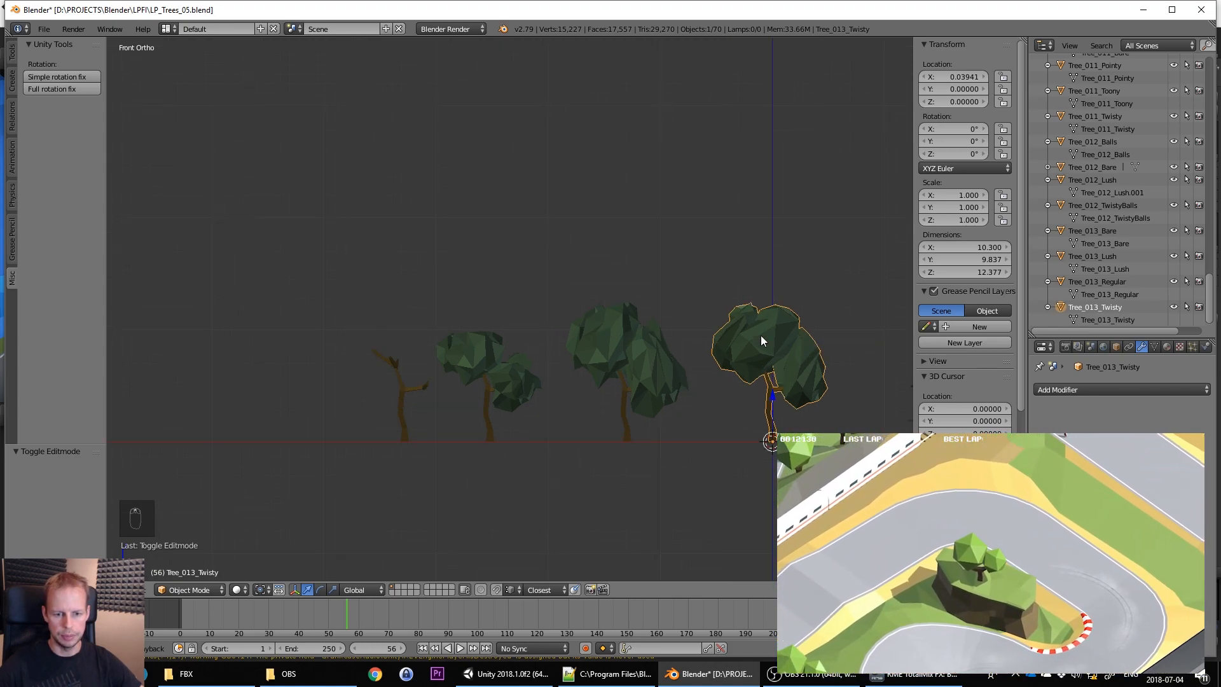
shift+middle_drag(747, 318, 627, 308)
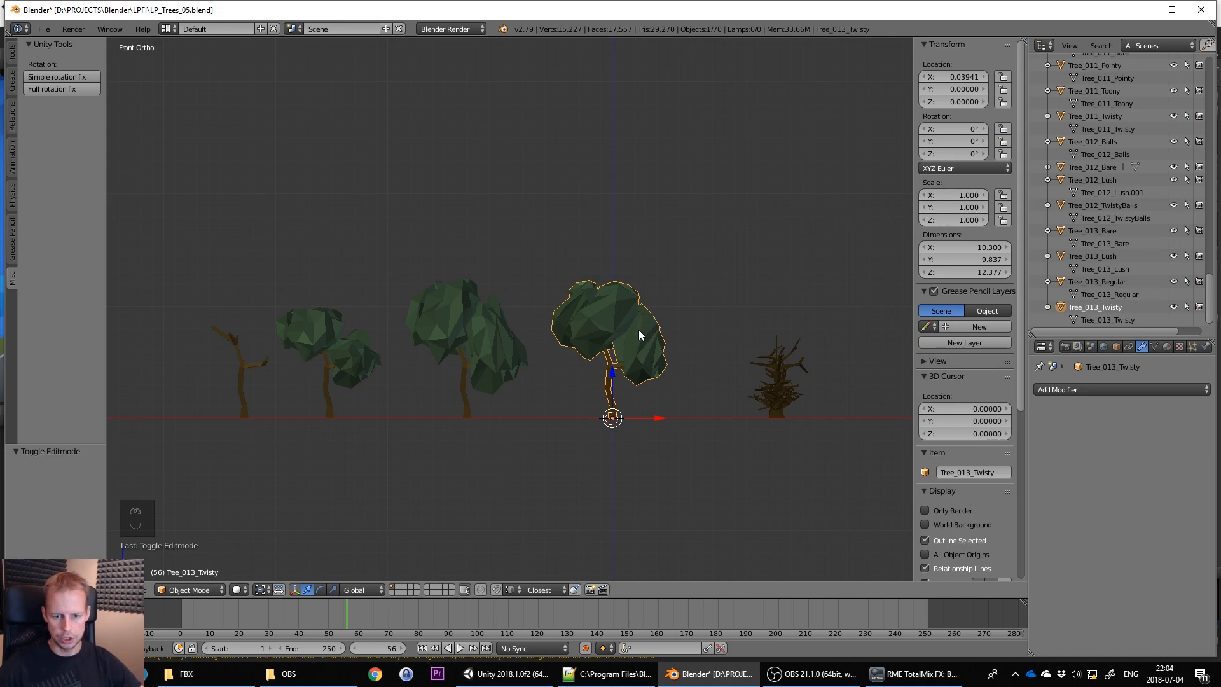
key(ctrl+a)
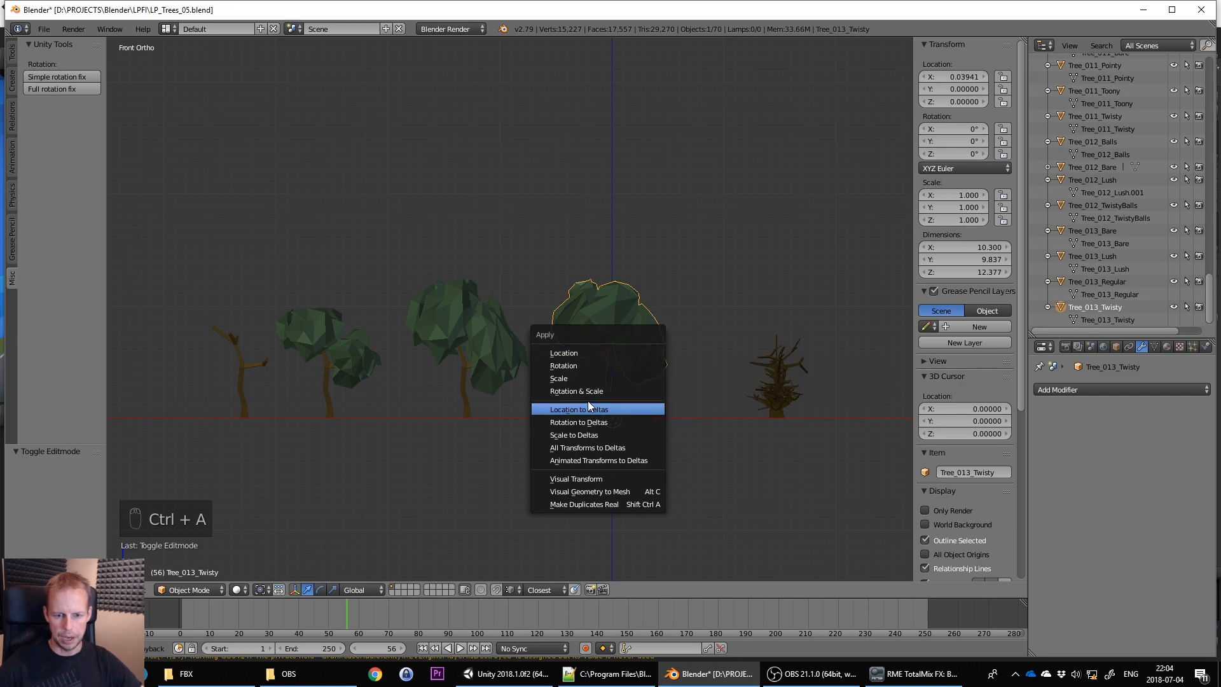
click(606, 391)
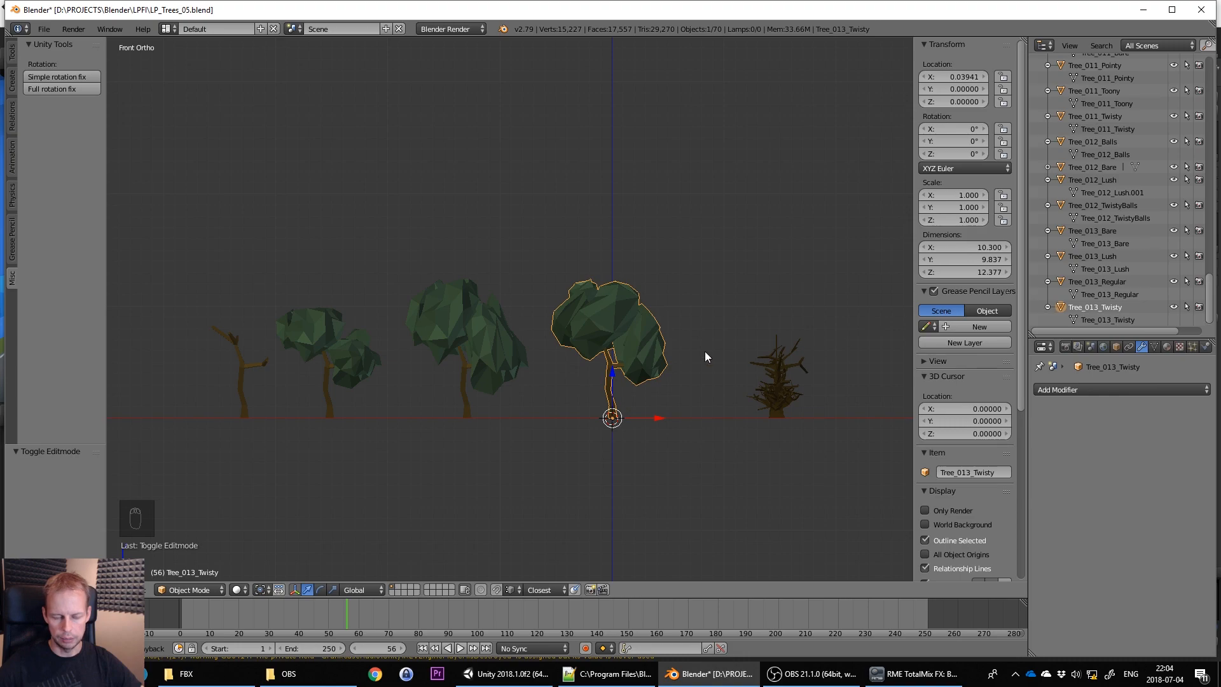
Run the Simple rotation fix on the Tree_013_Twisty object
scroll(670, 354, down, 4)
scroll(660, 356, up, 4)
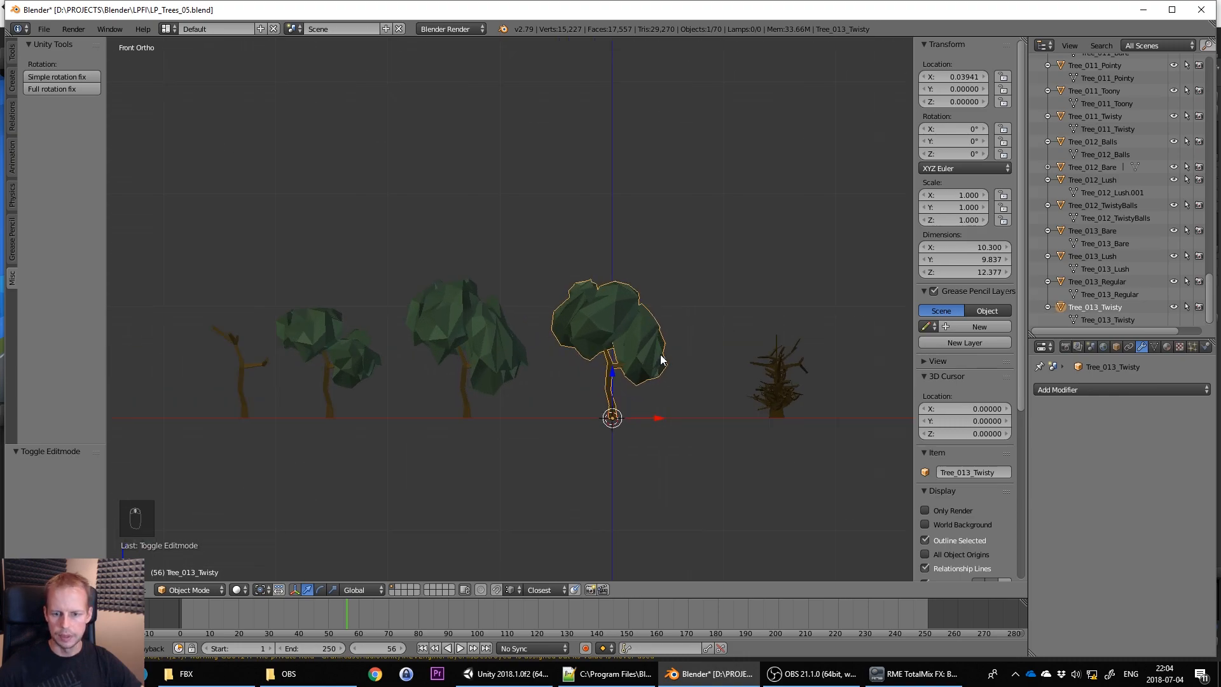
scroll(698, 351, down, 5)
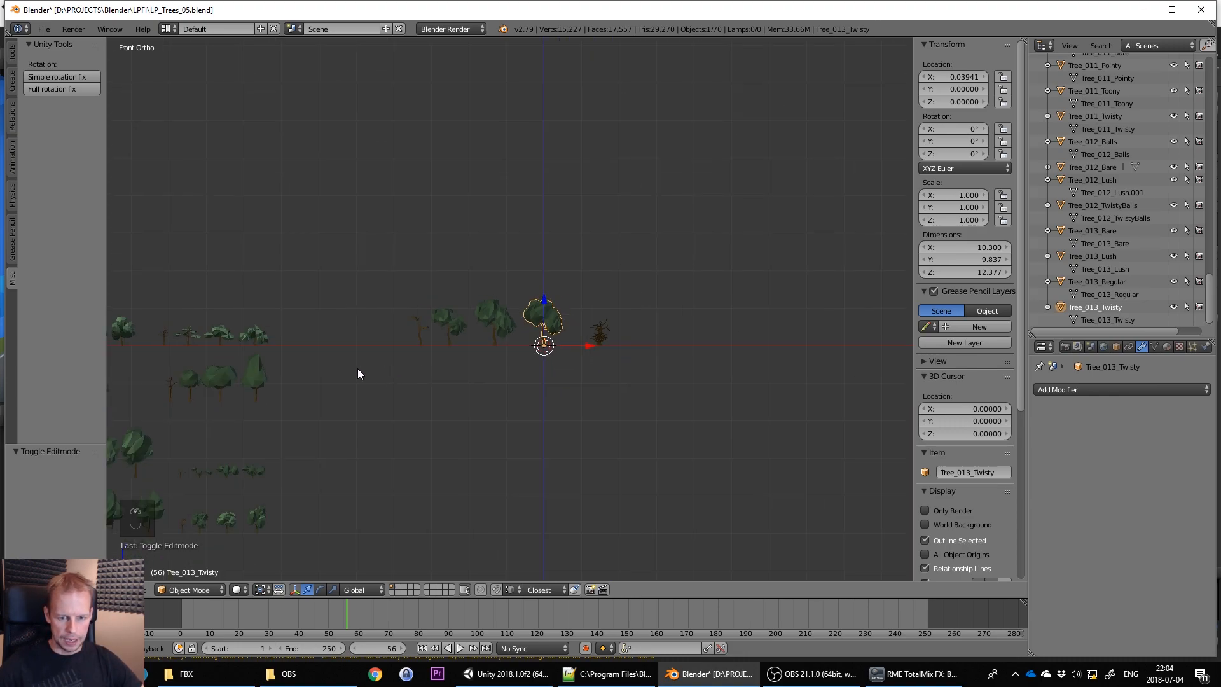
scroll(546, 346, up, 5)
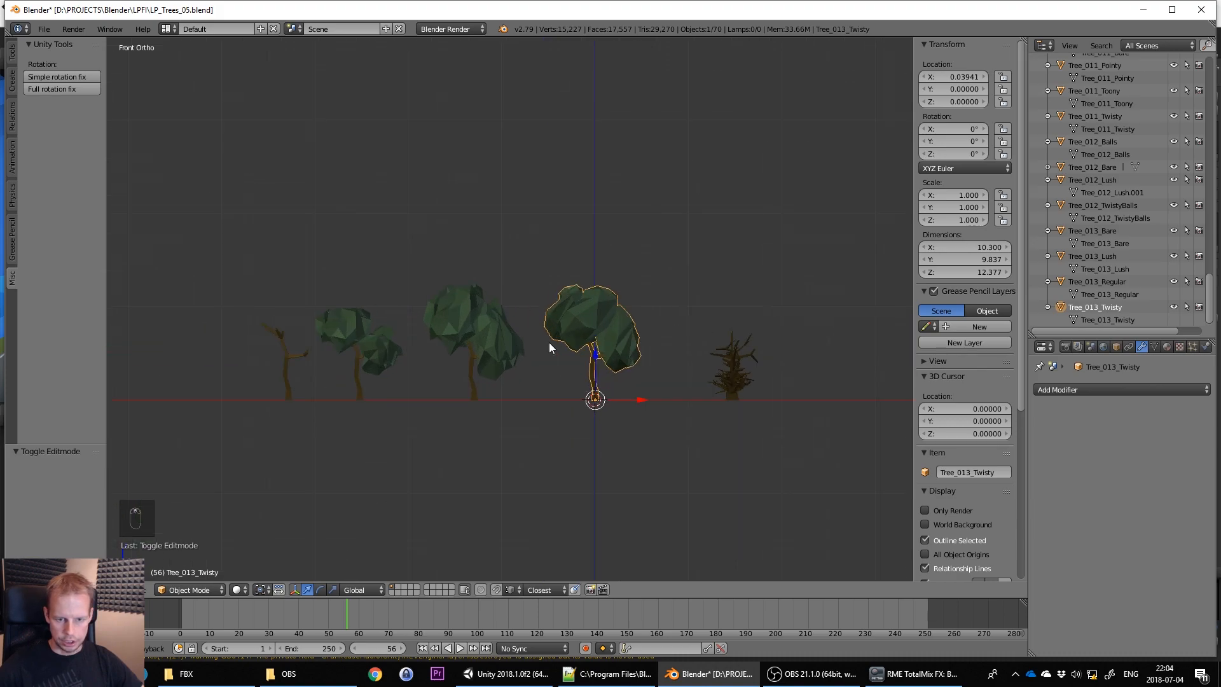
scroll(749, 363, up, 3)
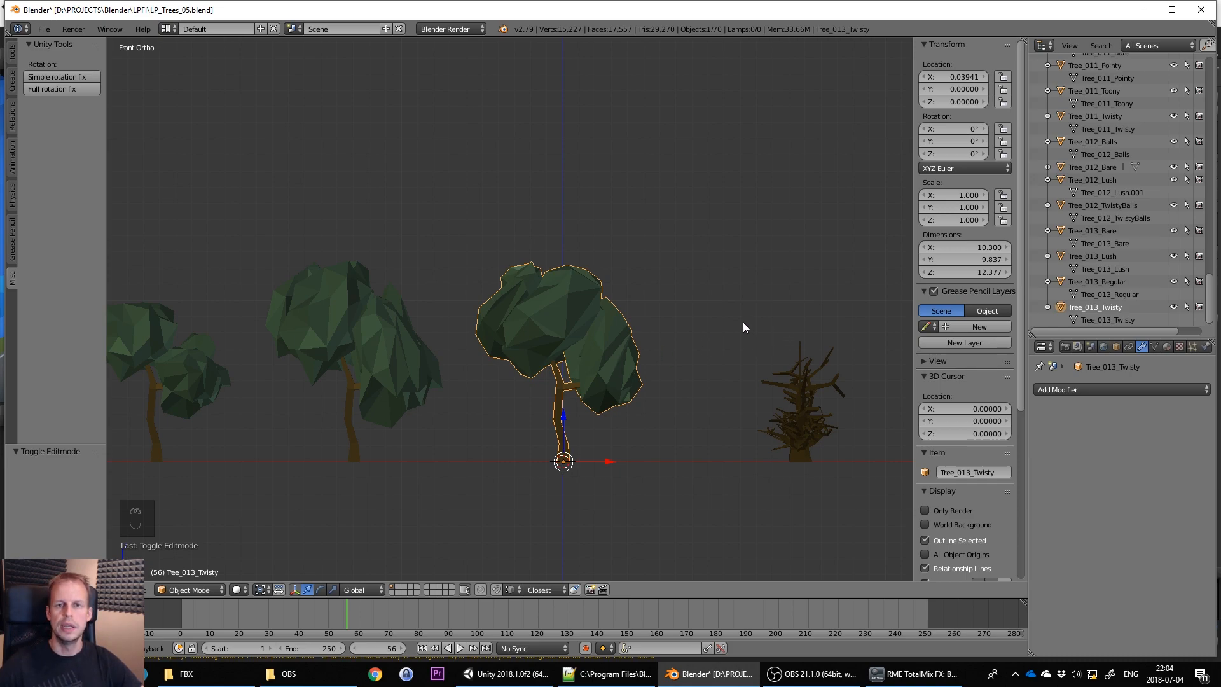
scroll(654, 338, down, 2)
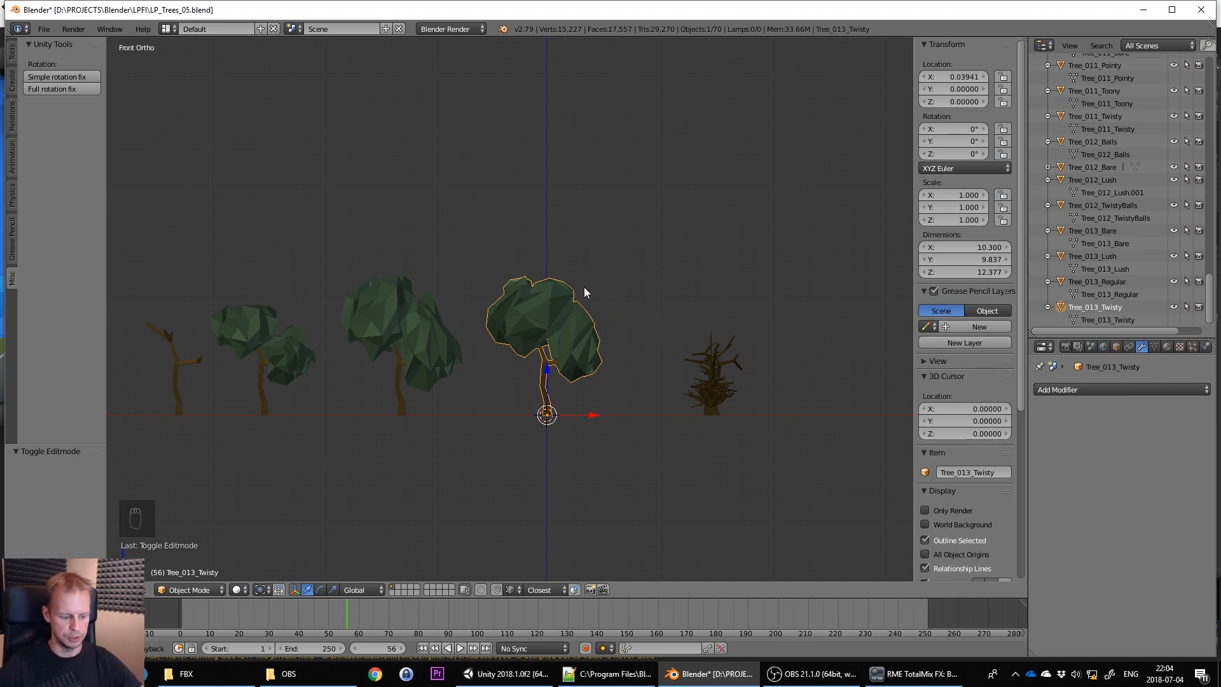
scroll(553, 342, down, 1)
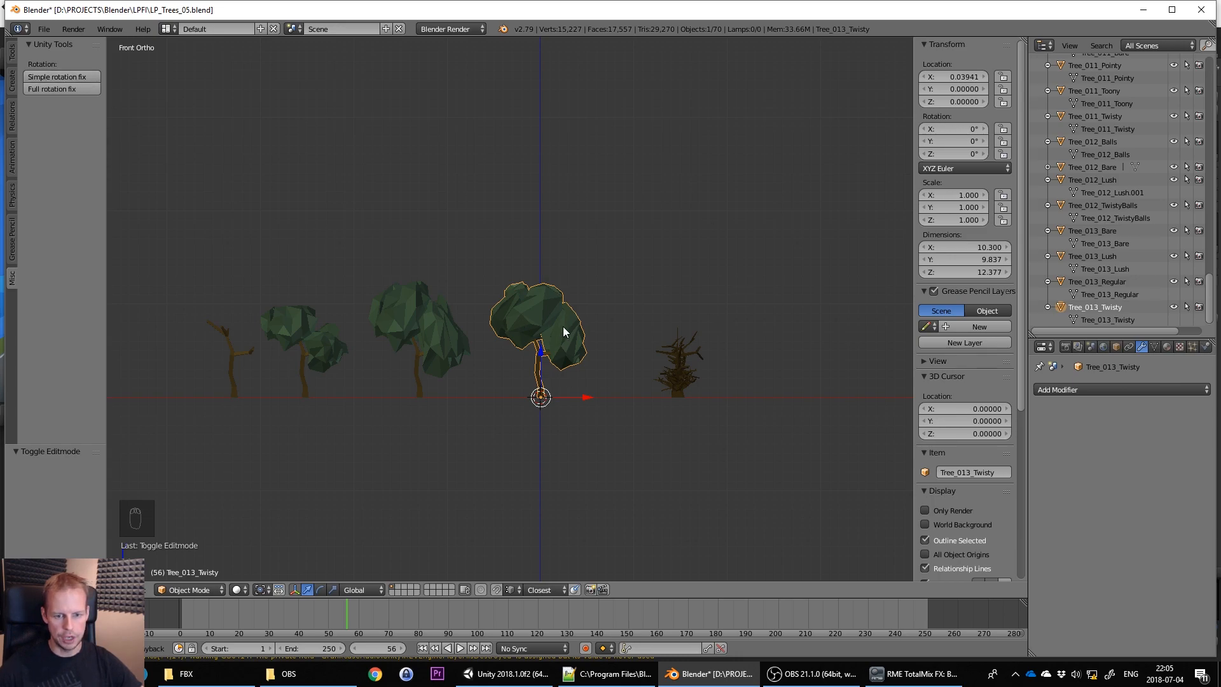
click(55, 77)
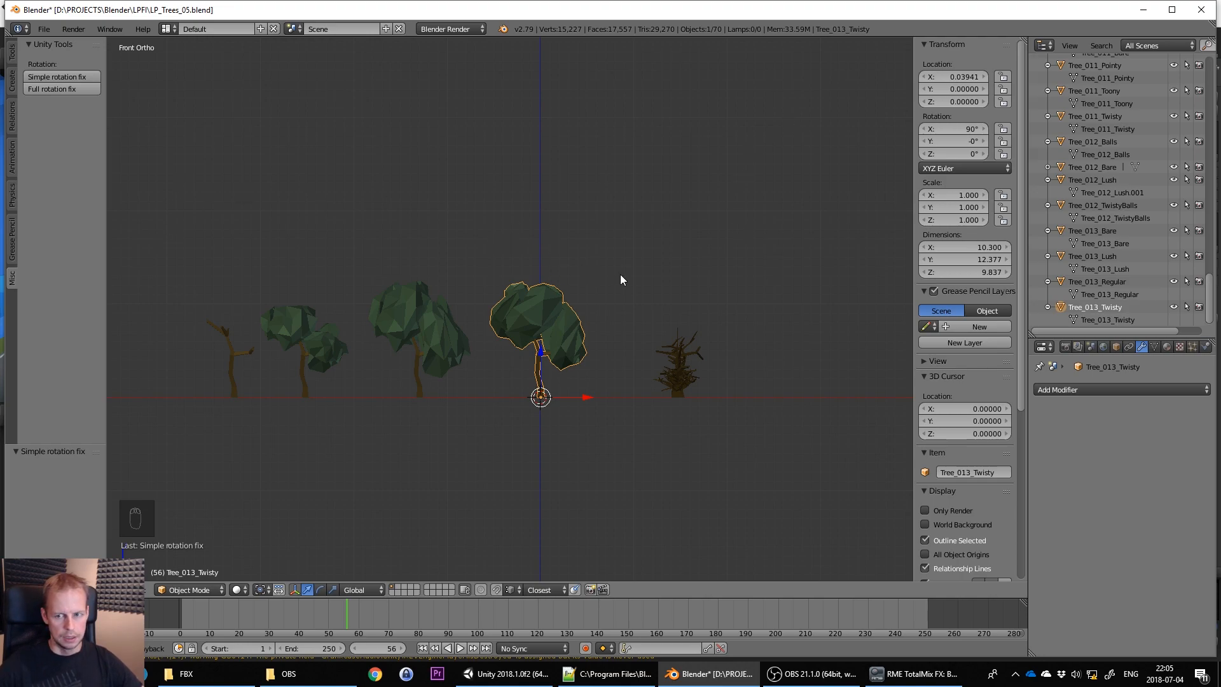
Start an FBX export and choose the folder D:\PROJECTS\Blender\LPFI\FBX as its destination
click(44, 28)
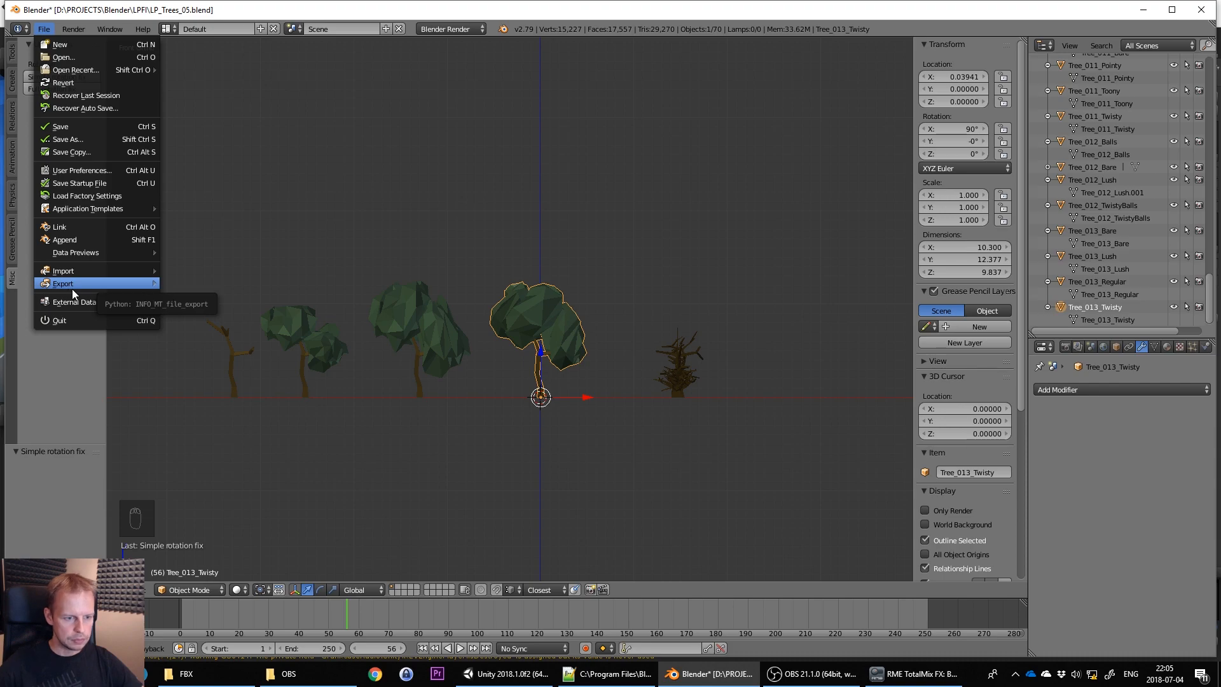
mouse_move(74, 287)
click(192, 318)
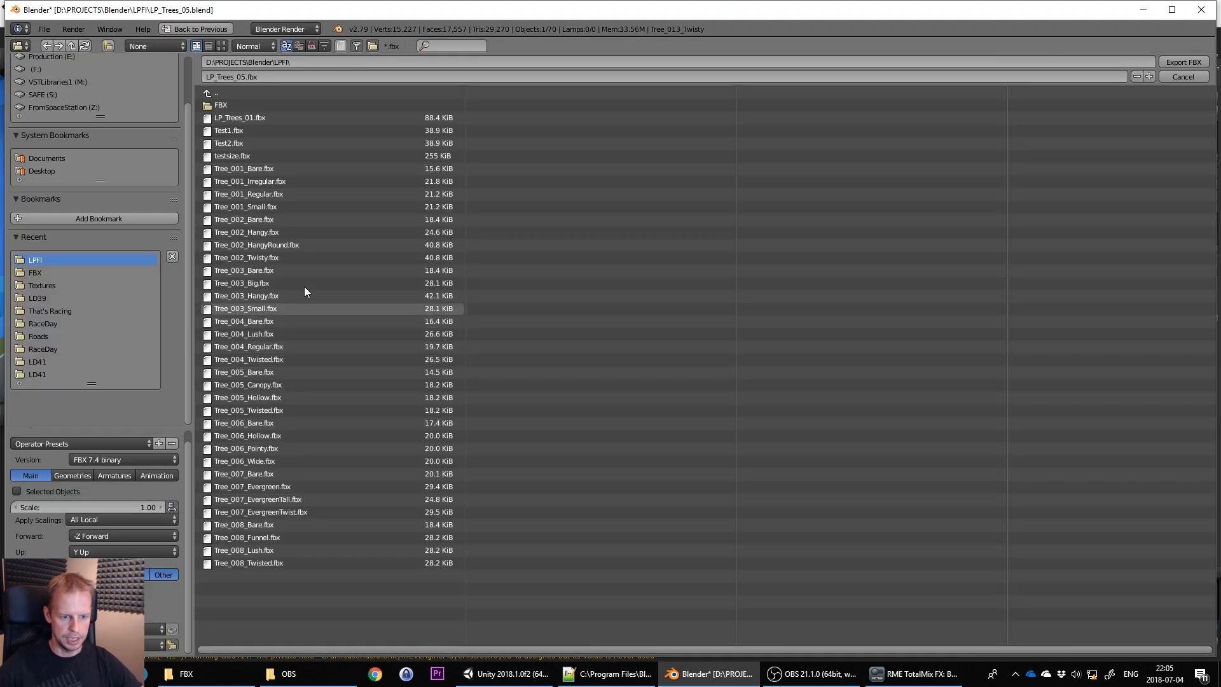
click(223, 106)
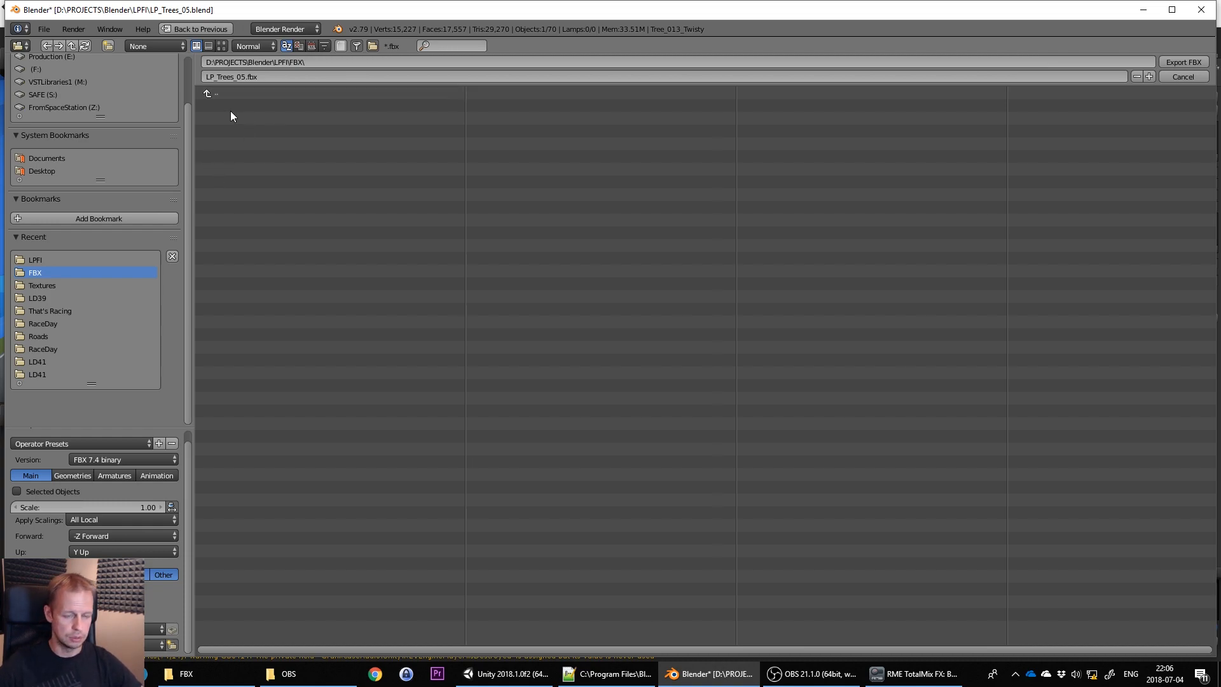
Name the export file Tree_013_Twisty.fbx
click(244, 80)
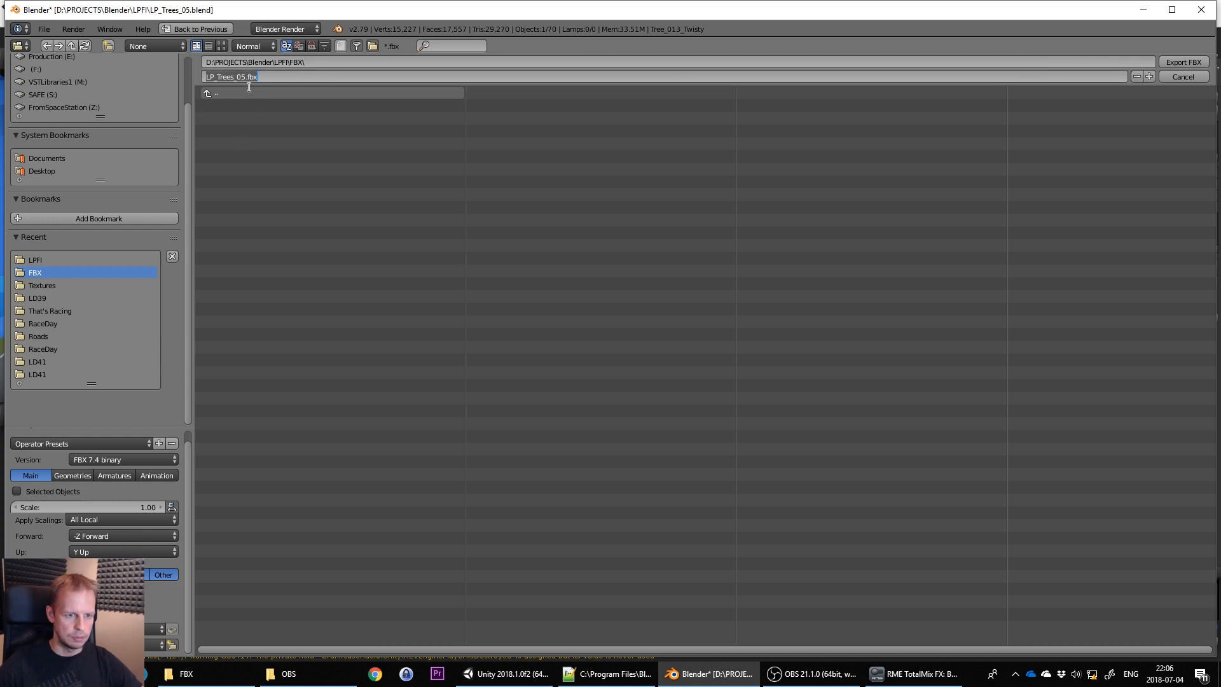
drag(247, 82, 262, 84)
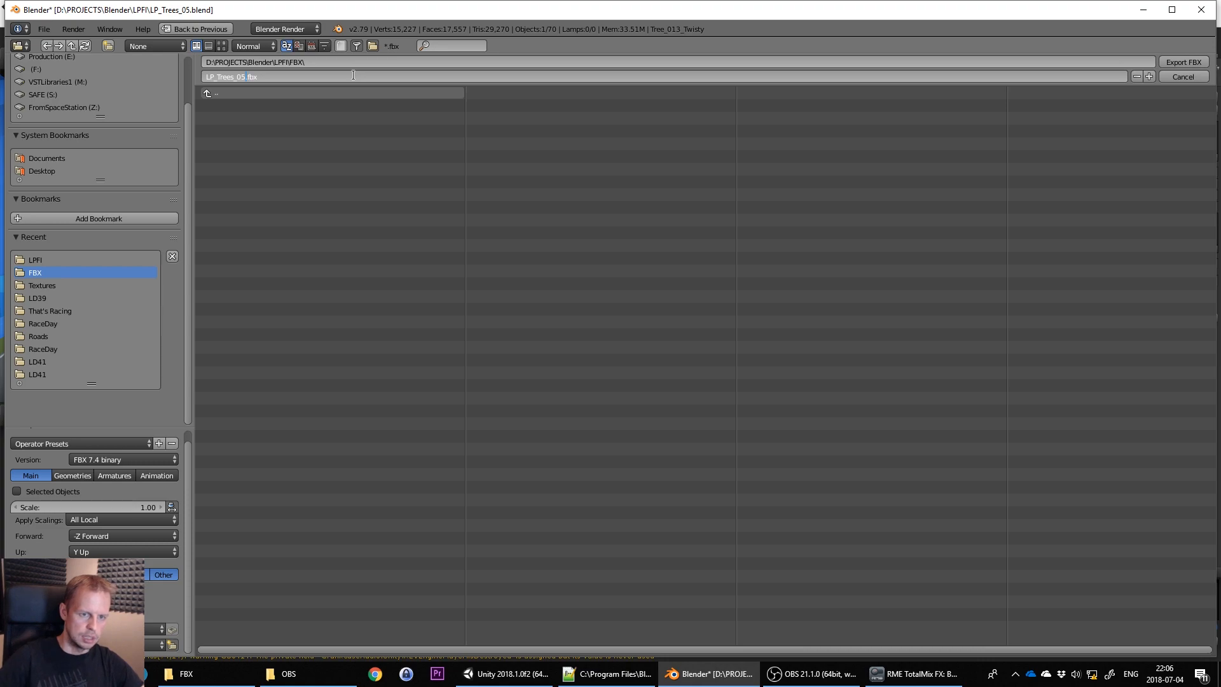
text(L)
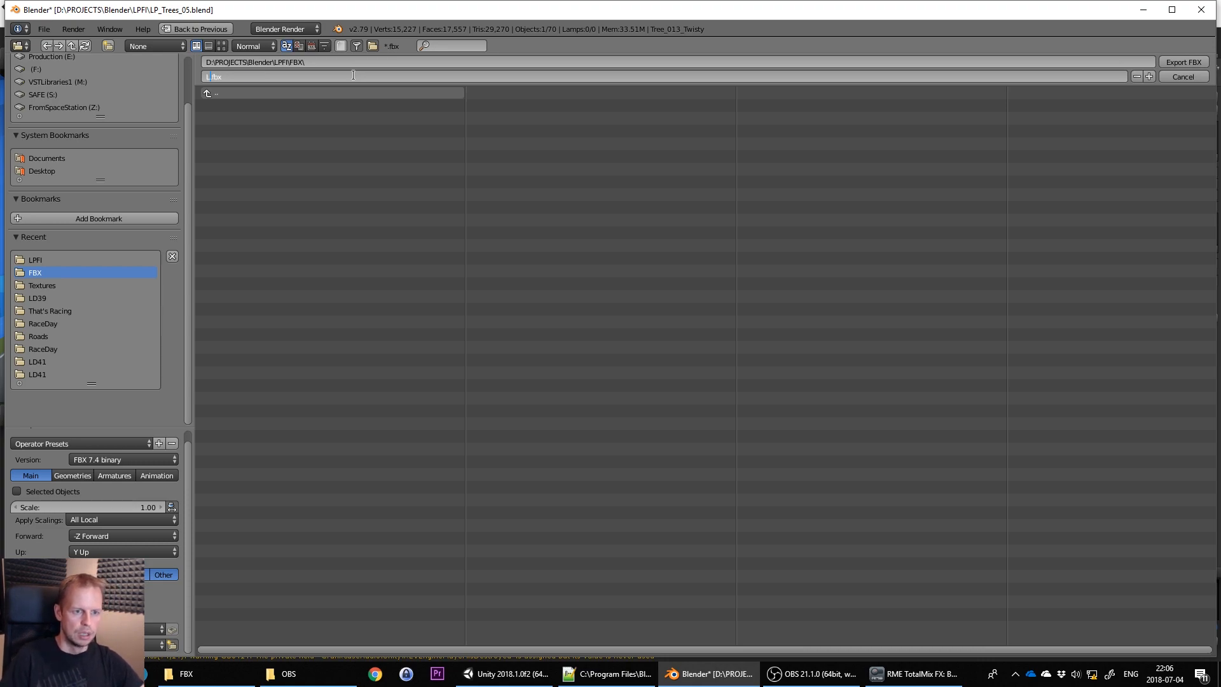
key(BackSpace)
text(Tree_013)
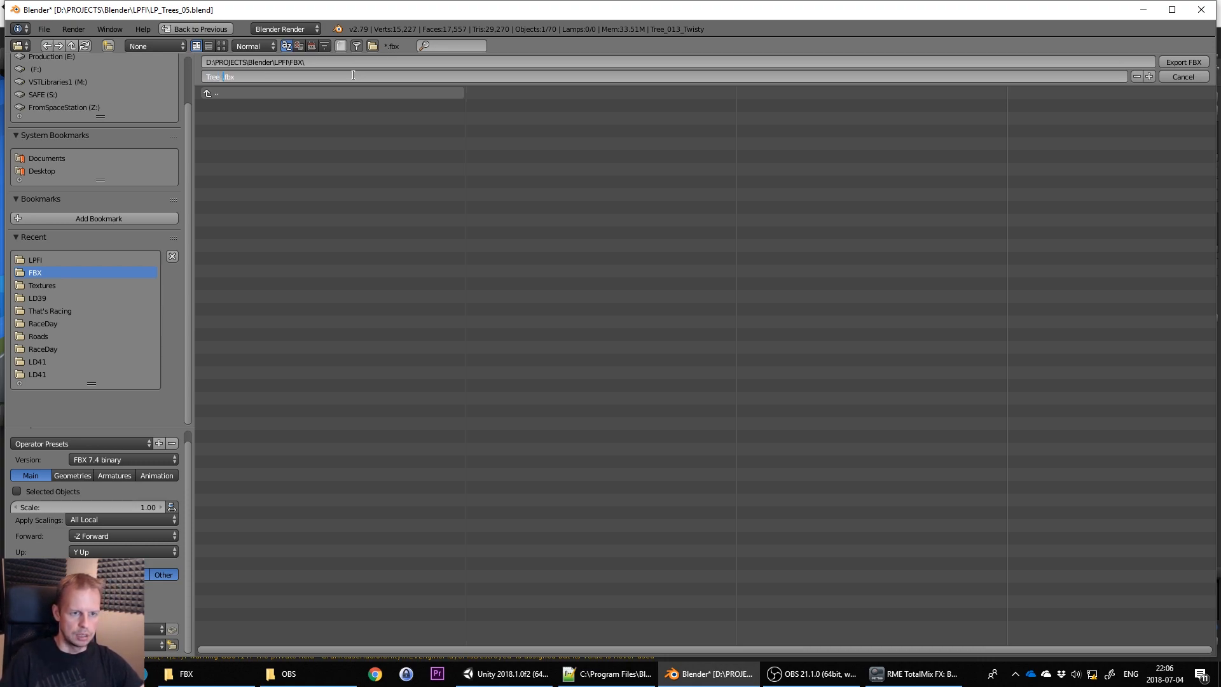
text(_Twis)
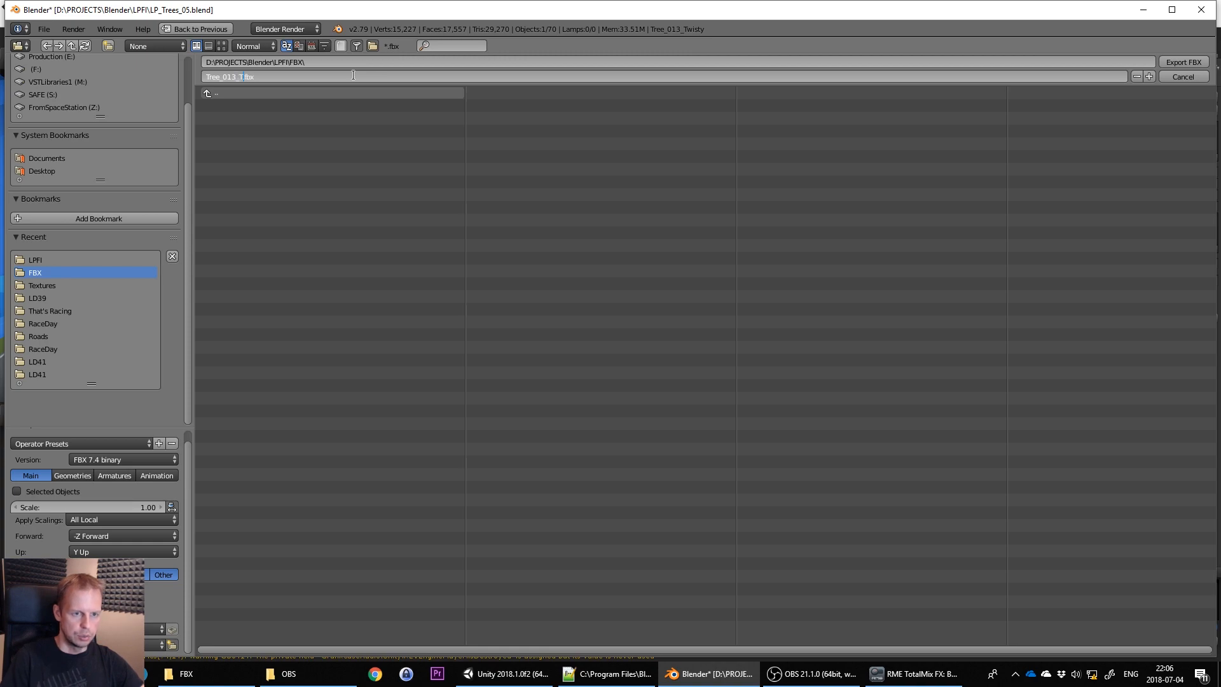
text(ty)
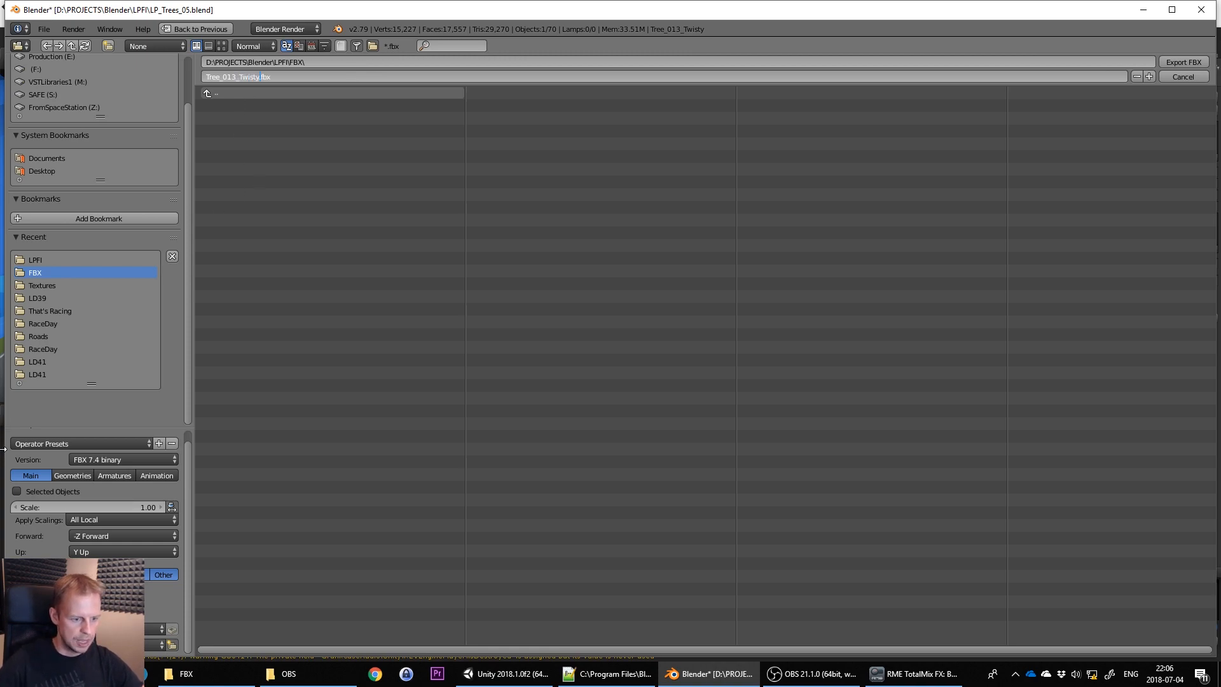
Limit the export to selected objects and export the tree as FBX
click(17, 494)
click(17, 493)
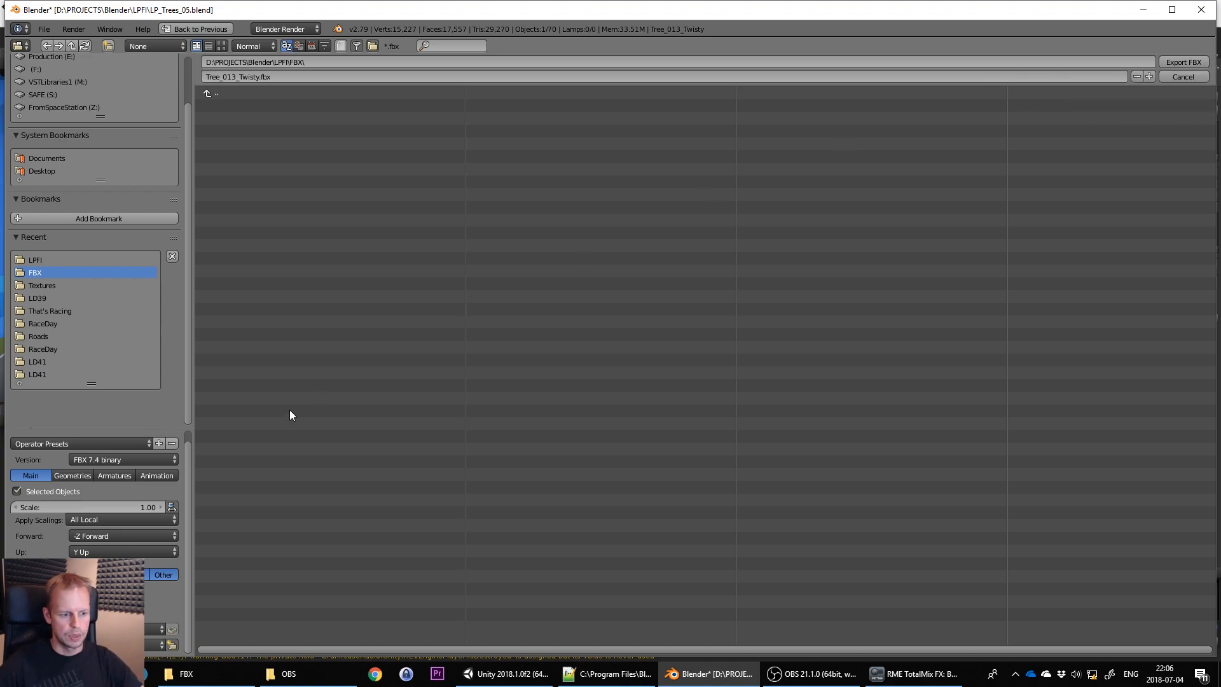
click(1178, 61)
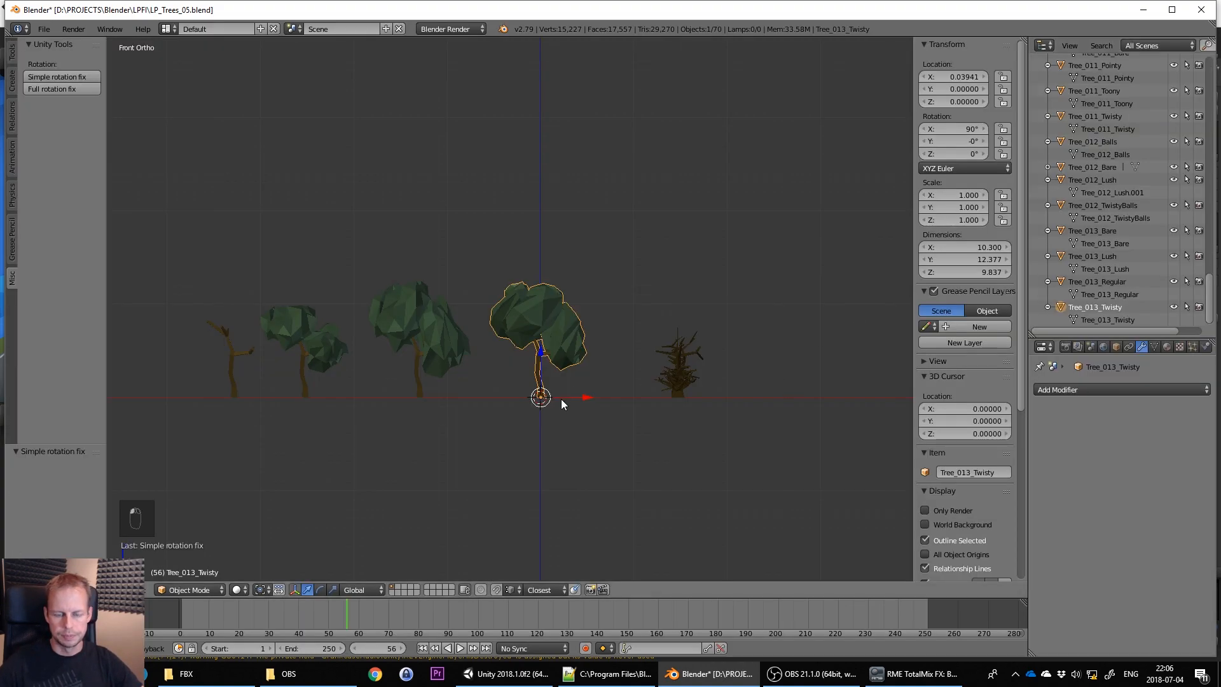
Select the exported Tree_013_Twisty.fbx in the FBX folder in File Explorer and switch to Unity
click(235, 678)
click(306, 227)
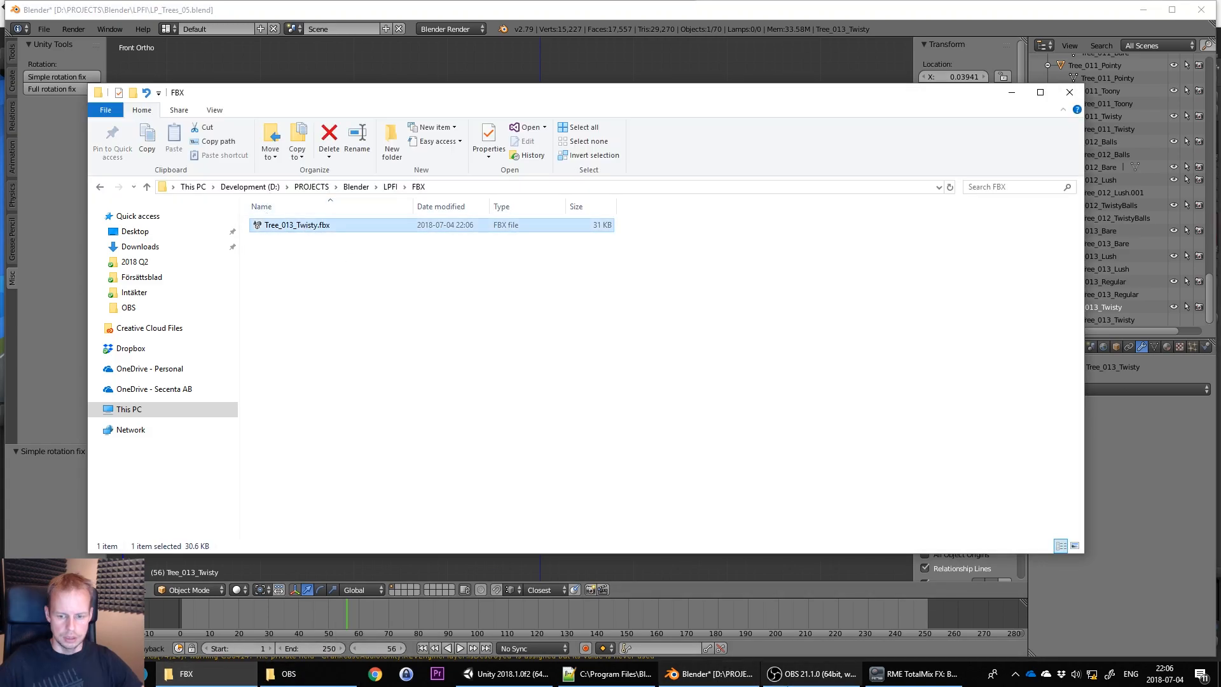
click(519, 684)
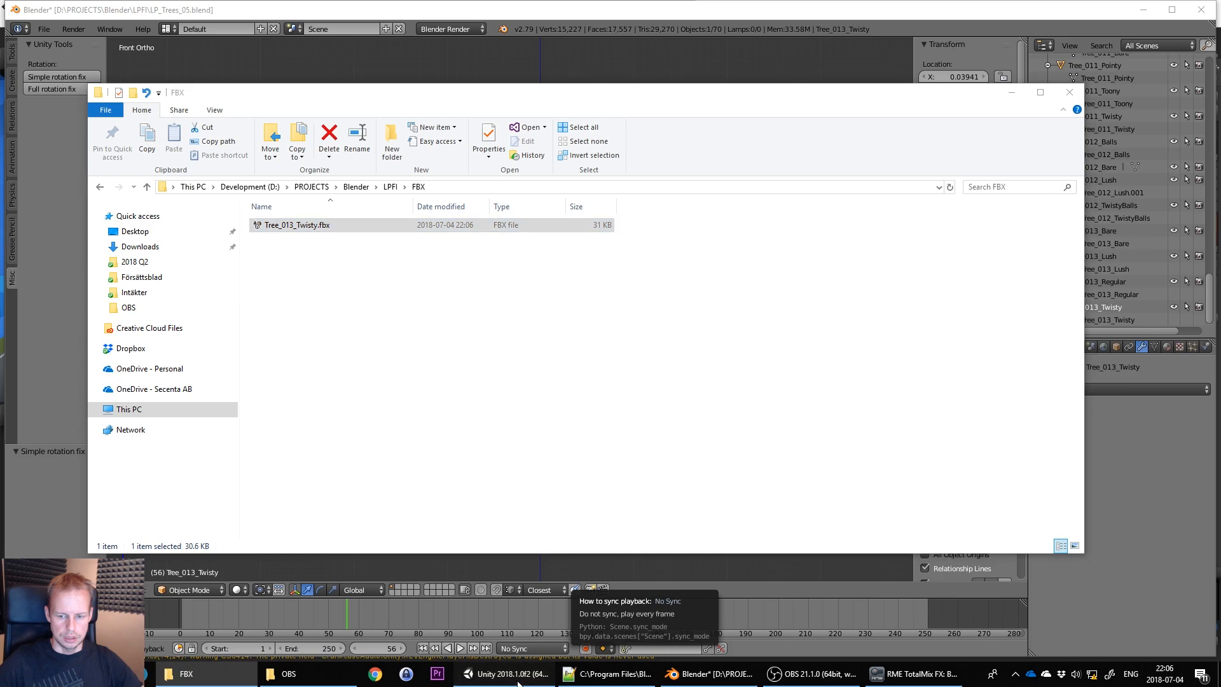
drag(125, 101, 487, 516)
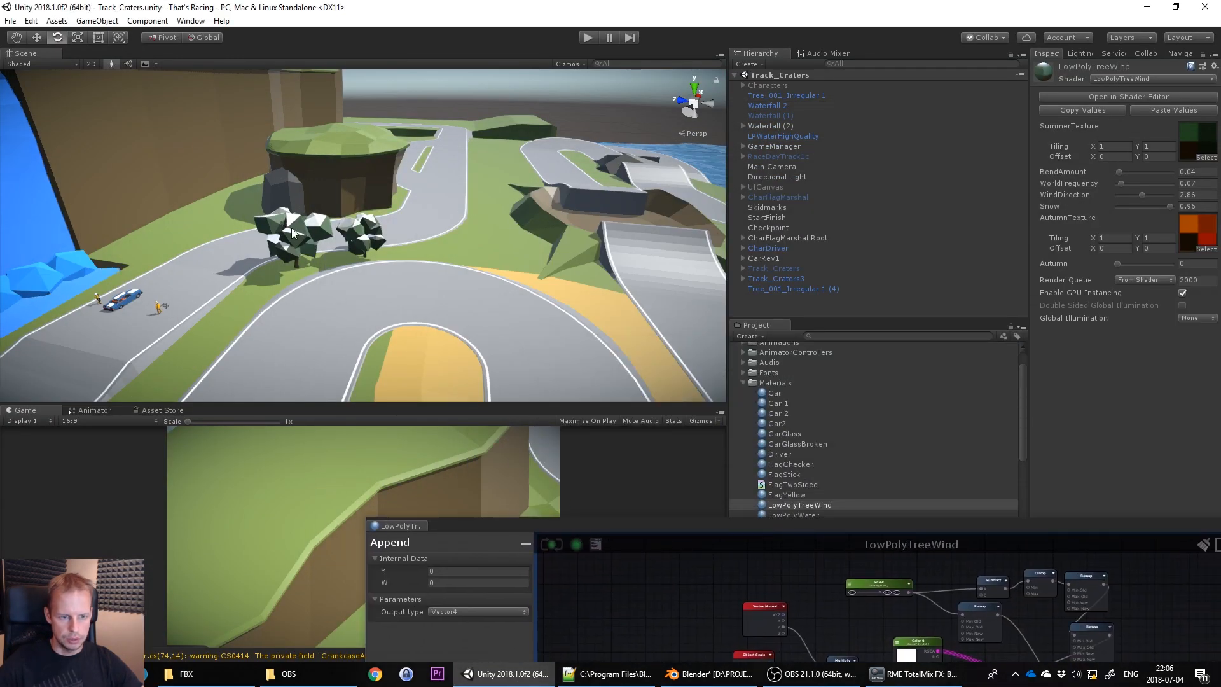
Deactivate the existing trees Tree_001_Irregular 1 (4) and Tree_001_Irregular 1 in the Track_Craters scene
click(315, 235)
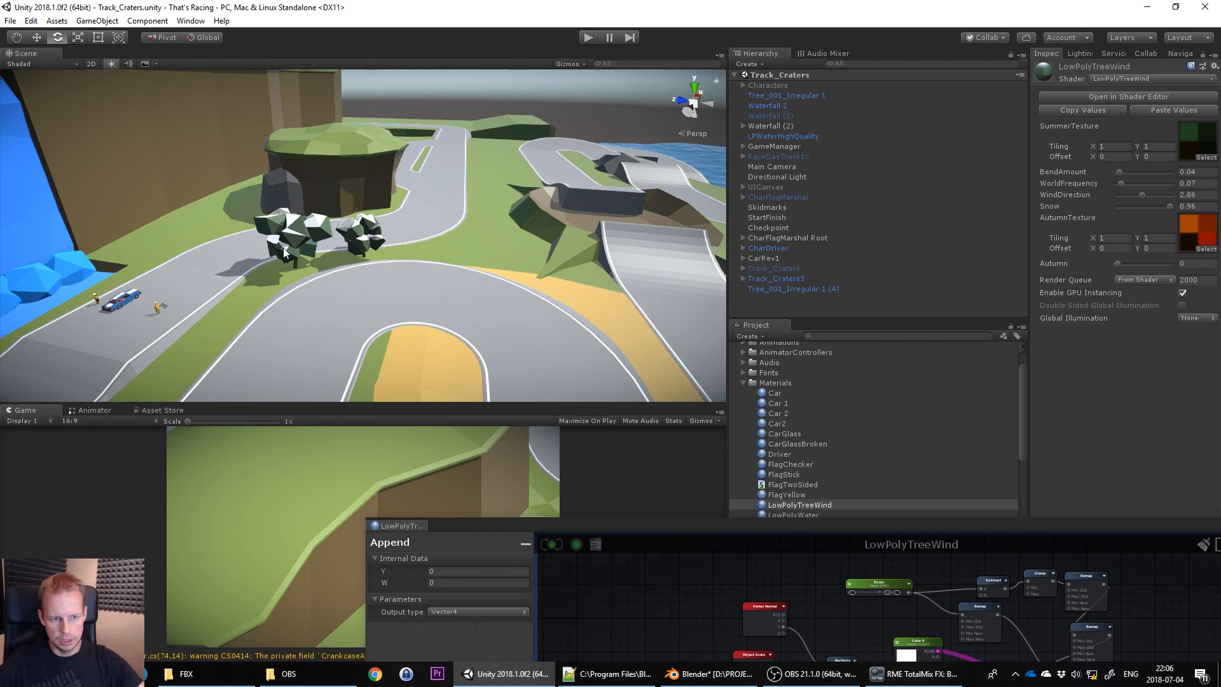
click(784, 105)
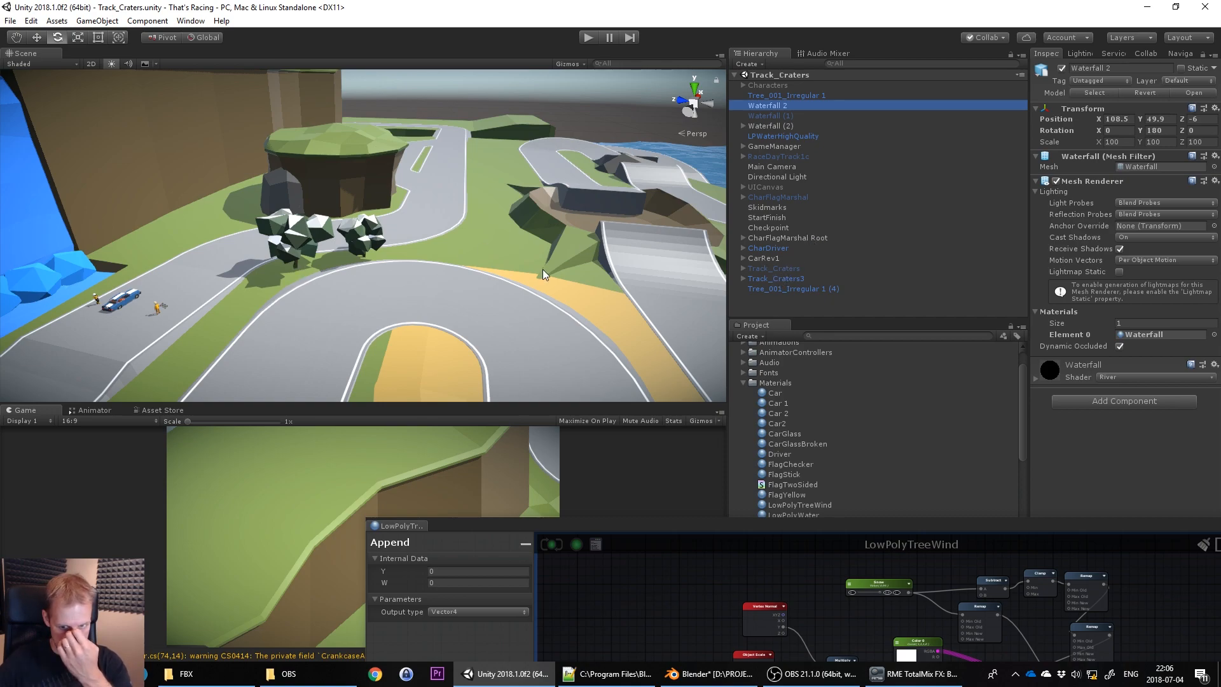
click(795, 288)
click(1062, 68)
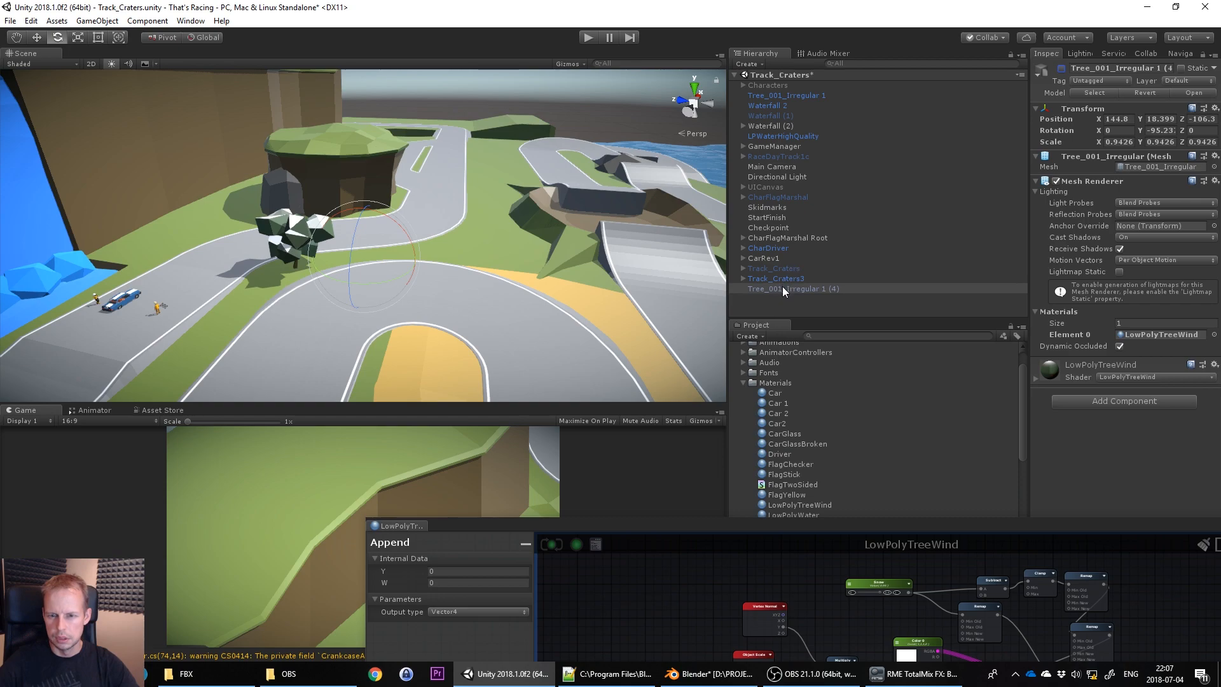
click(859, 95)
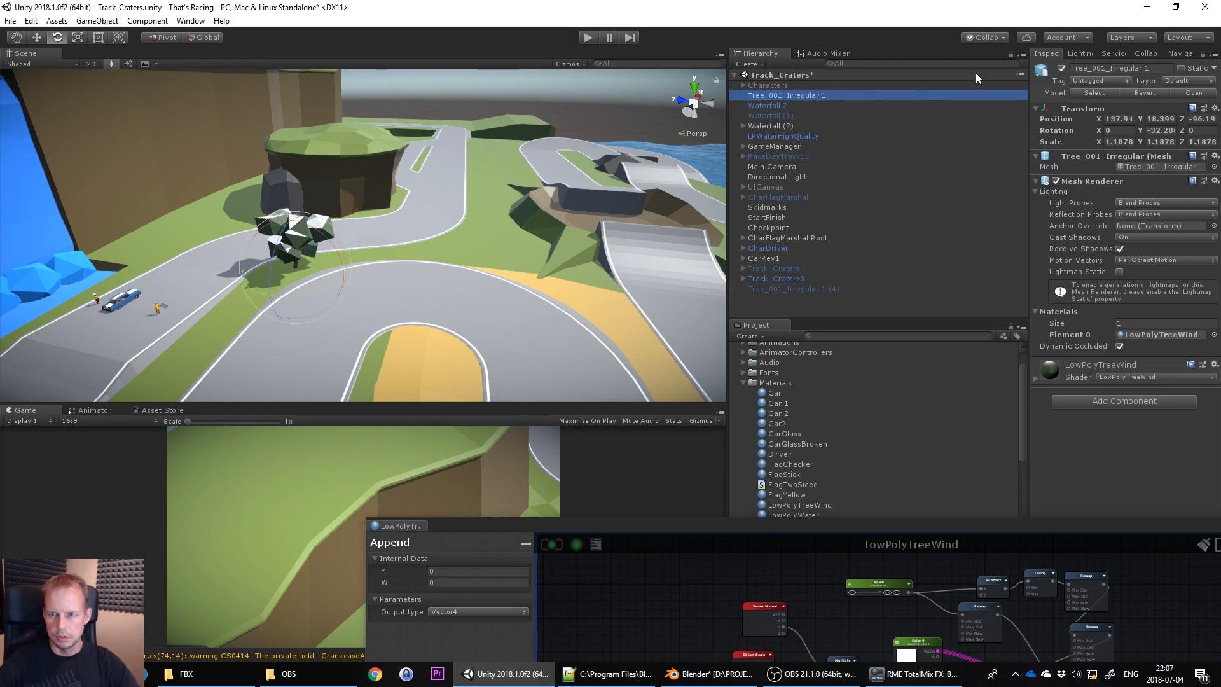
click(1062, 68)
Import Tree_013_Twisty.fbx from the FBX folder in File Explorer into the Unity project's Models folder
scroll(788, 423, down, 10)
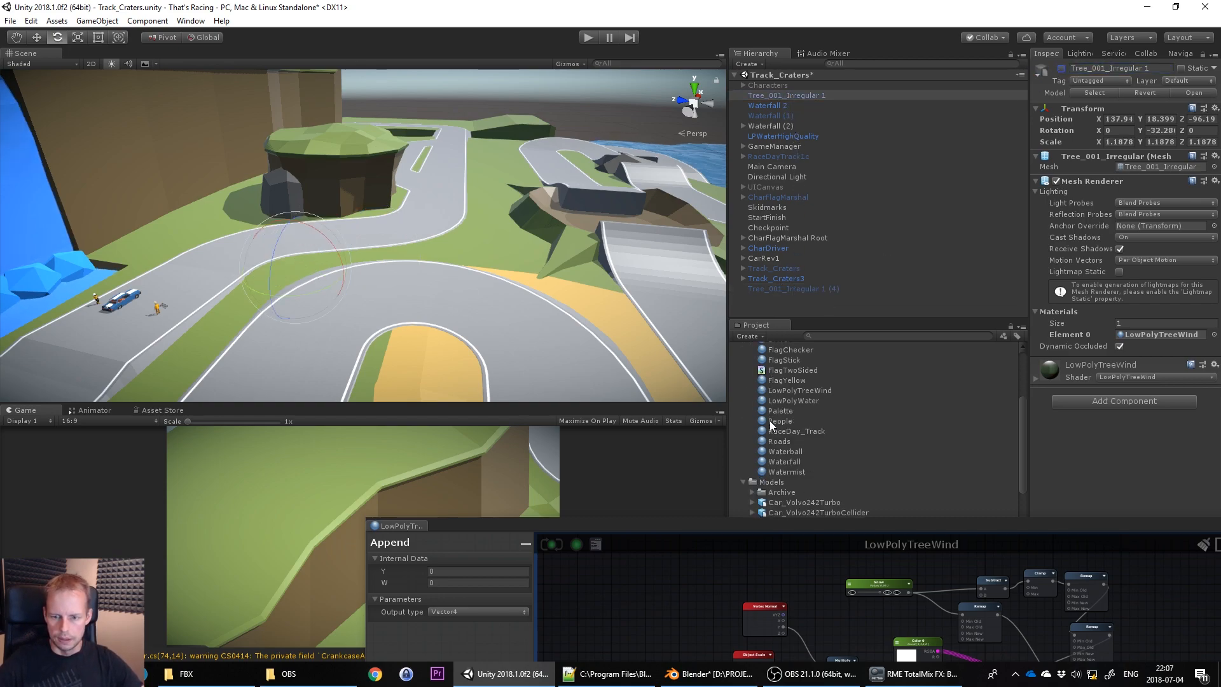
scroll(791, 421, down, 10)
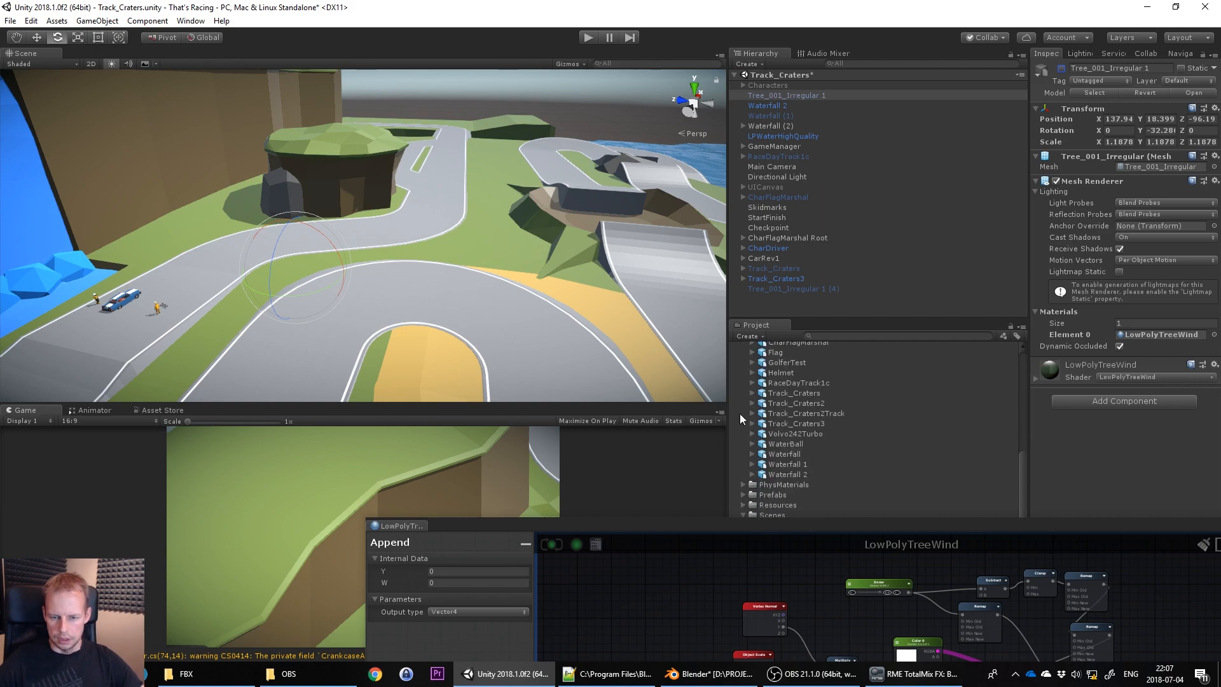
click(181, 674)
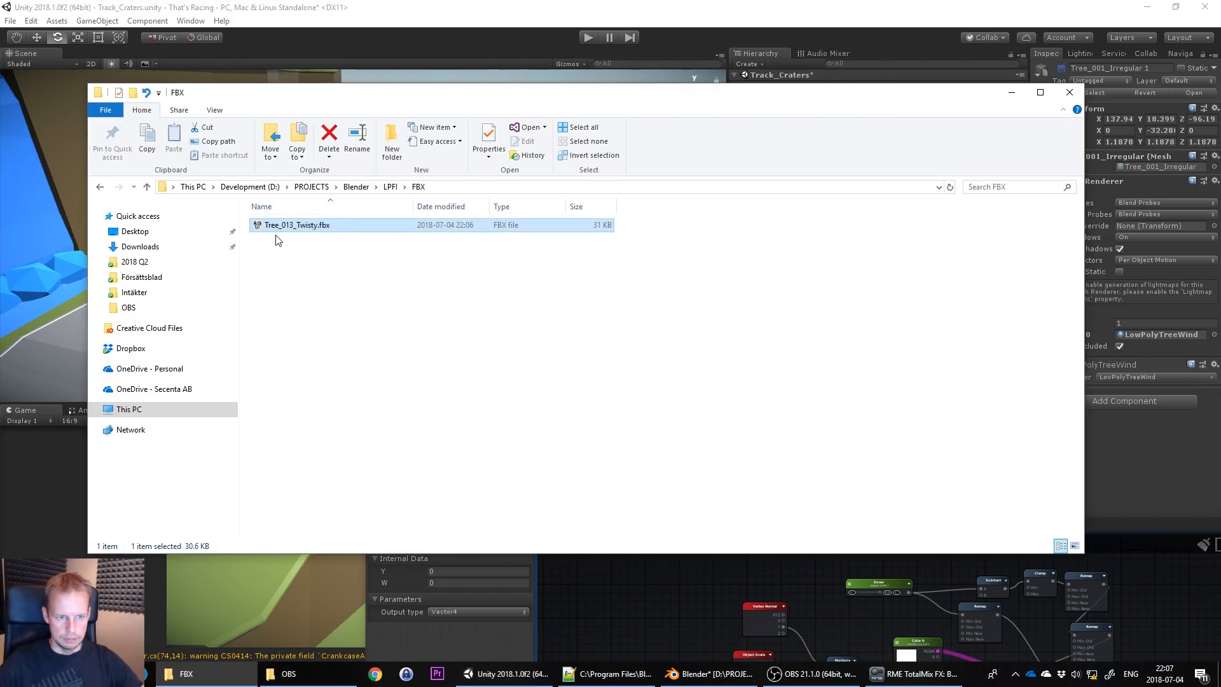
drag(275, 228, 800, 427)
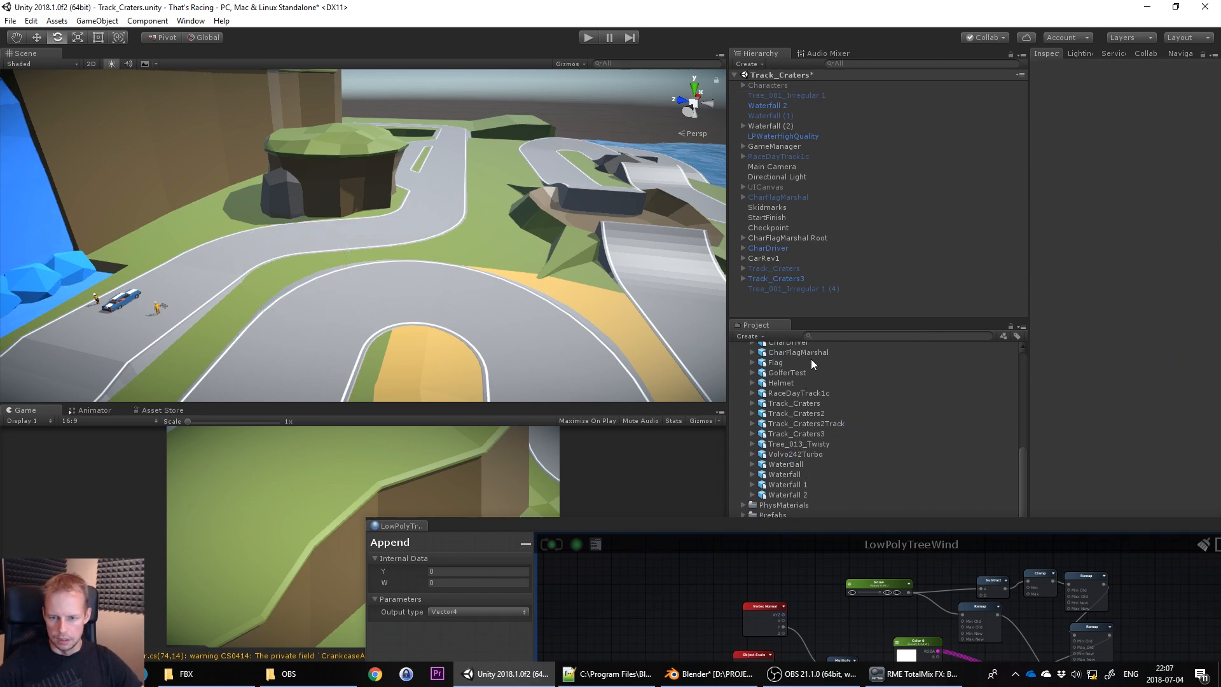
Add the imported Tree_013_Twisty model to the Track_Craters scene hierarchy
scroll(807, 384, up, 1)
scroll(806, 383, up, 1)
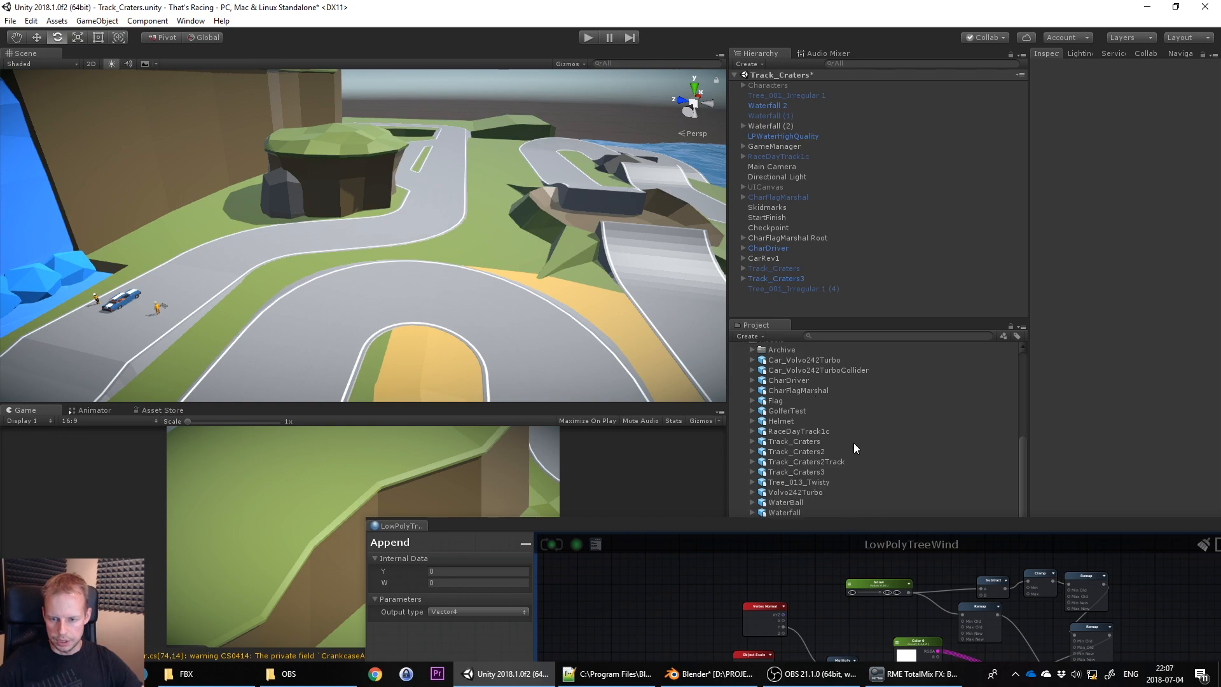
click(797, 481)
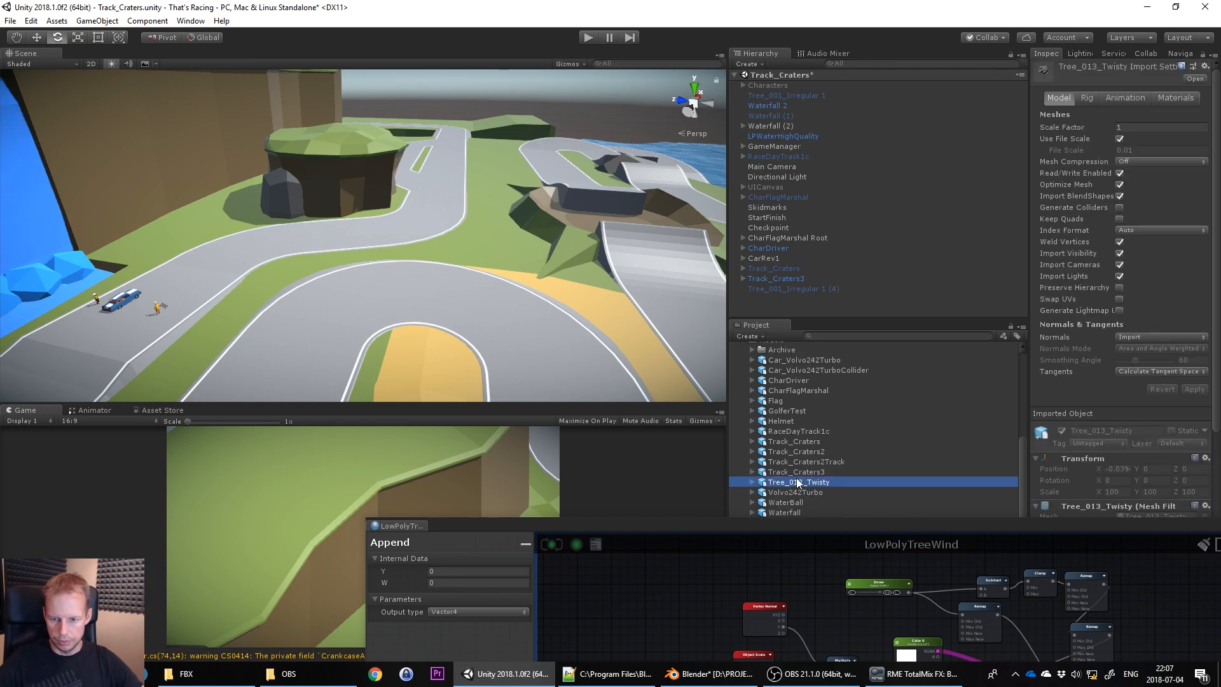
drag(810, 483, 775, 294)
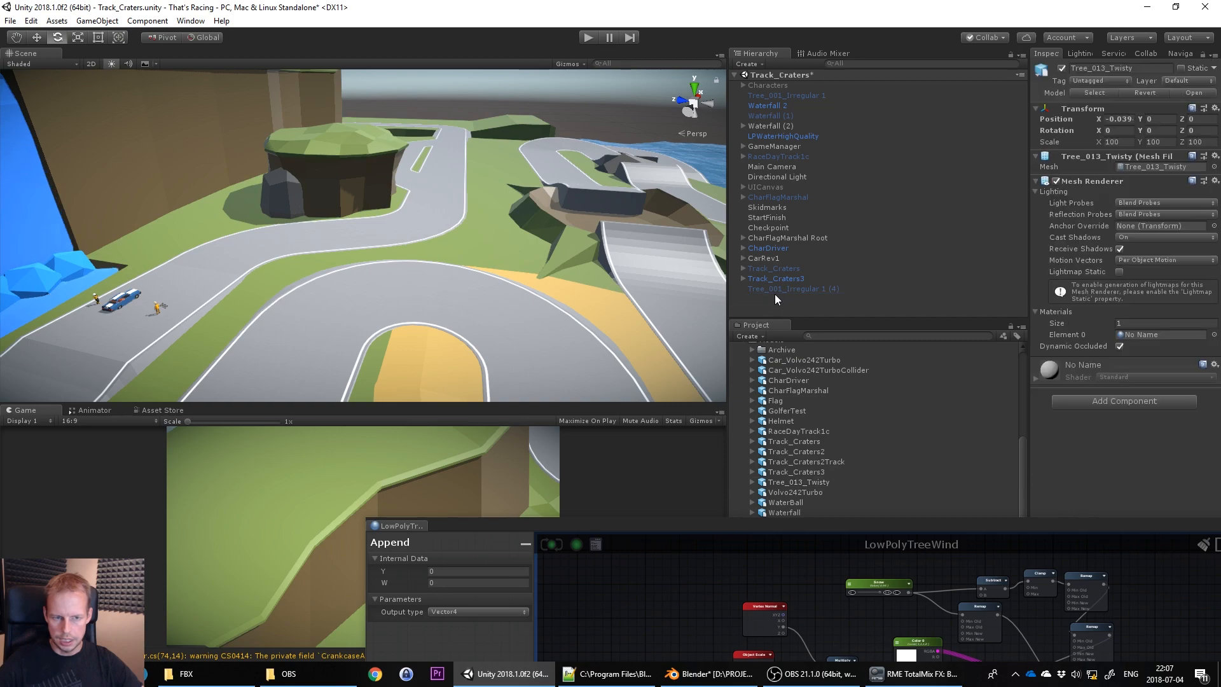
Move the Tree_013_Twisty object onto the grass beside the track near the car, at about X 123, Y 15, Z -96
double_click(772, 300)
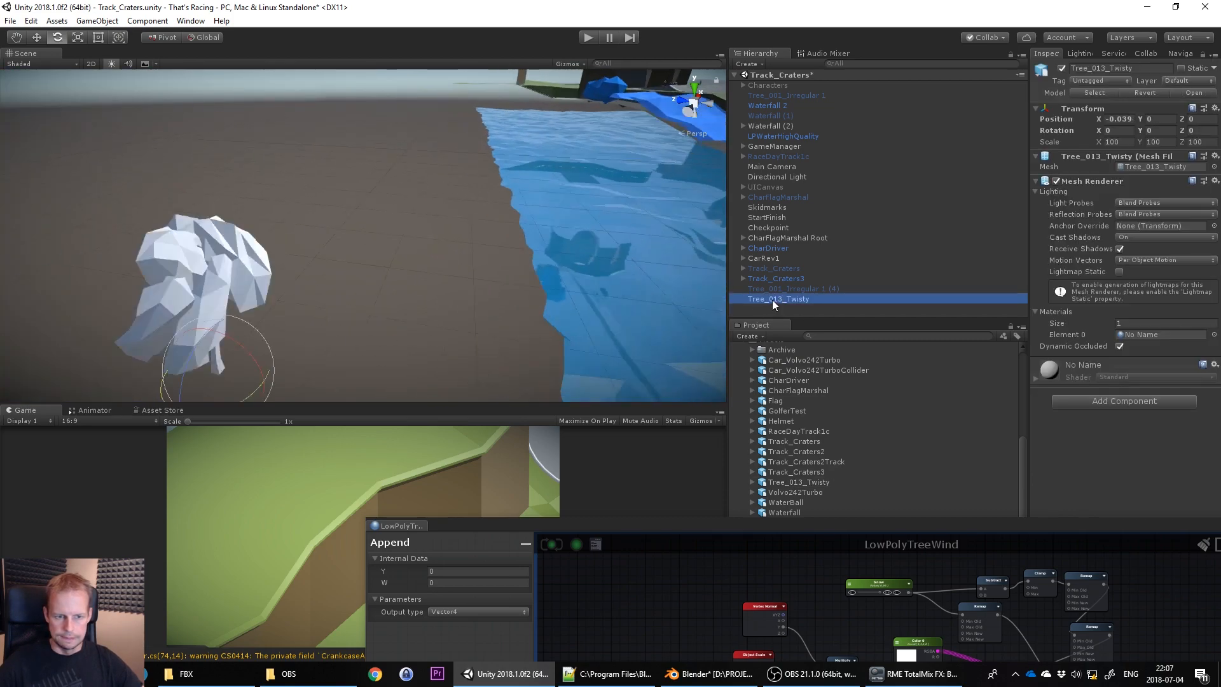
scroll(560, 262, down, 8)
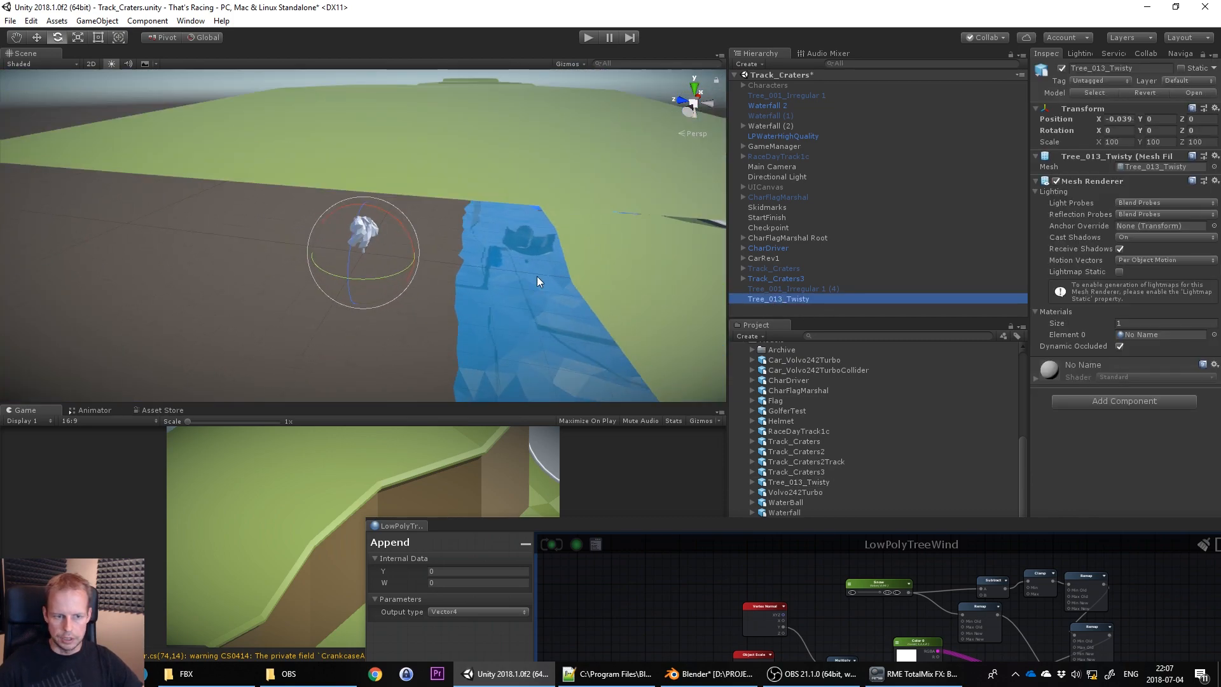
key(w)
drag(355, 254, 500, 172)
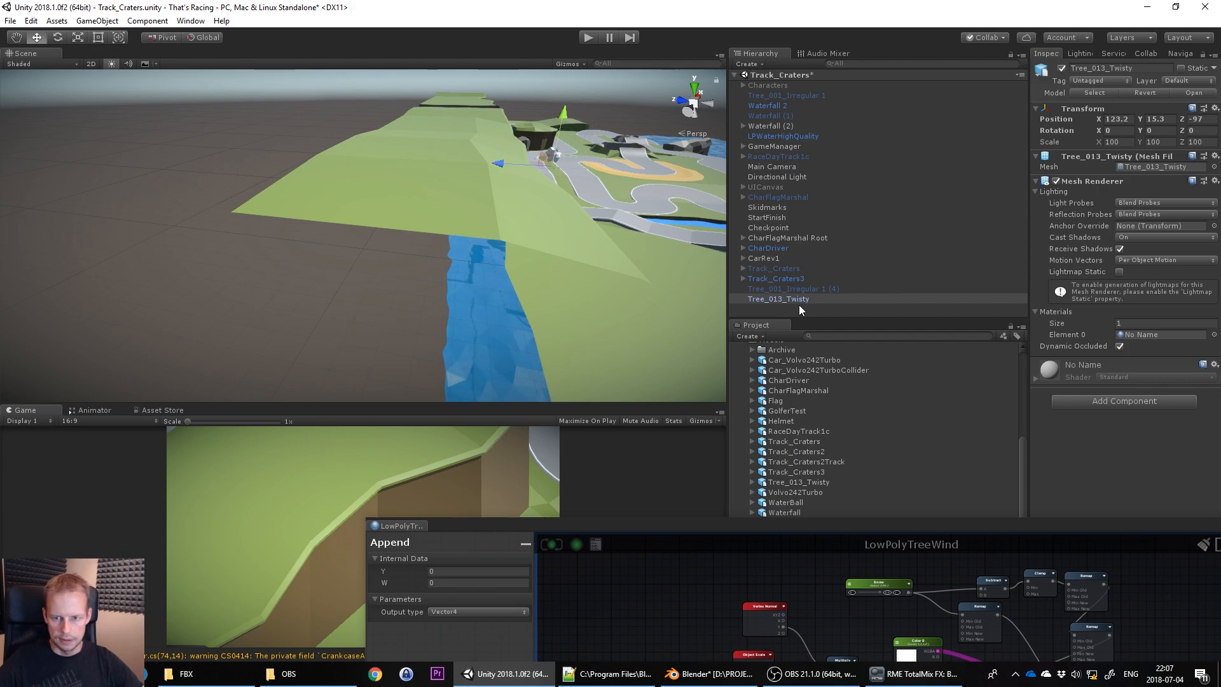
double_click(796, 299)
drag(325, 289, 315, 291)
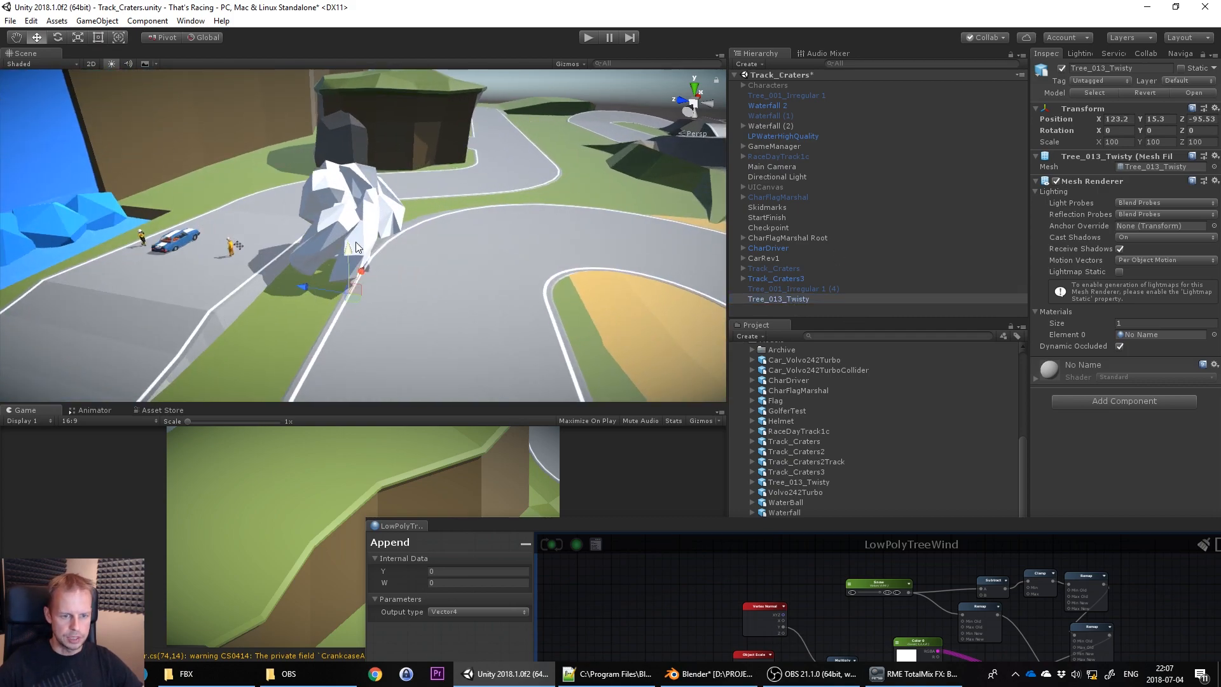
alt+drag(460, 268, 495, 215)
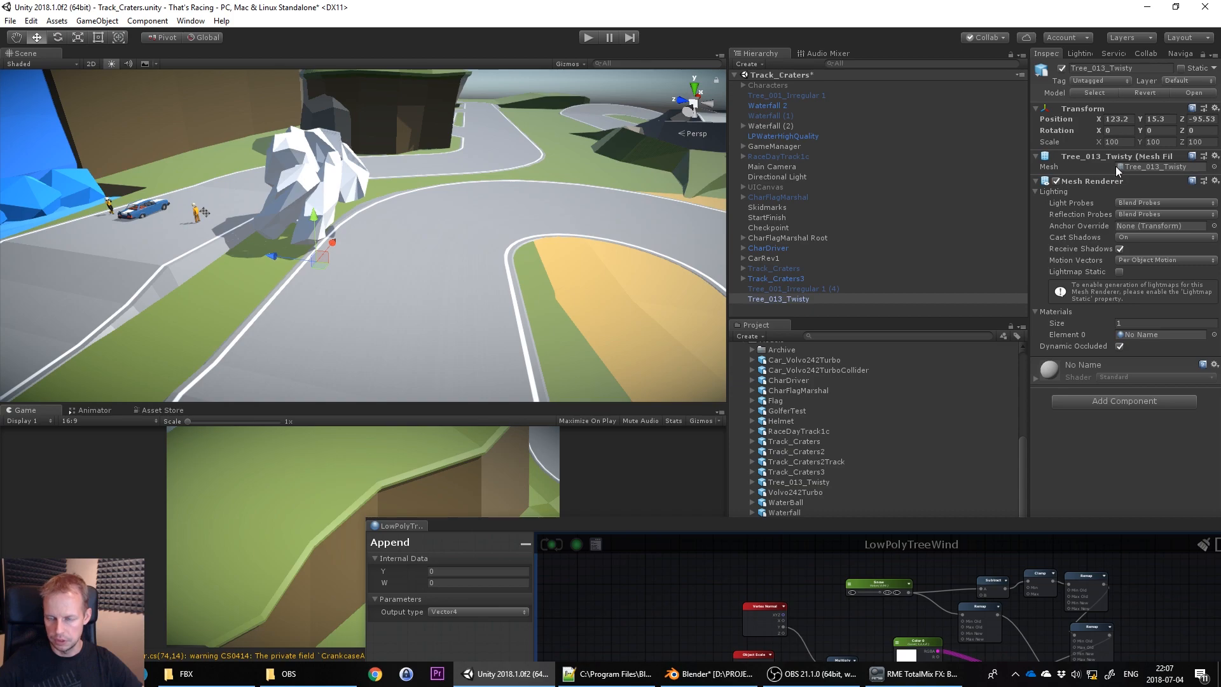
alt+drag(363, 266, 445, 269)
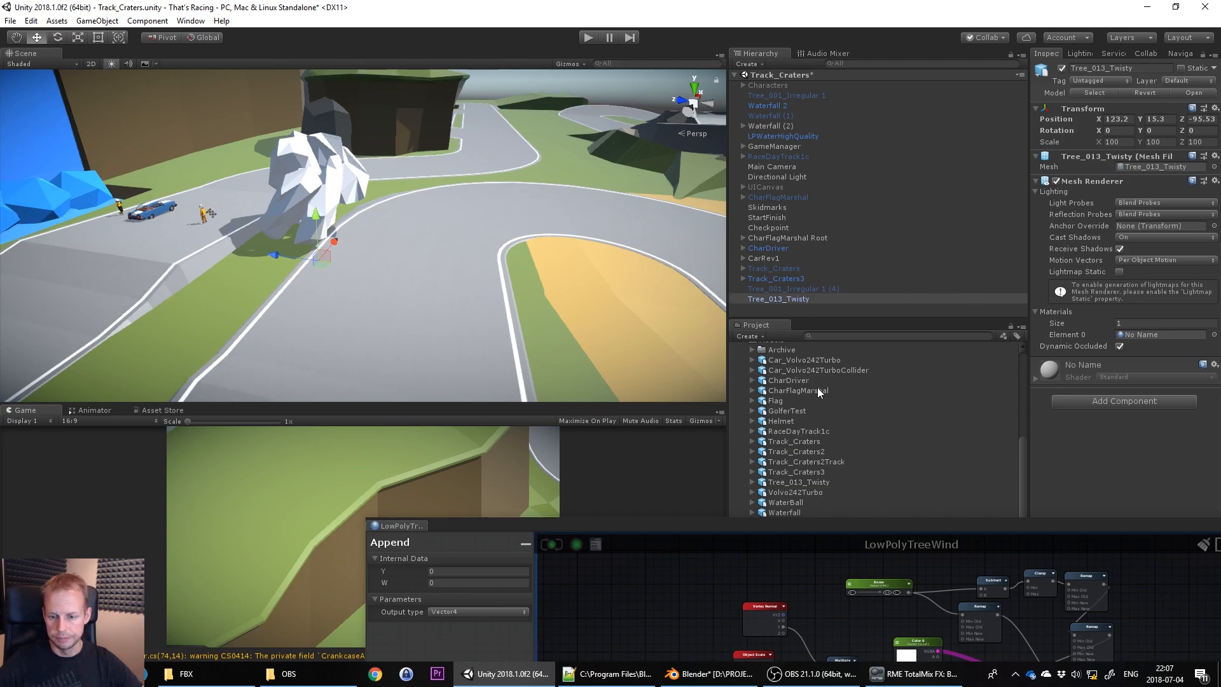
Disable Use File Scale in the import settings of the Tree_013_Twisty model and apply the change
scroll(804, 429, down, 5)
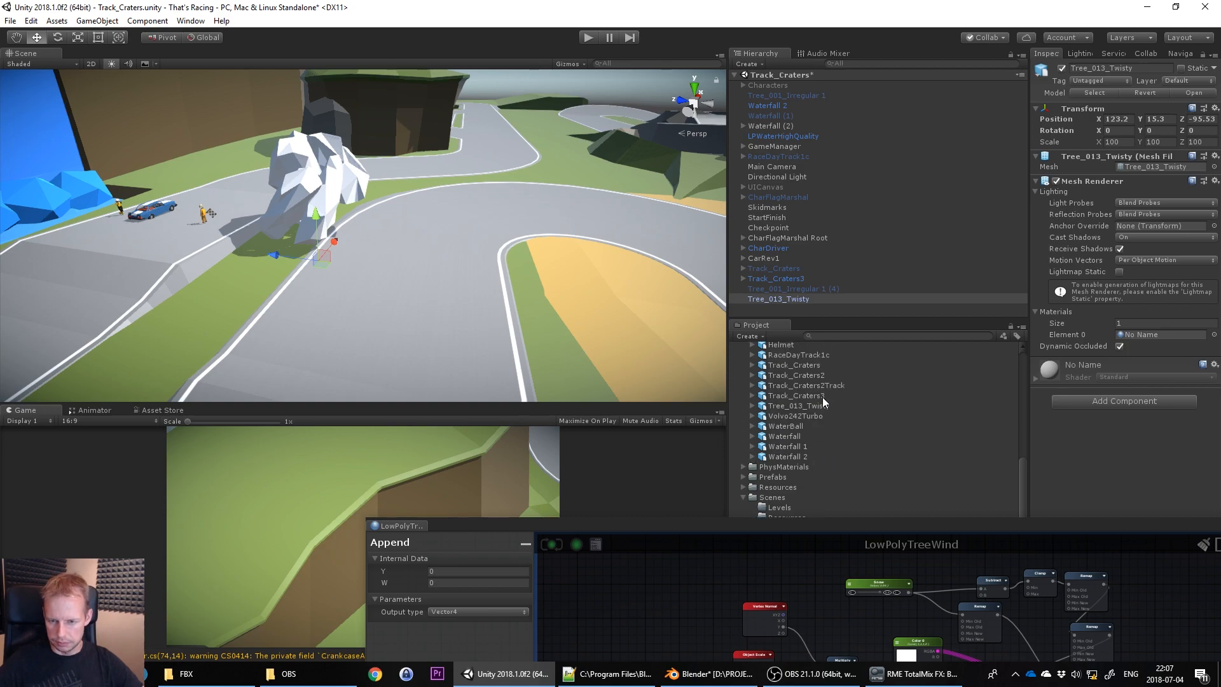
click(819, 407)
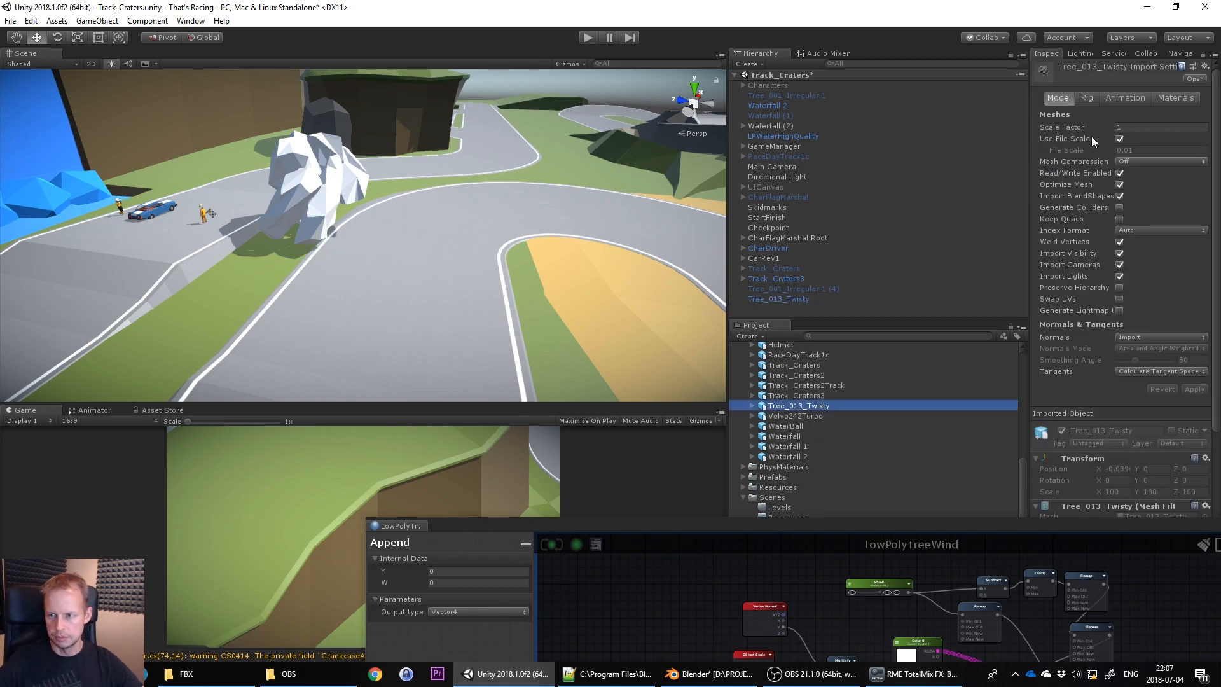
click(1120, 139)
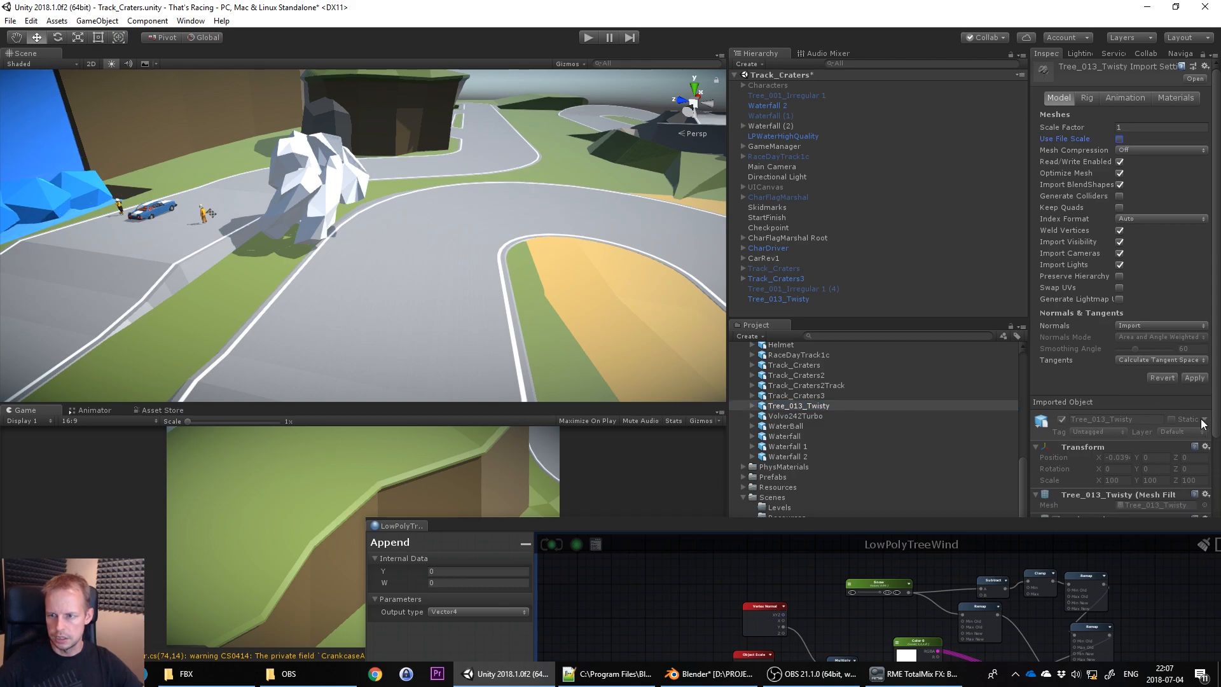
click(1195, 378)
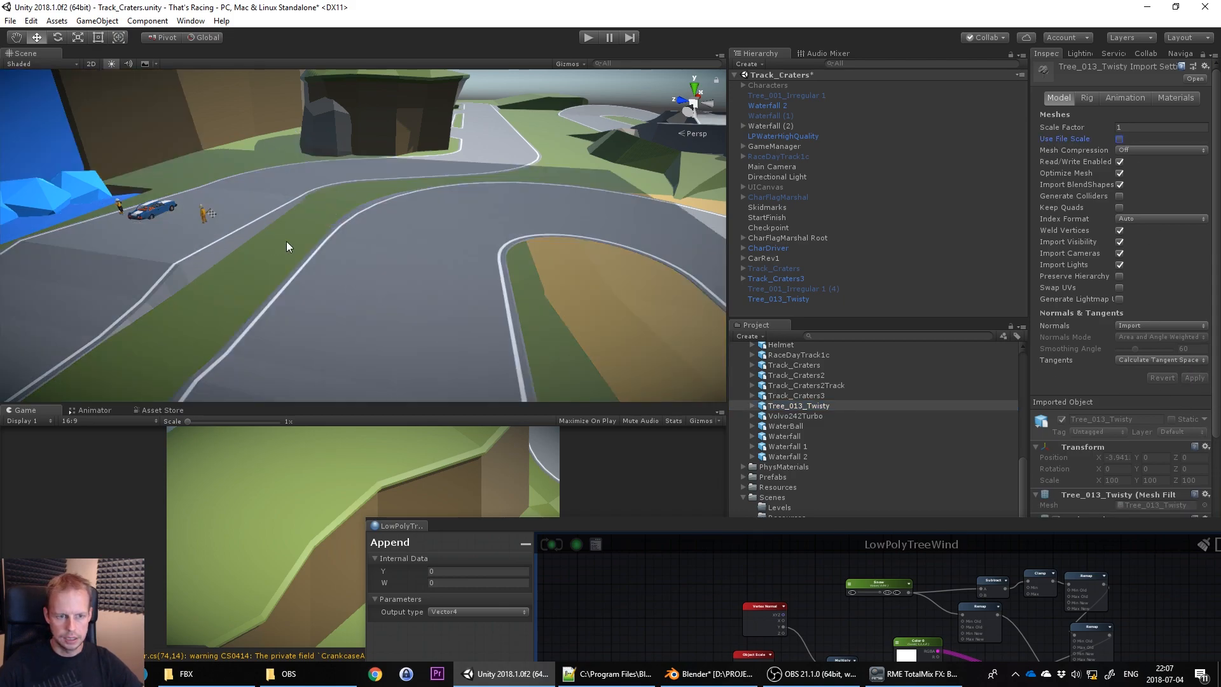
Set the scale of the Tree_013_Twisty object in the scene to 1, 1, 1
click(780, 298)
click(1118, 142)
text(1)
key(Tab)
text(1)
key(Tab)
text(1)
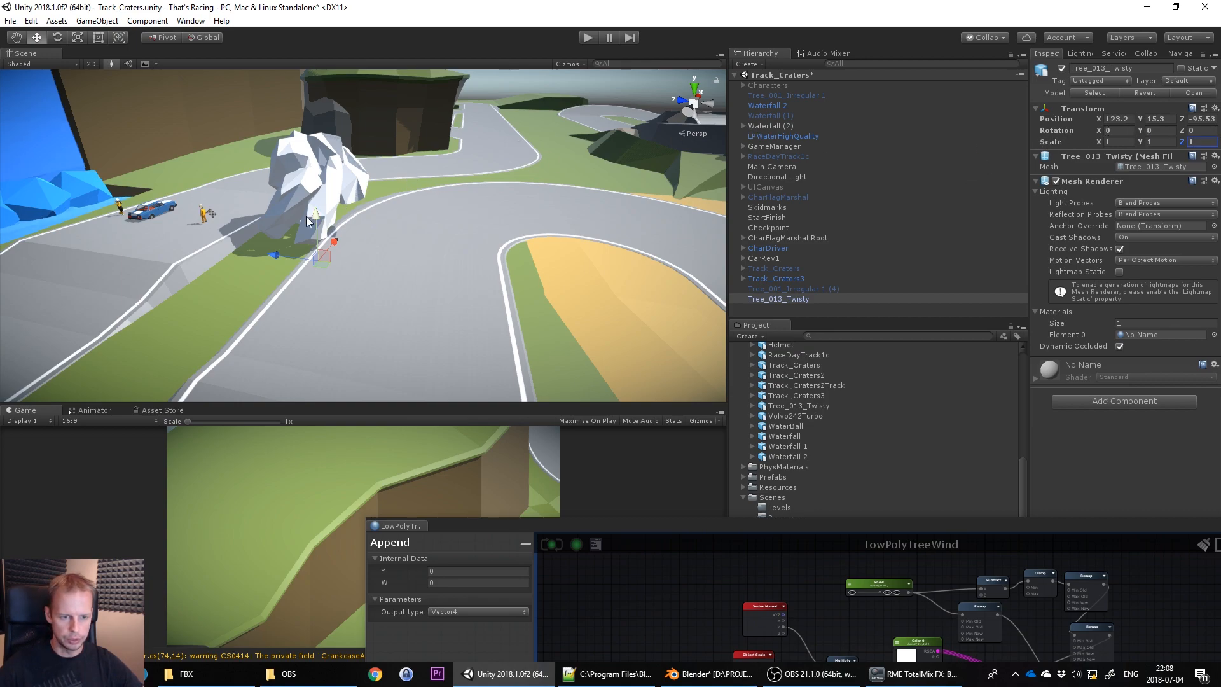
Switch to Blender to check the transform values of Tree_013_Twisty and return to Unity
click(827, 677)
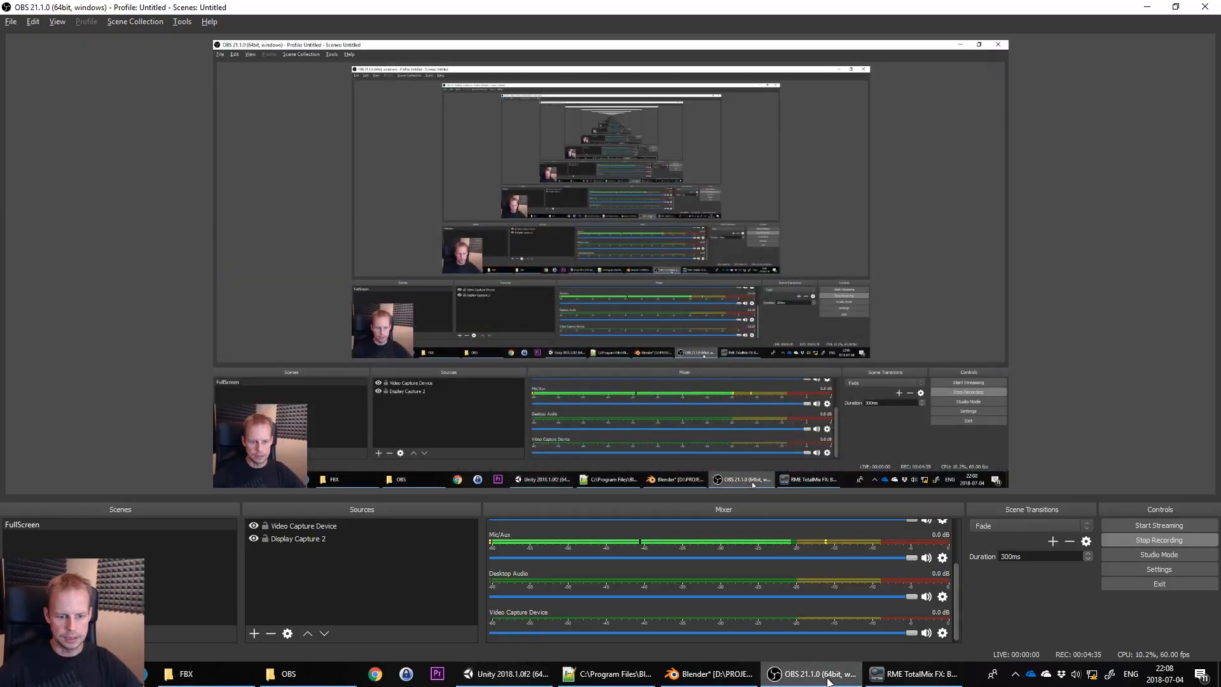
click(829, 678)
click(709, 674)
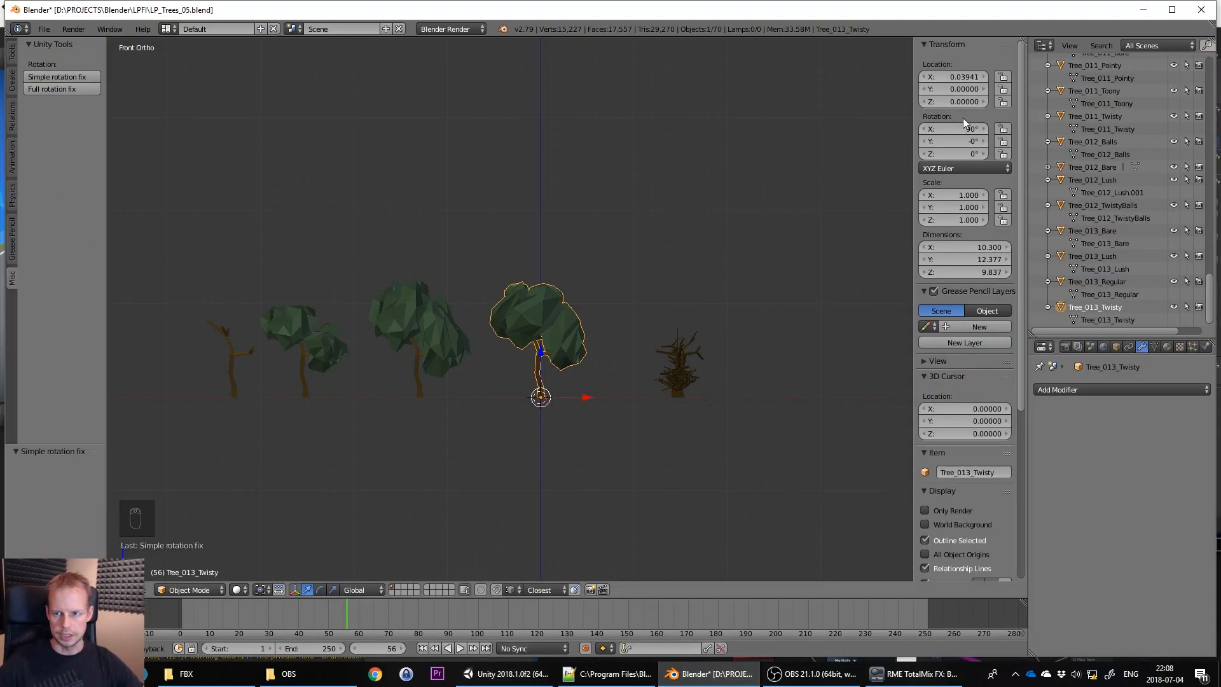
key(alt+Tab)
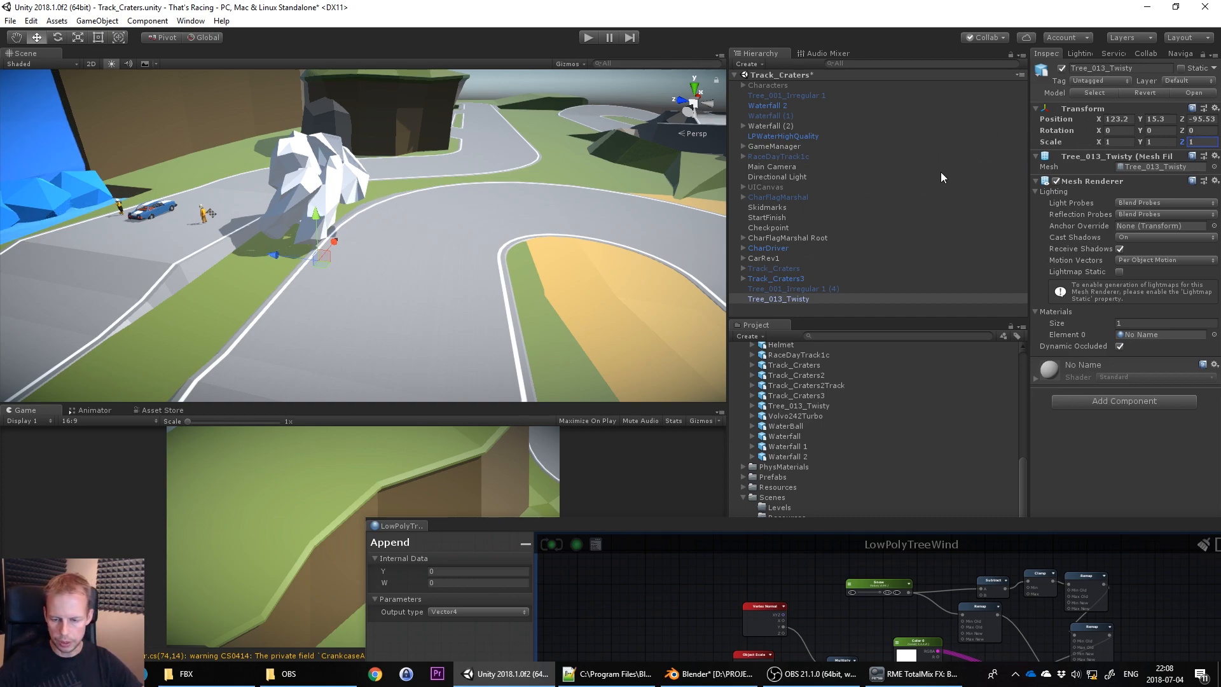
Apply the LowPolyTreeWind material from the project to the twisty tree in the scene and inspect it up close
drag(659, 529, 579, 503)
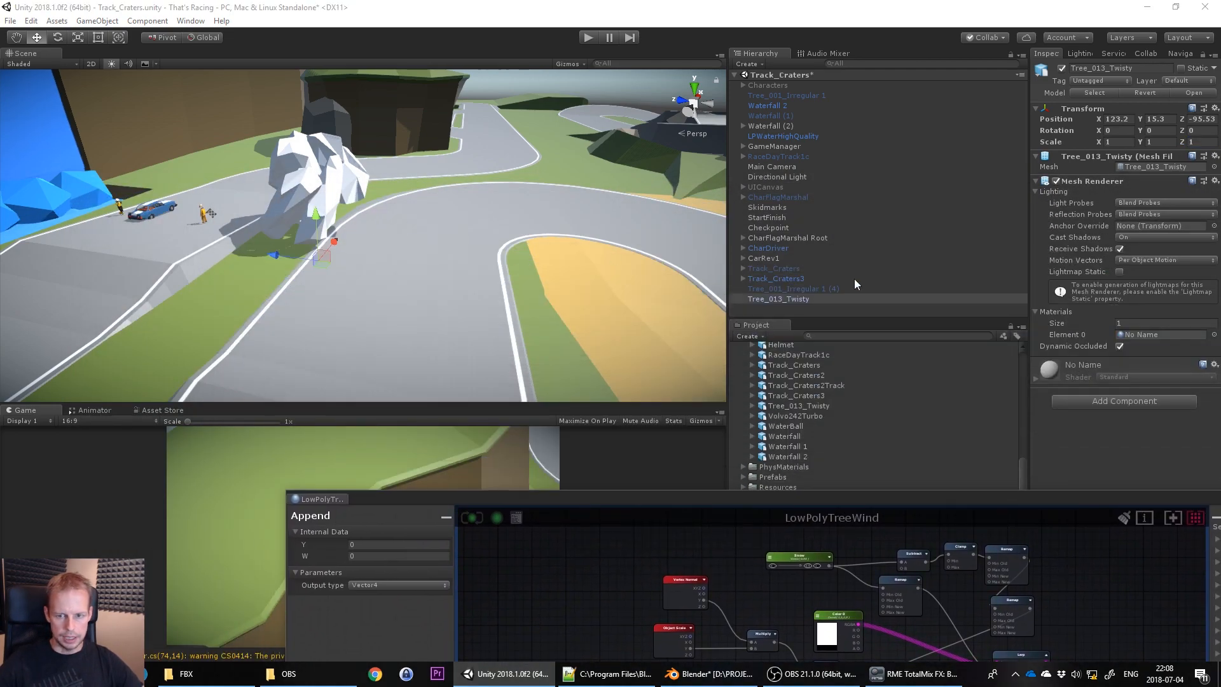
scroll(812, 398, down, 5)
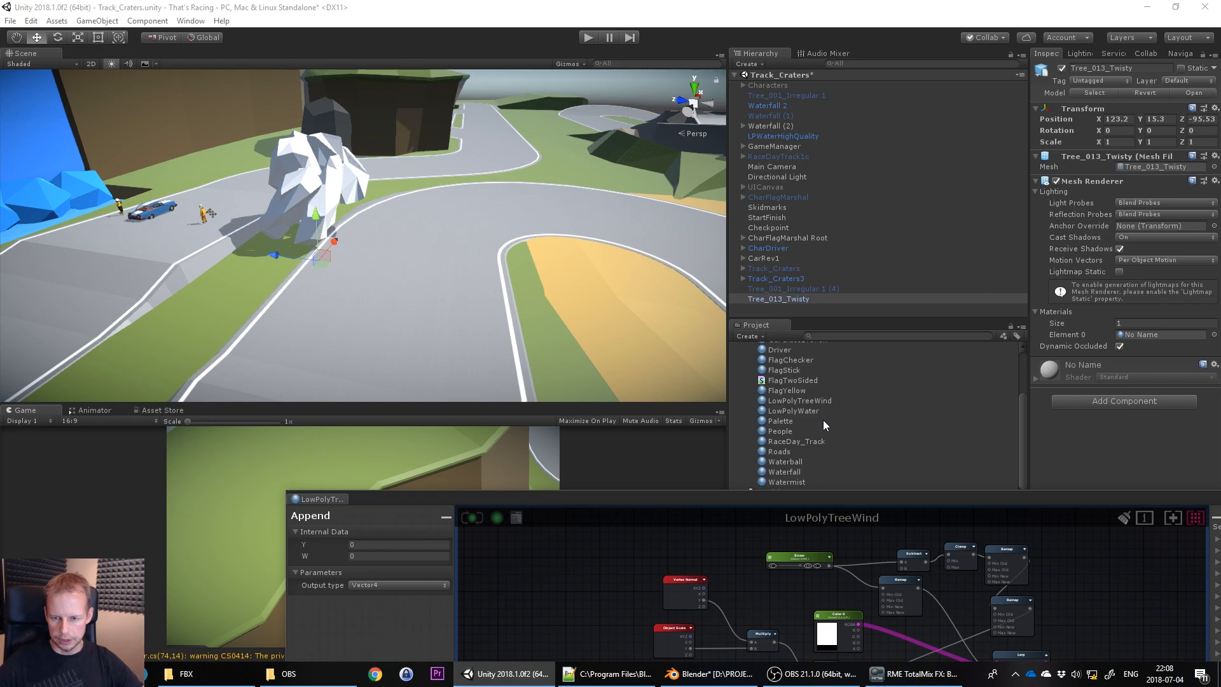
click(820, 401)
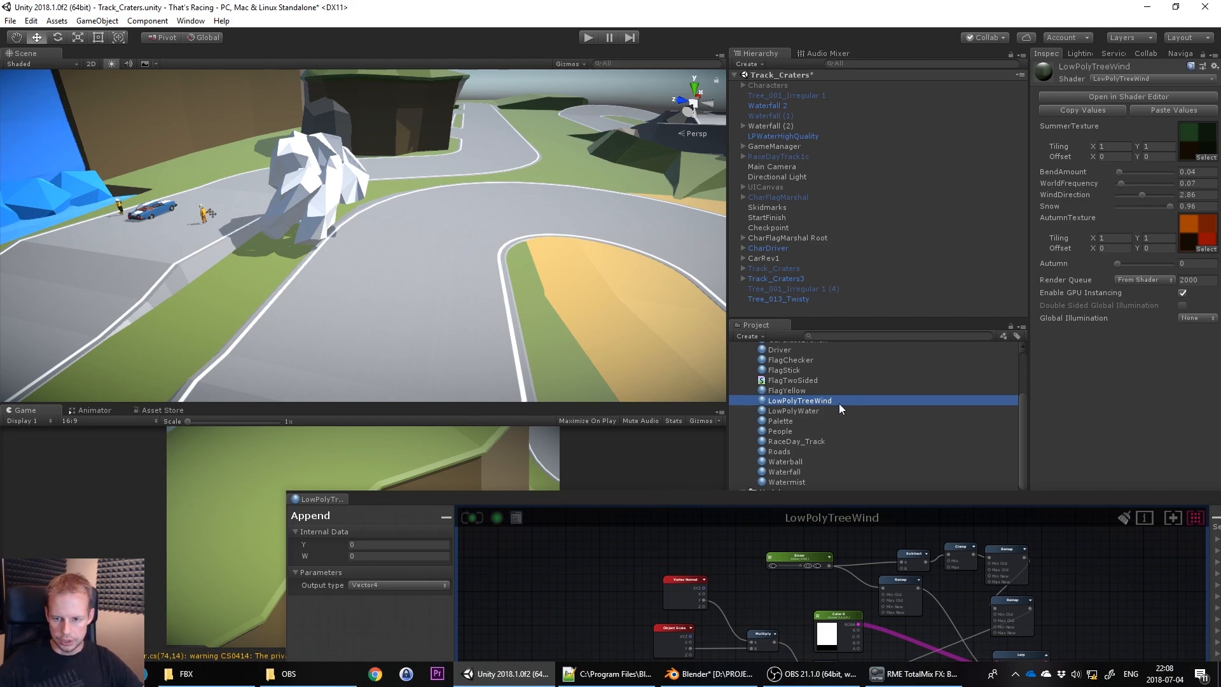
drag(810, 408, 325, 186)
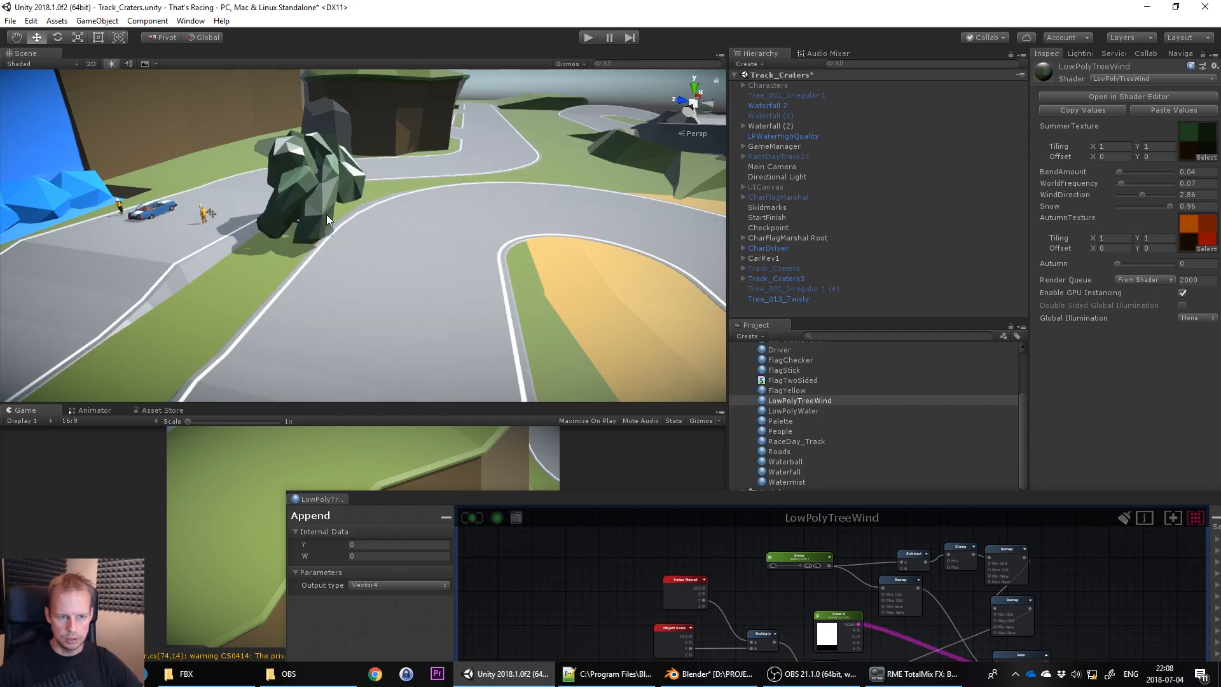
middle_drag(298, 229, 279, 263)
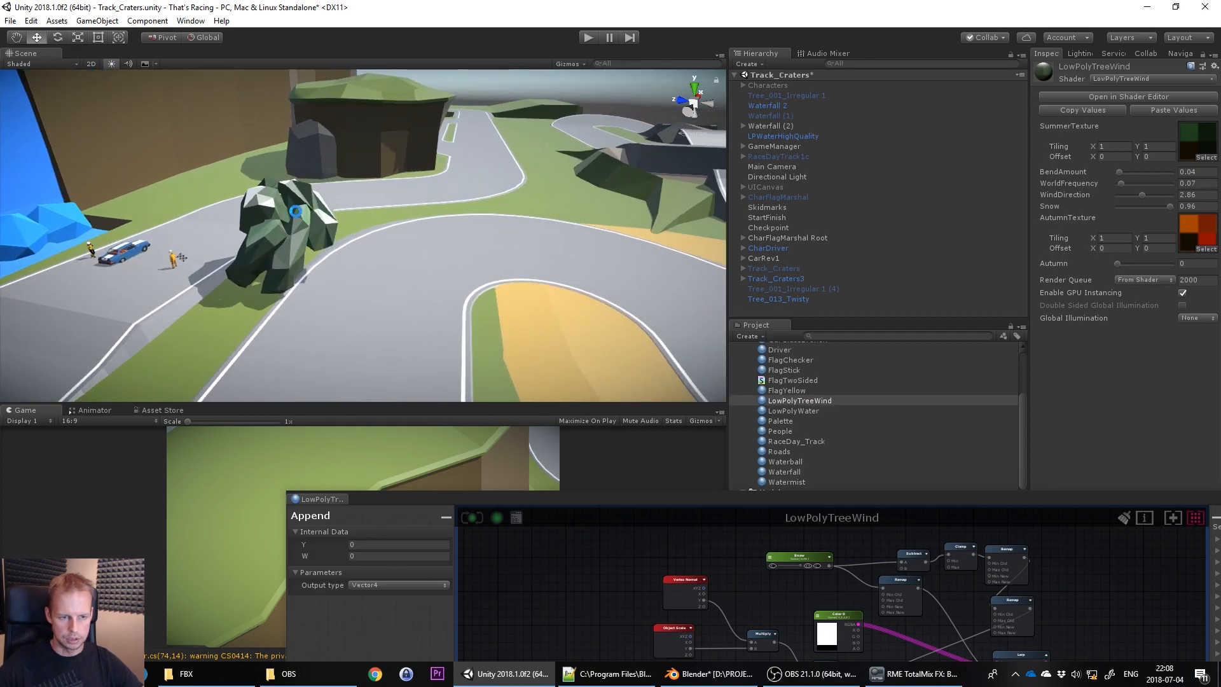
mouse_move(341, 229)
alt+mouse_down()
mouse_move(299, 227)
mouse_move(349, 234)
alt+mouse_up()
scroll(349, 224, up, 6)
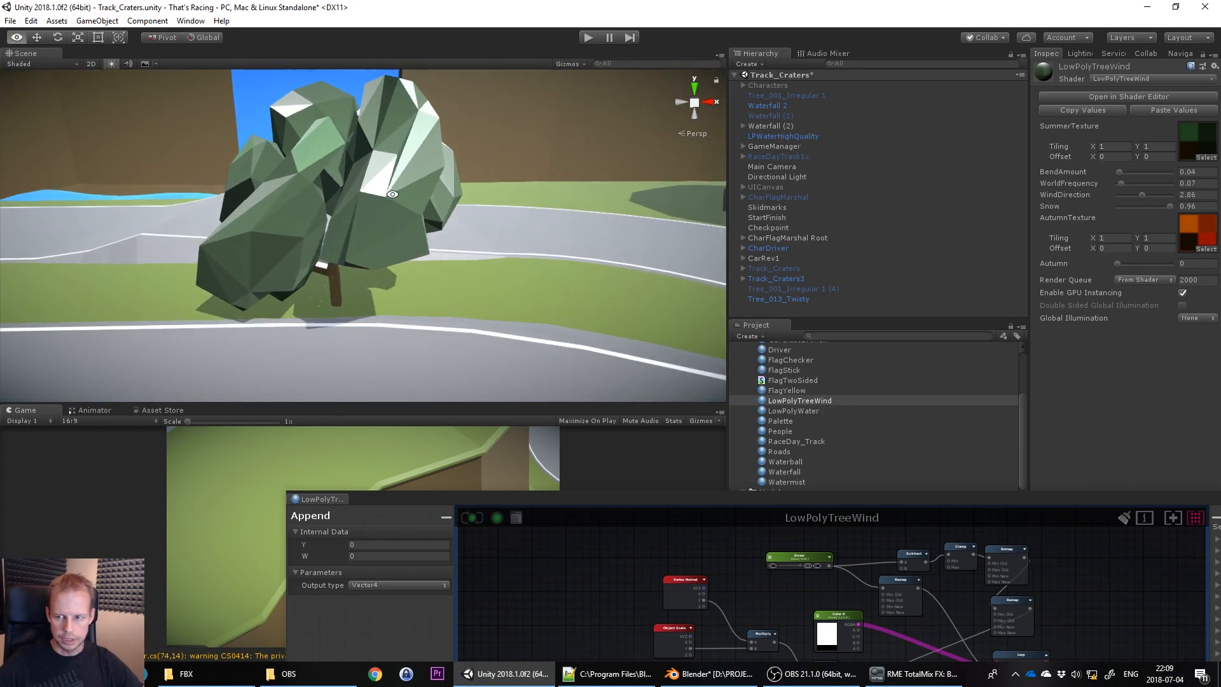
Bring the LowPolyTreeWind shader graph fully into view and shift its Append, Multiply and Vertex Position nodes upward
drag(811, 495, 638, 71)
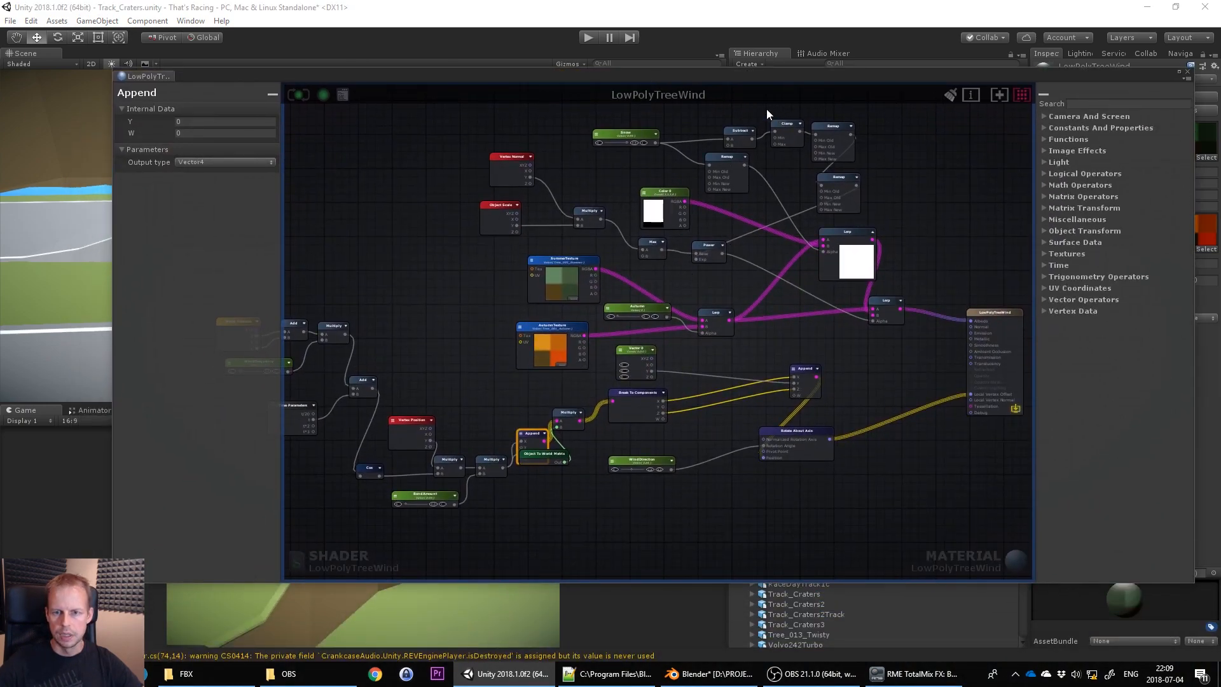
drag(729, 79, 704, 93)
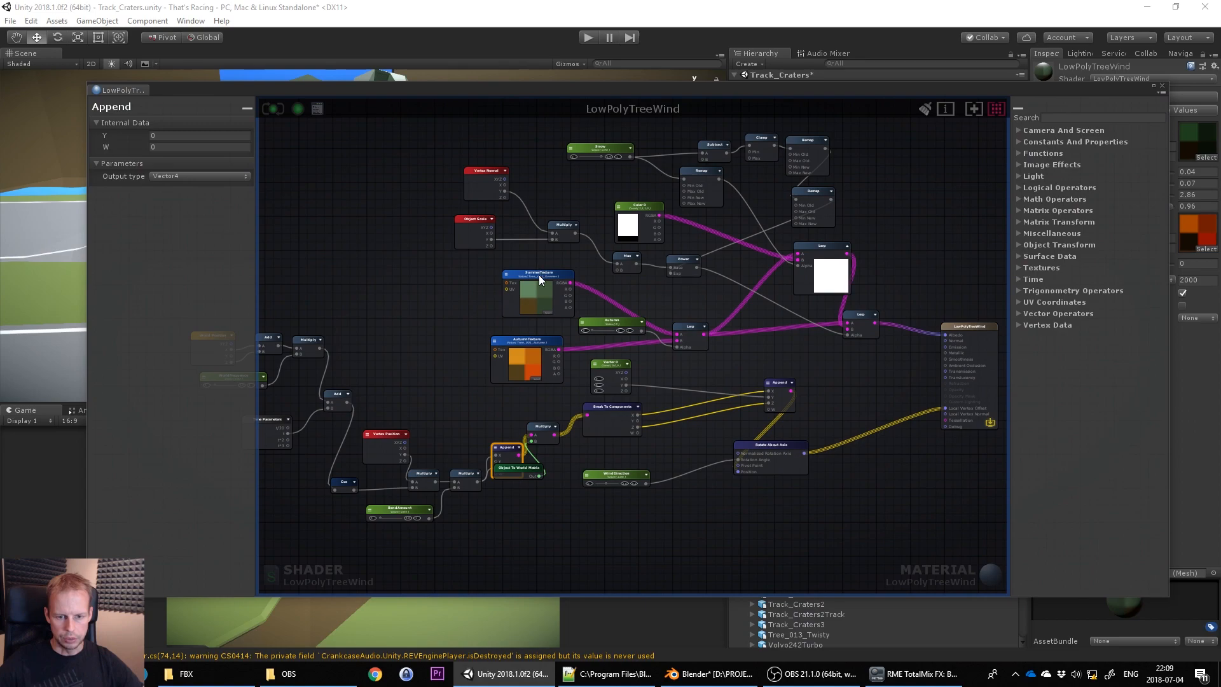
scroll(539, 272, down, 2)
drag(529, 425, 510, 386)
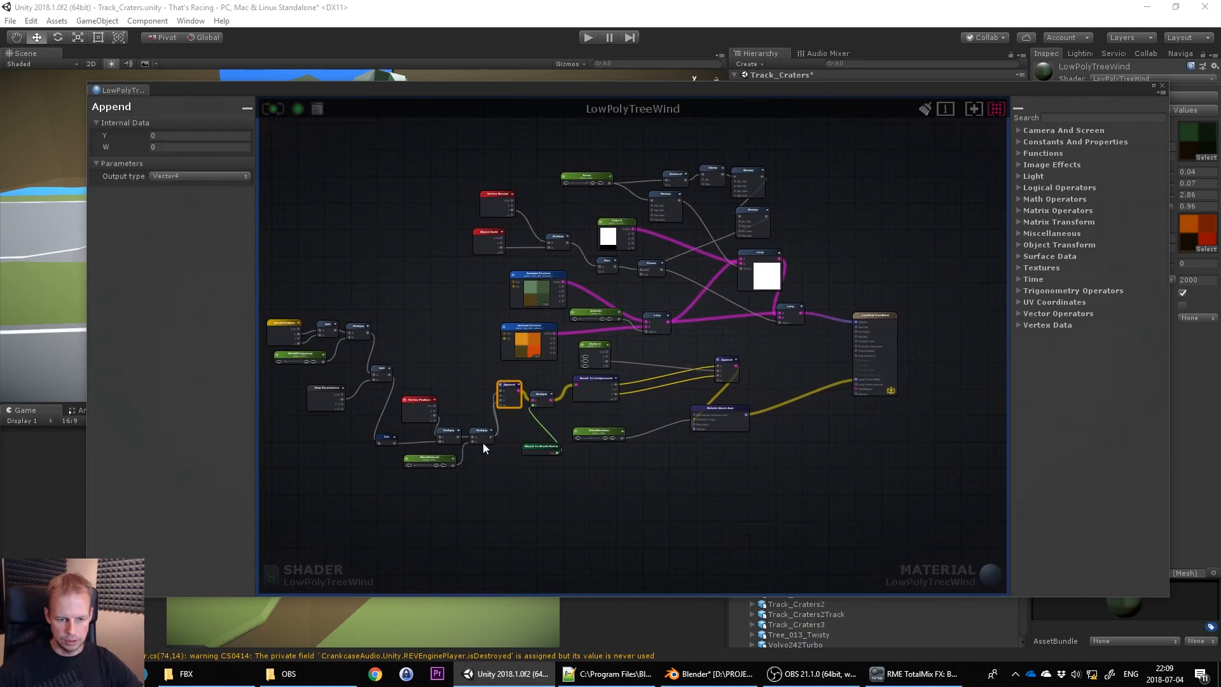
drag(483, 434, 423, 354)
click(436, 415)
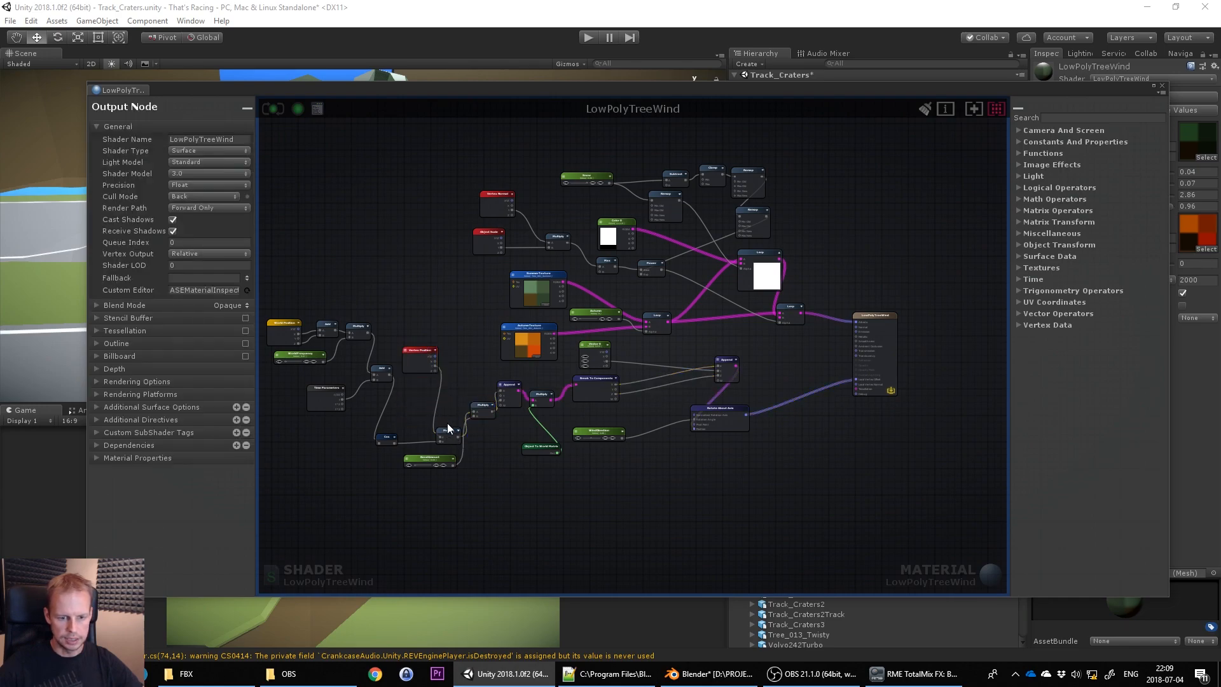
Look at the source tree in Blender and examine the wind, seasonal texture and snow nodes of the LowPolyTreeWind shader graph in Unity
key(alt+Tab)
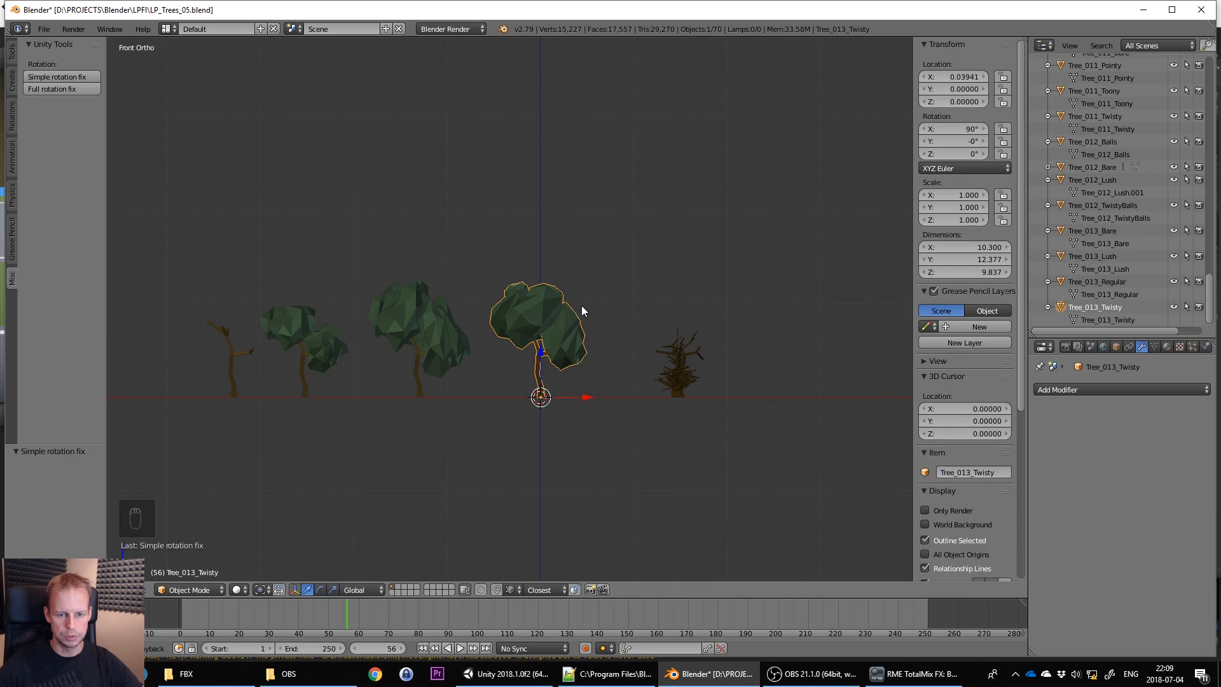
key(alt+Tab)
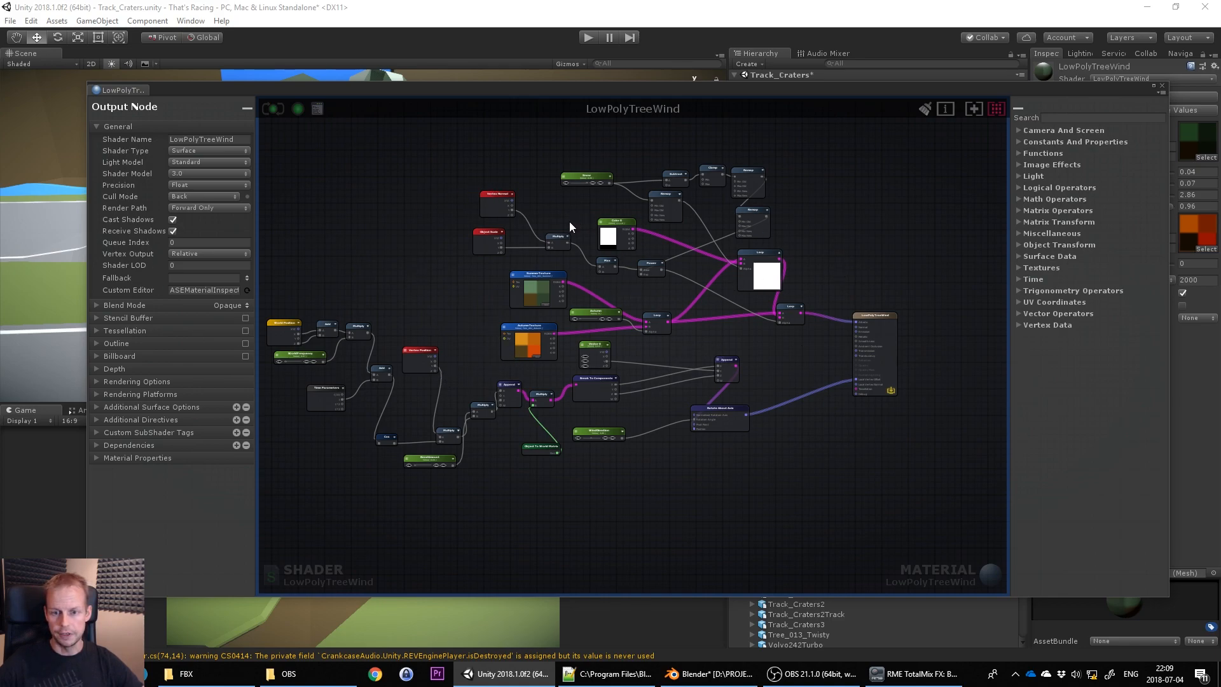
middle_drag(414, 265, 452, 261)
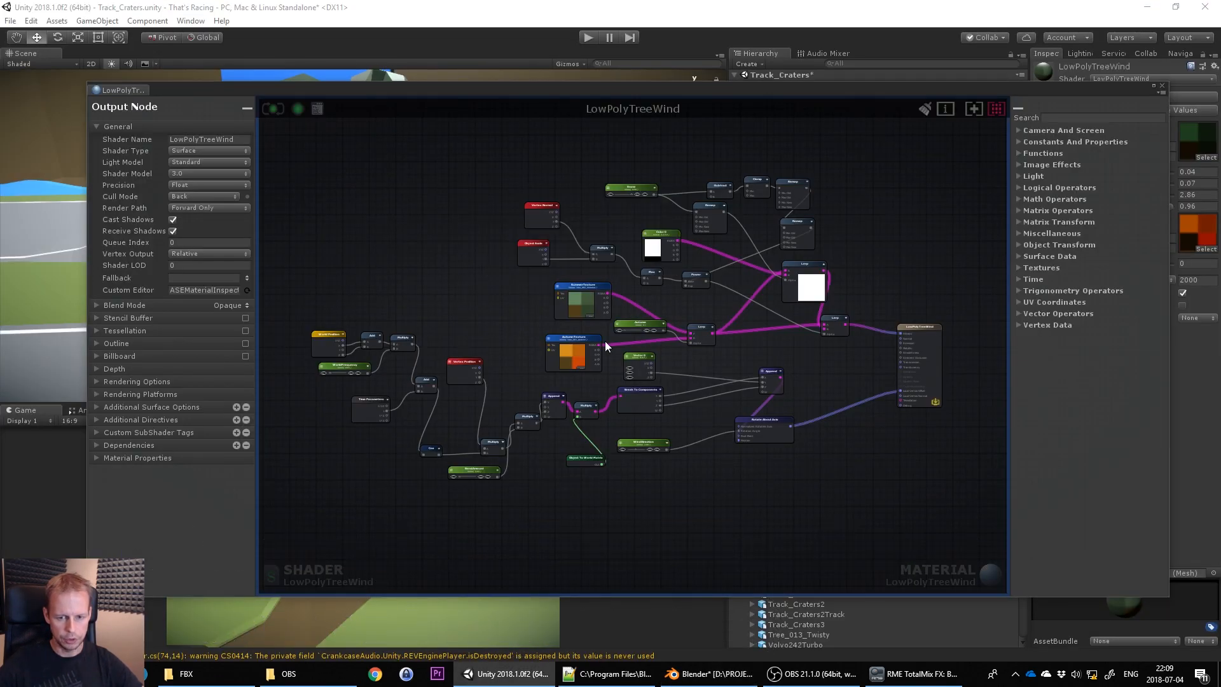
scroll(605, 341, up, 3)
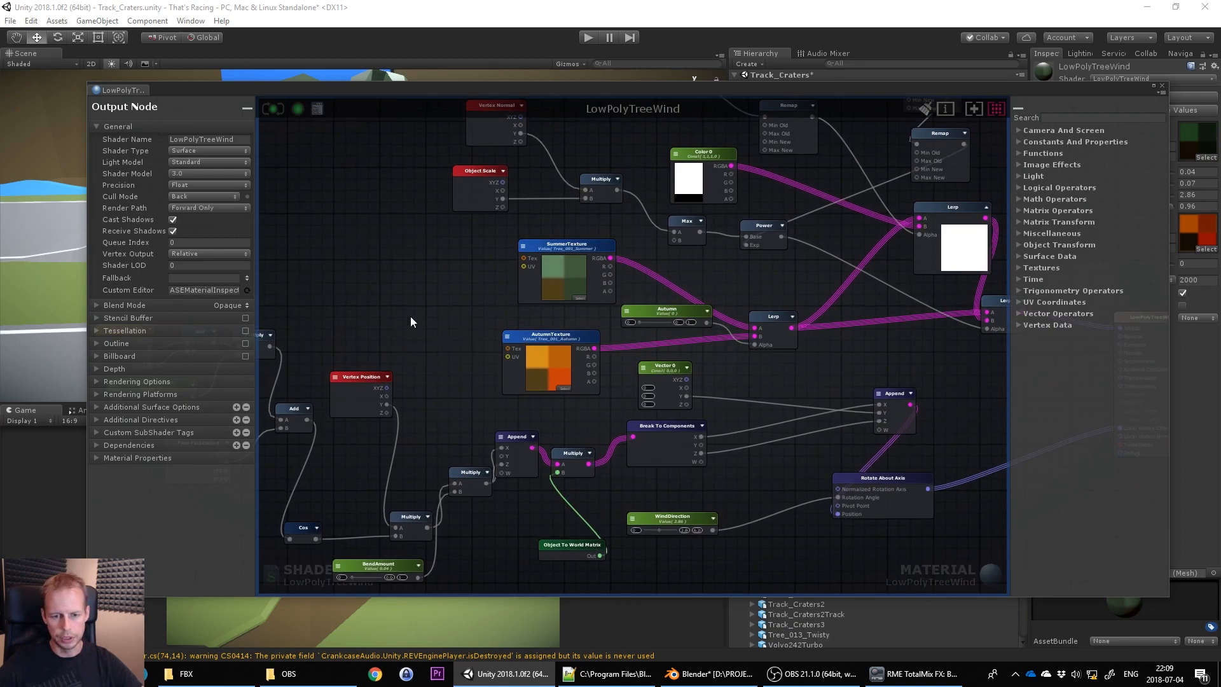
middle_drag(411, 302, 513, 297)
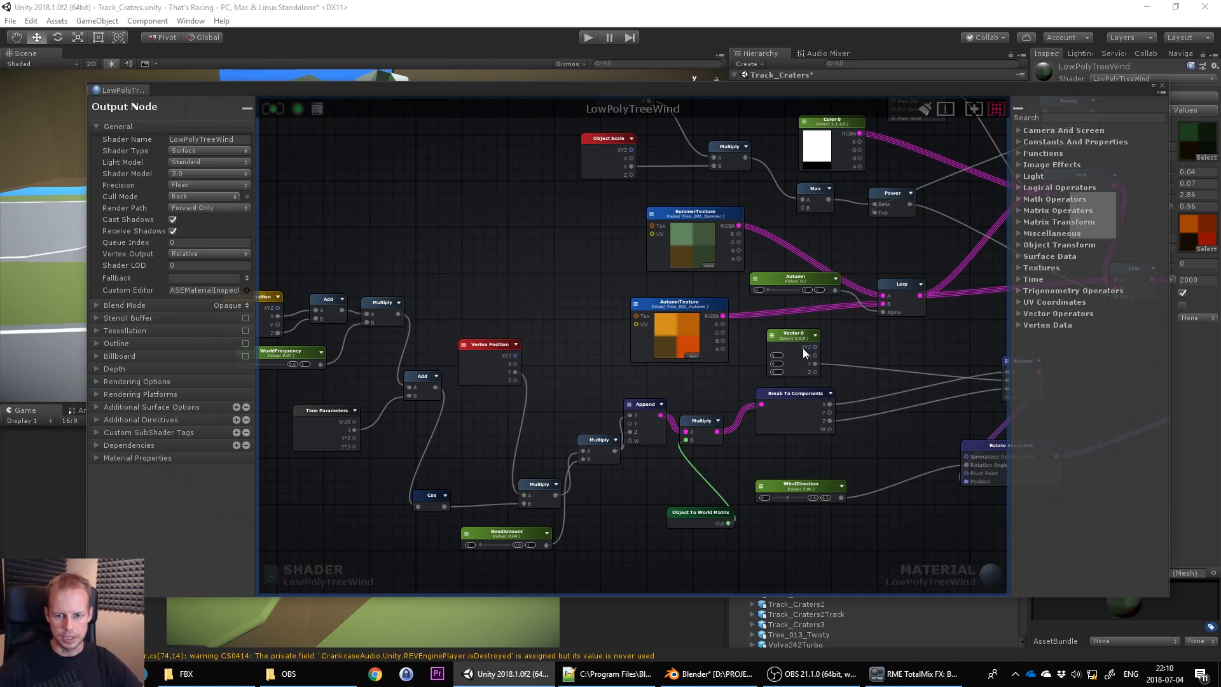
middle_drag(806, 295, 682, 379)
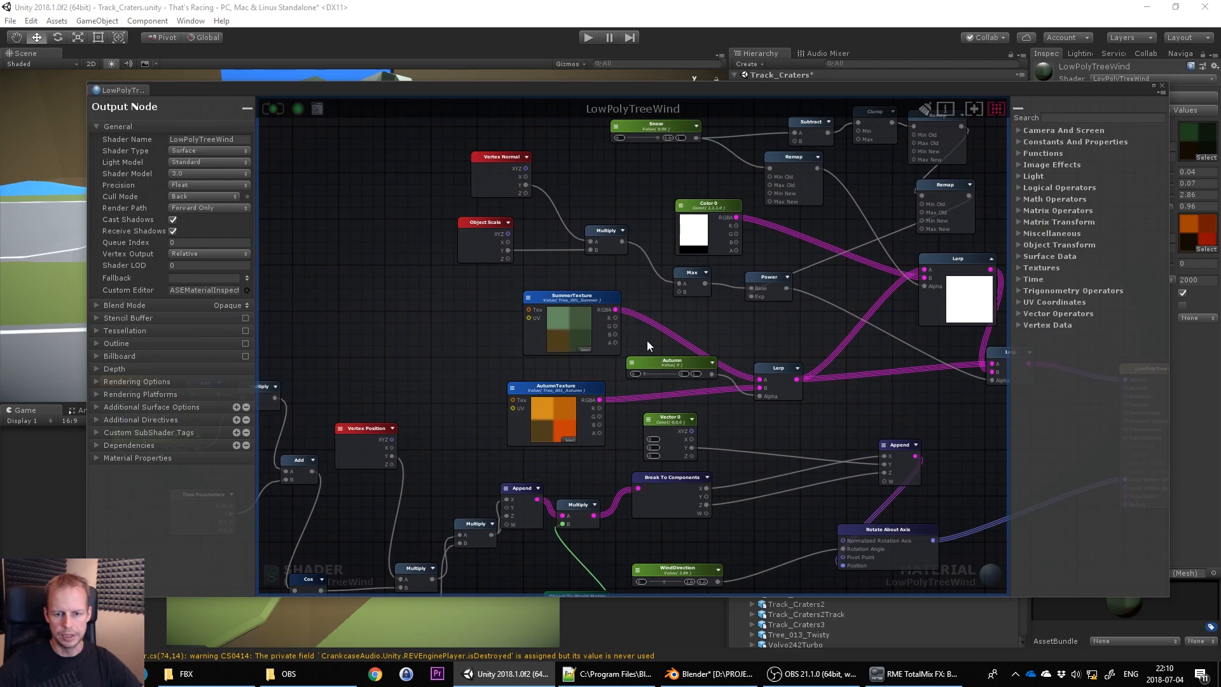
middle_drag(843, 357, 684, 384)
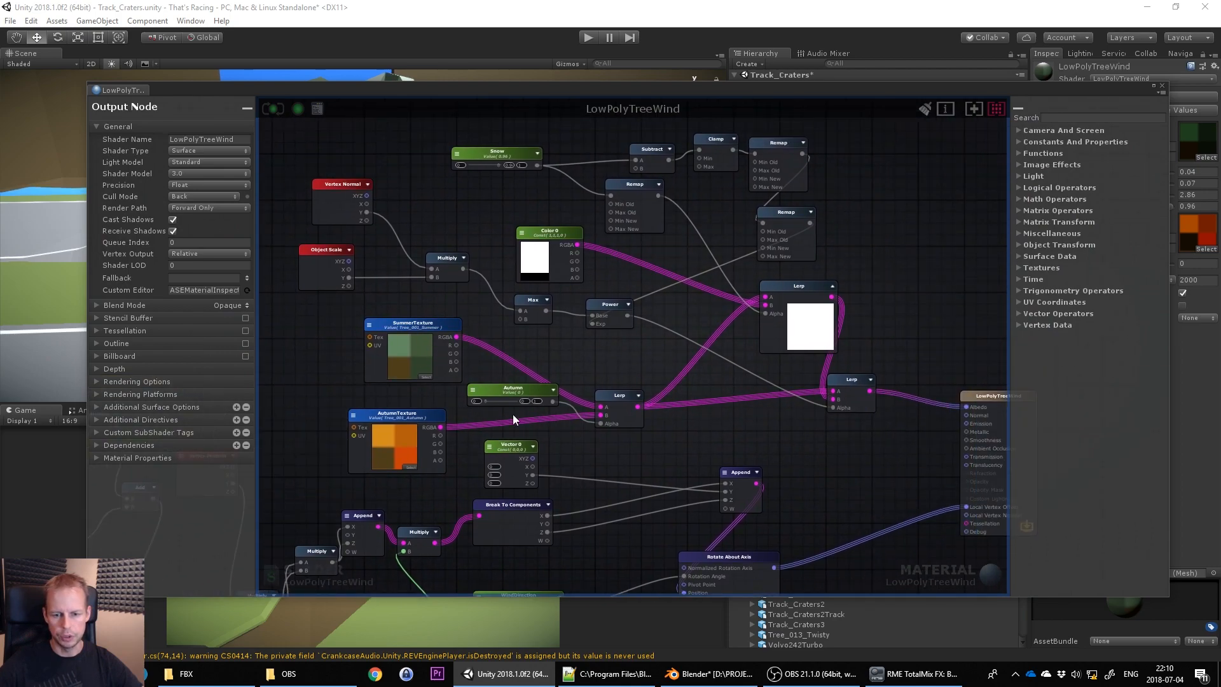
scroll(580, 387, down, 1)
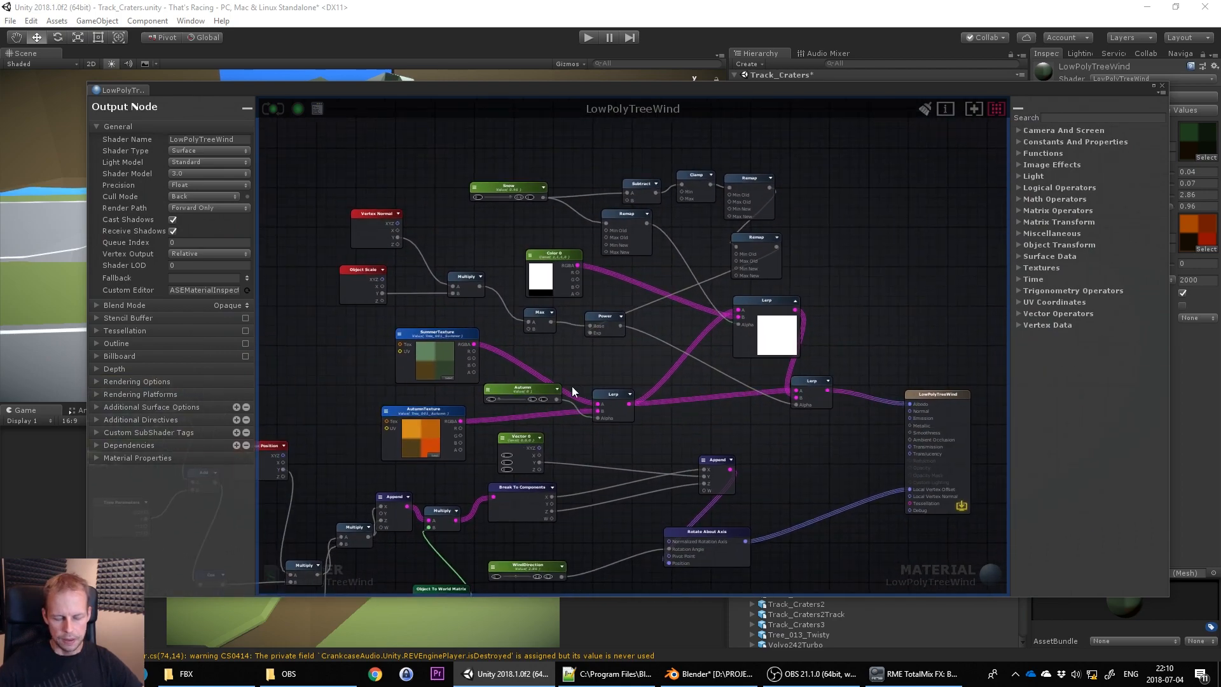
key(alt+Tab)
key(alt+Tab)
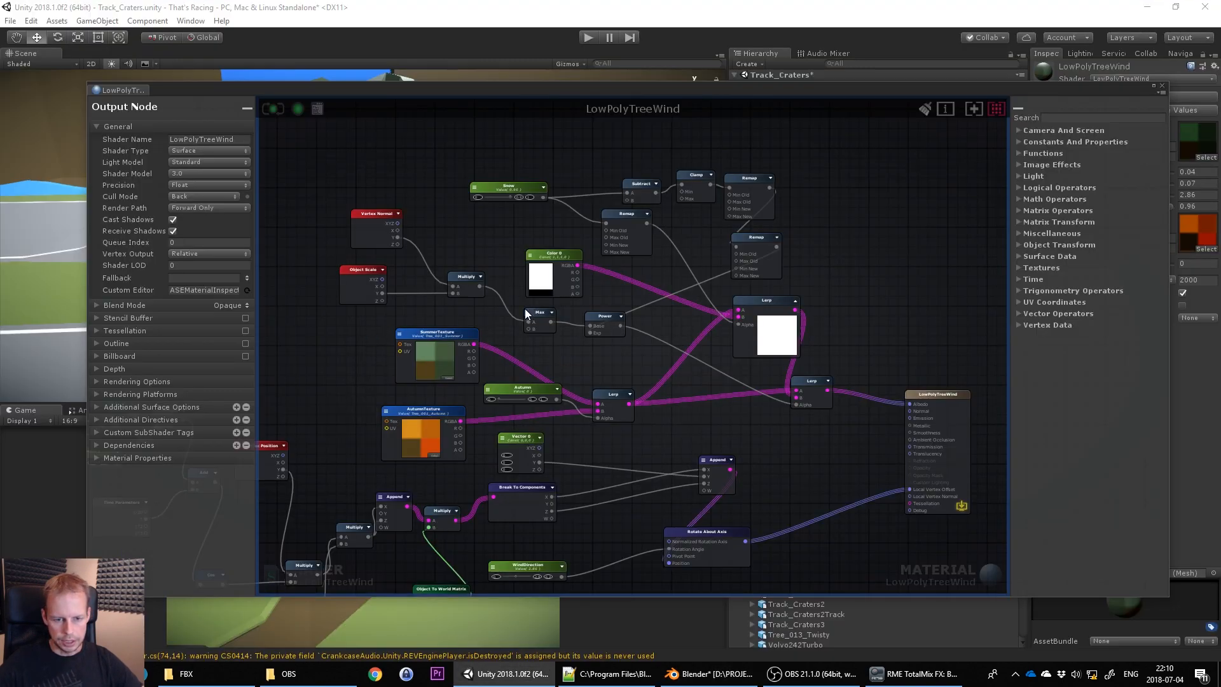
Move the shader editor clear of the scene and set the LowPolyTreeWind material's Snow to 0, viewing the tree from above
drag(516, 104, 463, 564)
drag(1172, 208, 1033, 211)
alt+drag(347, 180, 566, 255)
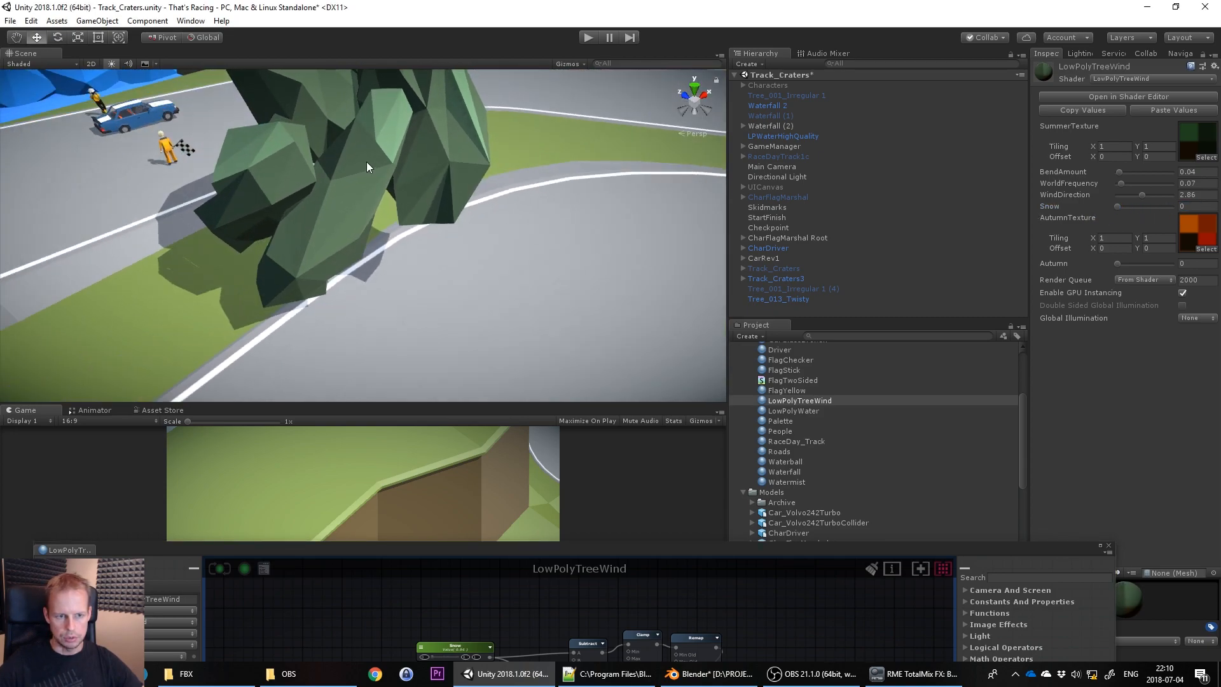
scroll(388, 158, down, 2)
mouse_move(406, 134)
middle_down()
mouse_move(428, 185)
mouse_move(409, 150)
middle_up()
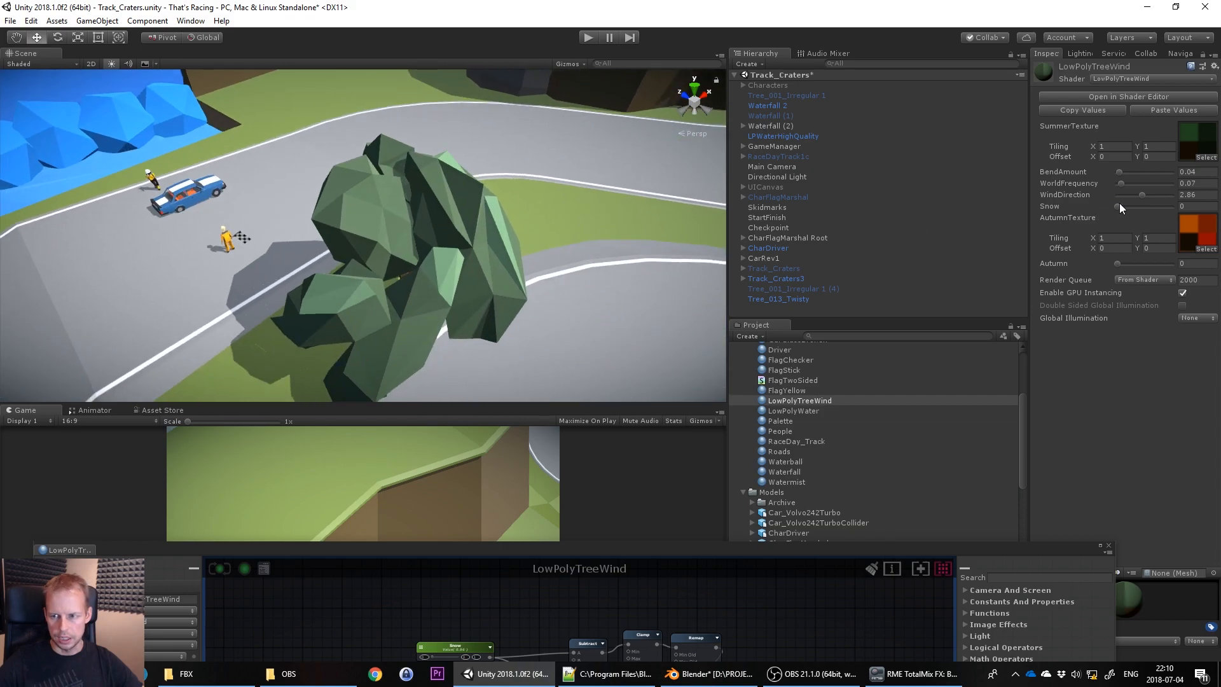
Raise the LowPolyTreeWind material's Snow to 1, view the tree from the side, and lower Snow to 0.98
drag(1122, 205, 1187, 208)
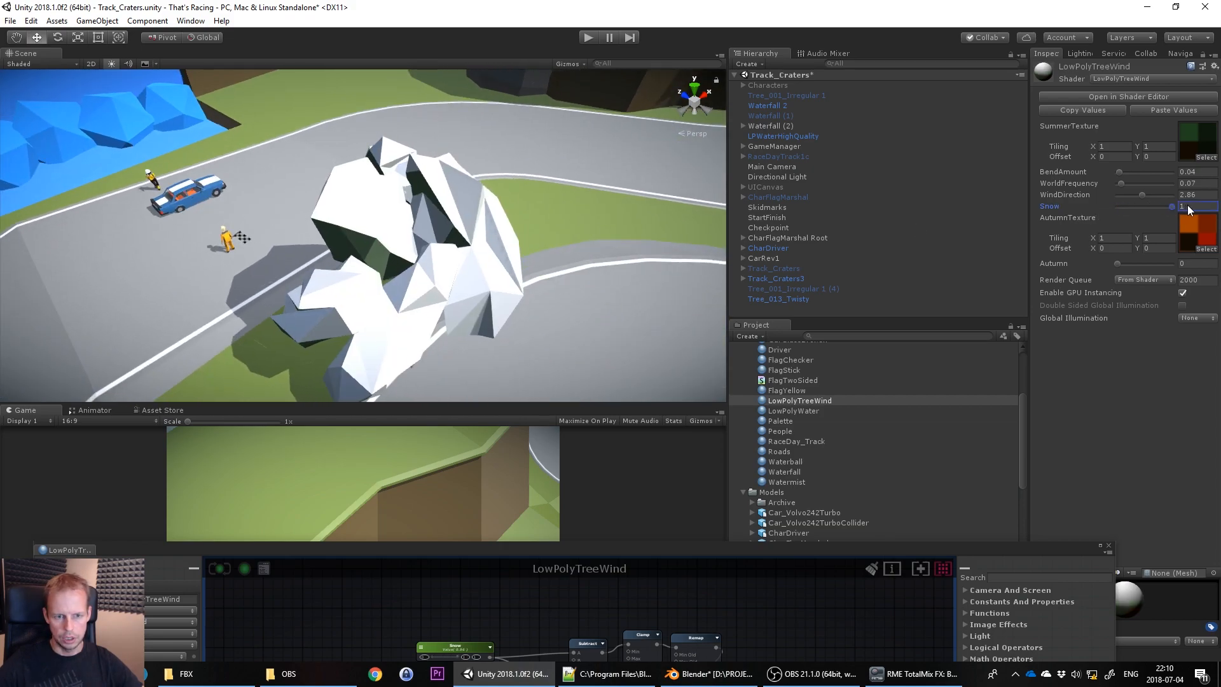
middle_drag(492, 248, 534, 191)
alt+drag(597, 258, 464, 129)
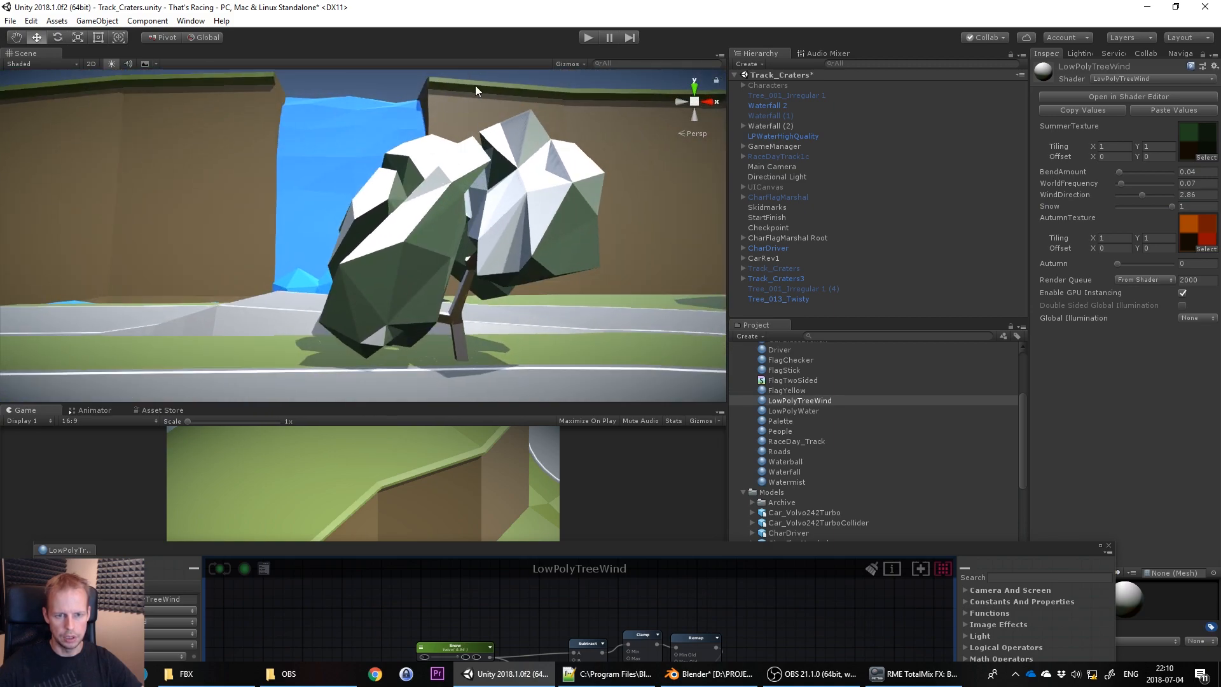
mouse_move(1173, 207)
mouse_down()
mouse_move(1122, 208)
mouse_move(1173, 203)
mouse_up()
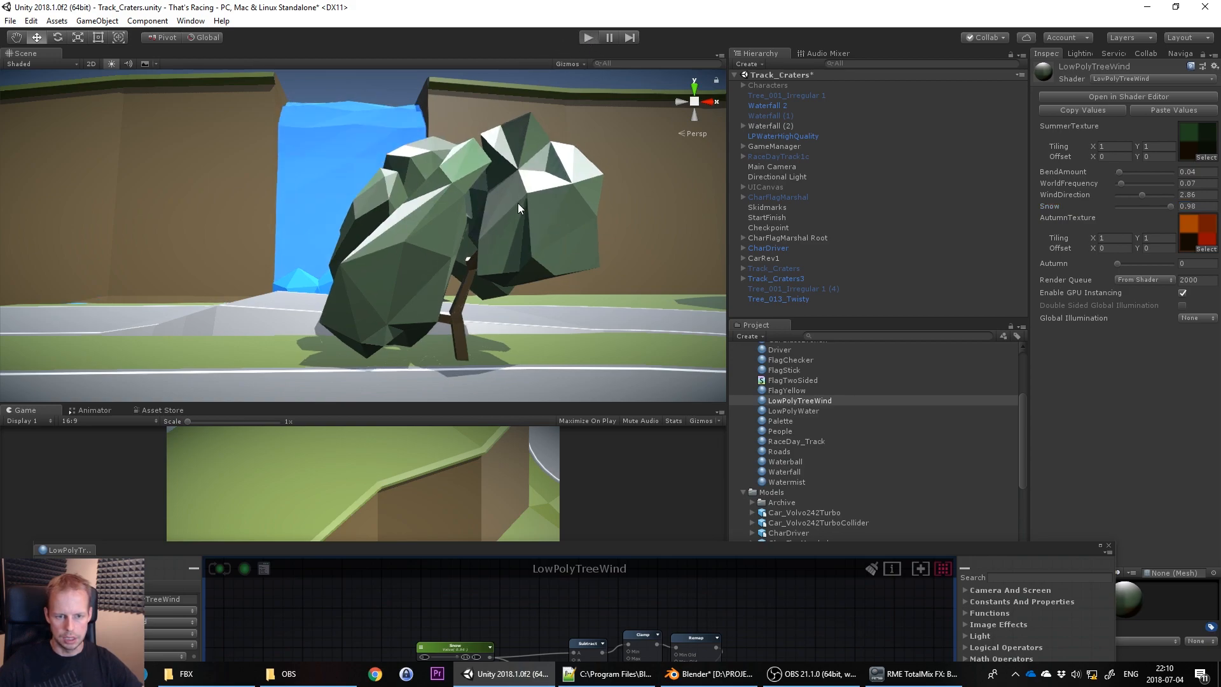
Run the scene in play mode, drive the car along the track and watch the tree sway in the wind
click(586, 40)
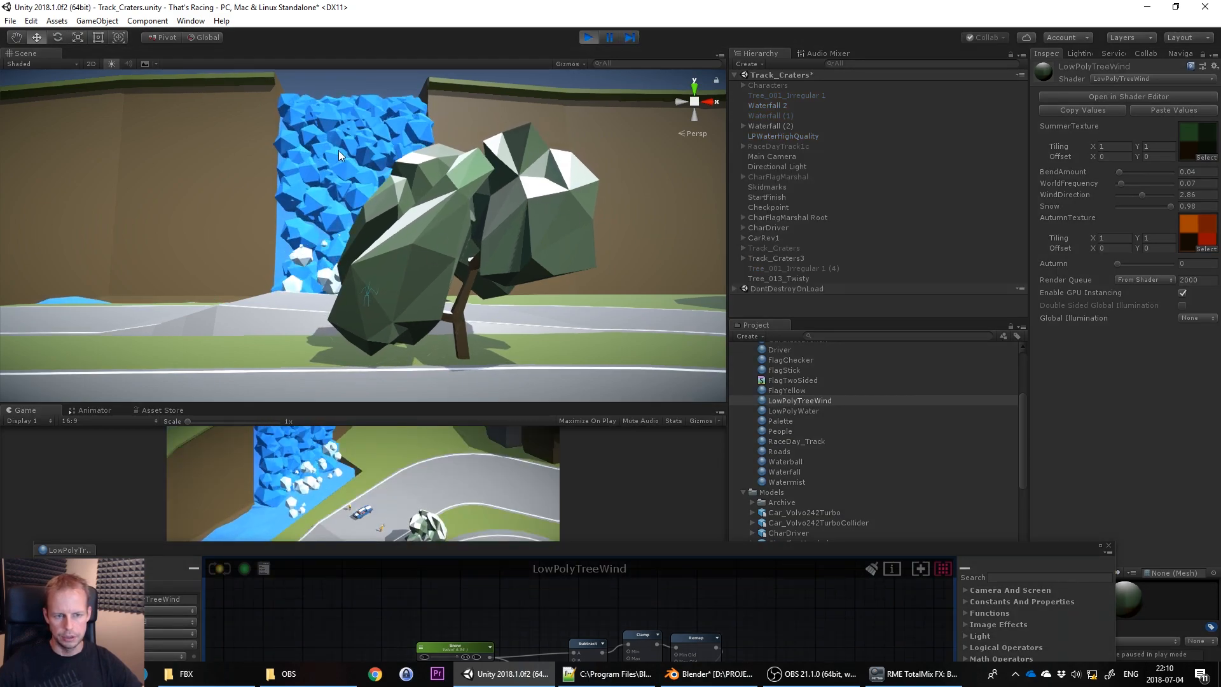
alt+drag(482, 166, 259, 234)
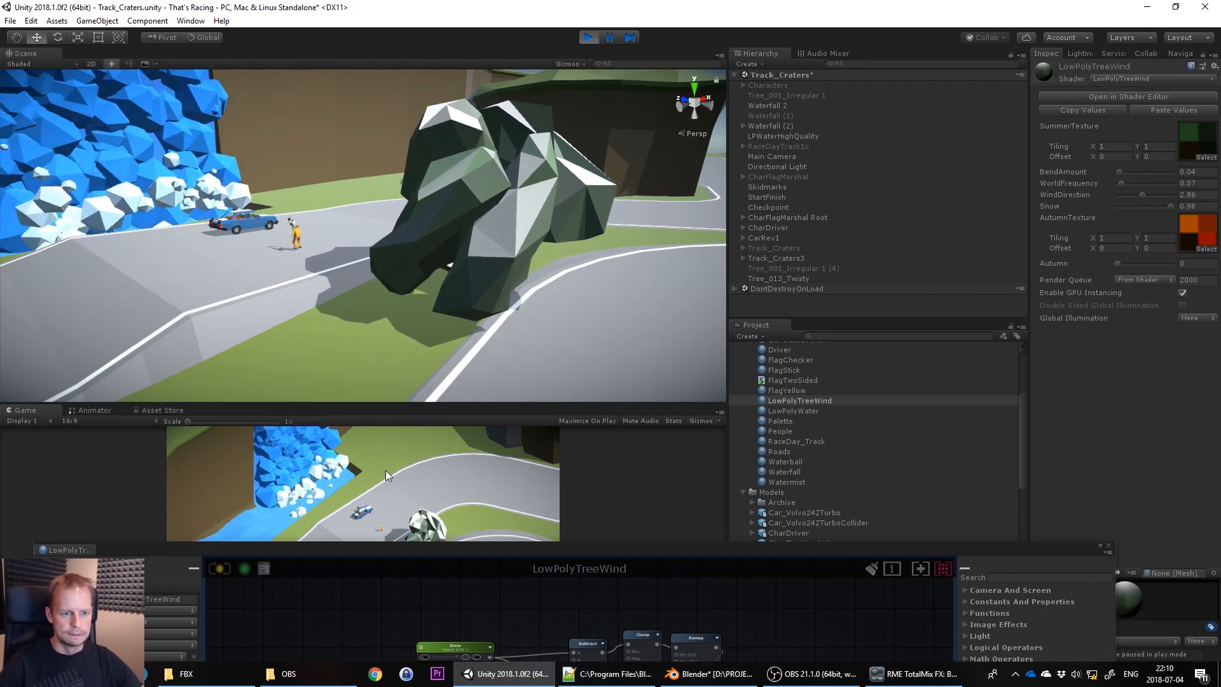
key(w)
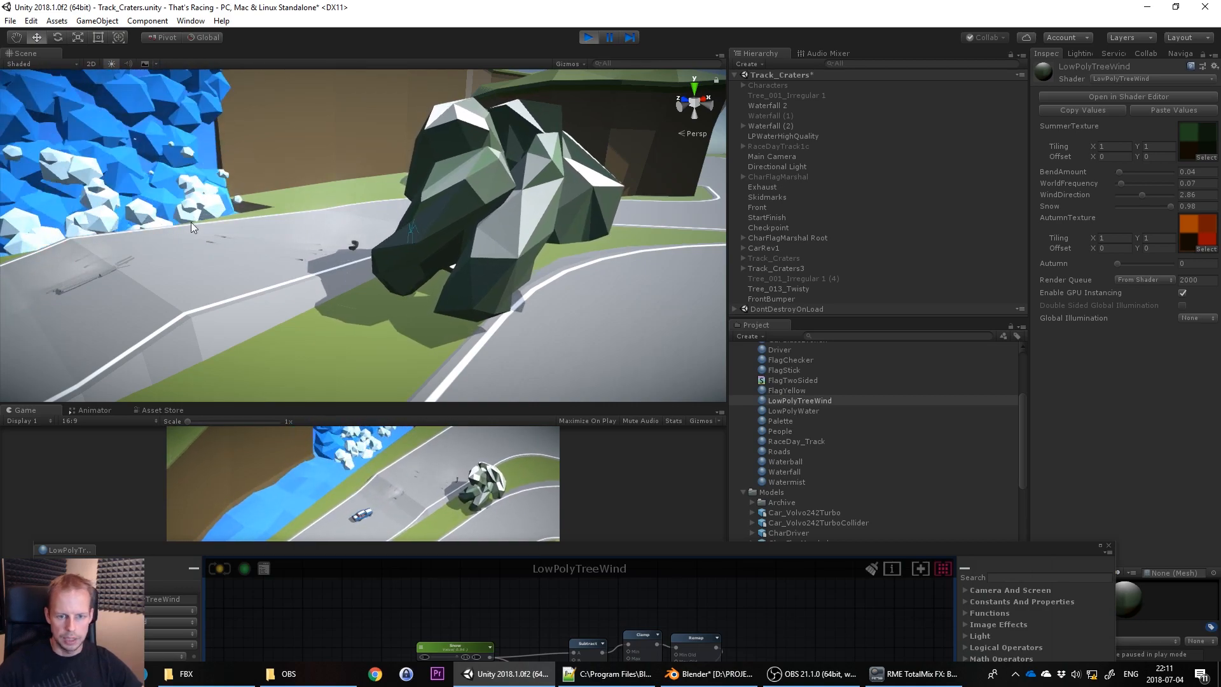
middle_drag(486, 173, 495, 205)
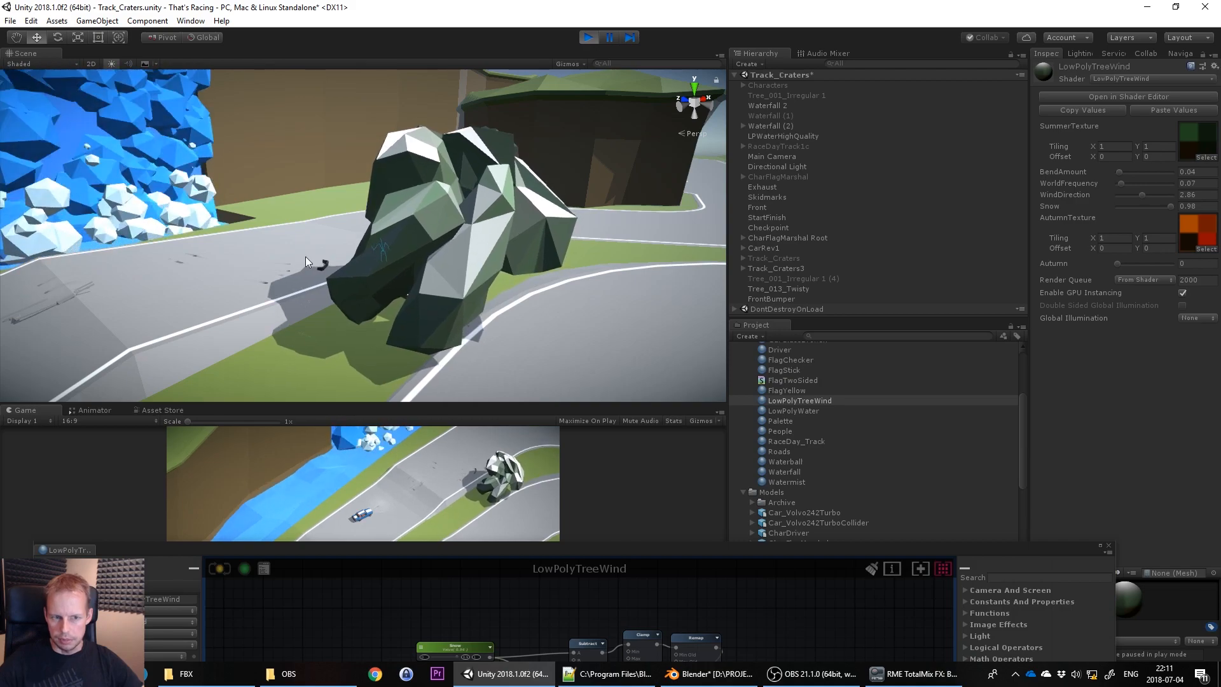
alt+drag(356, 233, 542, 206)
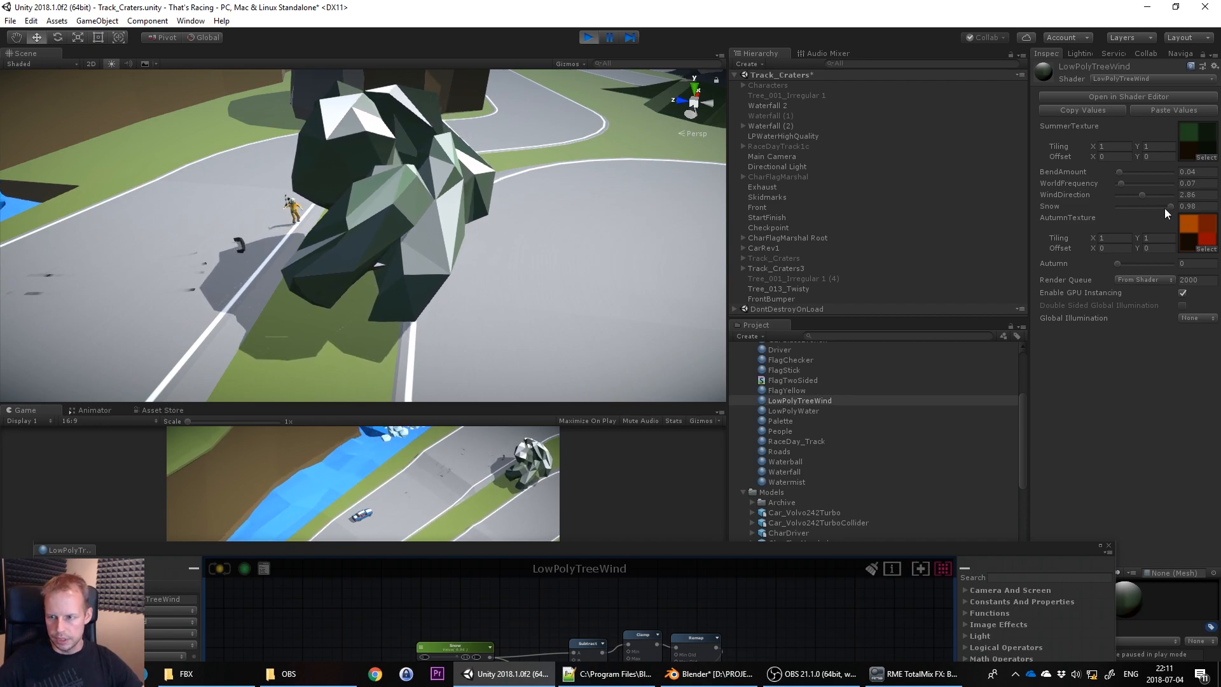
Set the material's Snow to 1 and inspect the snow-covered tree from several sides
click(1184, 207)
text(1)
alt+drag(518, 251, 471, 267)
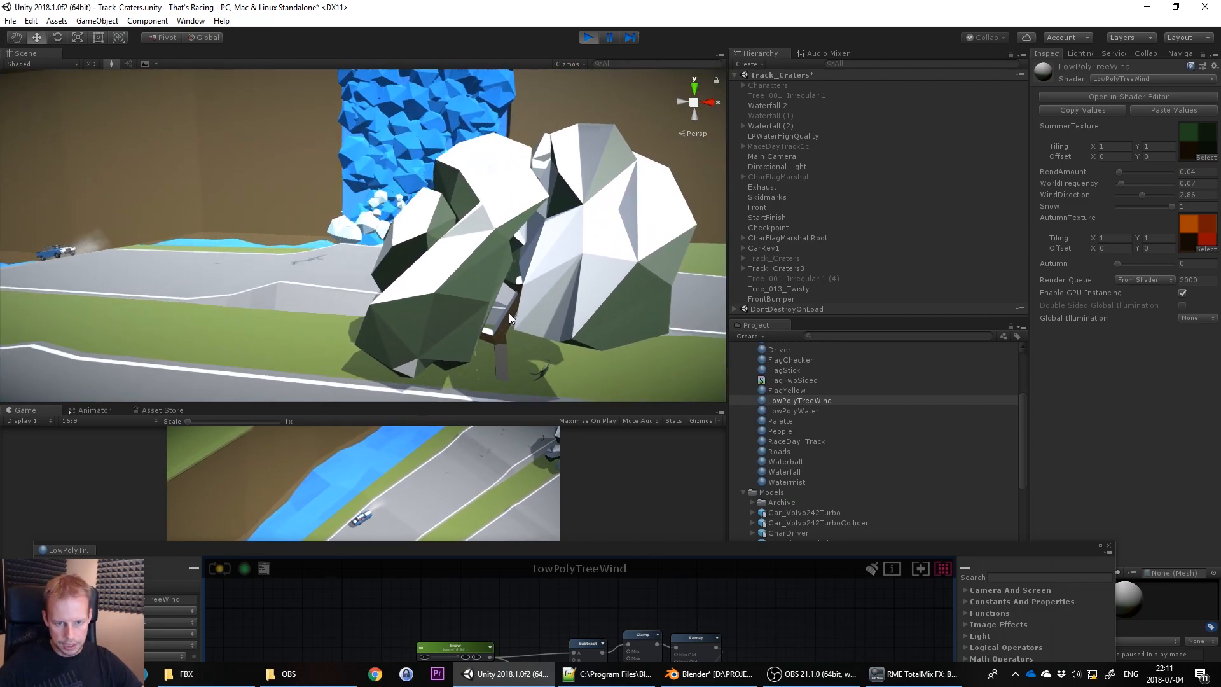
alt+drag(508, 312, 598, 313)
scroll(490, 307, down, 3)
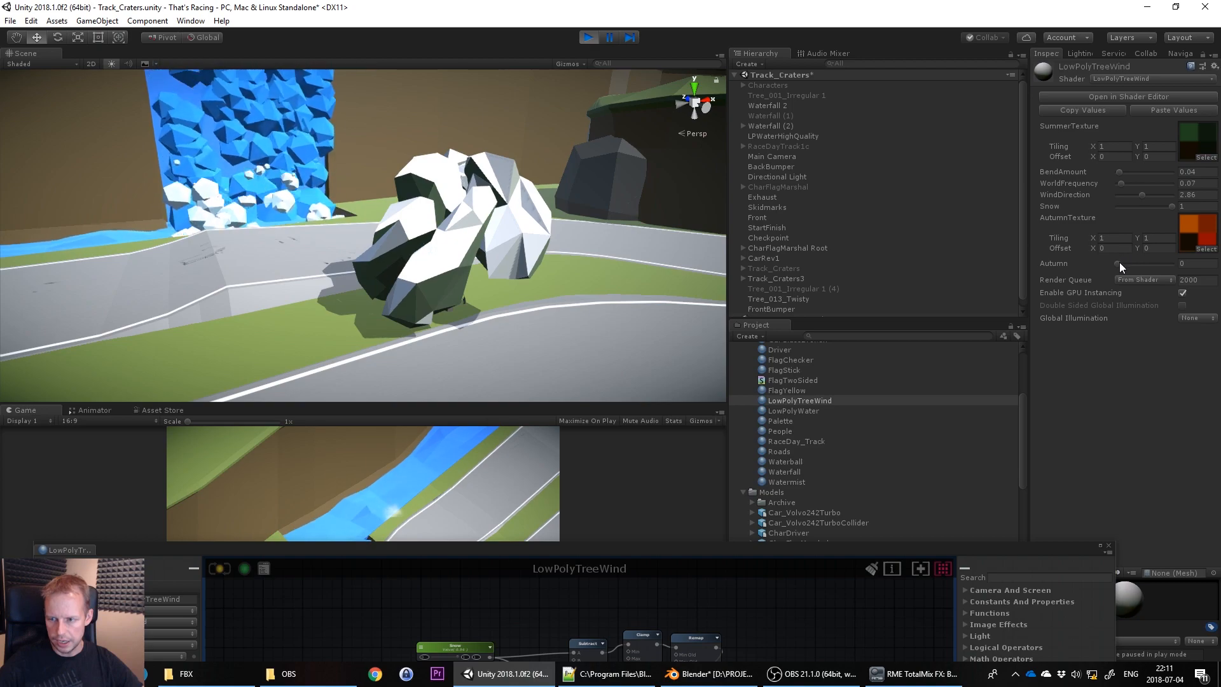
Set the material's Autumn to 1 and Snow to 0, viewing the tree from above
drag(1117, 264, 1177, 253)
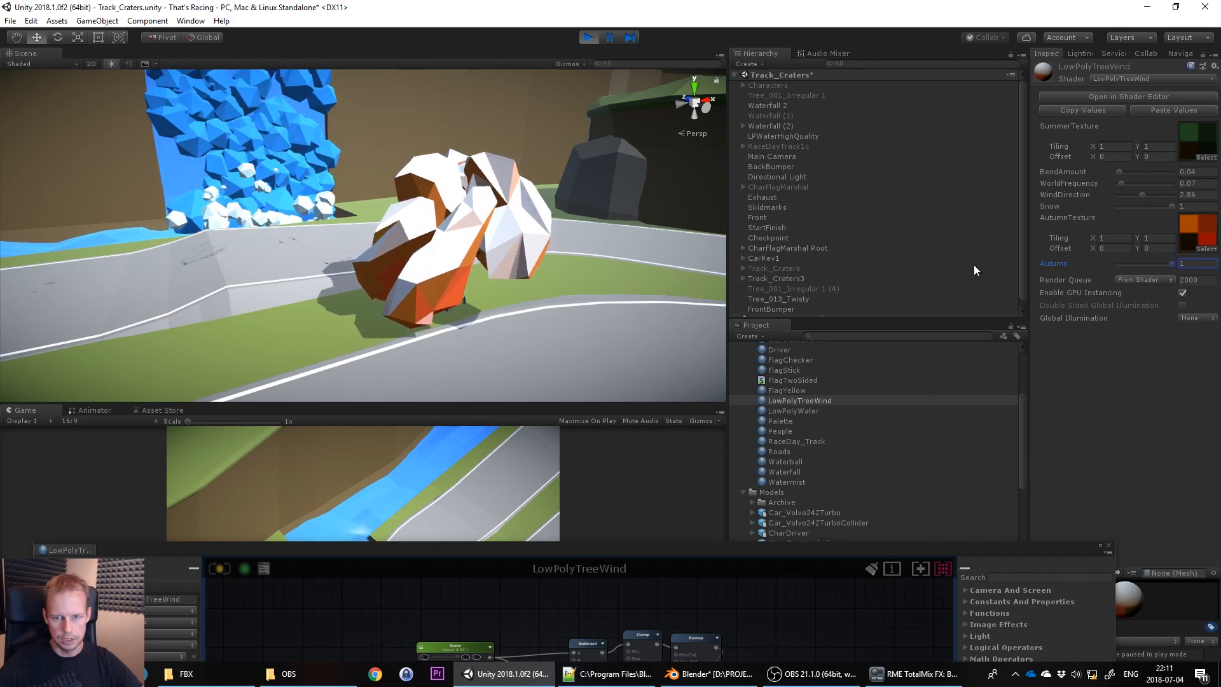
drag(1172, 206, 1008, 216)
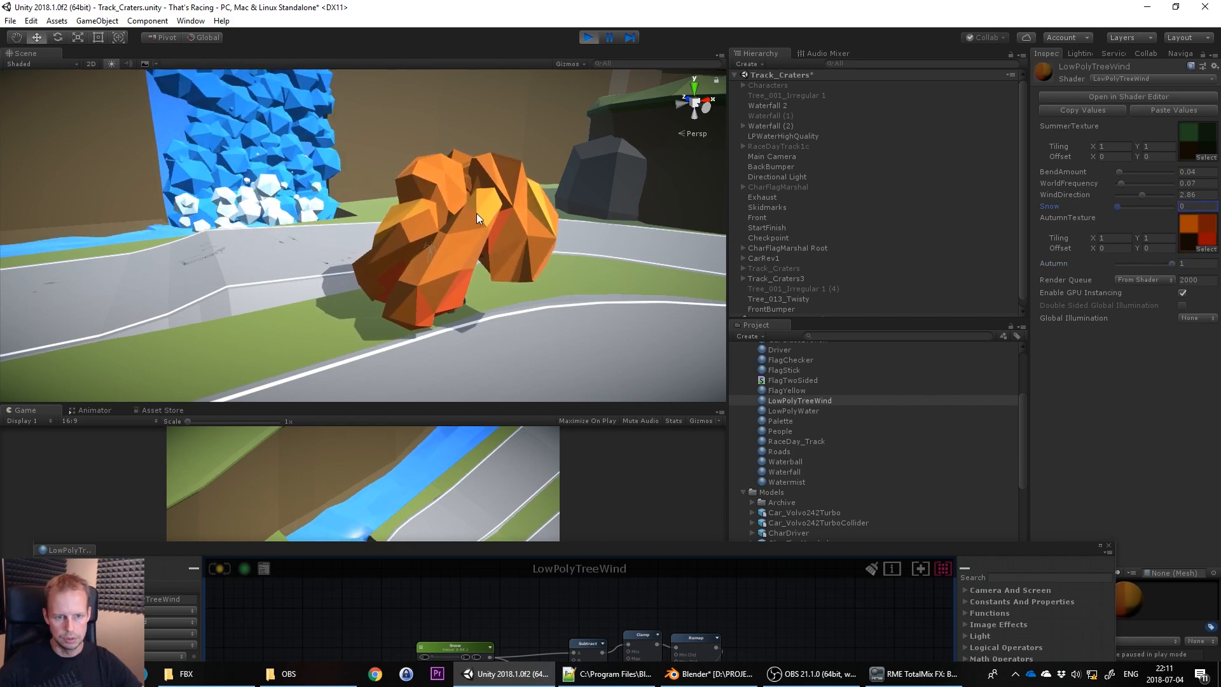
scroll(471, 220, down, 7)
alt+drag(468, 224, 131, 297)
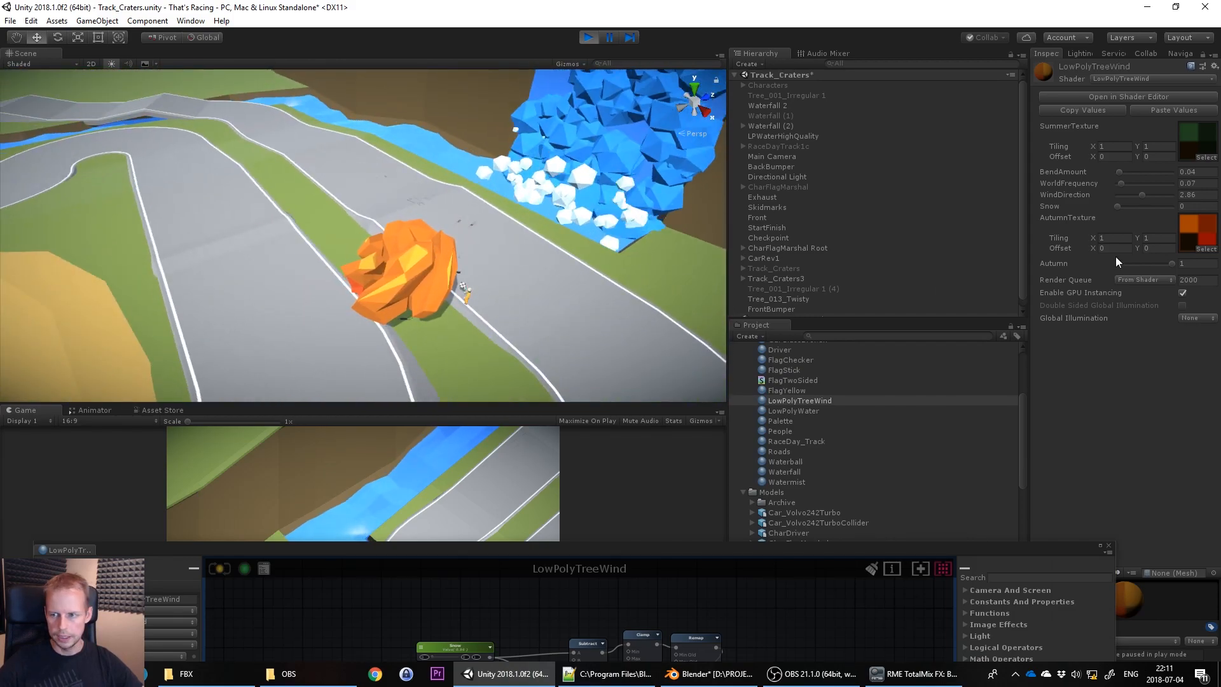
Try an Autumn value of 0.3 on the tree, inspect the blended colours, and return Autumn to 1
drag(1172, 265, 1134, 264)
alt+drag(356, 210, 448, 243)
scroll(449, 245, up, 5)
scroll(449, 244, up, 3)
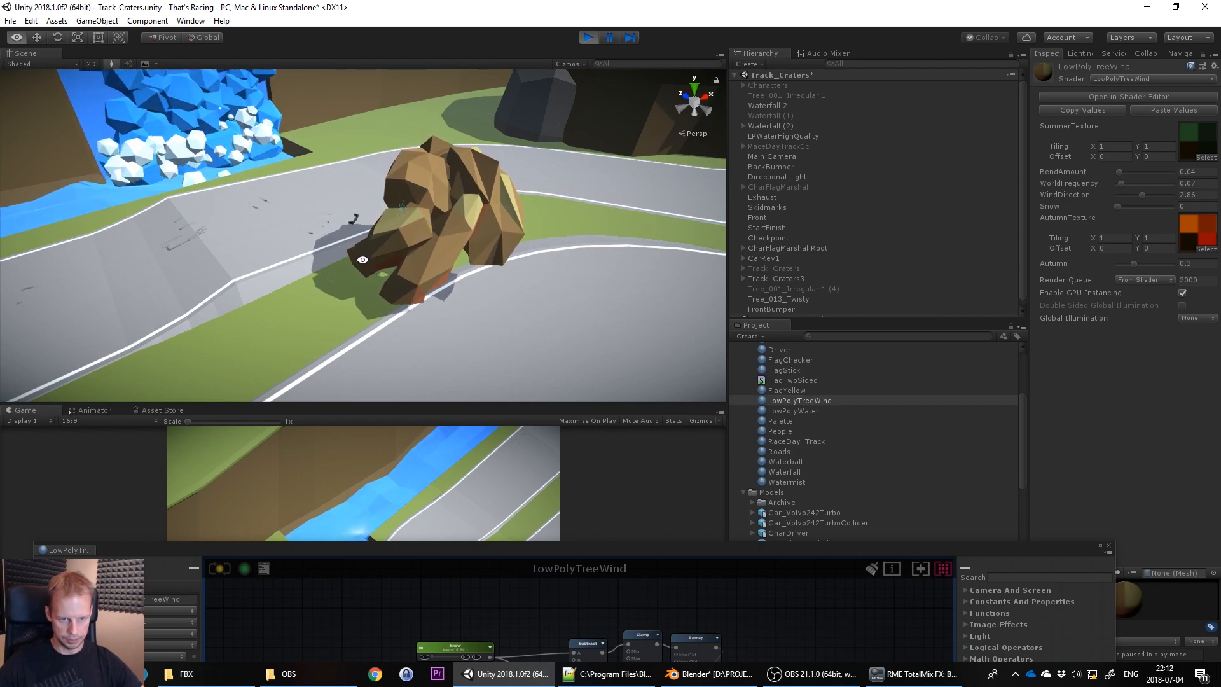
alt+drag(355, 256, 571, 217)
click(1172, 263)
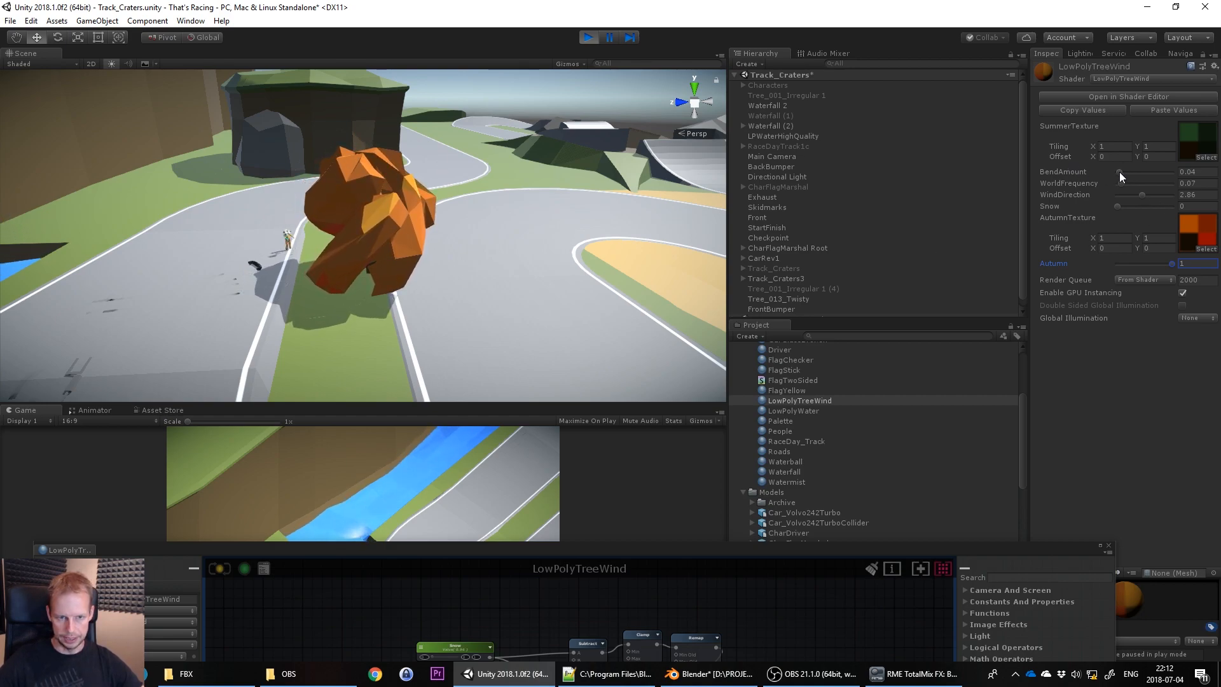
Try the wind with BendAmount at 1, and again with BendAmount at 0.07 and WorldFrequency at 1
drag(1119, 172, 1188, 169)
alt+drag(631, 175, 4, 179)
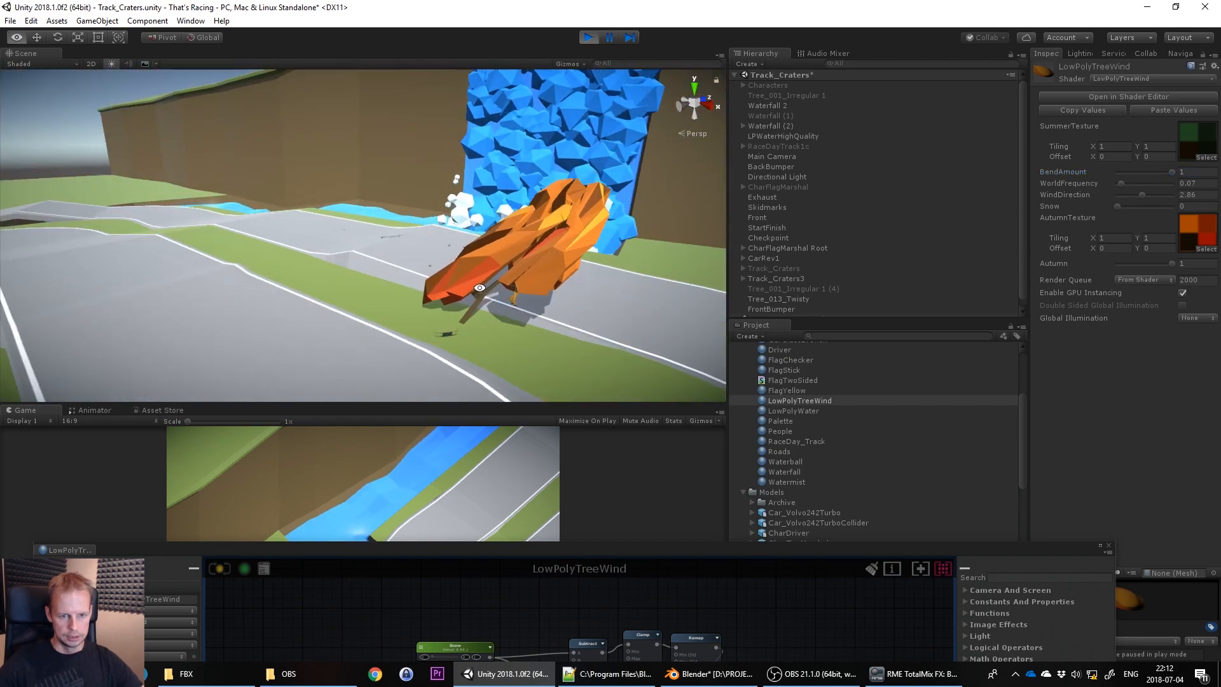
mouse_move(1171, 172)
mouse_down()
mouse_move(1118, 173)
mouse_move(1123, 185)
mouse_move(1177, 180)
mouse_up()
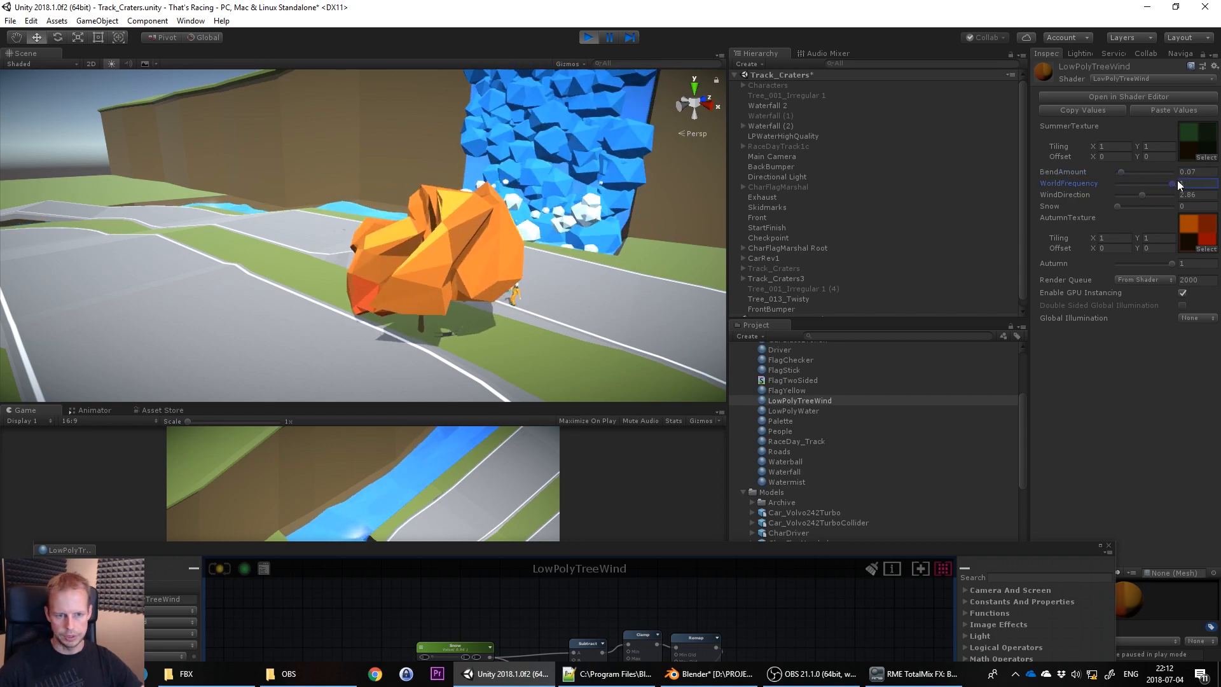
alt+drag(390, 272, 445, 212)
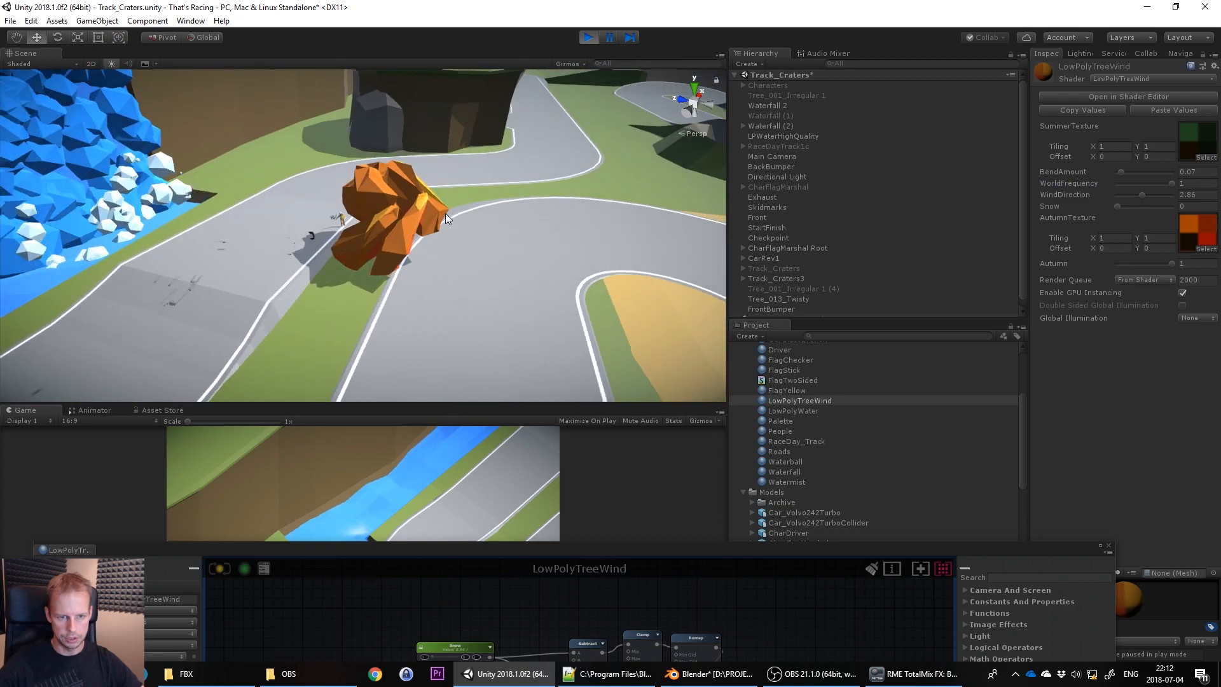
Set BendAmount to 0.06, WorldFrequency to 0.15 and WindDirection to 0, watching the tree's sway from above
drag(1172, 183, 1128, 184)
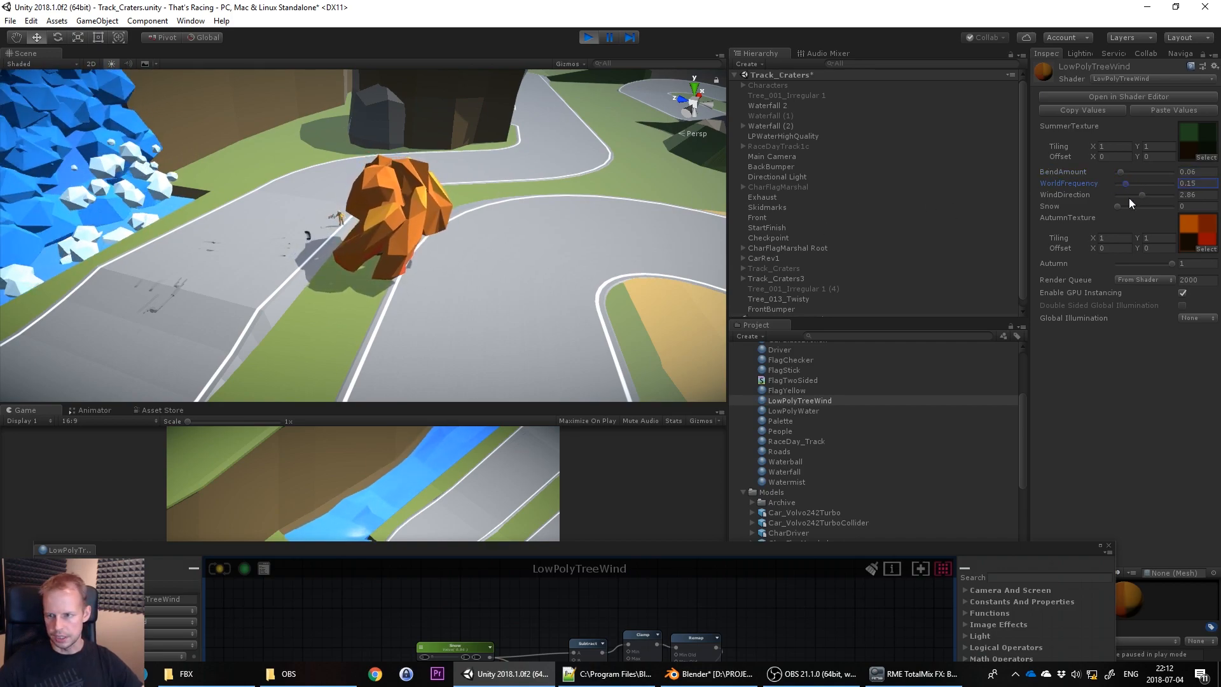
drag(1141, 196, 1107, 205)
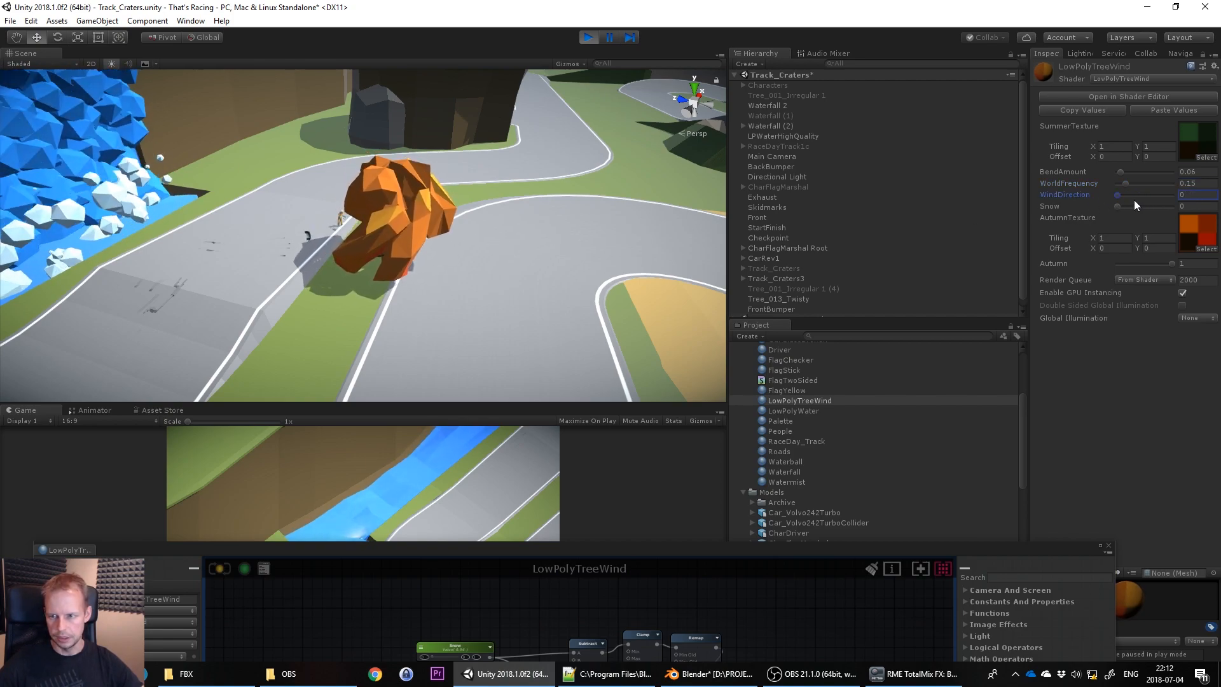
scroll(464, 218, down, 5)
alt+drag(456, 220, 639, 231)
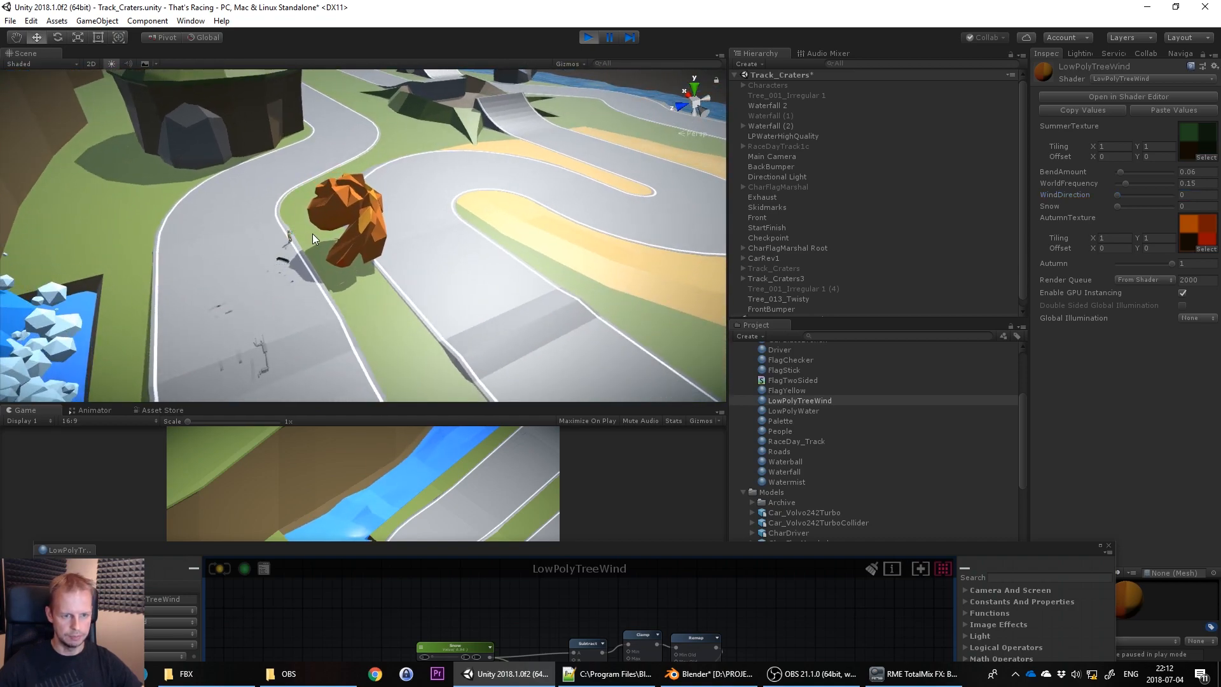
mouse_move(506, 240)
alt+mouse_down()
mouse_move(458, 199)
mouse_move(514, 223)
alt+mouse_up()
Set the material's BendAmount to 0.01, WorldFrequency to 0.06 and Autumn to 0
drag(1120, 173, 1122, 186)
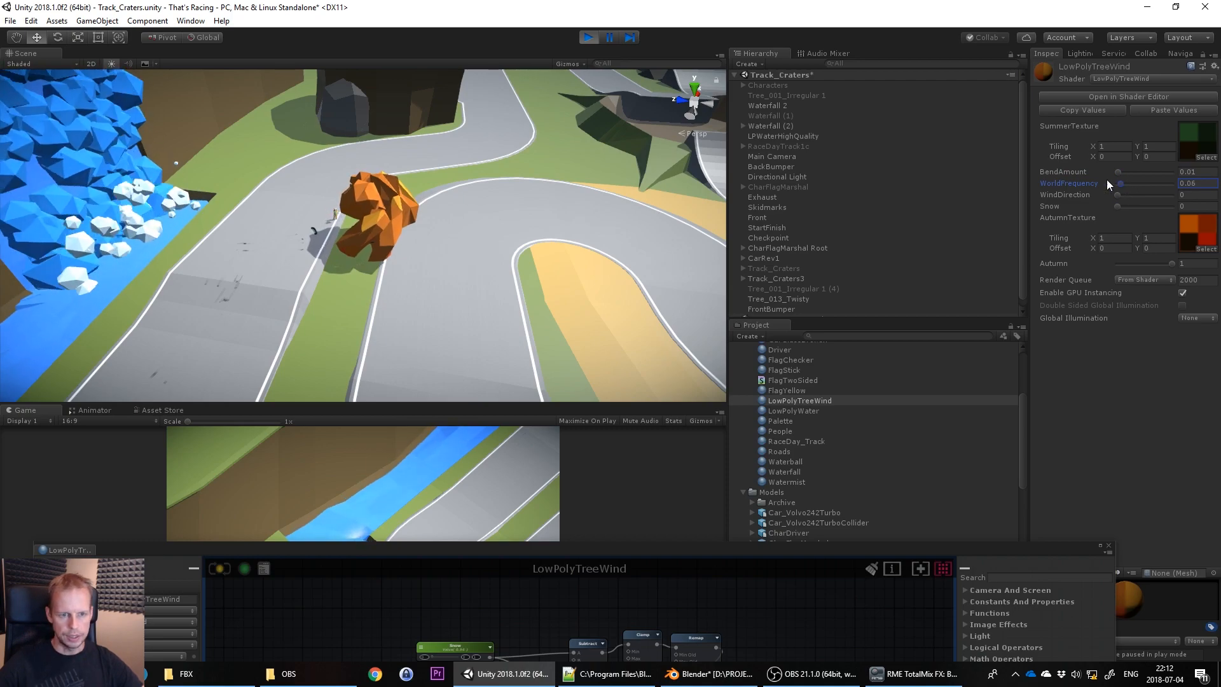
alt+drag(432, 194, 483, 188)
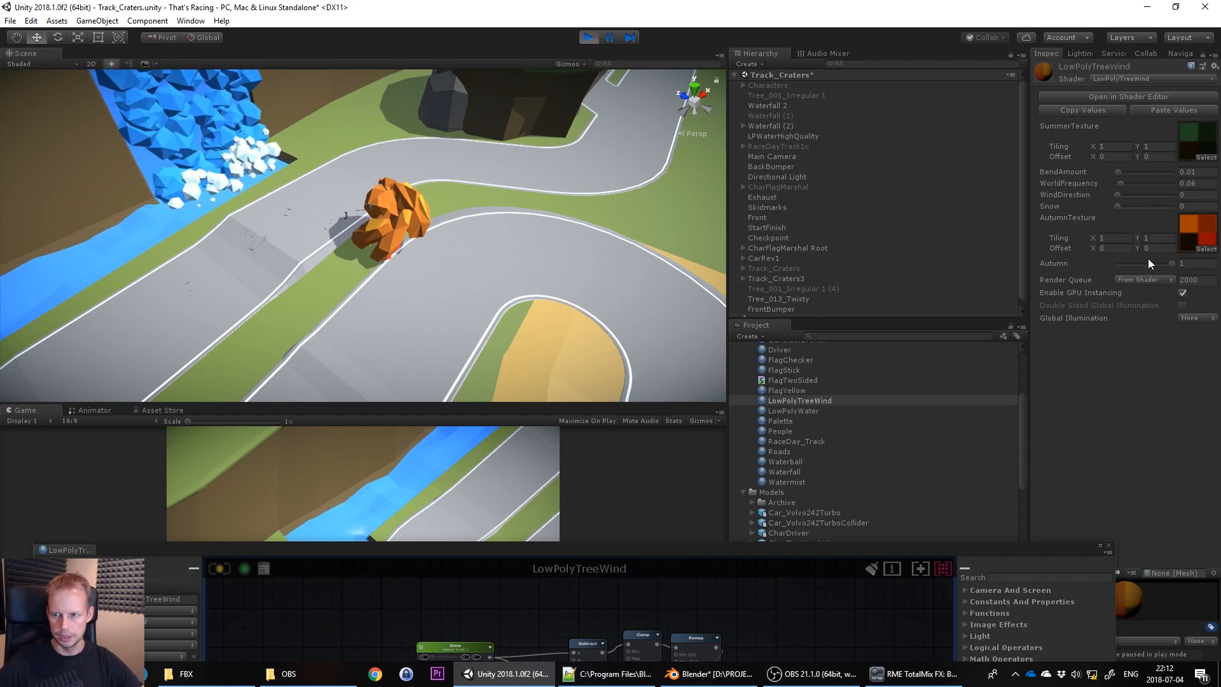
drag(1151, 262, 979, 269)
scroll(471, 212, down, 3)
middle_drag(471, 212, 501, 197)
alt+drag(502, 197, 556, 199)
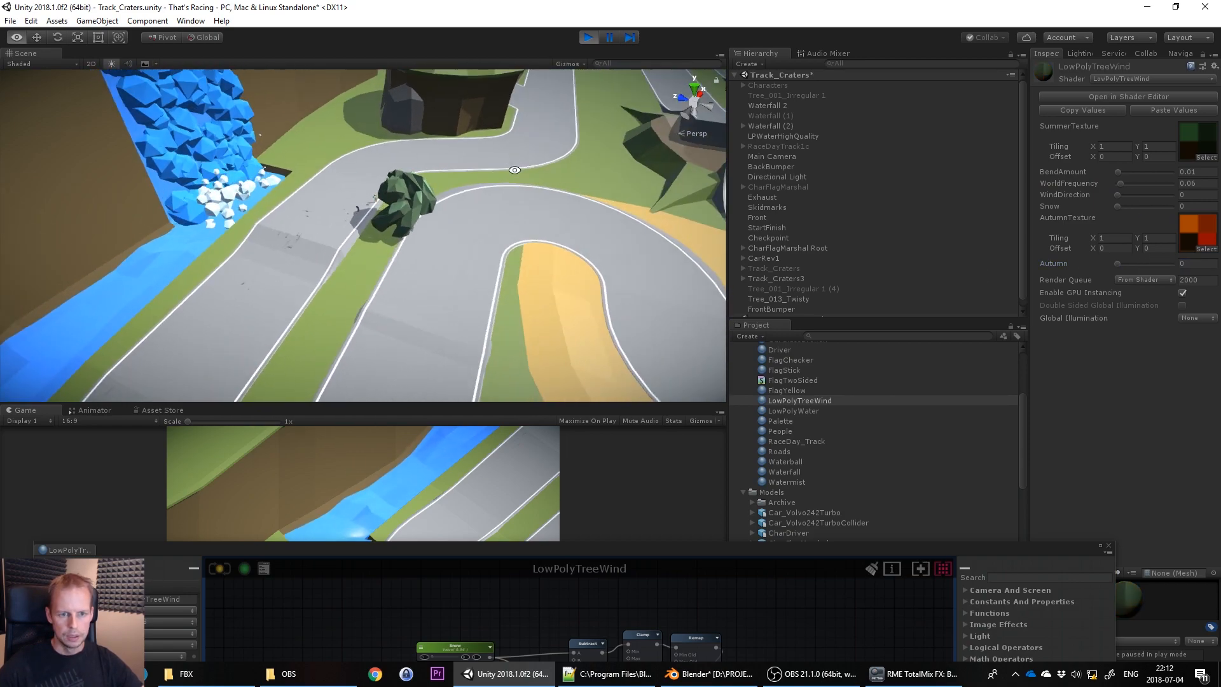
Duplicate Tree_013_Twisty, move the copy farther along the grass strip and rotate it to about -80 degrees around Y
click(794, 277)
click(788, 297)
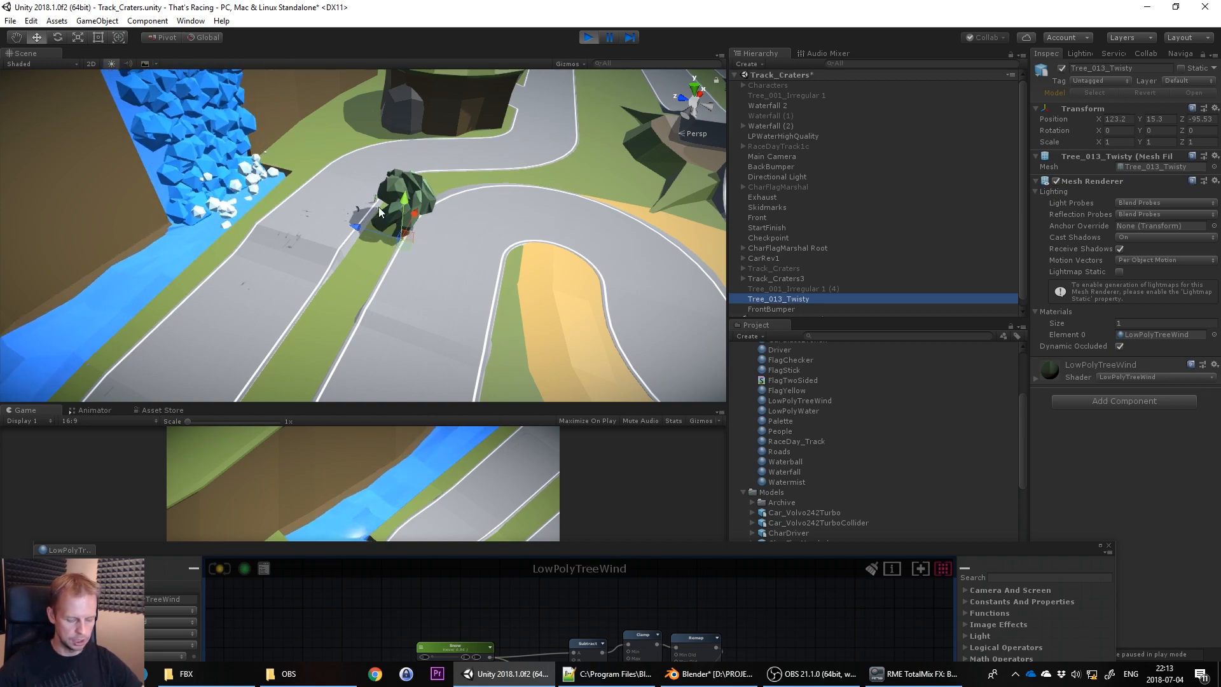
key(ctrl+d)
drag(405, 230, 608, 213)
key(e)
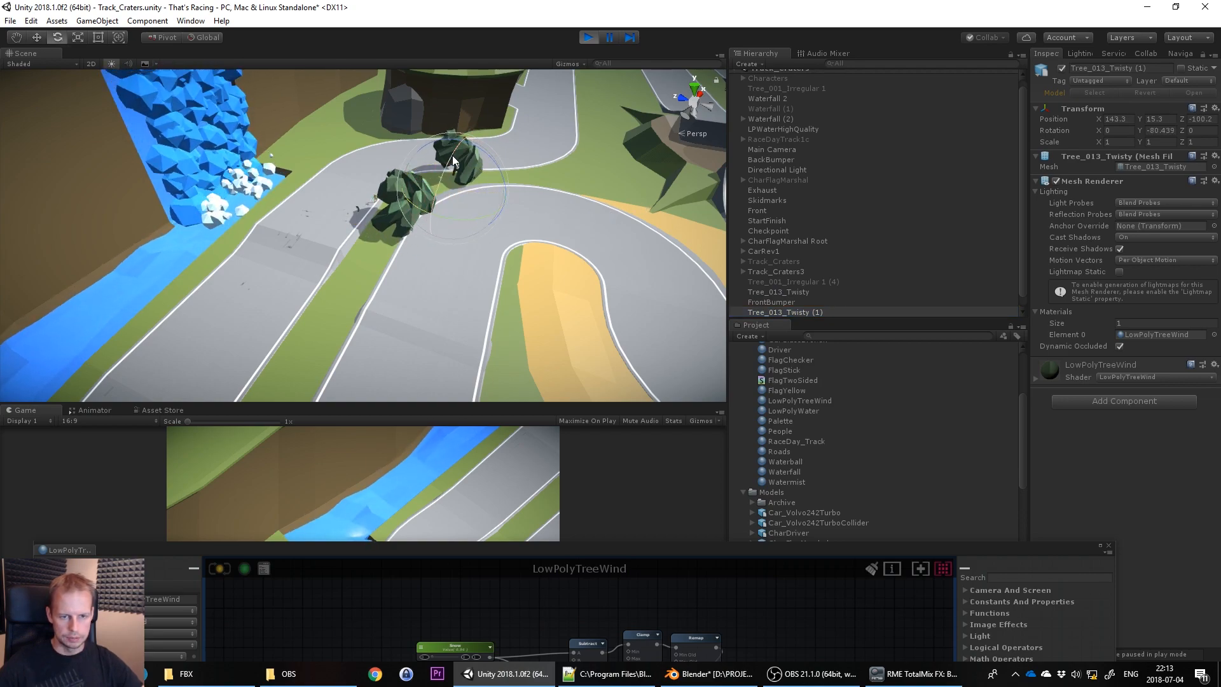
Scale the duplicated tree uniformly to about 1.29
key(w)
key(r)
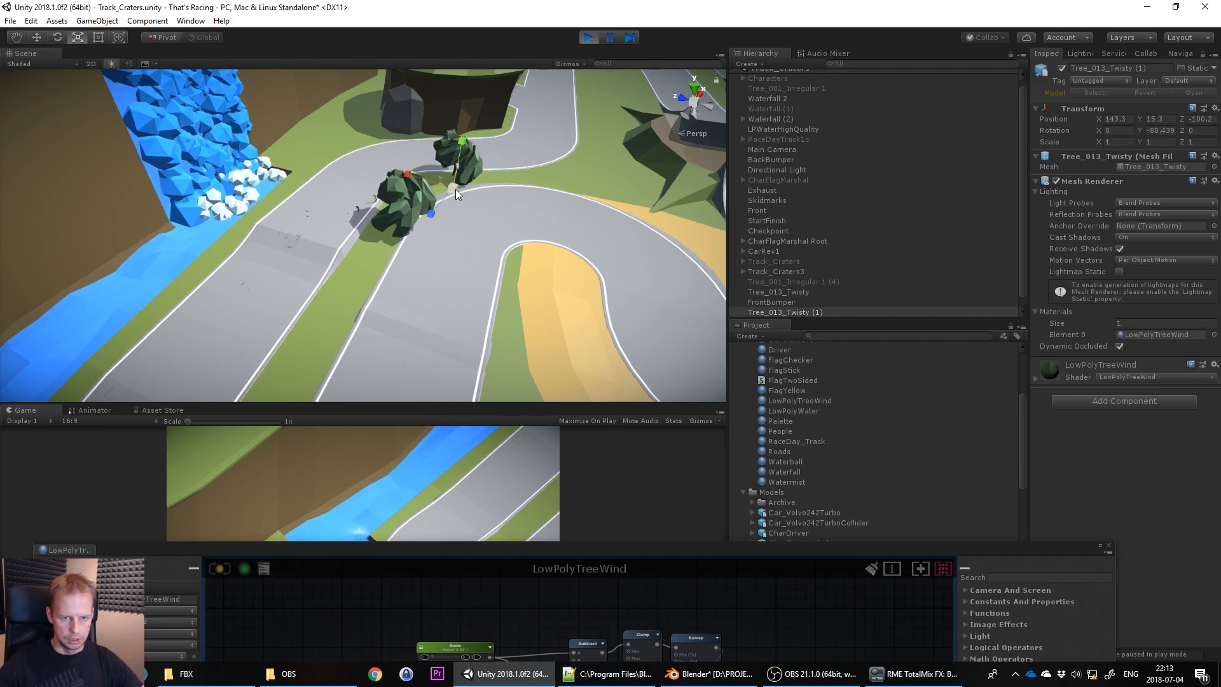
key(e)
key(w)
key(e)
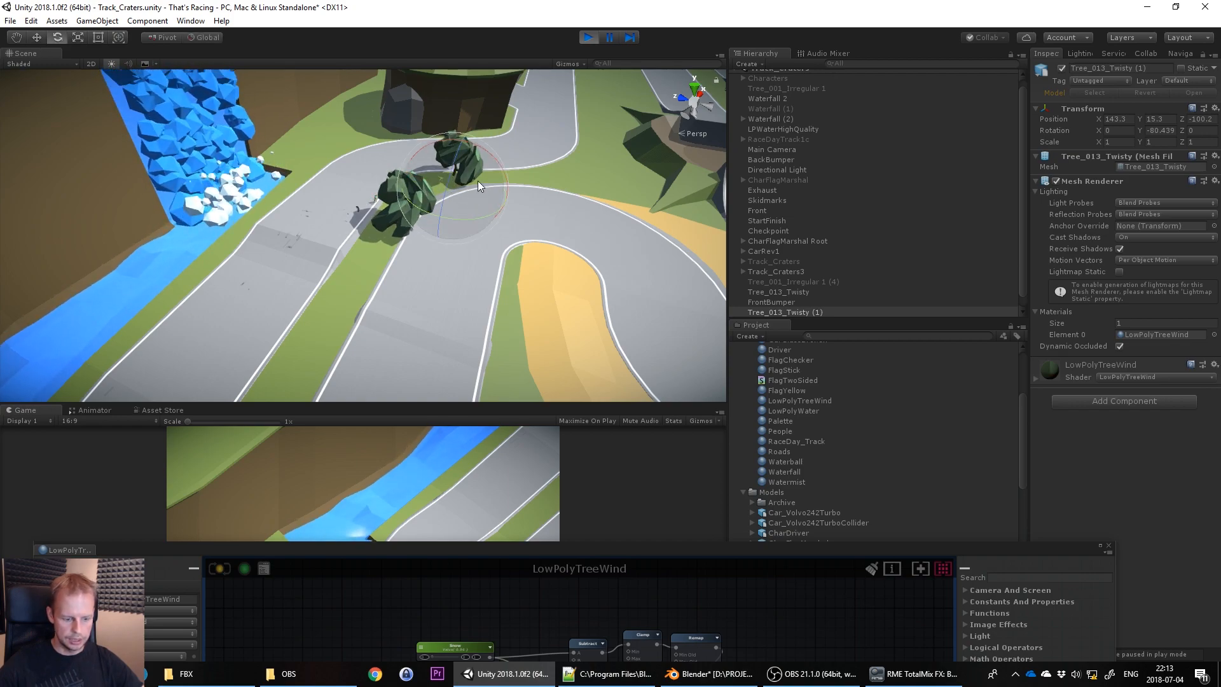
key(r)
drag(451, 184, 471, 179)
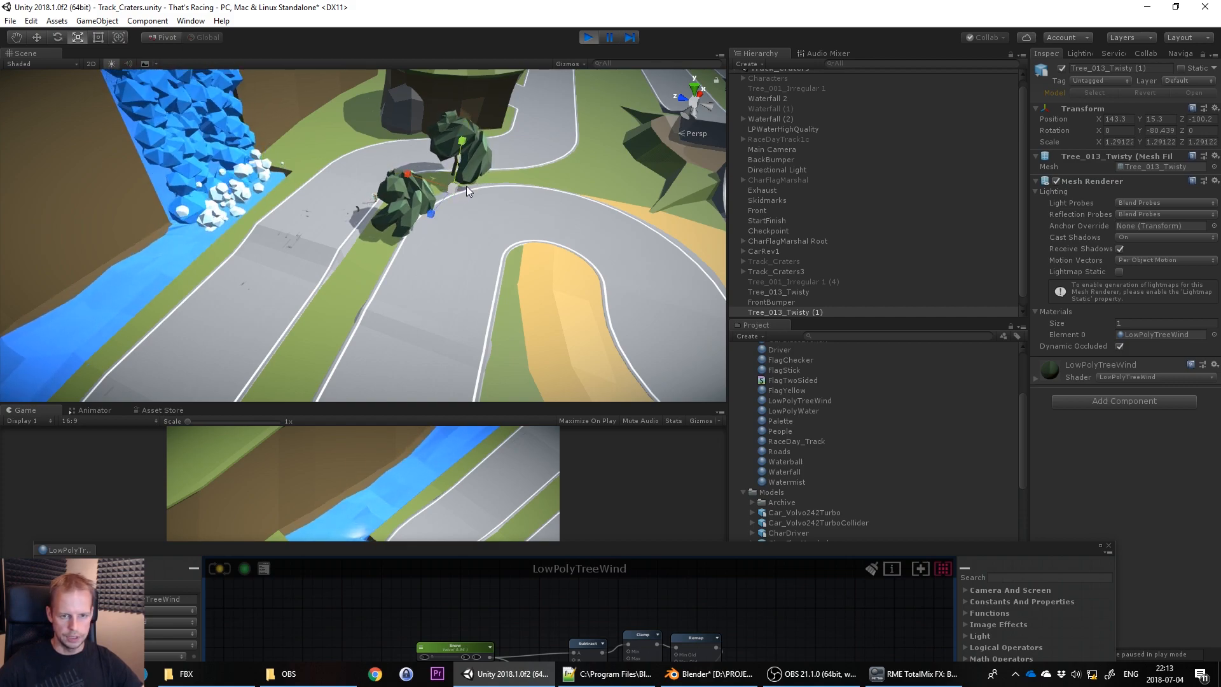
Duplicate the enlarged tree, place the copy farther along the bend, rotate it to about -41 degrees around Y and shrink it
key(w)
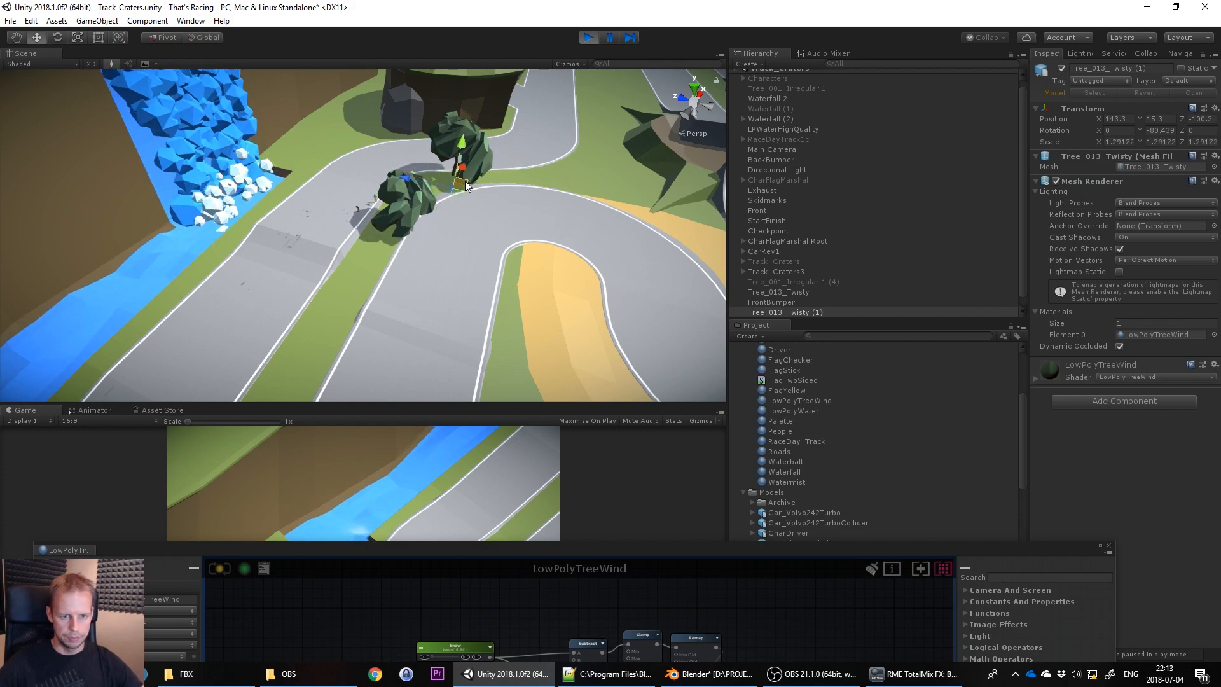
key(ctrl+d)
drag(460, 187, 536, 194)
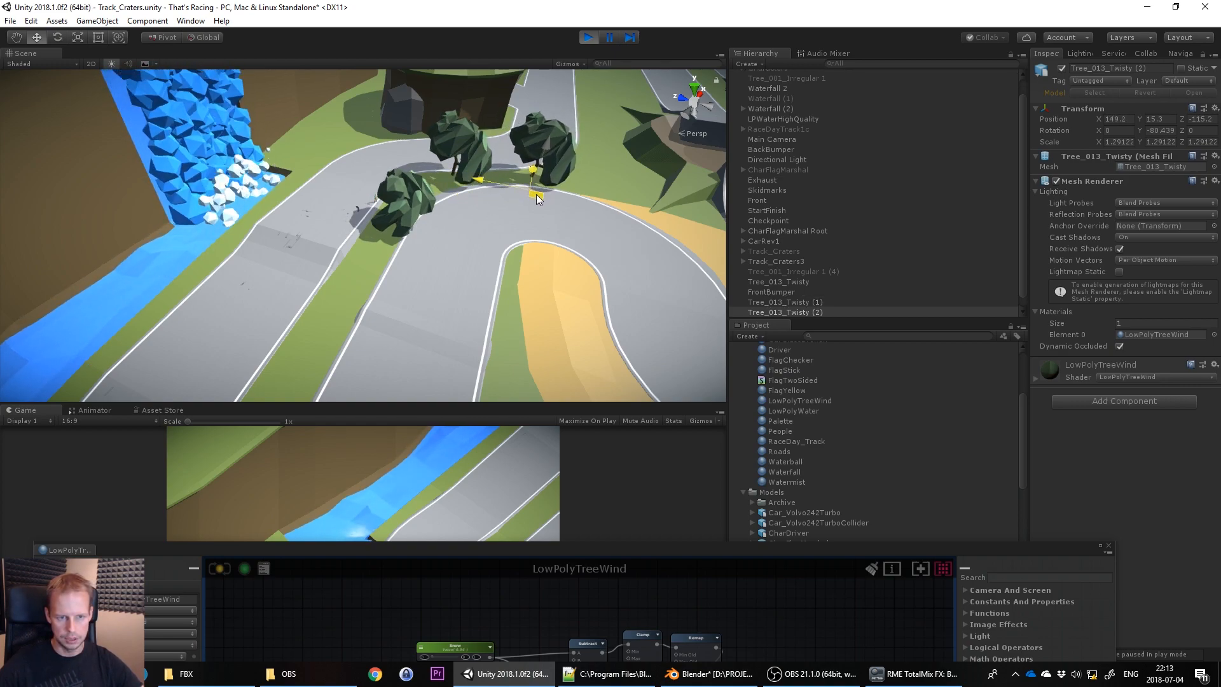
key(e)
drag(546, 210, 493, 223)
middle_drag(587, 186, 546, 193)
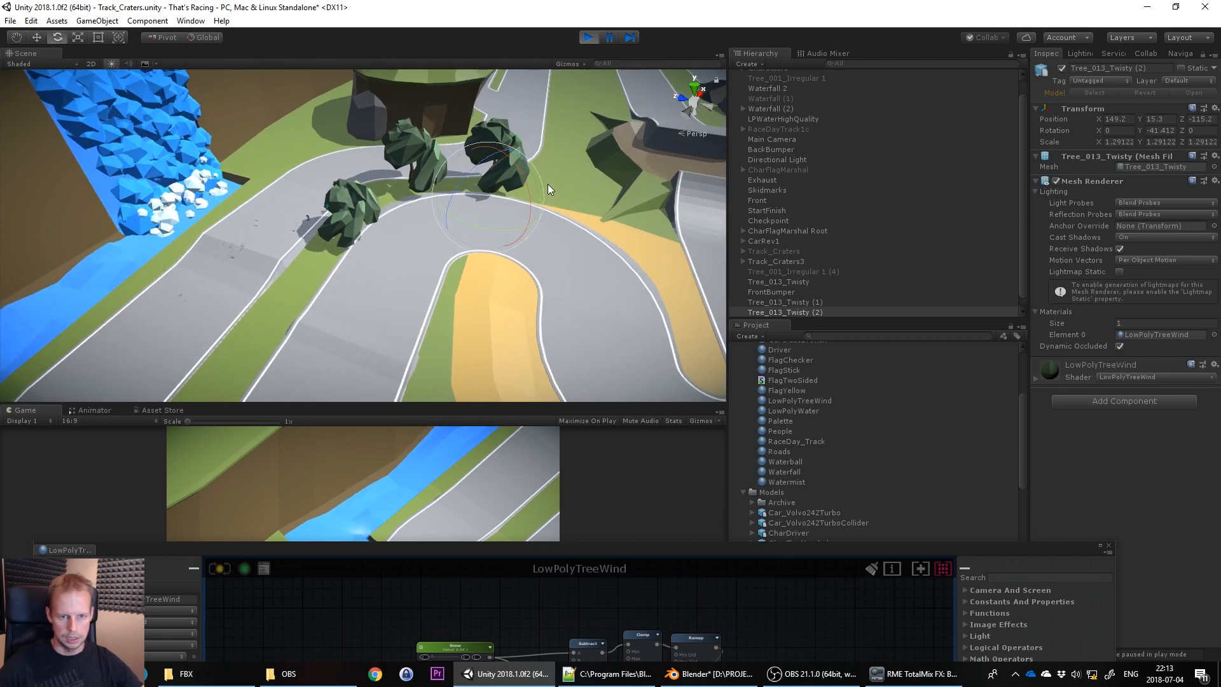
key(r)
drag(490, 199, 479, 204)
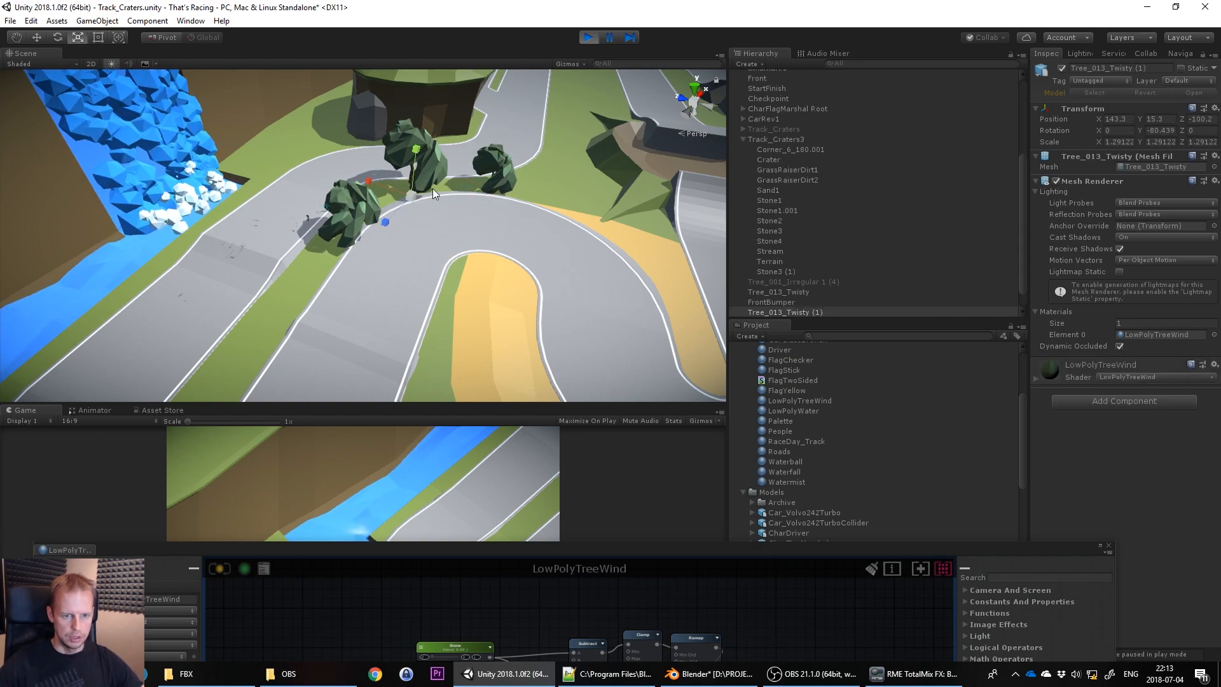
Duplicate the enlarged tree again, place the copy across the road near the rock and rotate it to about -163 degrees around Y
key(ctrl+d)
key(ctrl+d)
key(w)
drag(413, 202, 403, 172)
key(e)
key(ctrl+f)
scroll(465, 184, down, 2)
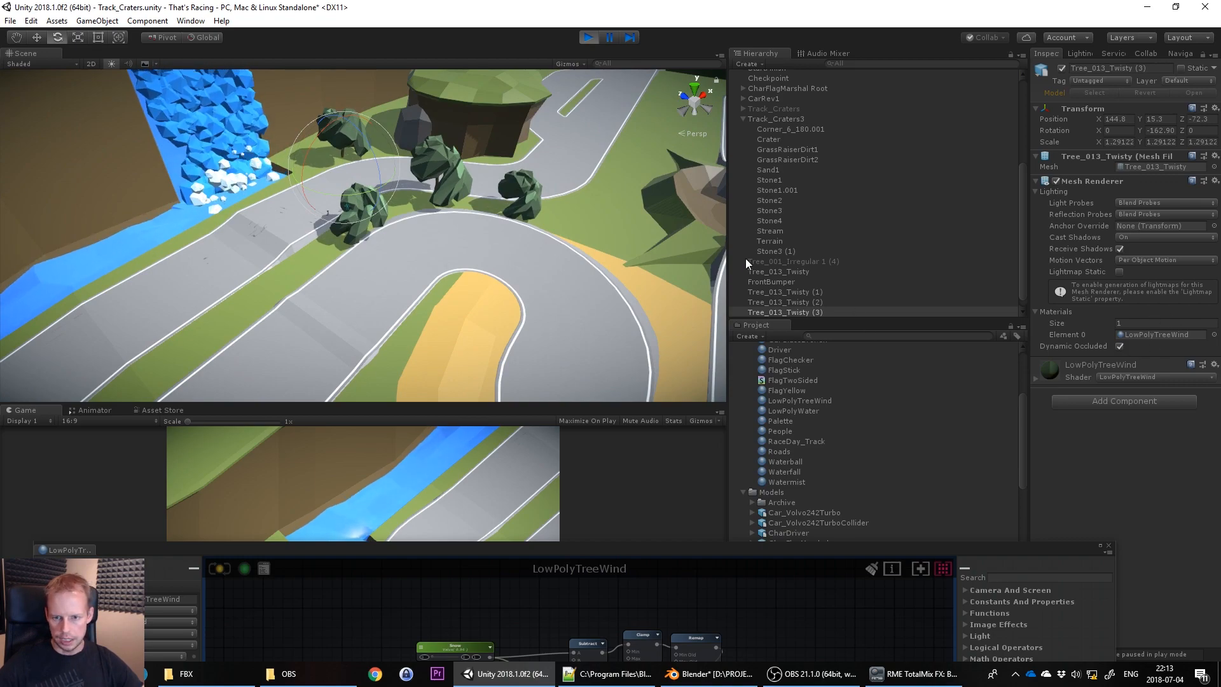
Select the LowPolyTreeWind material, try Snow at 0.98 on the trees, and vary Autumn before returning it to 0
click(809, 400)
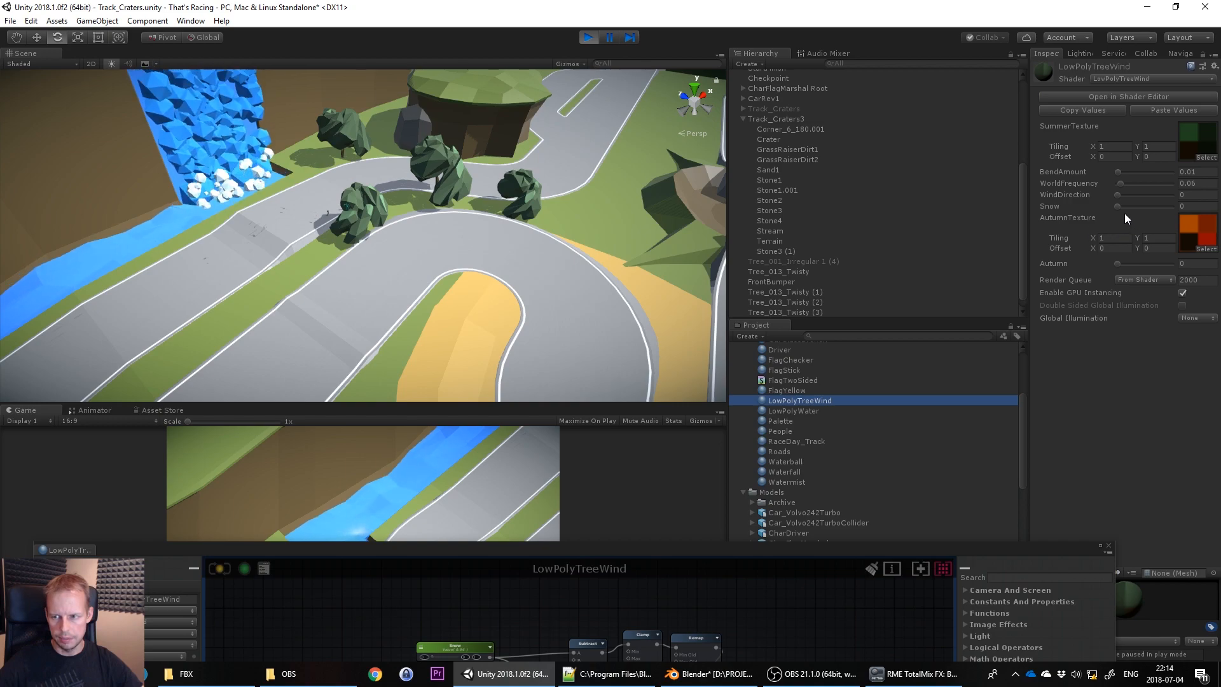
drag(1124, 207, 1171, 208)
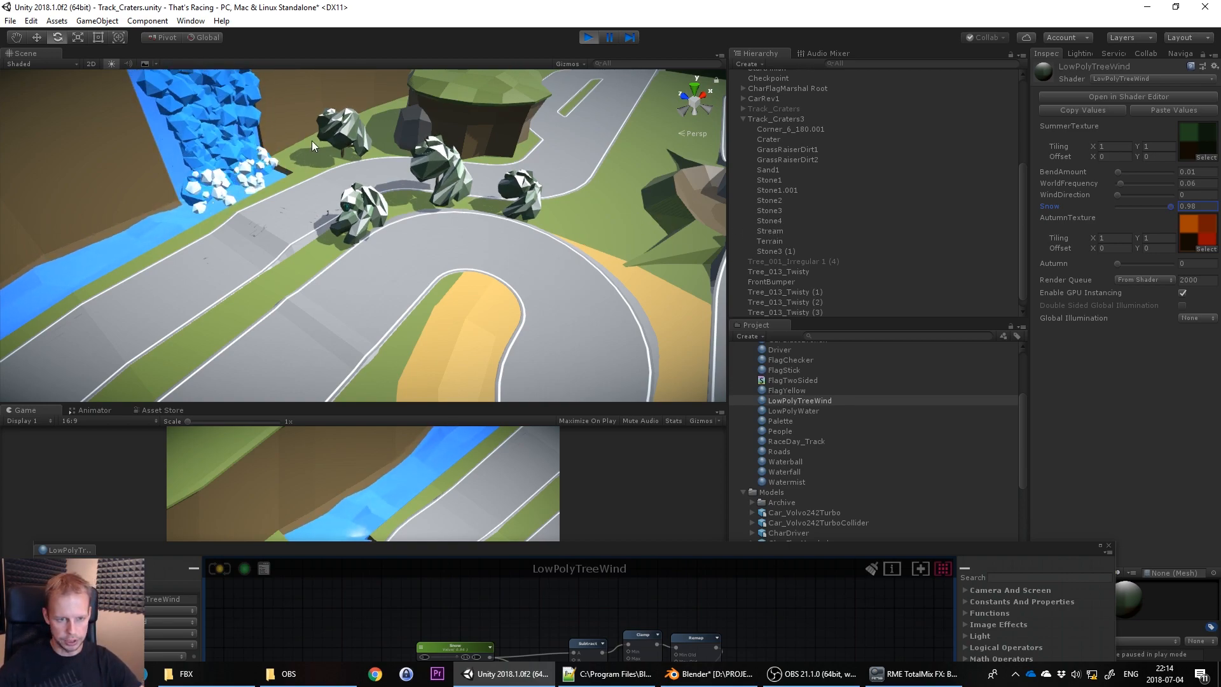
drag(1146, 263, 1081, 267)
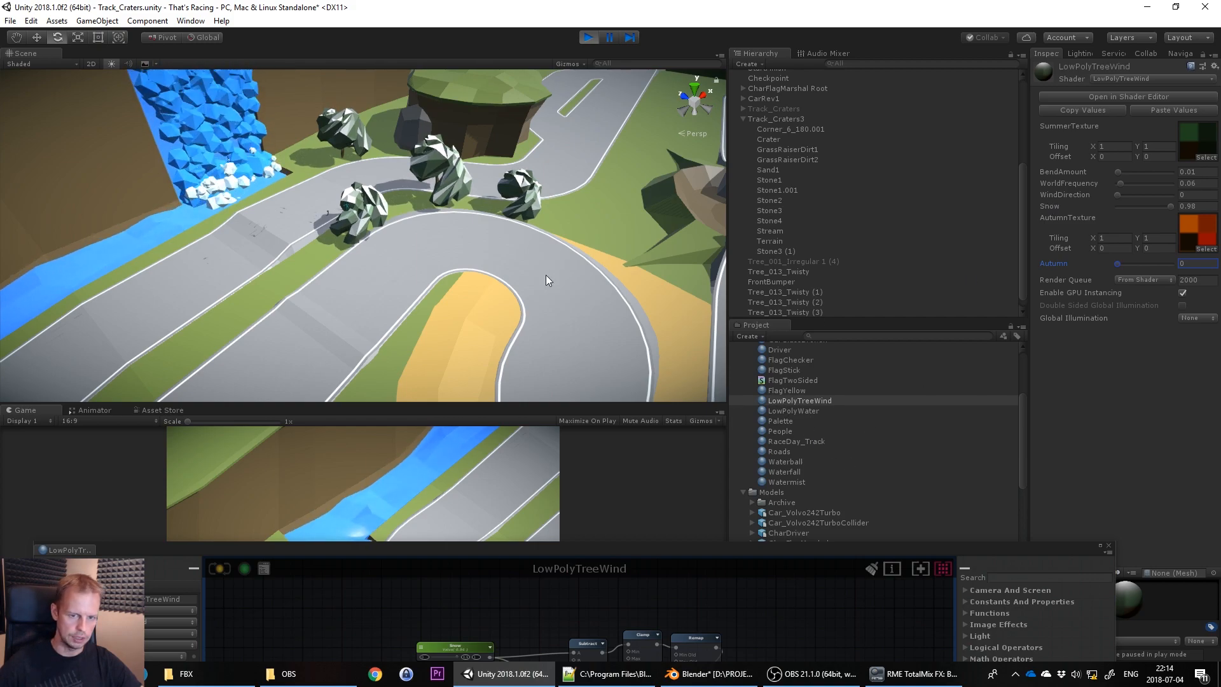
Look over the trees and the wider race track from farther away
alt+drag(488, 230, 552, 253)
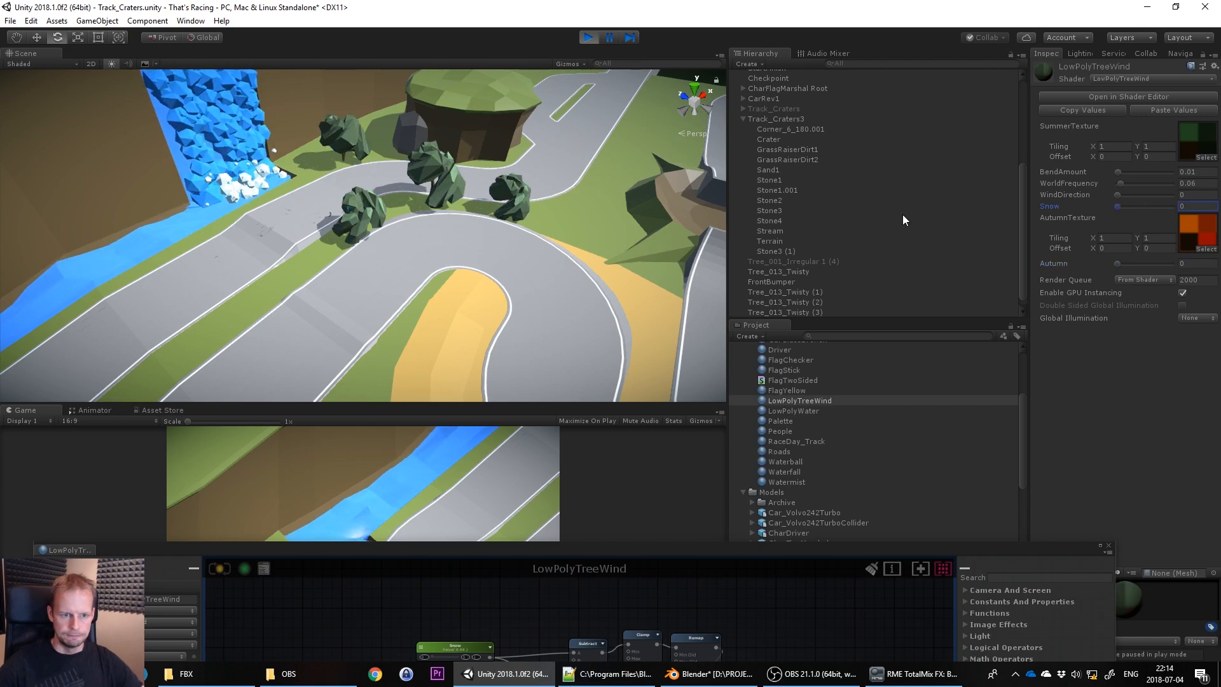
click(278, 203)
middle_drag(283, 247, 611, 98)
scroll(527, 153, down, 5)
alt+drag(497, 191, 471, 234)
scroll(514, 192, up, 3)
mouse_move(514, 192)
middle_down()
mouse_move(478, 235)
mouse_move(518, 198)
middle_up()
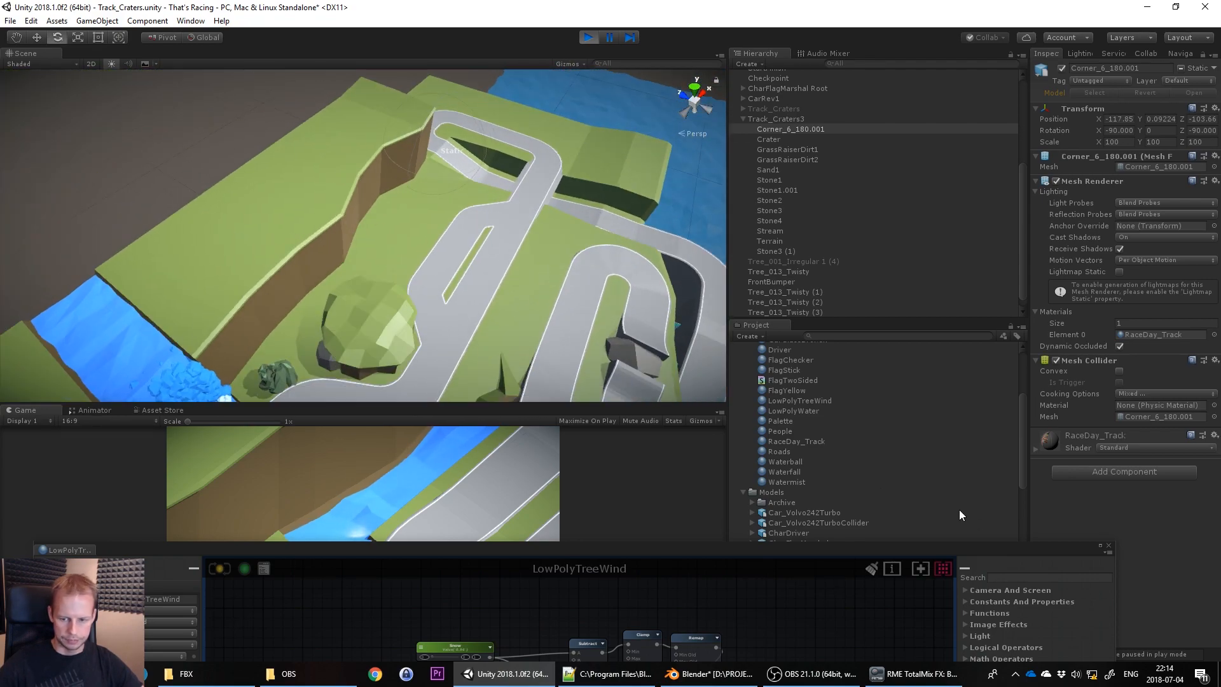
Bring the LowPolyTreeWind shader graph into view and examine its snow, bend, world-frequency and wind-direction nodes
drag(869, 547, 855, 107)
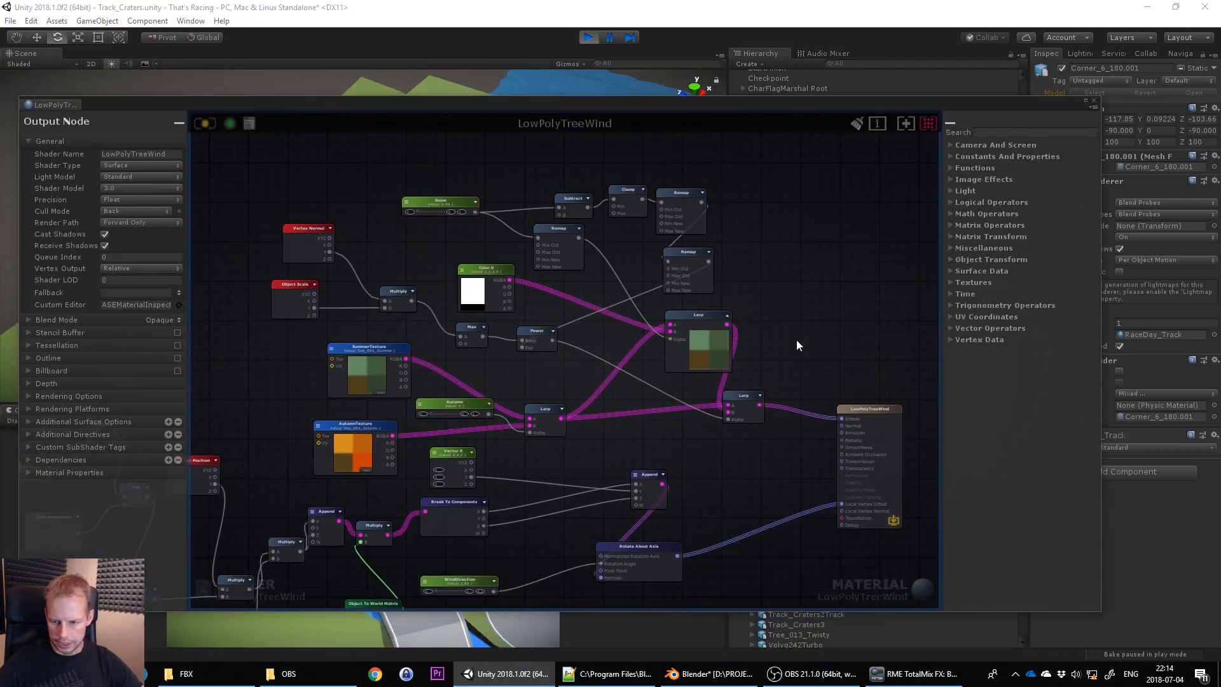
scroll(572, 427, down, 5)
scroll(491, 394, up, 5)
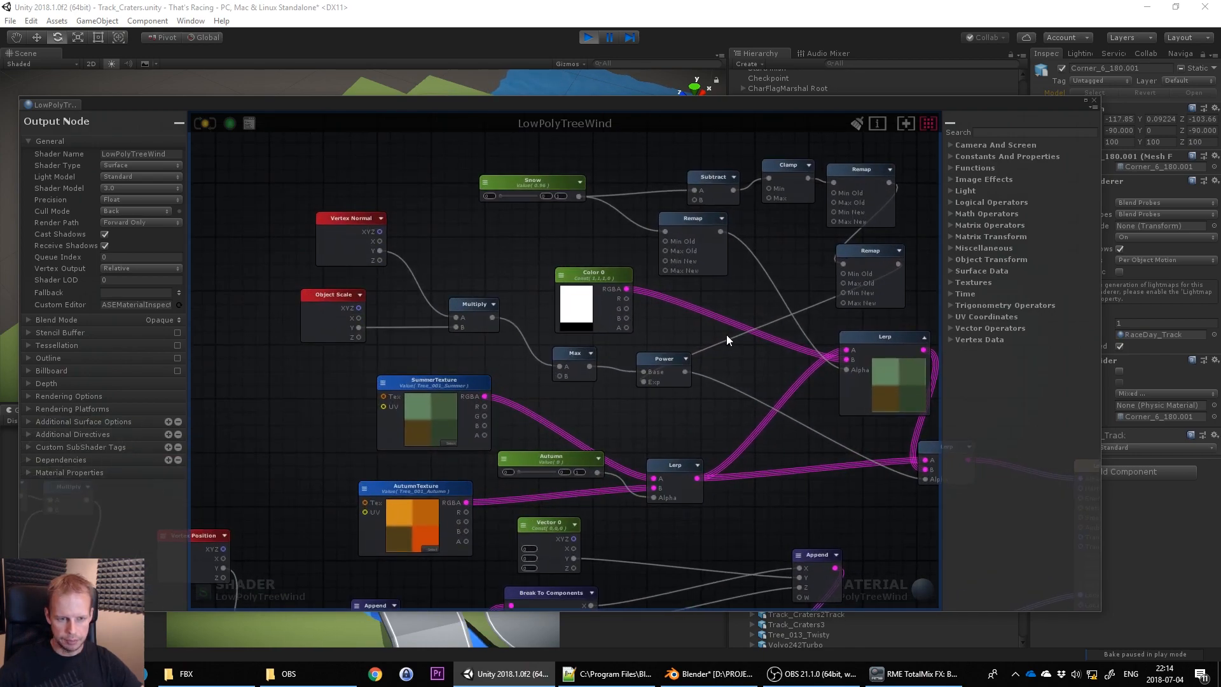
right_drag(674, 509, 655, 334)
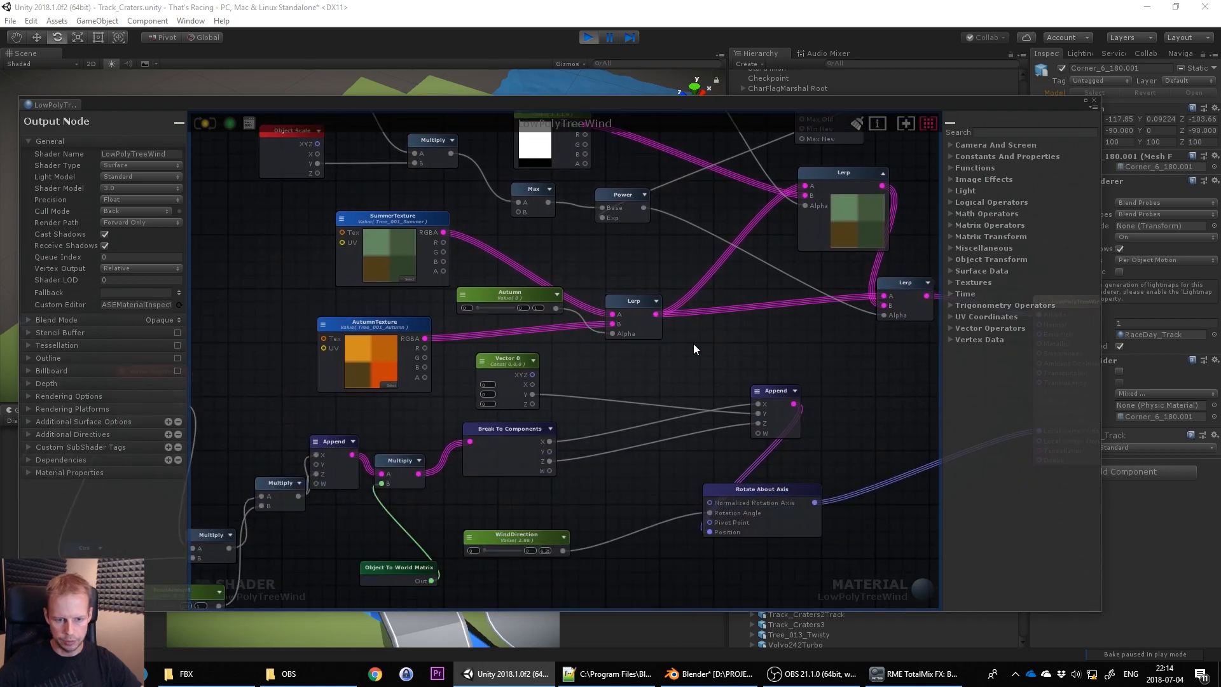
right_drag(408, 350, 729, 250)
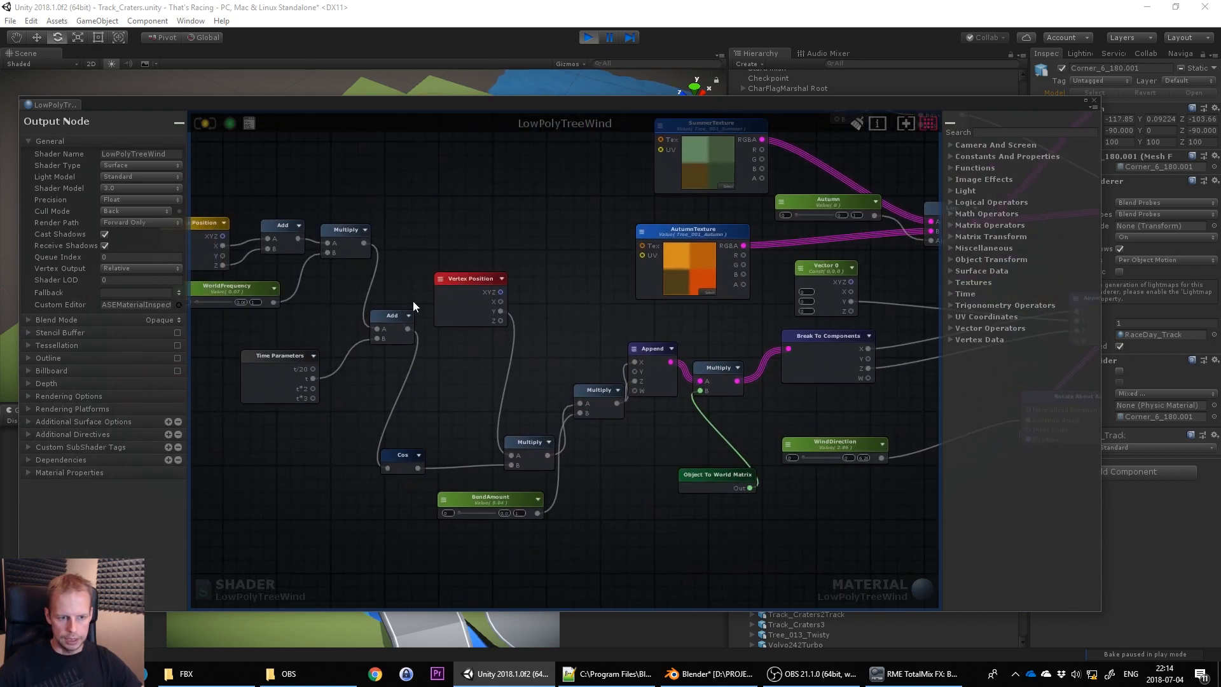
right_drag(414, 300, 490, 319)
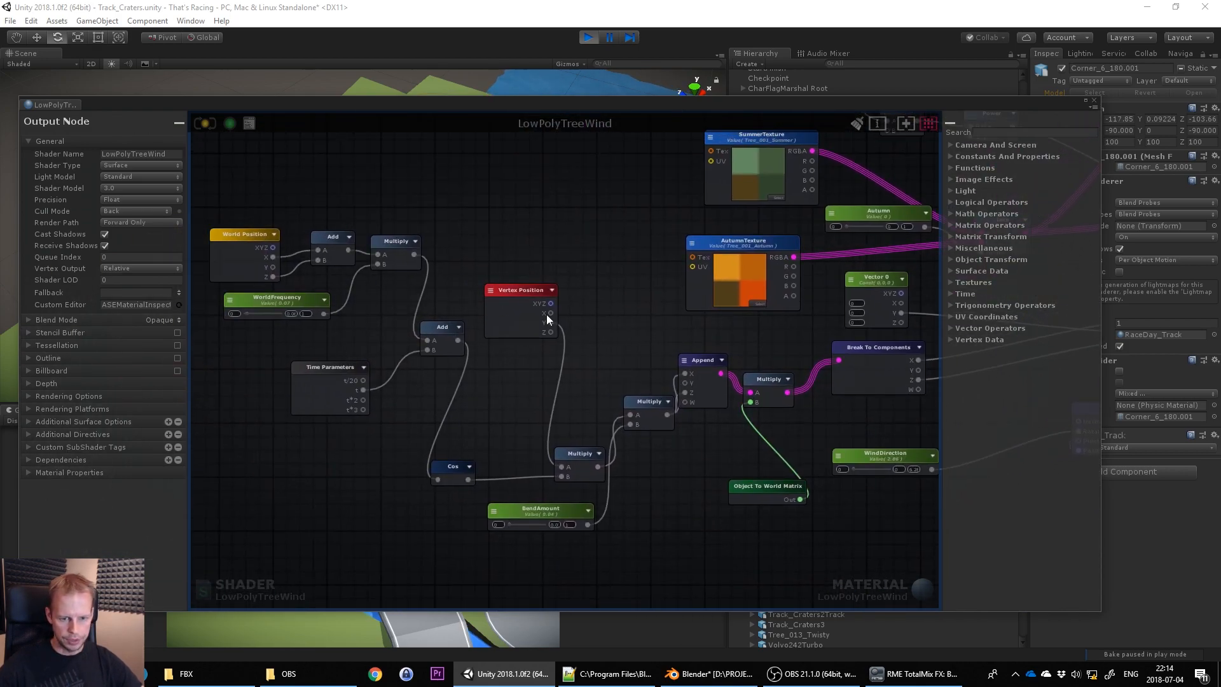
right_drag(704, 415, 525, 344)
right_drag(730, 327, 532, 372)
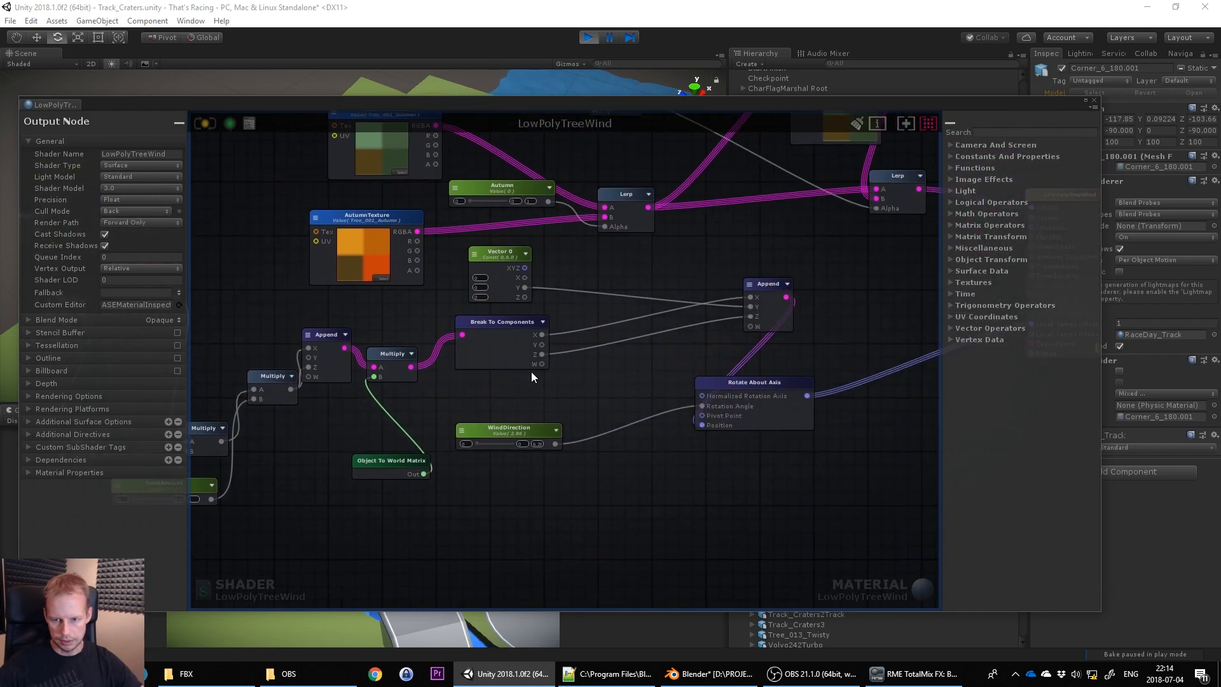
right_drag(624, 351, 655, 412)
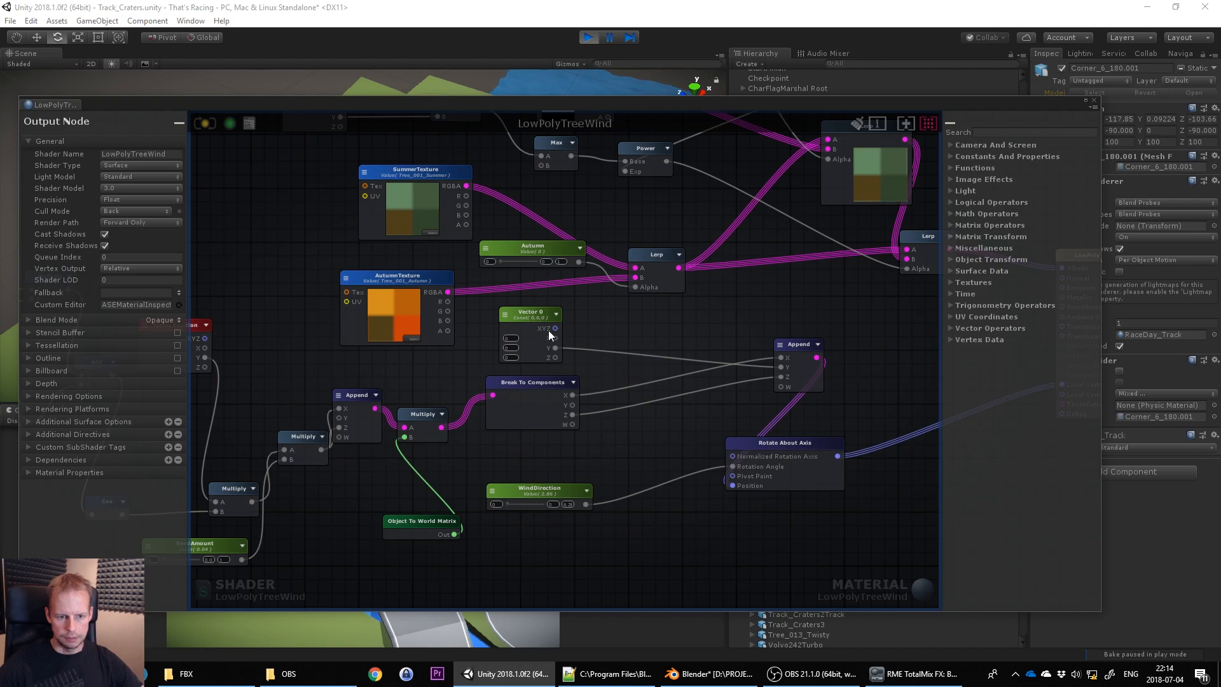
Inspect the SummerTexture and AutumnTexture nodes, and slightly reposition the Lerp node that blends them and the Autumn node feeding it
right_drag(548, 336, 580, 416)
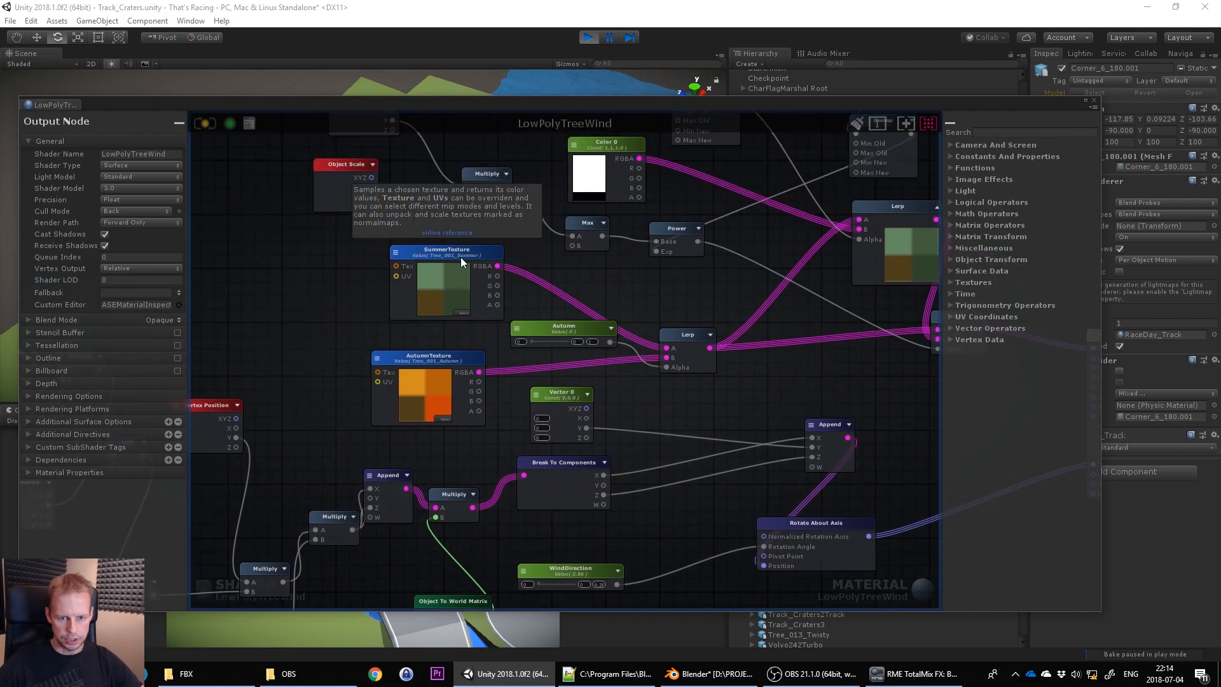
scroll(432, 370, up, 3)
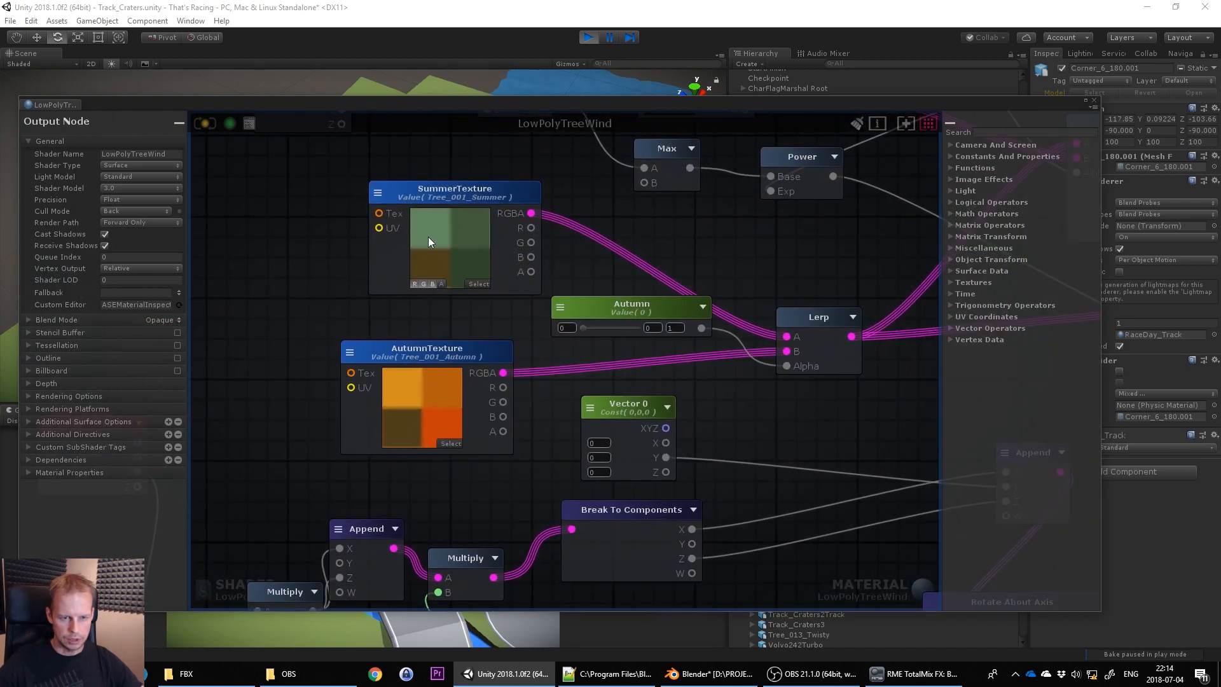
scroll(426, 241, down, 5)
scroll(496, 254, up, 3)
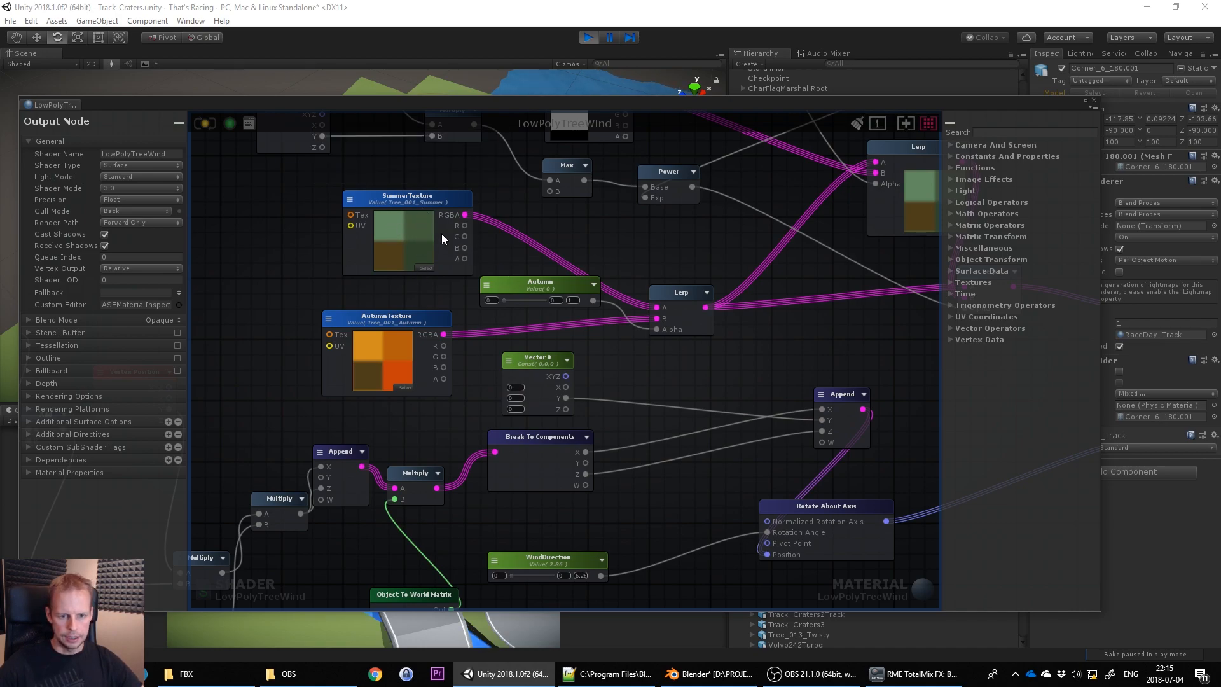
drag(678, 293, 684, 280)
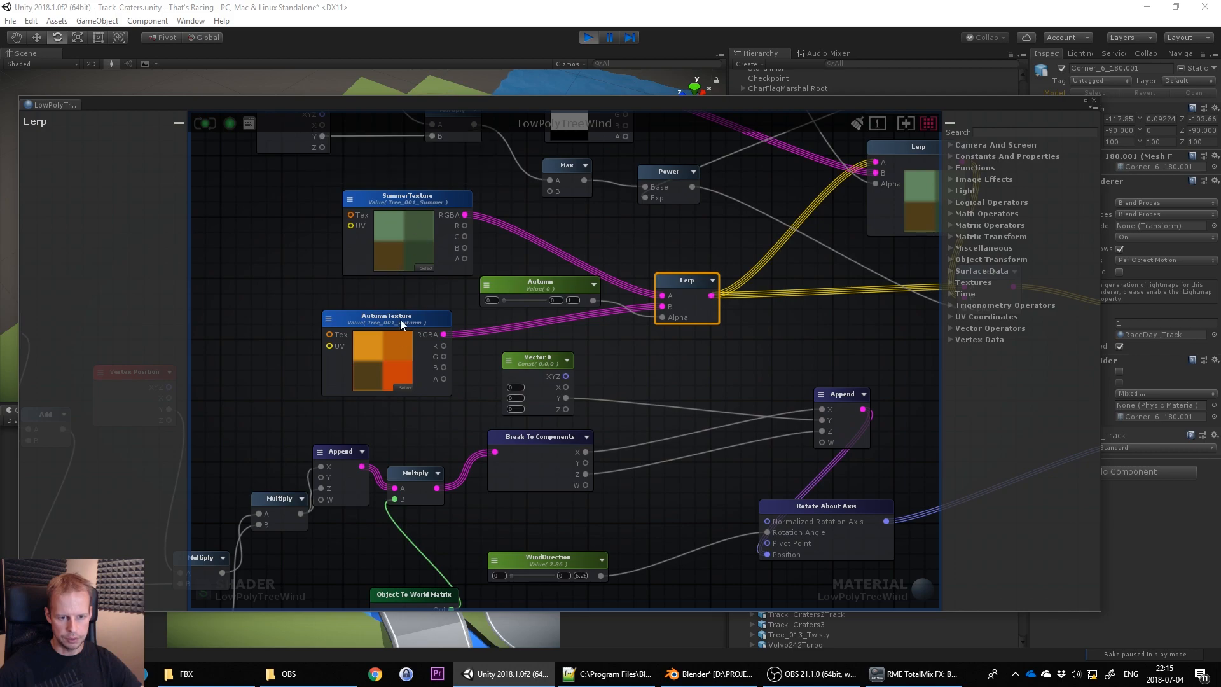
drag(549, 281, 519, 292)
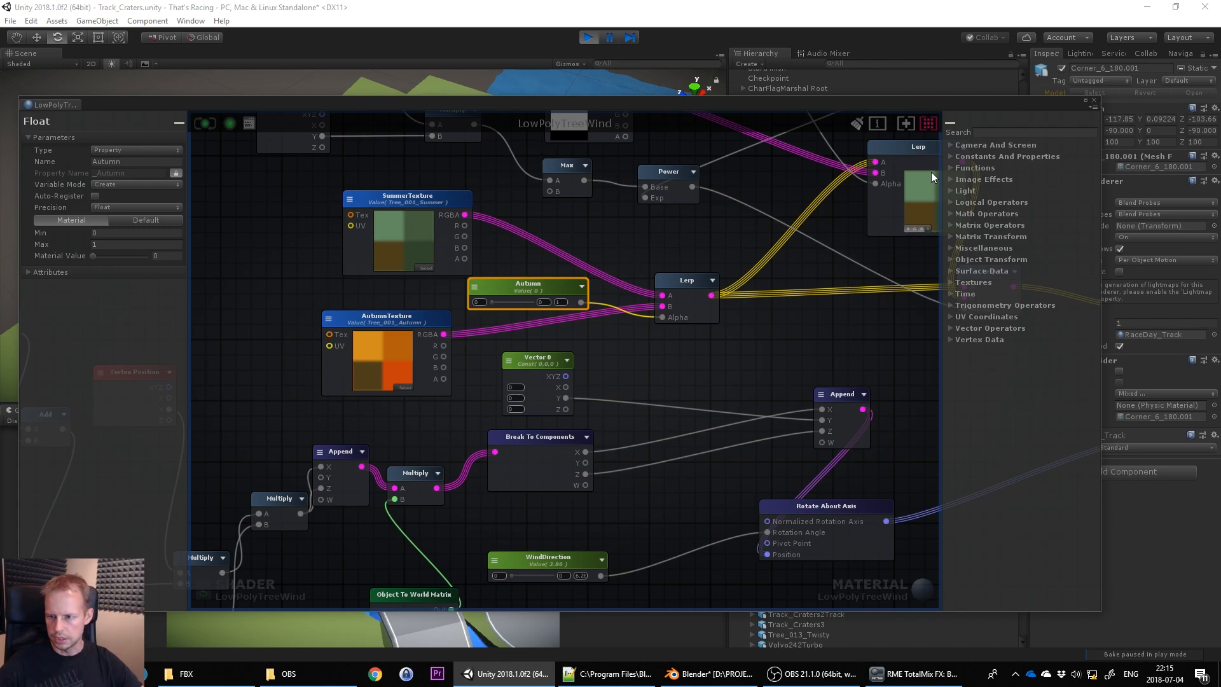
Show the LowPolyTreeWind material's properties beside the shader graph and vary Autumn between 0 and 1, finishing at 1
drag(847, 108, 406, 119)
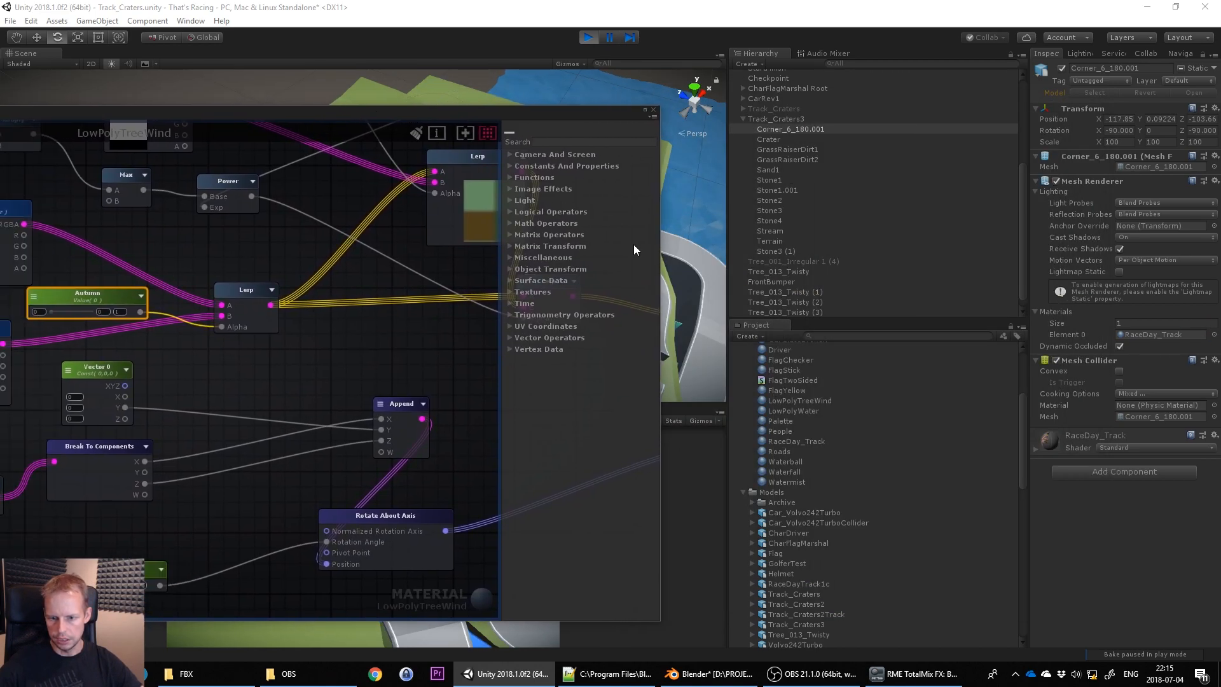
click(799, 402)
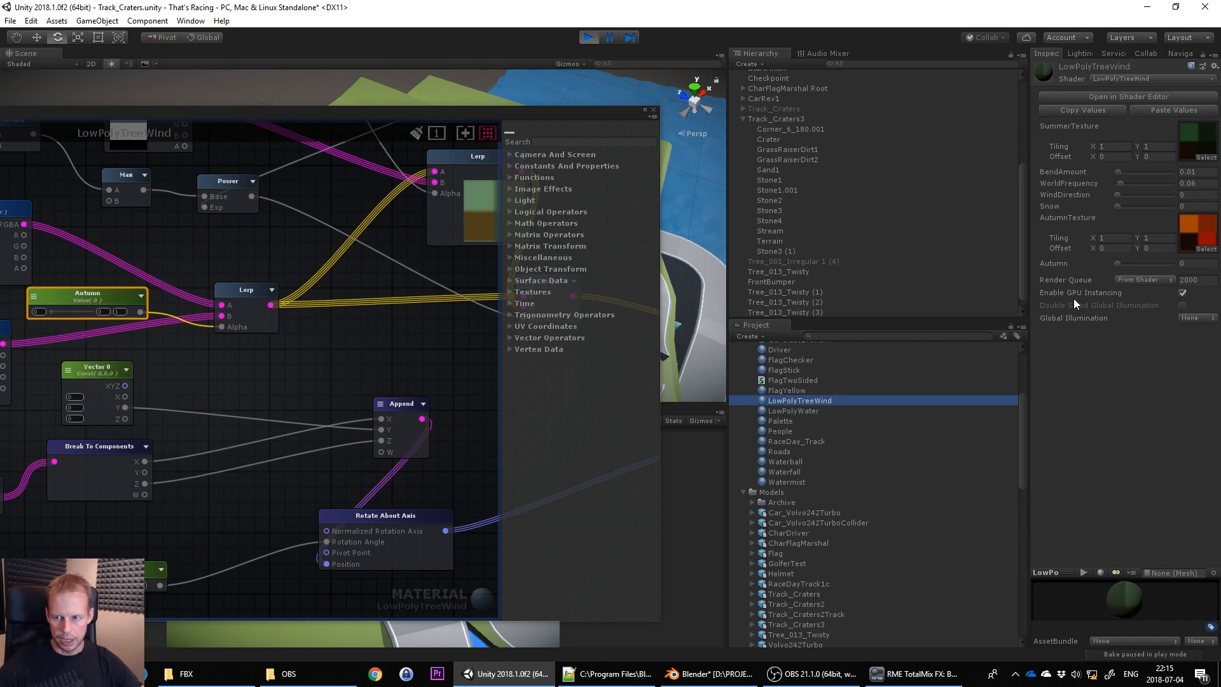
drag(1120, 264, 1151, 265)
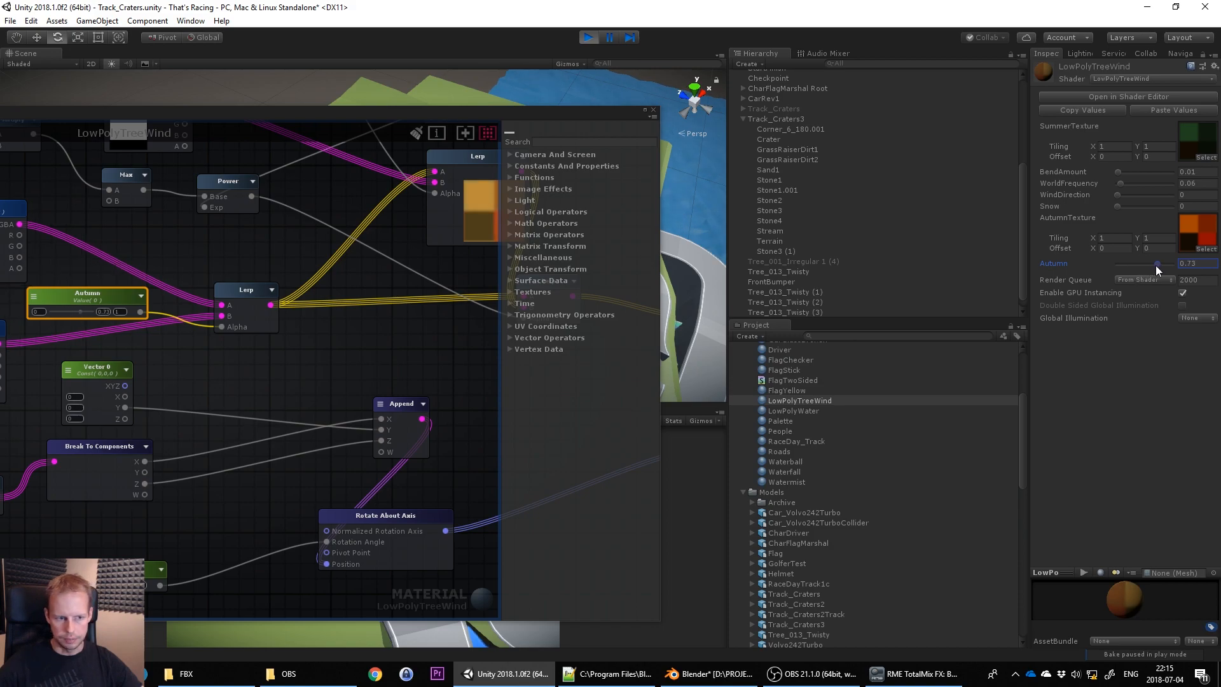
drag(307, 113, 448, 105)
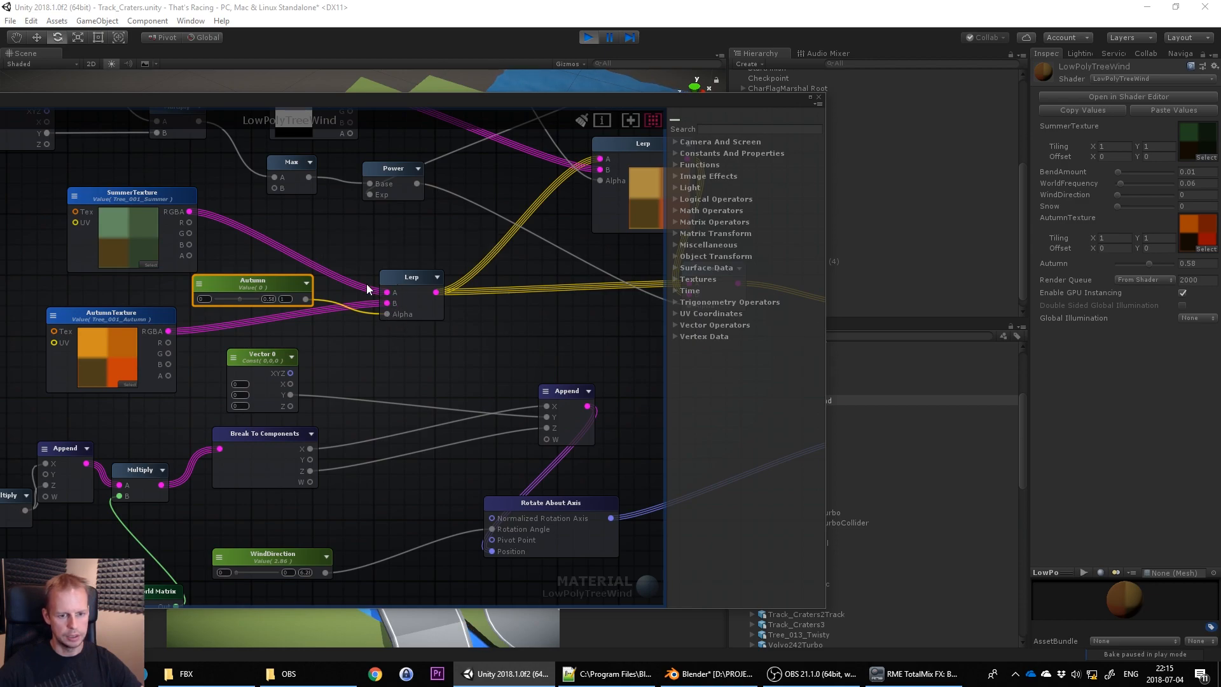
drag(1168, 262, 1117, 264)
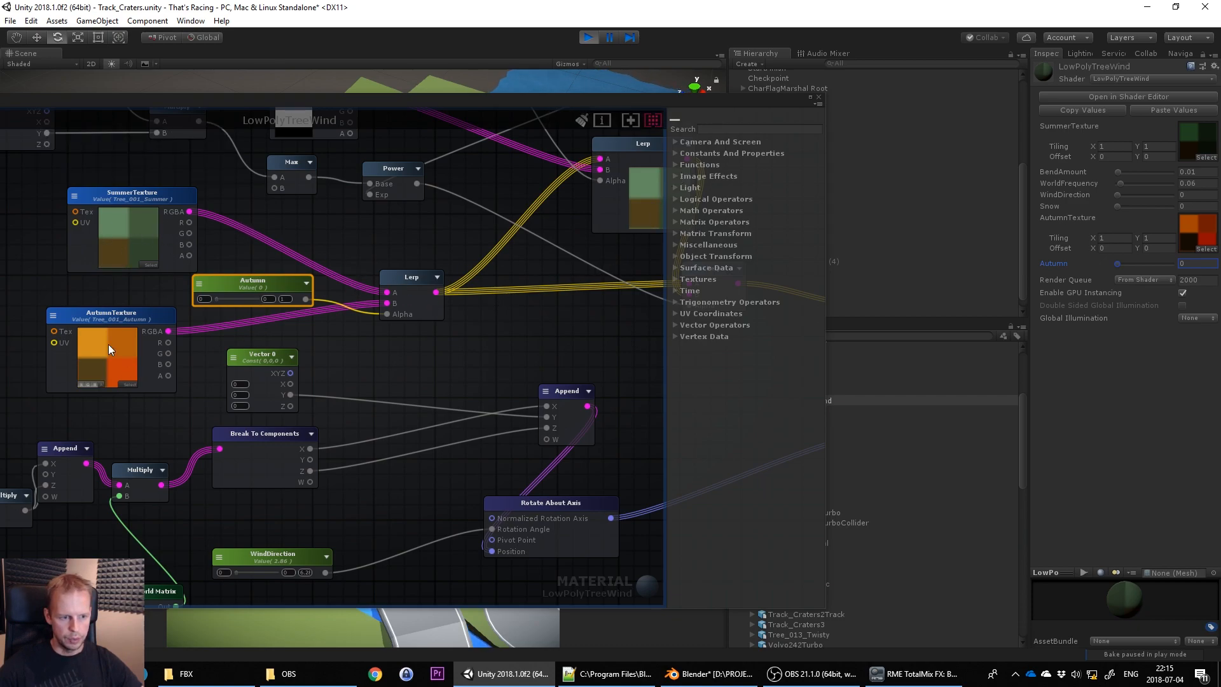
drag(1123, 265, 1183, 260)
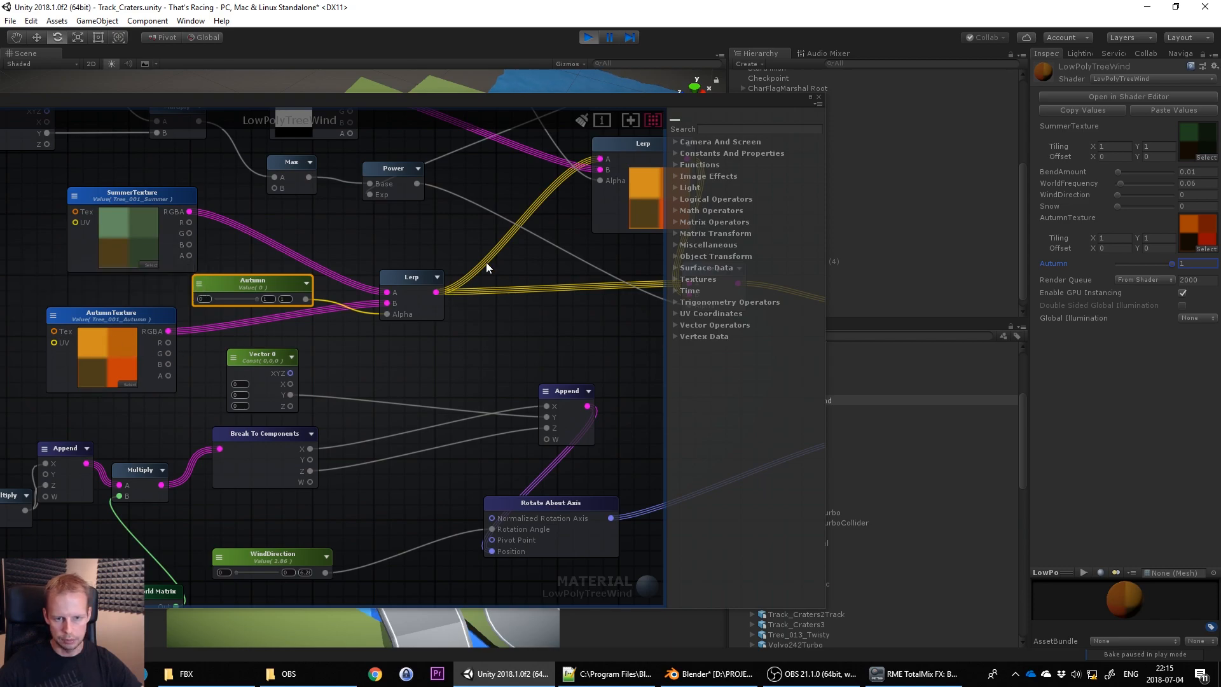
Move the final Lerp node closer to the shader's output node and inspect the Lerp node that blends in the white colour
scroll(486, 266, down, 5)
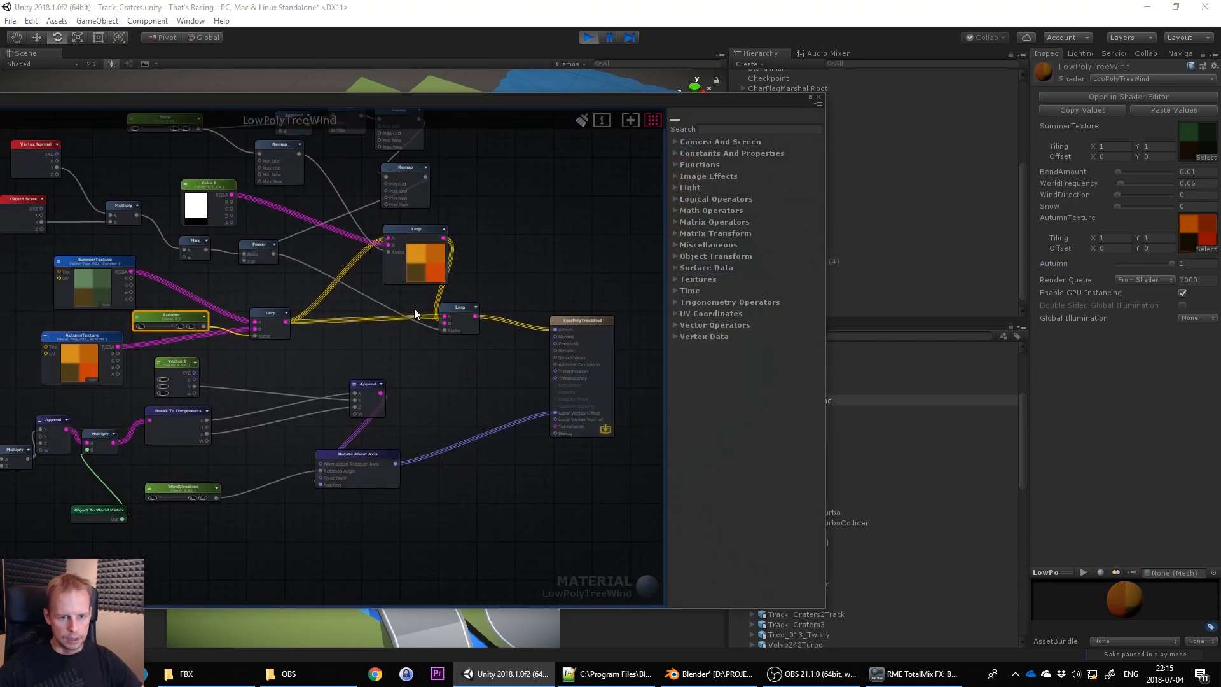
drag(455, 309, 498, 303)
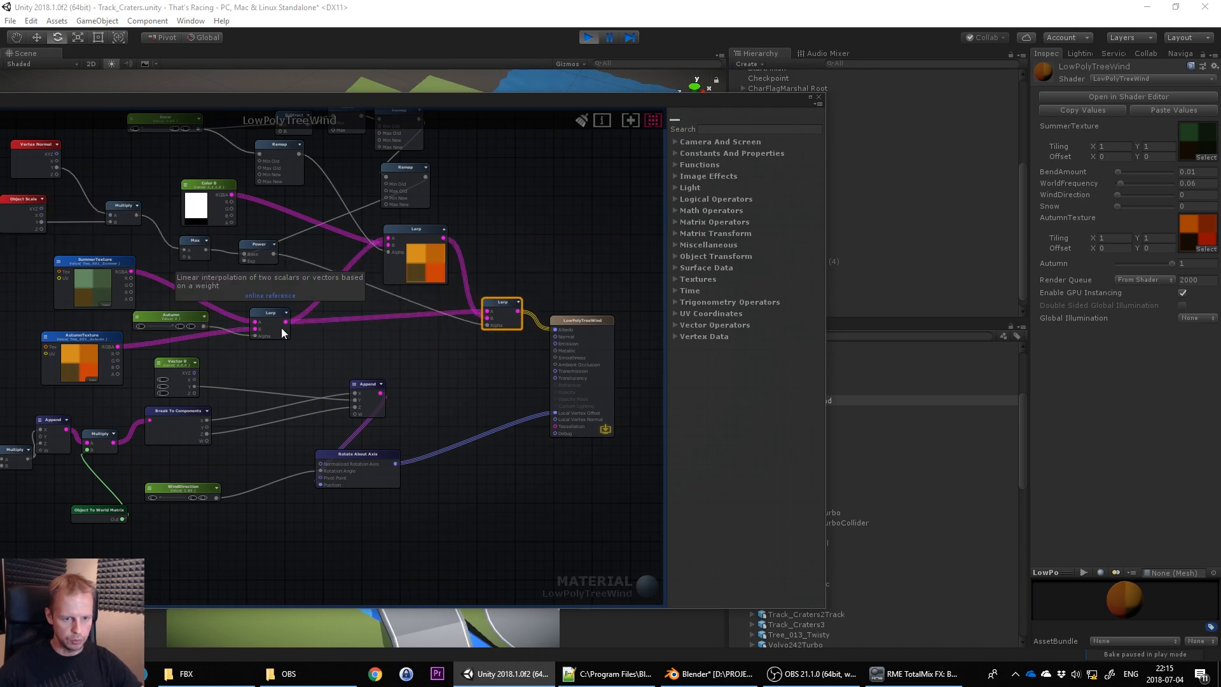
scroll(433, 257, up, 5)
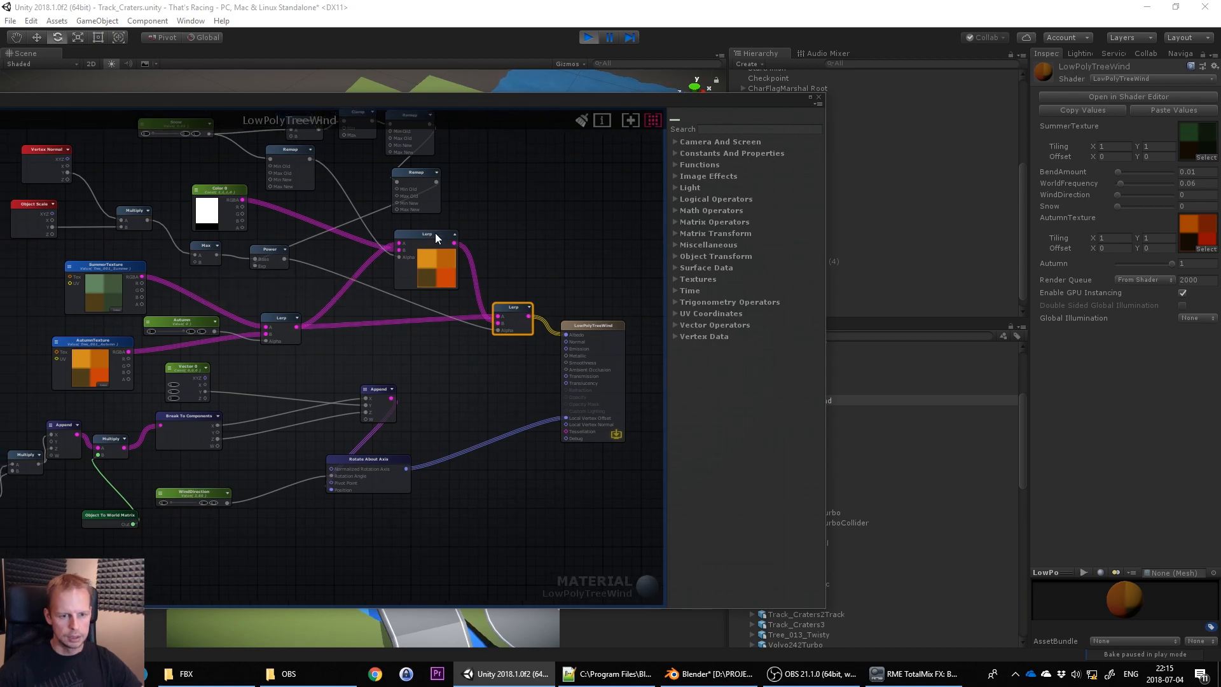
middle_drag(522, 346, 393, 356)
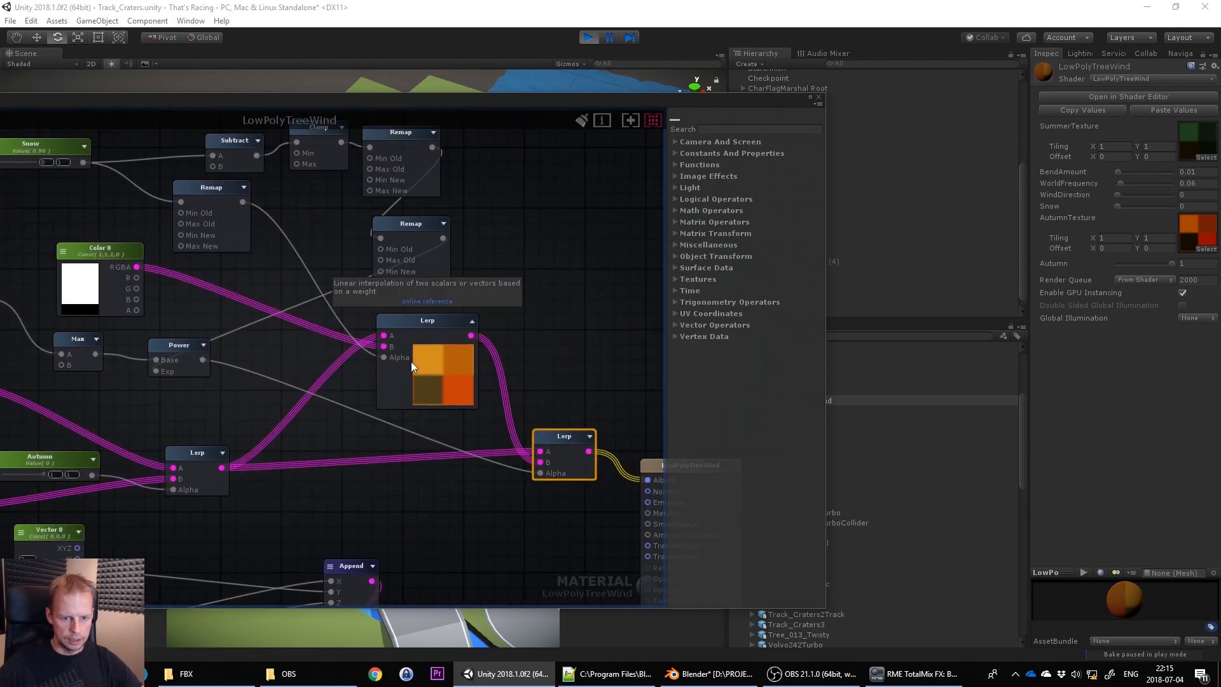
middle_drag(279, 425, 403, 392)
Try Autumn at 0 and at 0.55 to compare the Lerp preview, and examine the Snow node's connections
drag(1170, 262, 1048, 269)
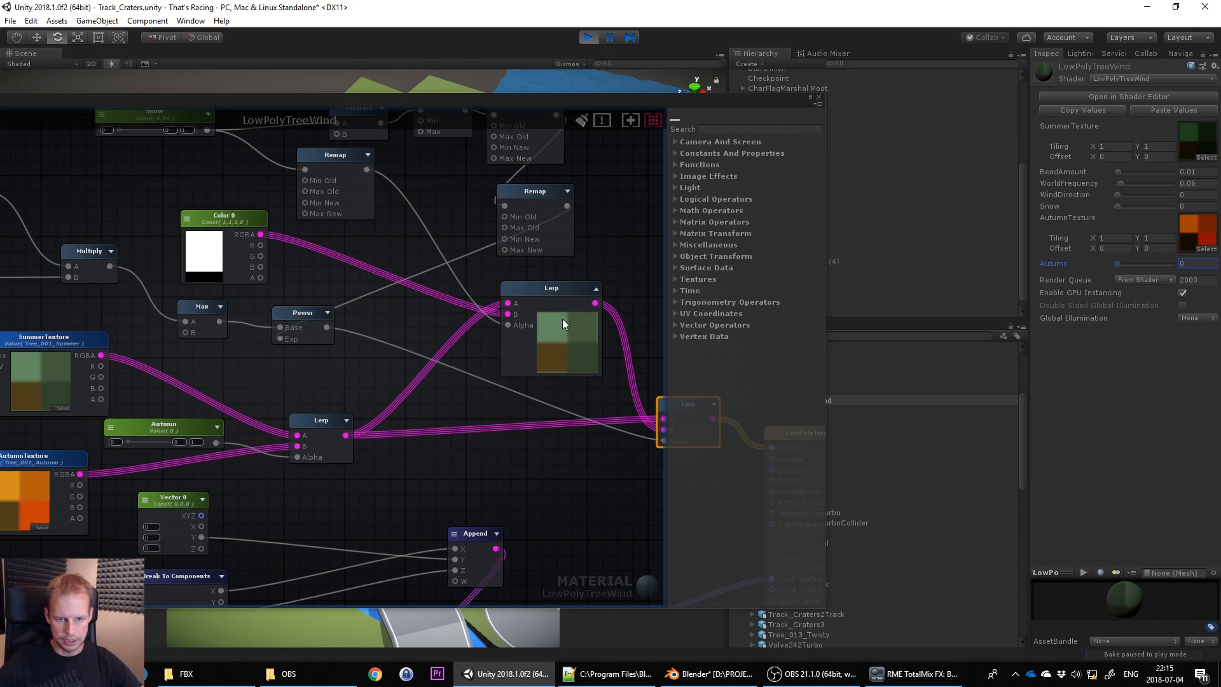
drag(1125, 262, 1148, 263)
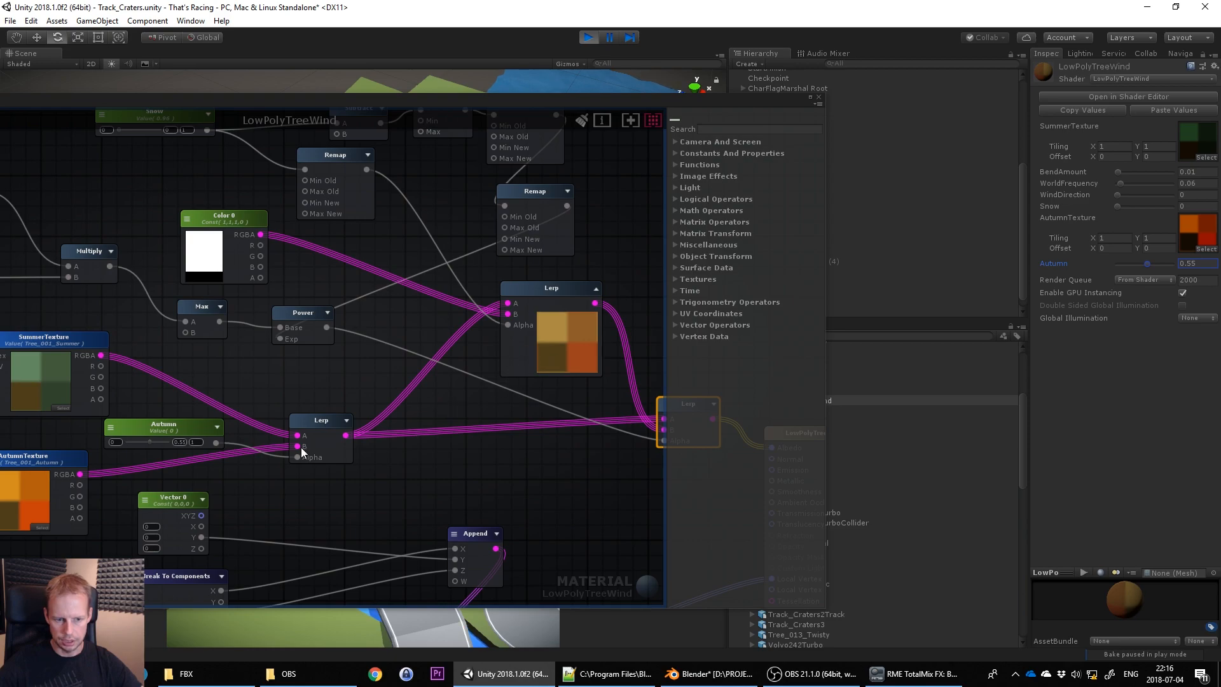
middle_drag(566, 280, 573, 318)
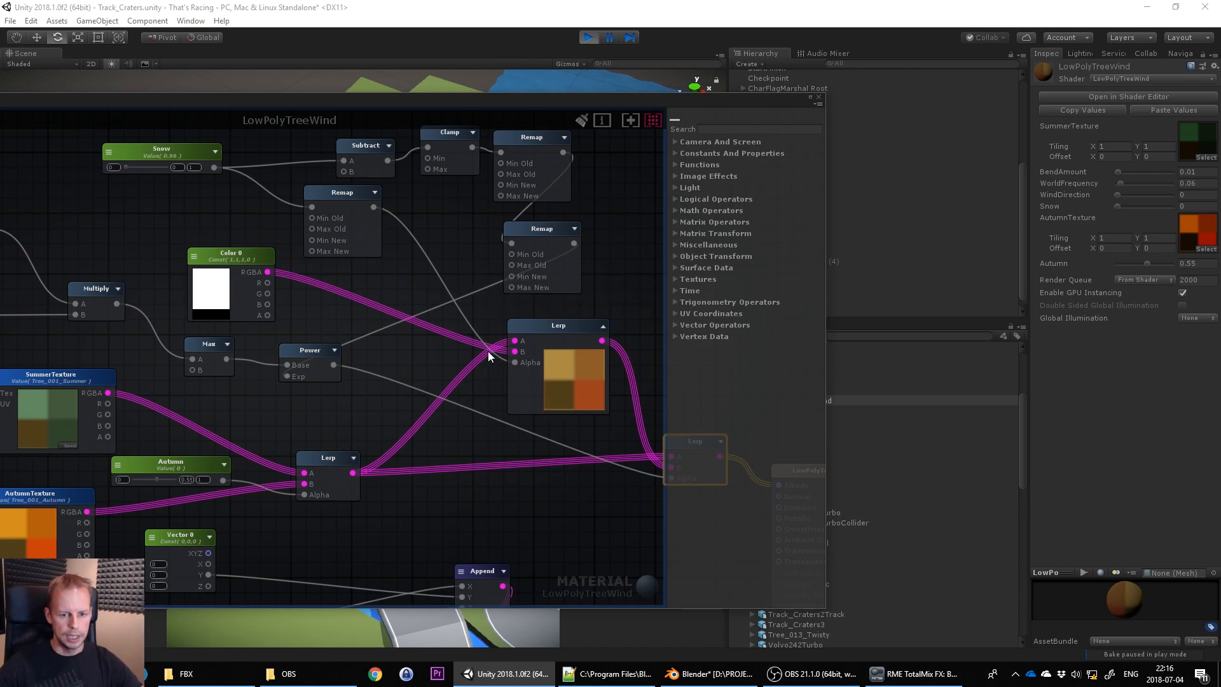
middle_drag(508, 305, 534, 342)
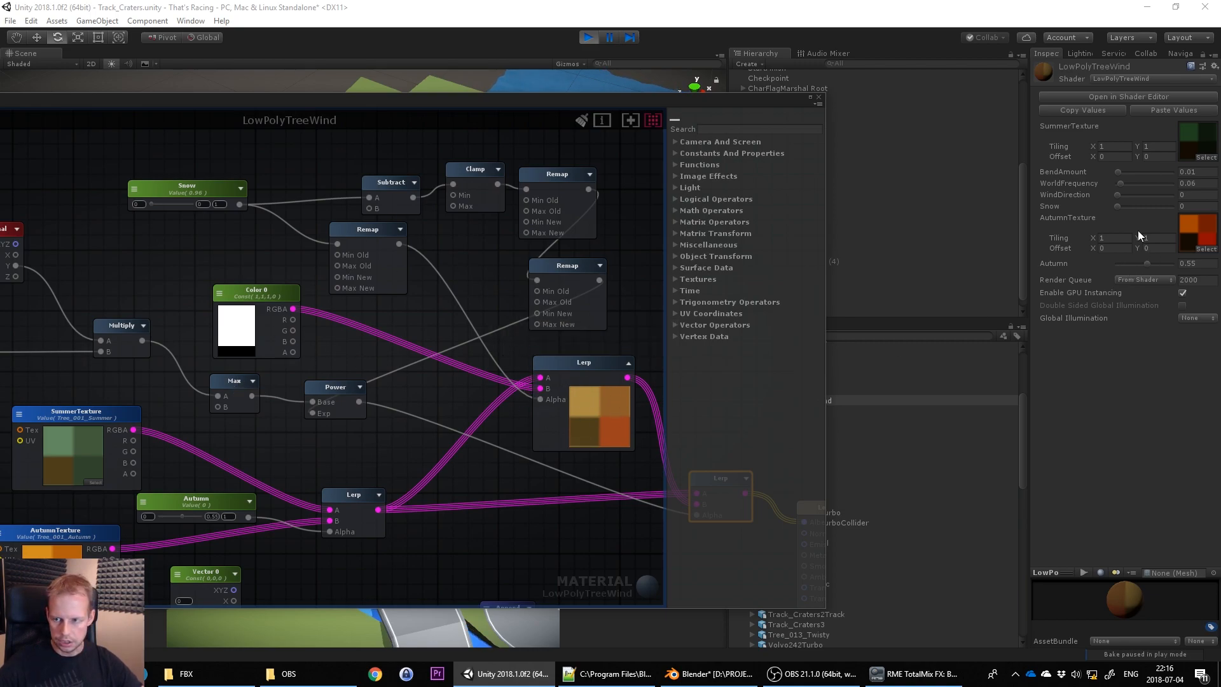
Set the material's WindDirection to 0.66, Autumn to 0.75 and Snow to 0.29, checking the Lerp preview at higher snow levels
mouse_move(1118, 196)
mouse_down()
mouse_move(1169, 202)
mouse_move(1107, 207)
mouse_move(1120, 197)
mouse_move(1165, 207)
mouse_move(1113, 208)
mouse_up()
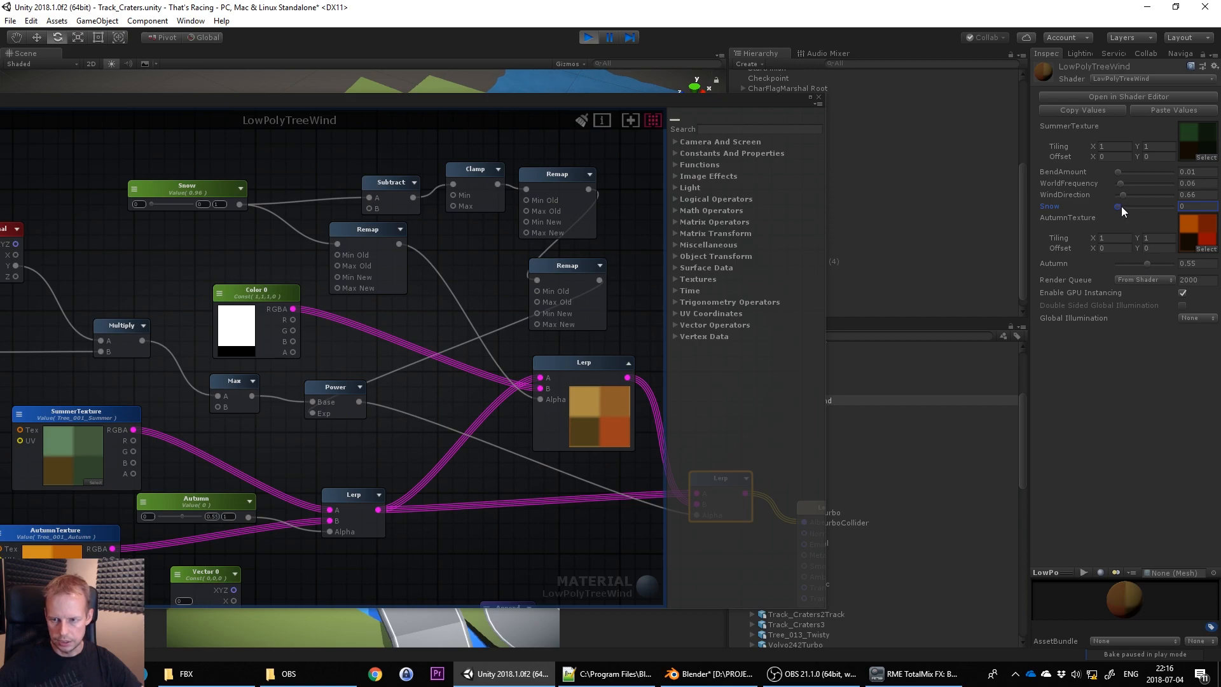
drag(1117, 208, 1159, 207)
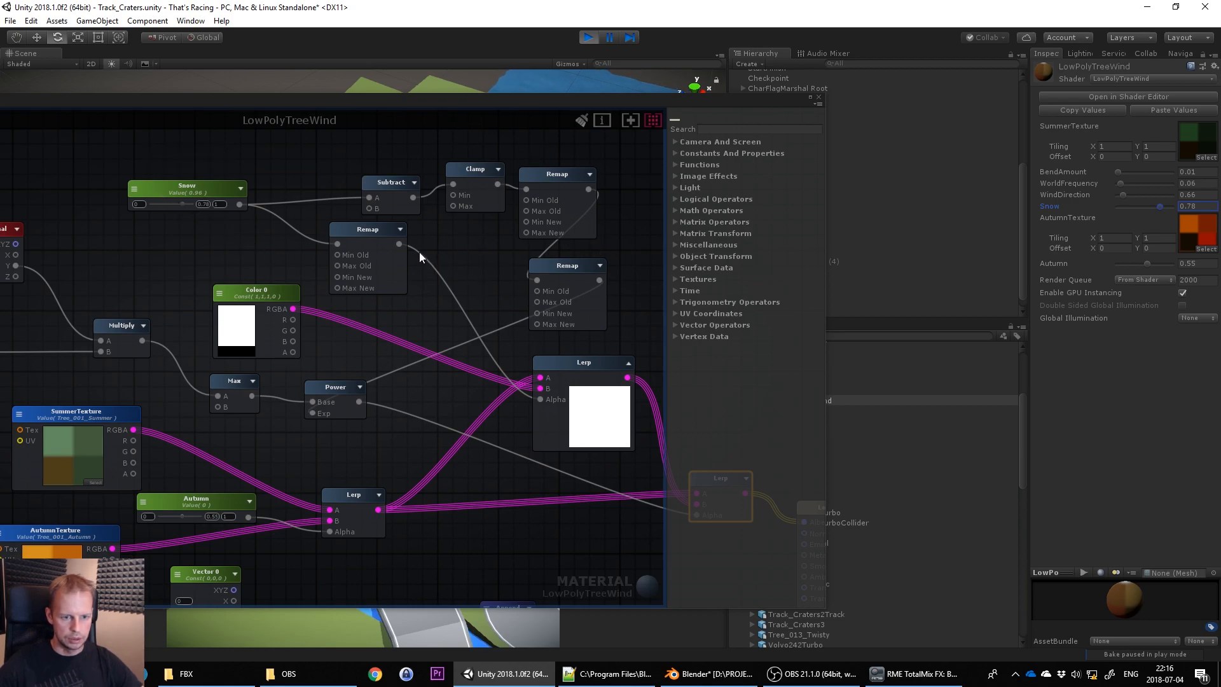
click(1148, 264)
mouse_move(1148, 261)
mouse_down()
mouse_move(1137, 263)
mouse_move(1156, 262)
mouse_up()
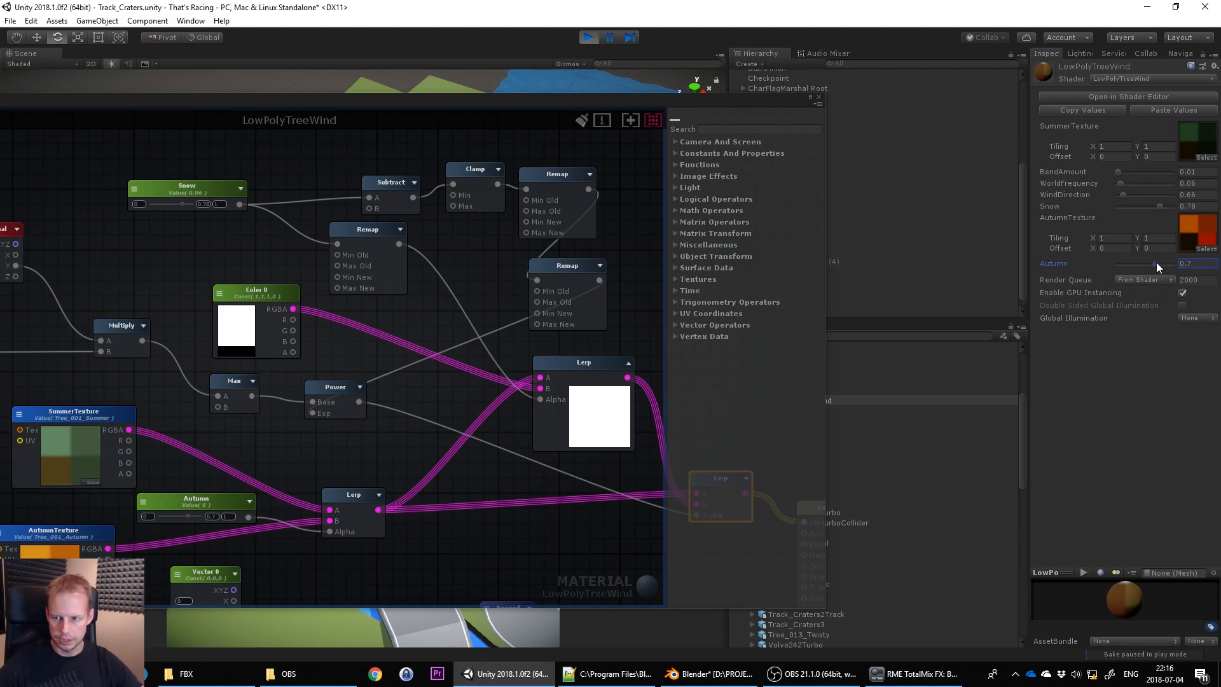
drag(1166, 204, 1136, 210)
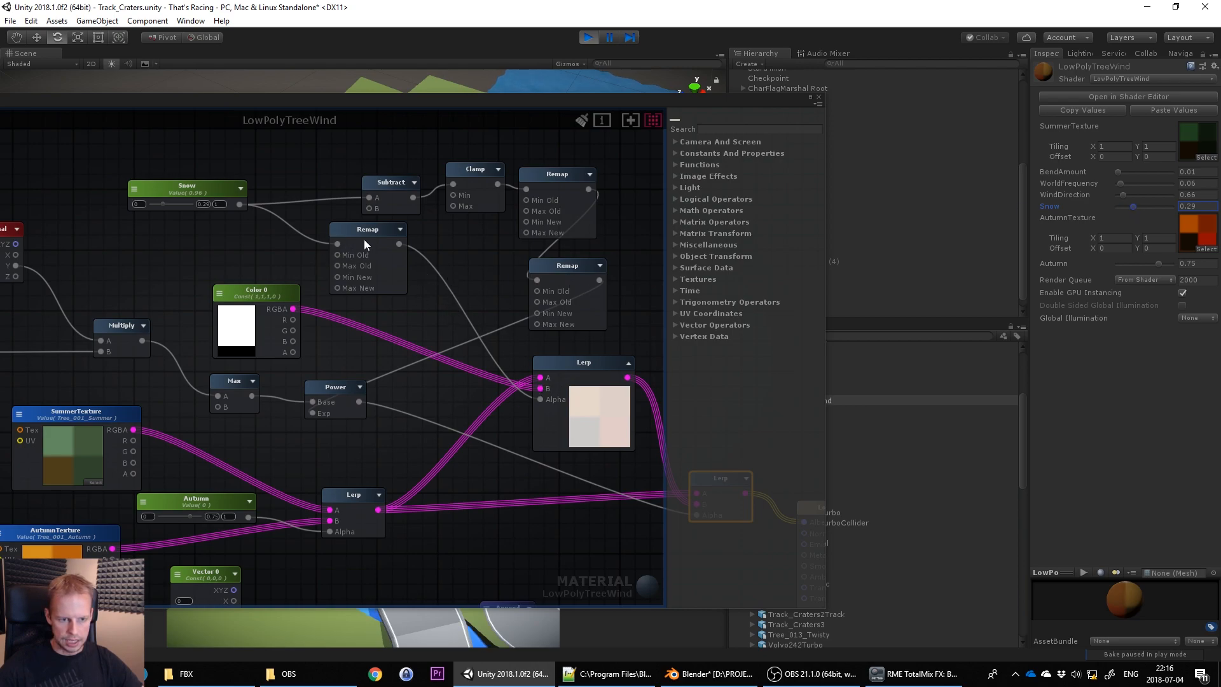
Shift the Remap node fed by Snow slightly down, trace Snow's connections, and inspect that Remap node's old and new range values
drag(365, 244, 369, 251)
click(178, 185)
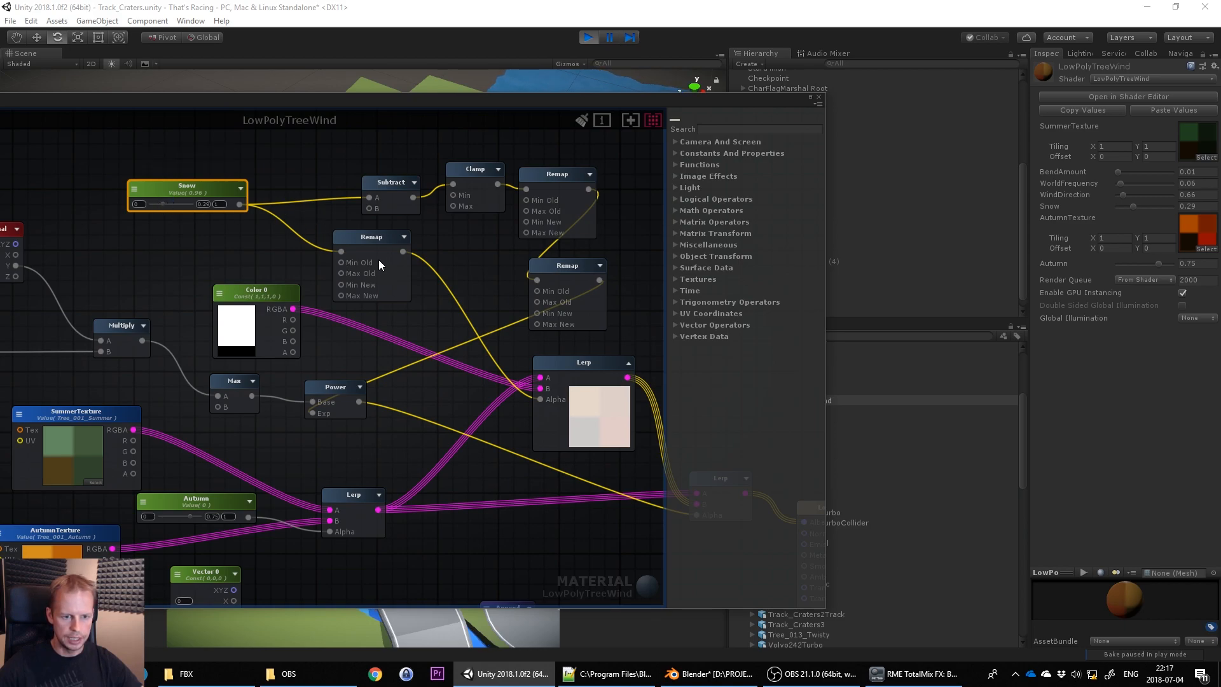
click(368, 238)
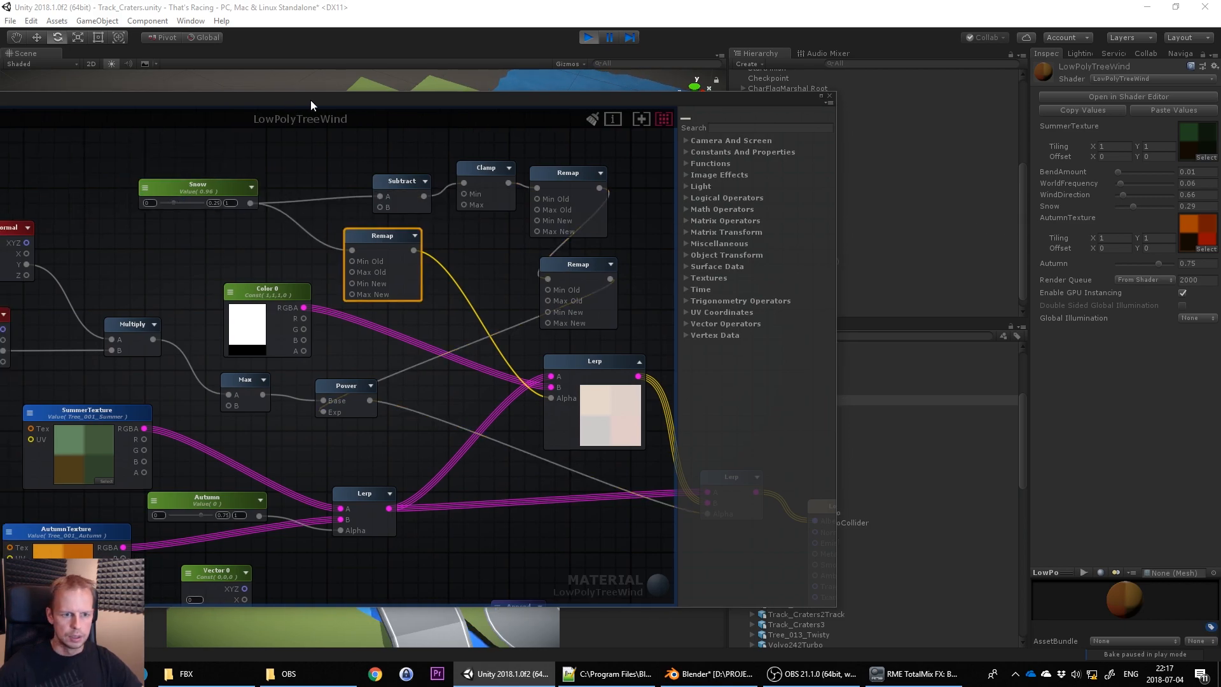
drag(299, 101, 665, 88)
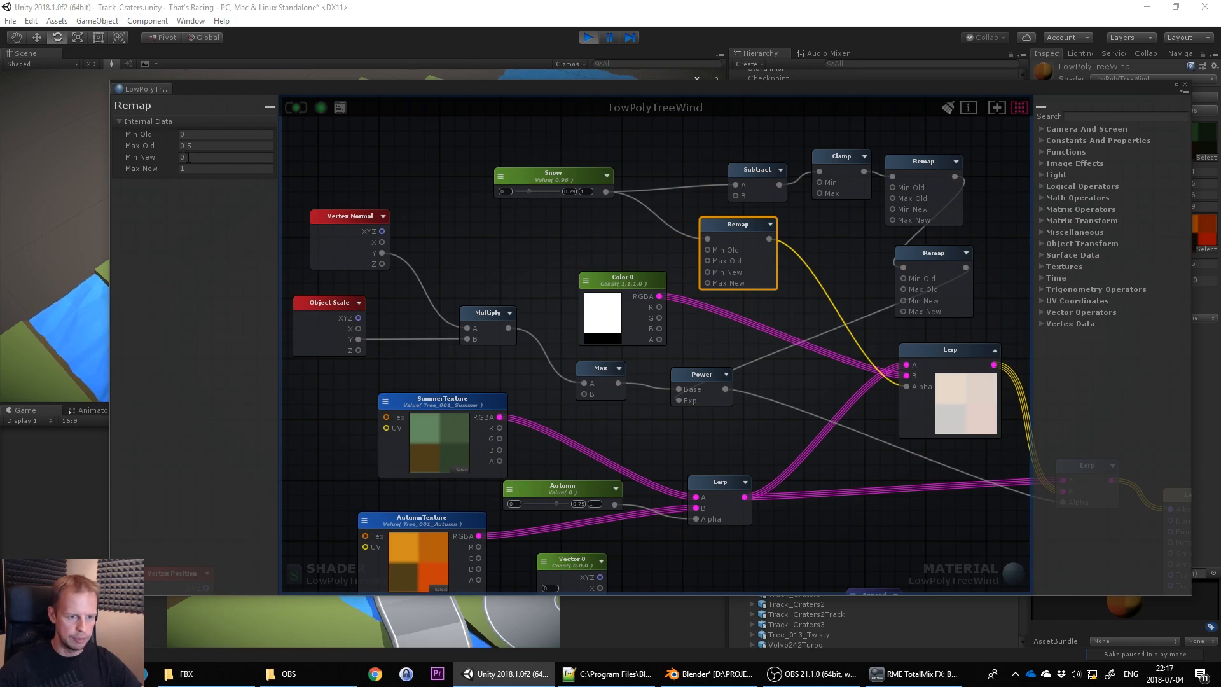
drag(636, 98, 532, 93)
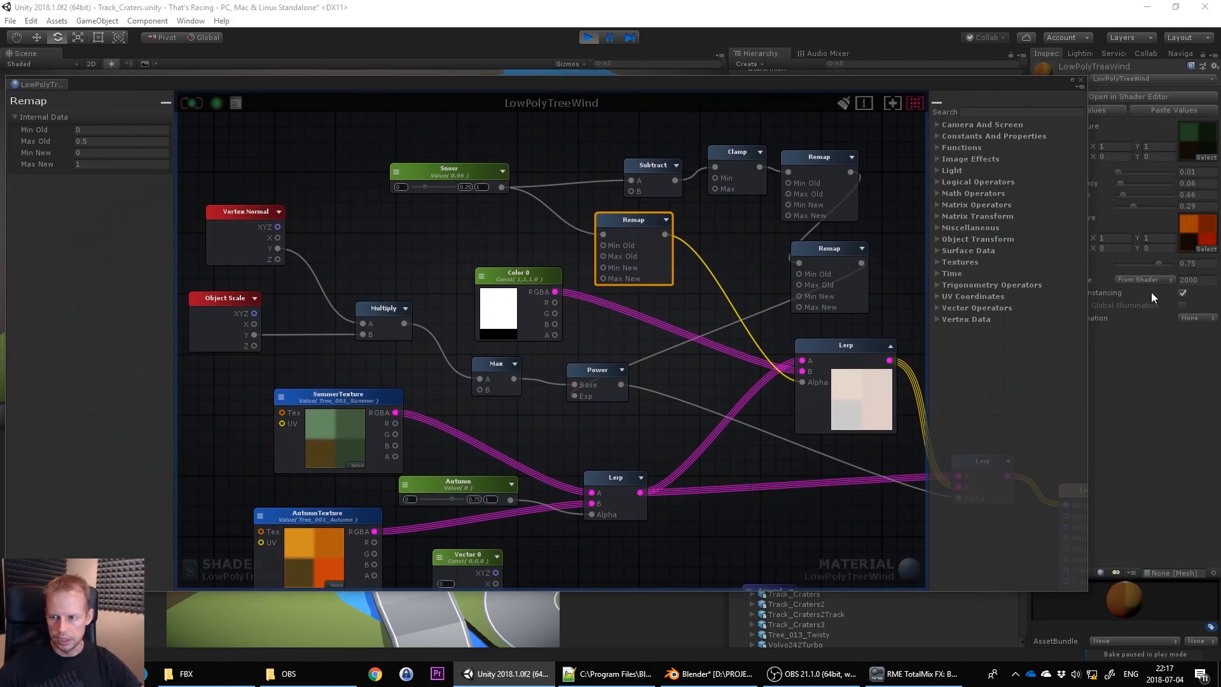
Set the material's Autumn to 0.35, try Snow at 0.52 and raise it to 1 while checking the Lerp preview
mouse_move(1159, 263)
mouse_down()
mouse_move(1128, 269)
mouse_move(1140, 270)
mouse_up()
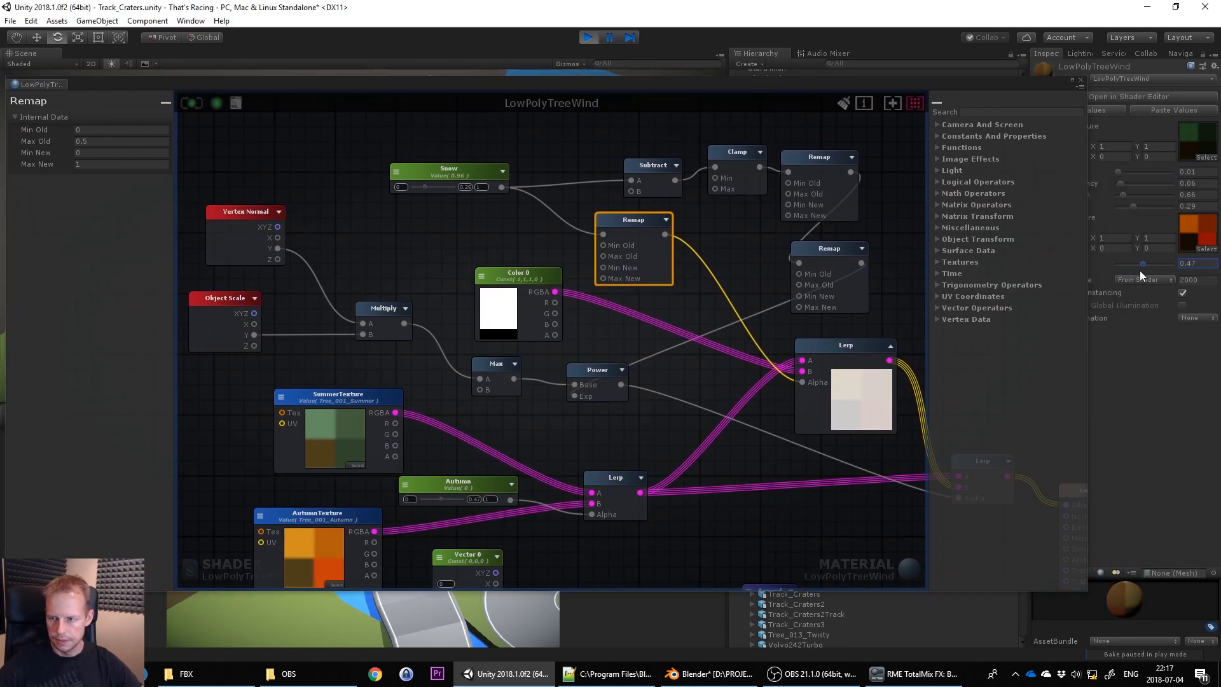
click(769, 91)
drag(795, 81, 682, 78)
mouse_move(1139, 205)
mouse_down()
mouse_move(1089, 202)
mouse_move(1147, 213)
mouse_up()
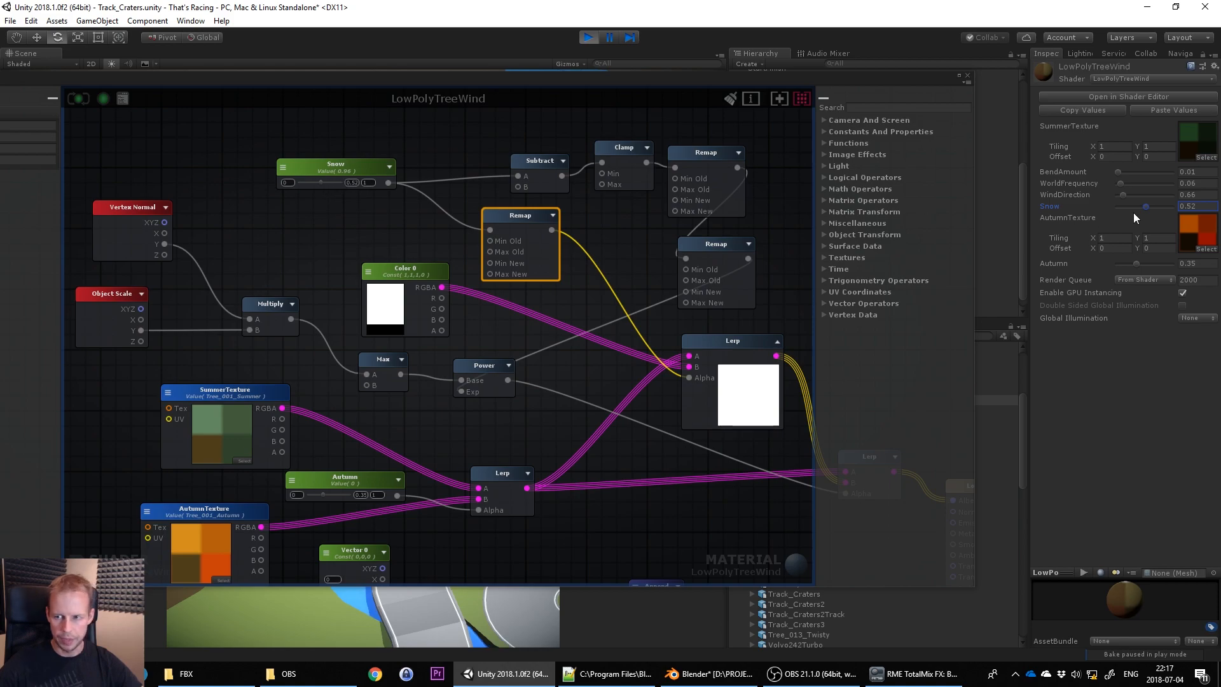
drag(1147, 209, 1185, 206)
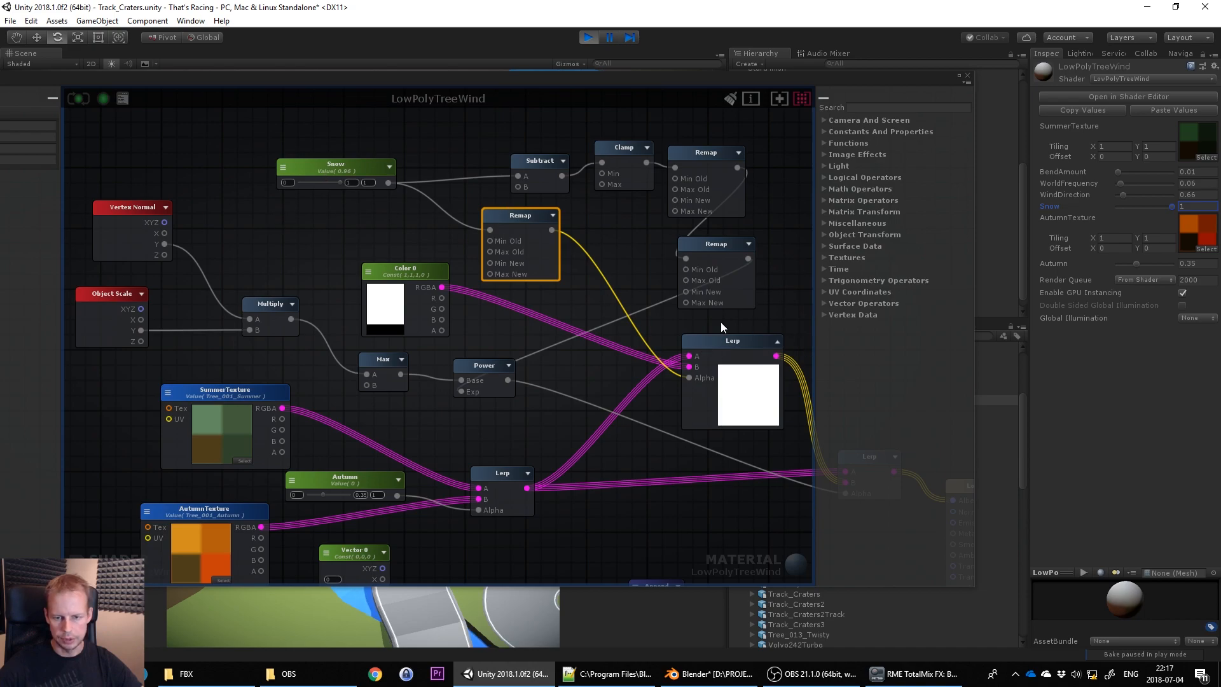
Move the Power node further from the Max node, toward the Lerp node that blends in white
scroll(521, 218, down, 3)
scroll(521, 219, up, 5)
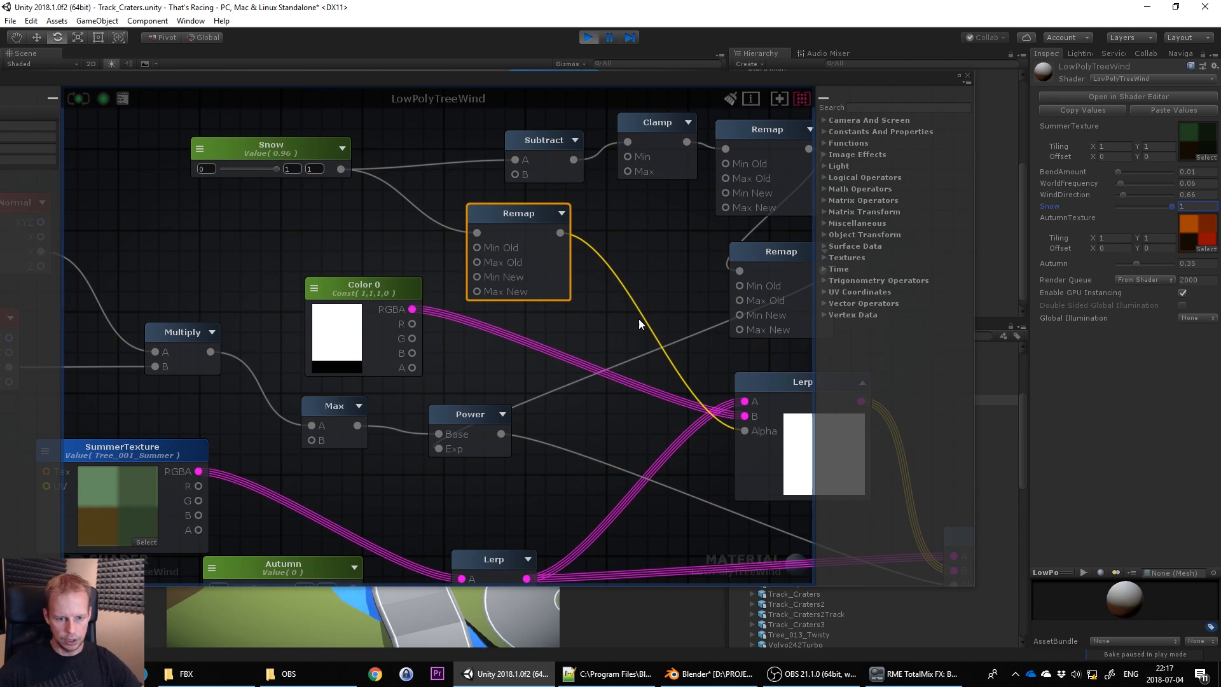
drag(471, 414, 529, 414)
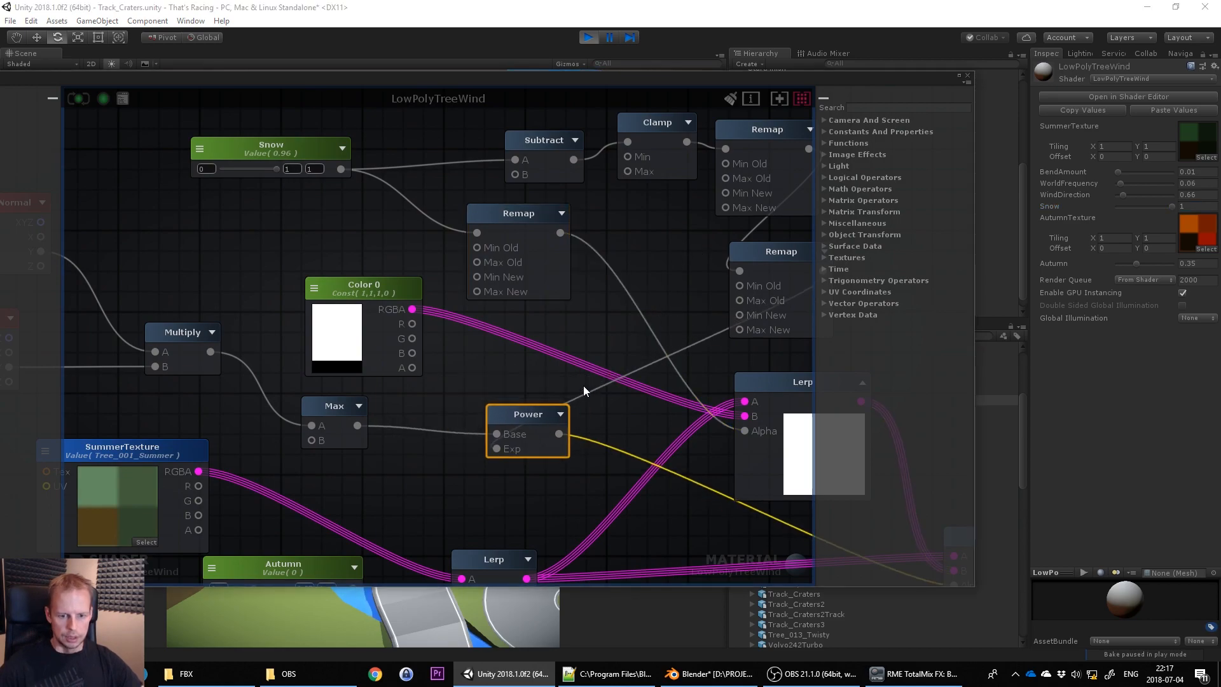
scroll(524, 218, down, 4)
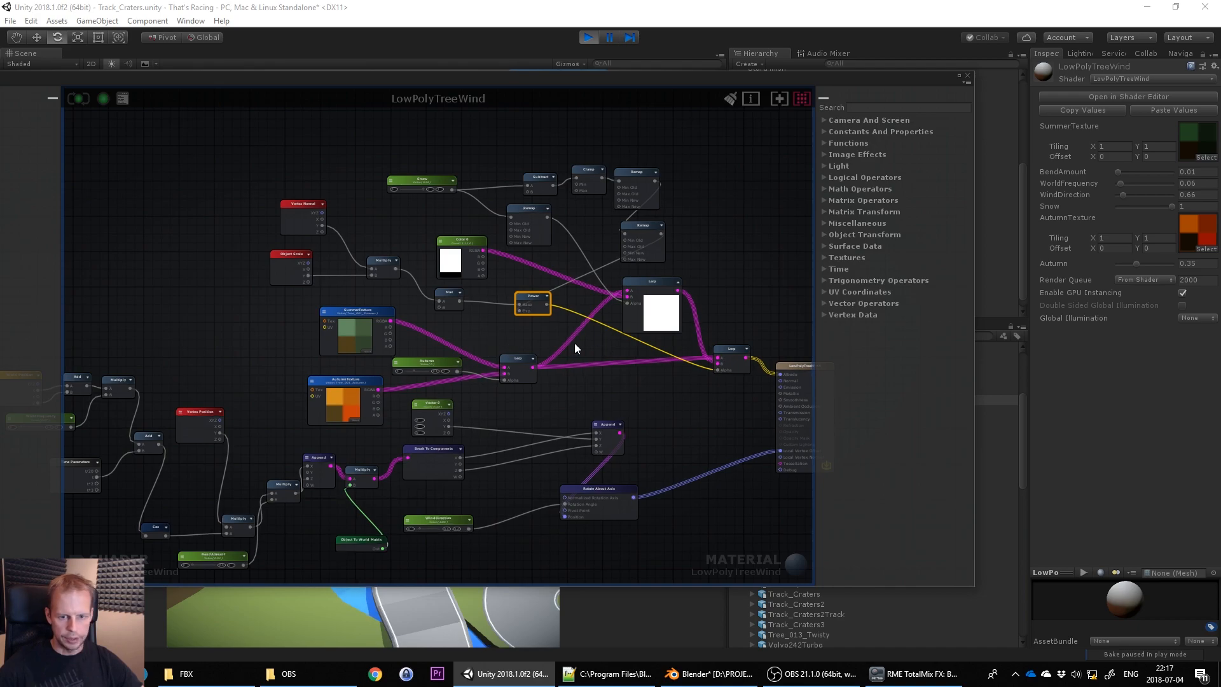
Uncover the scene view and examine the snow-covered trees up close from different angles
drag(369, 91, 910, 175)
middle_drag(245, 325, 401, 149)
scroll(361, 191, up, 10)
alt+drag(362, 288, 311, 209)
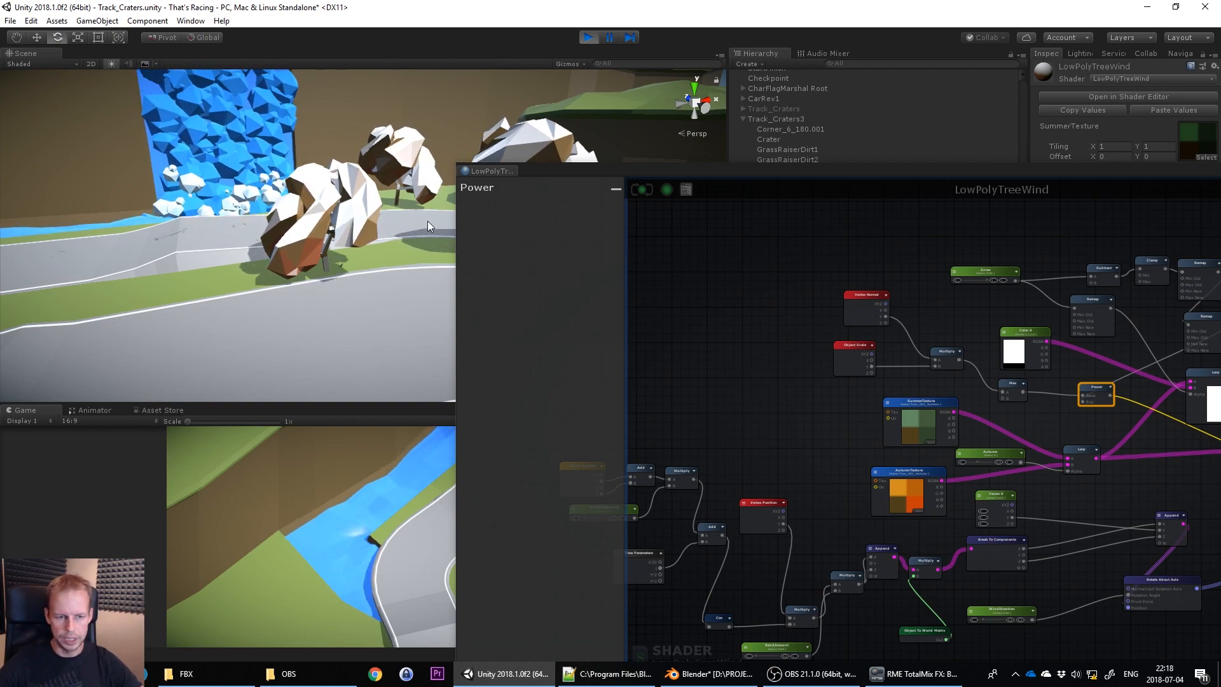
alt+drag(277, 183, 271, 205)
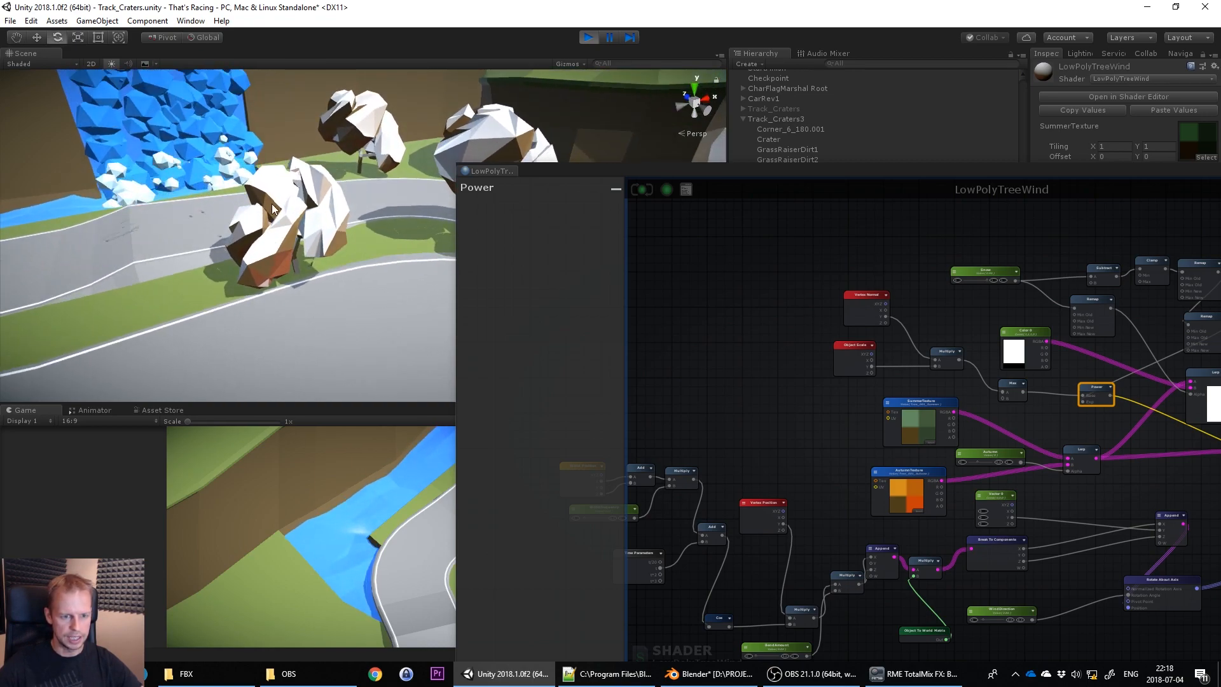
Show the trees above the shader graph and compare Snow at 0.65, 0.87 and 0.95, finishing at 1 with a lower viewing angle
drag(931, 166, 520, 143)
scroll(689, 272, up, 5)
drag(440, 166, 449, 384)
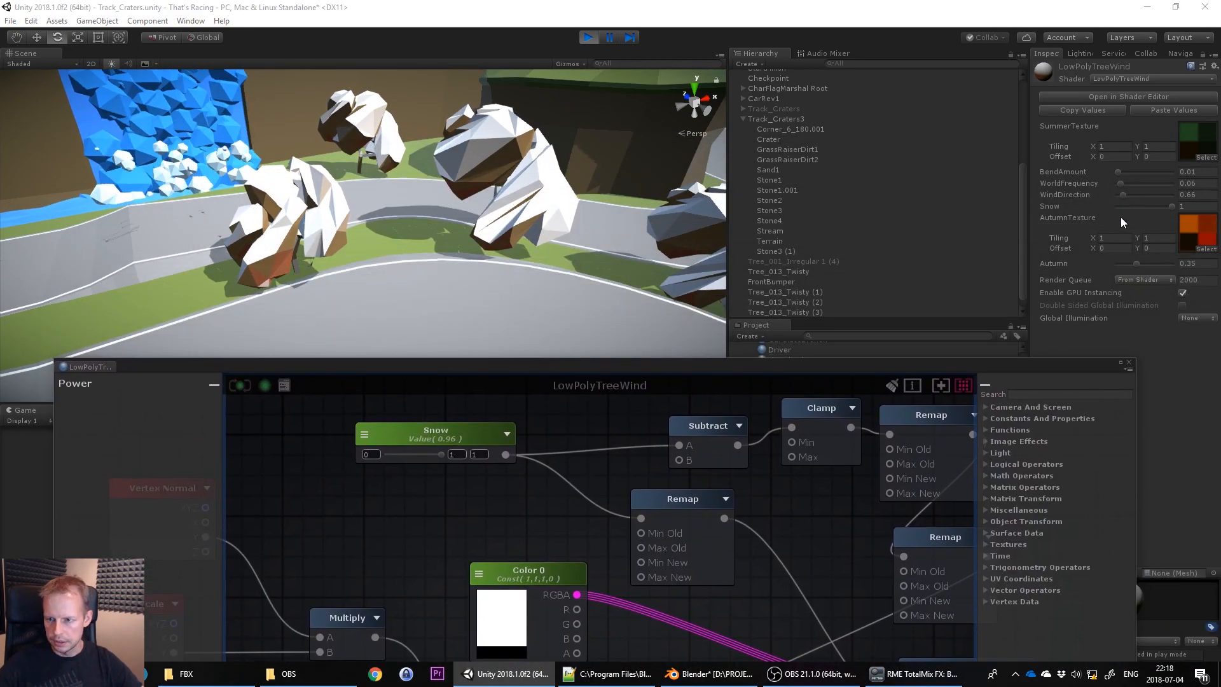
click(1174, 205)
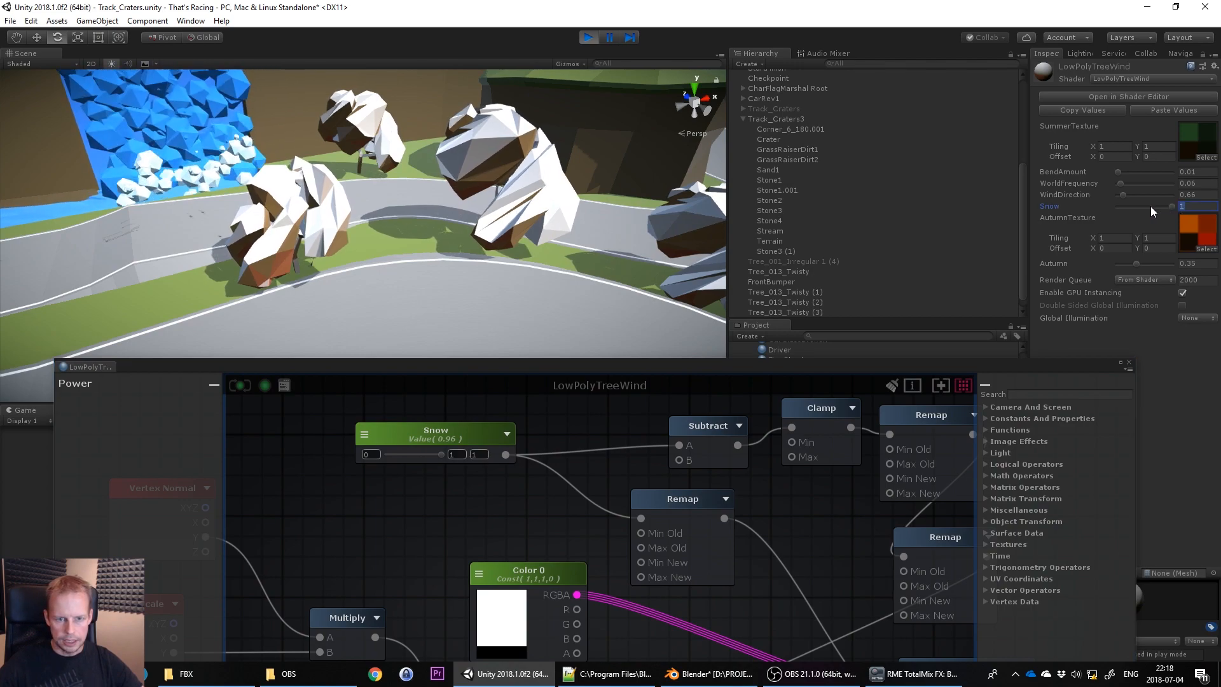
drag(1170, 207, 1152, 205)
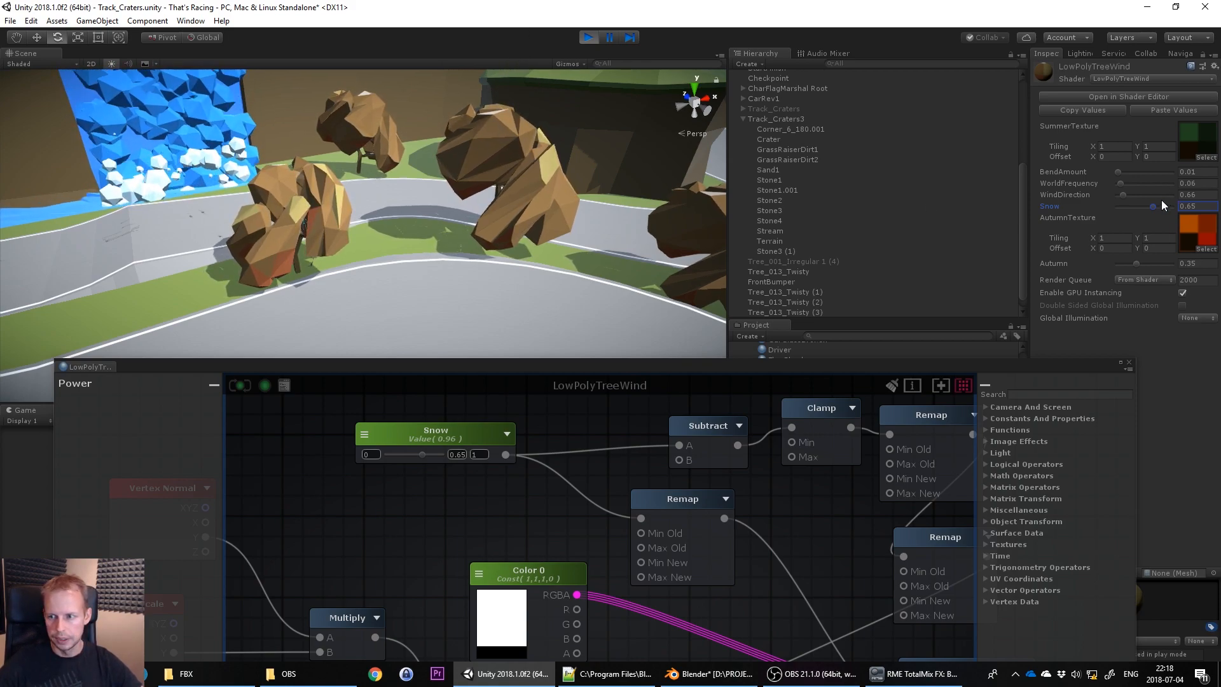
drag(1153, 208, 1165, 209)
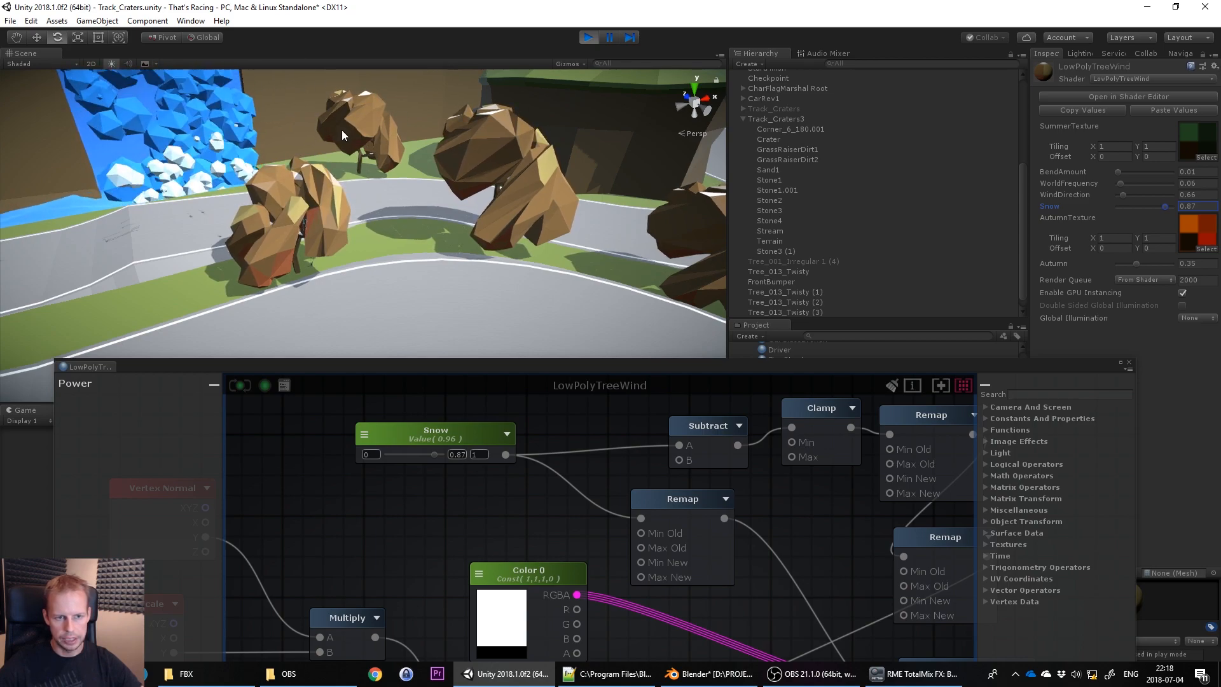
click(1168, 207)
drag(1169, 207, 1170, 208)
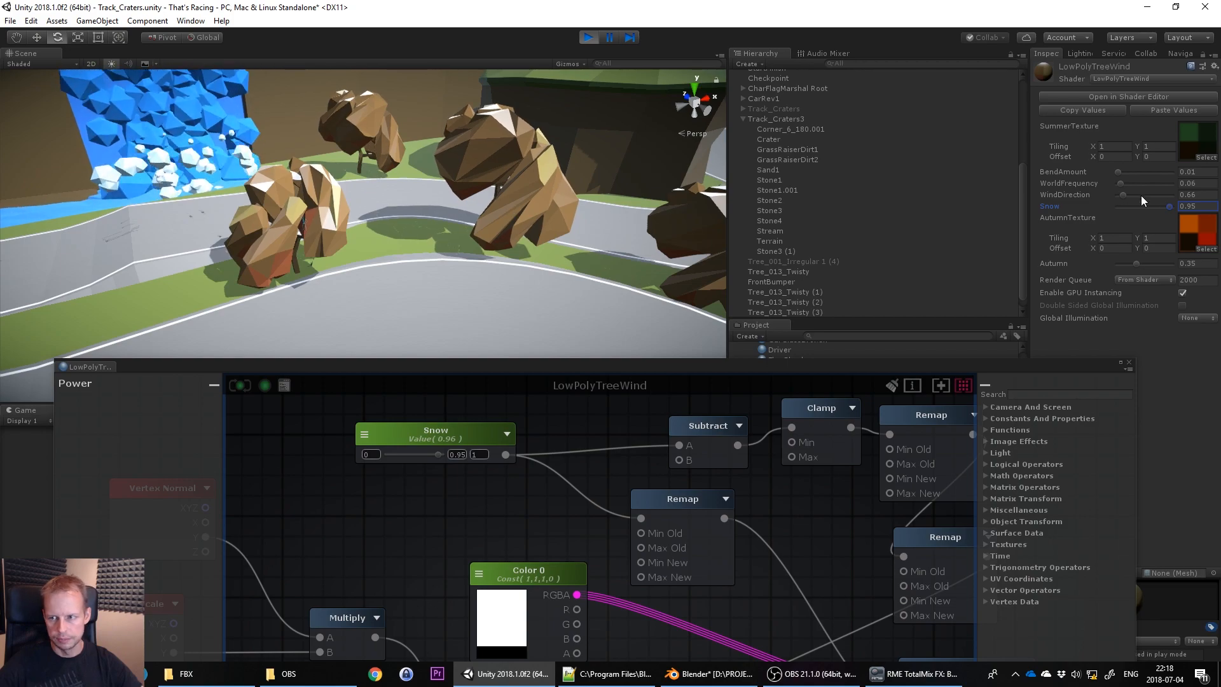
drag(1170, 207, 1178, 210)
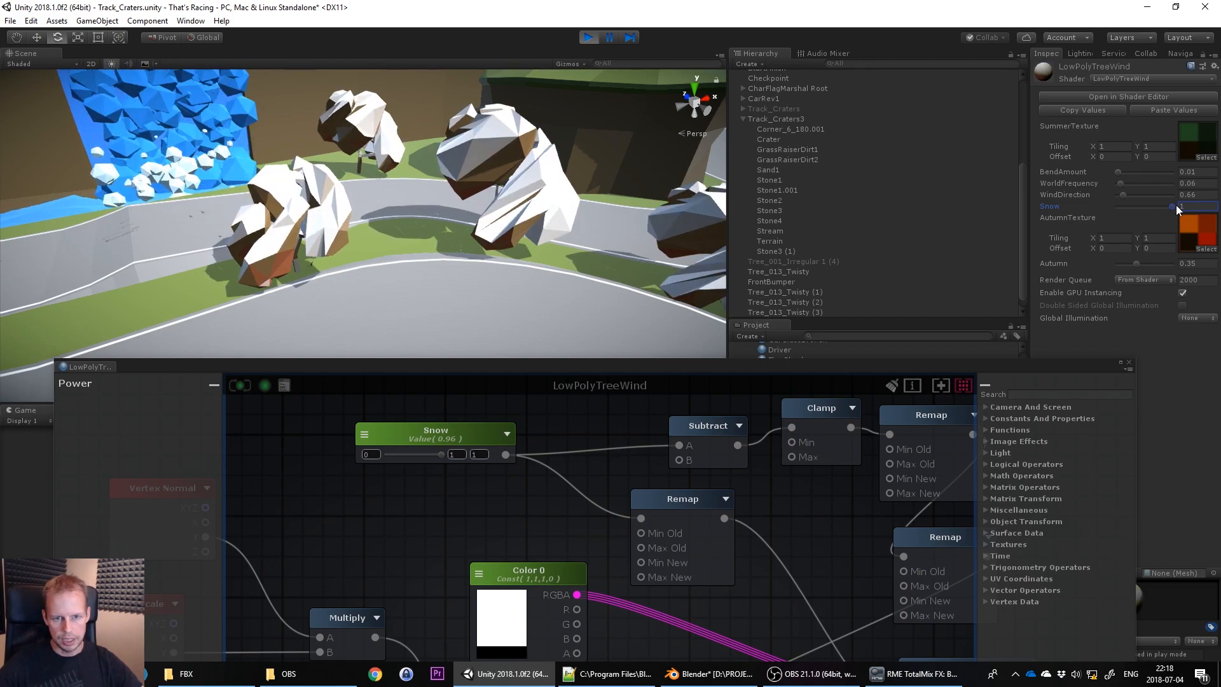
alt+drag(483, 261, 340, 245)
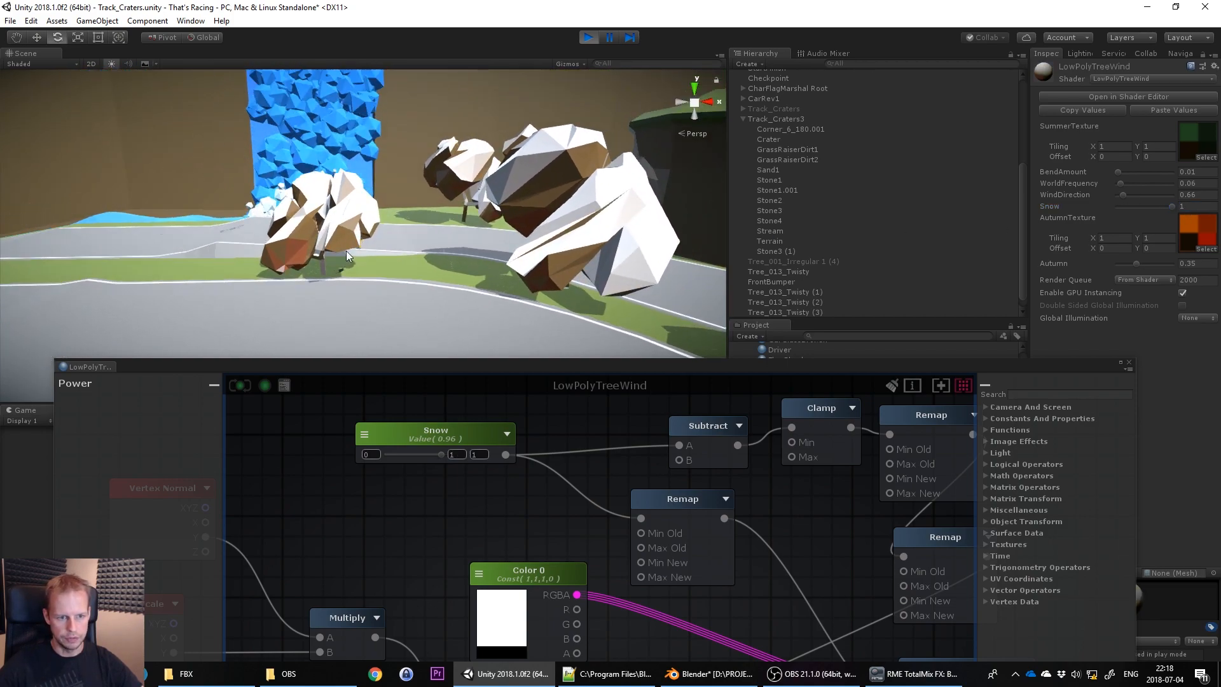
scroll(576, 265, down, 1)
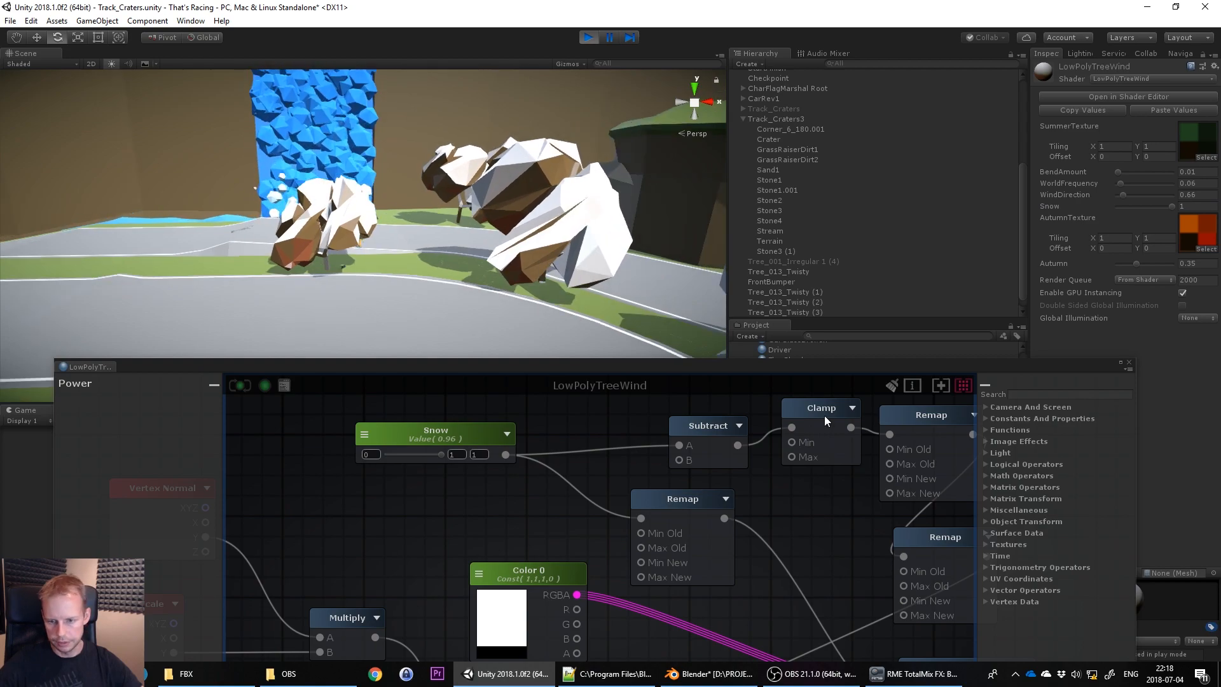
Inspect the settings of the Snow and Subtract nodes and move the Subtract node slightly closer to Snow
drag(752, 368, 589, 149)
right_drag(507, 222, 426, 293)
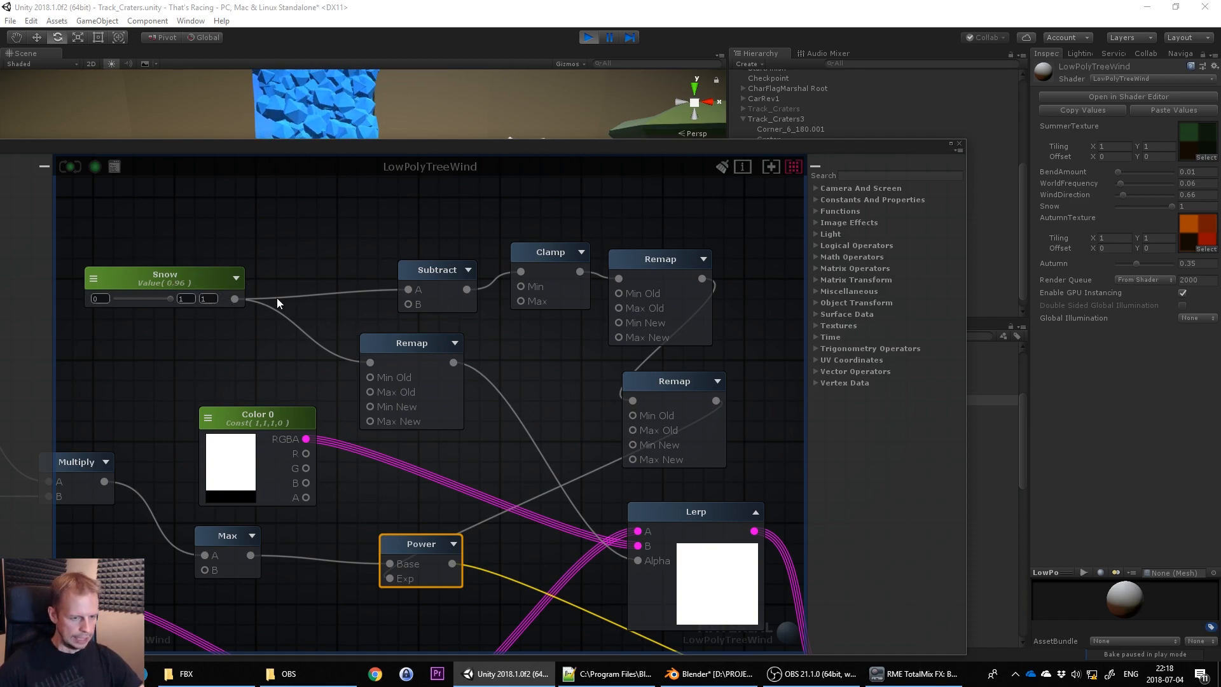
drag(350, 140, 753, 173)
scroll(327, 358, down, 6)
scroll(542, 381, up, 4)
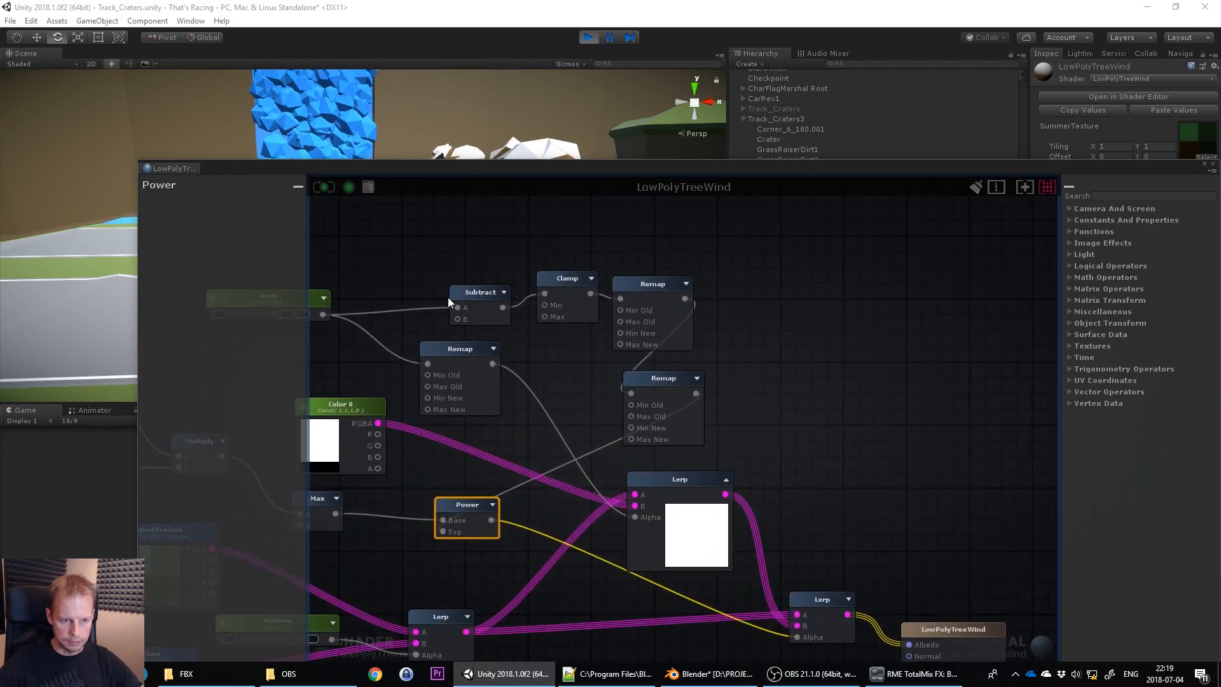
click(460, 308)
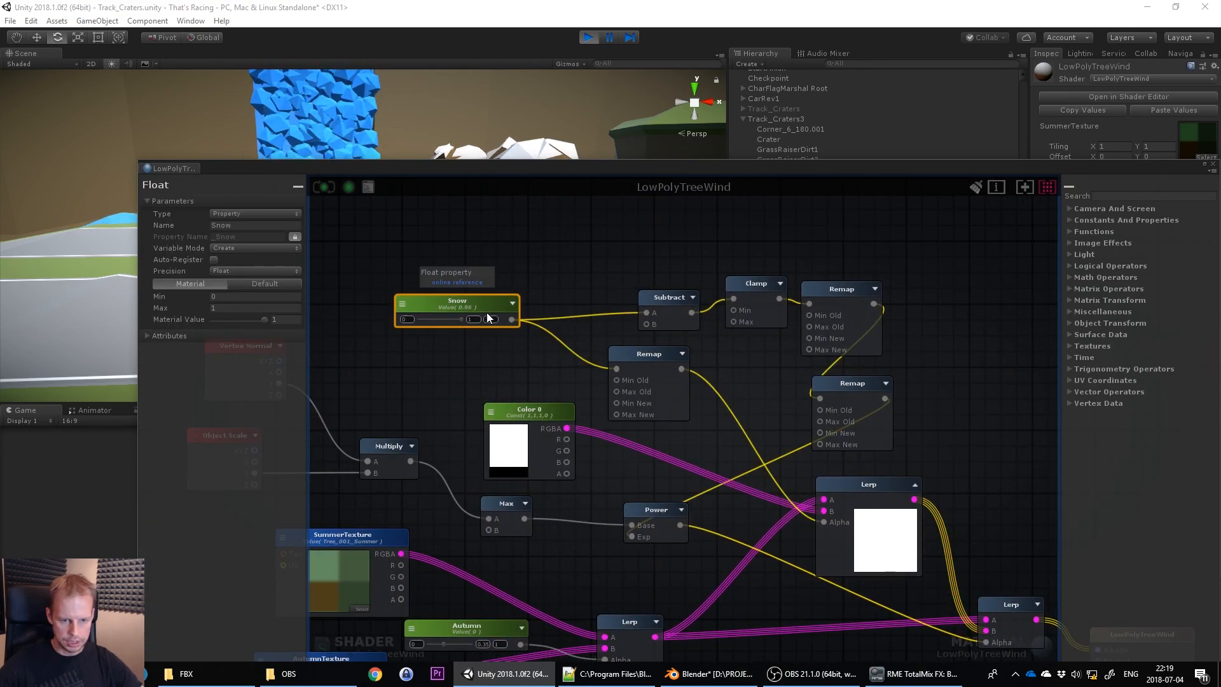
click(668, 302)
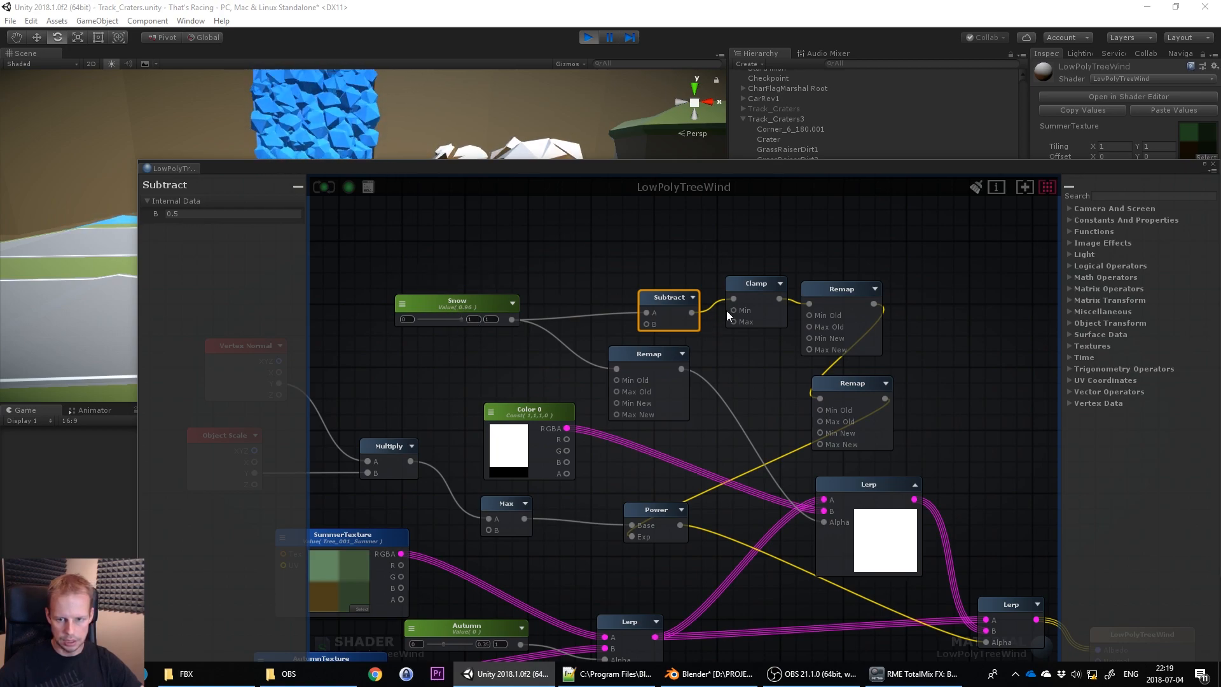
drag(661, 296, 648, 293)
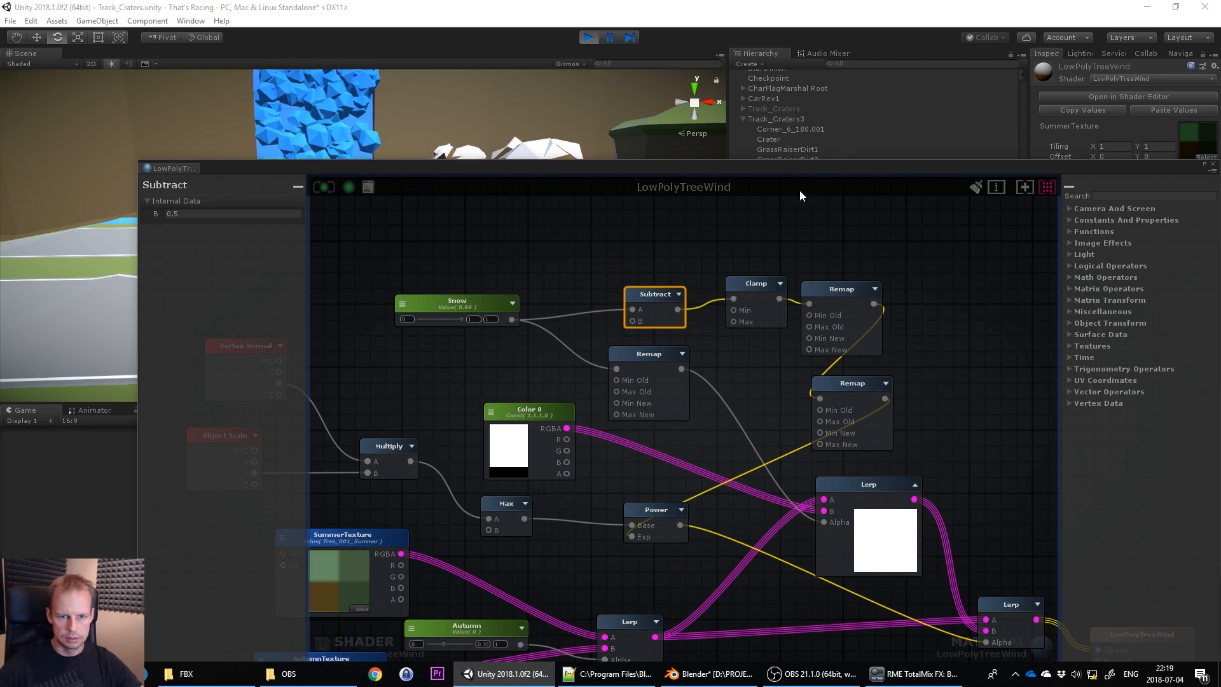
Lower the material's Snow to 0, inspect the Clamp node's limits, and raise Snow to 0.38 and finally to 0.53
drag(832, 169, 836, 302)
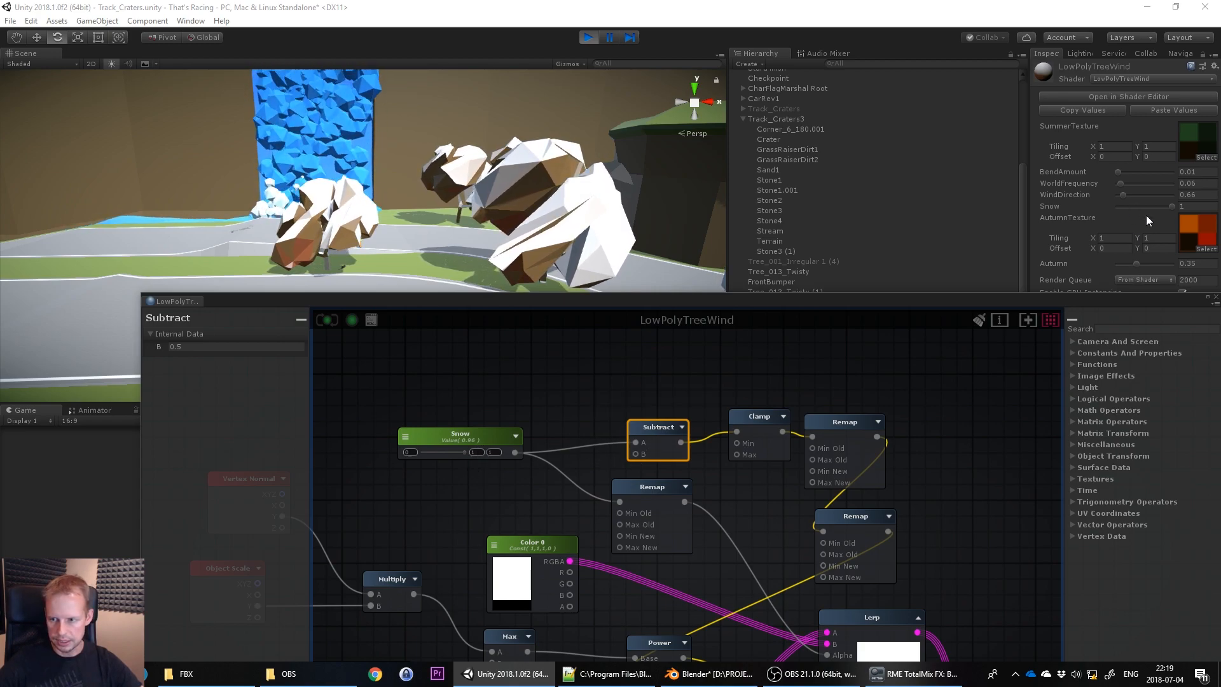
drag(1170, 206, 1118, 207)
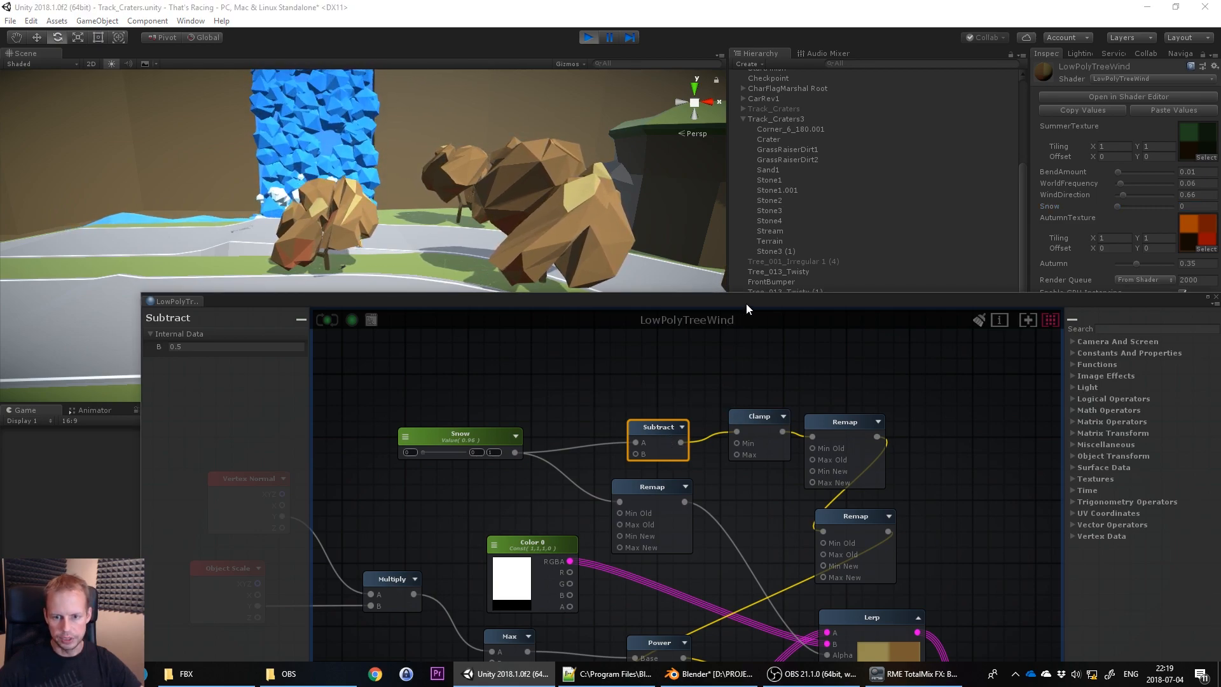
click(757, 416)
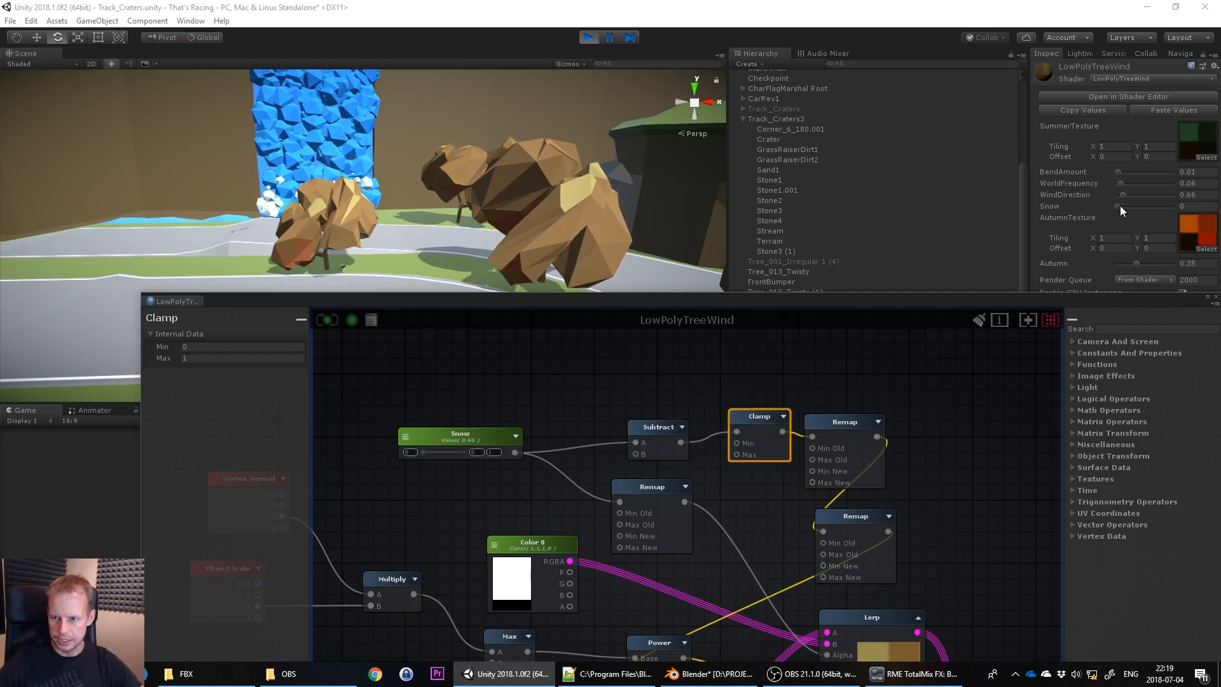
drag(1117, 206, 1140, 207)
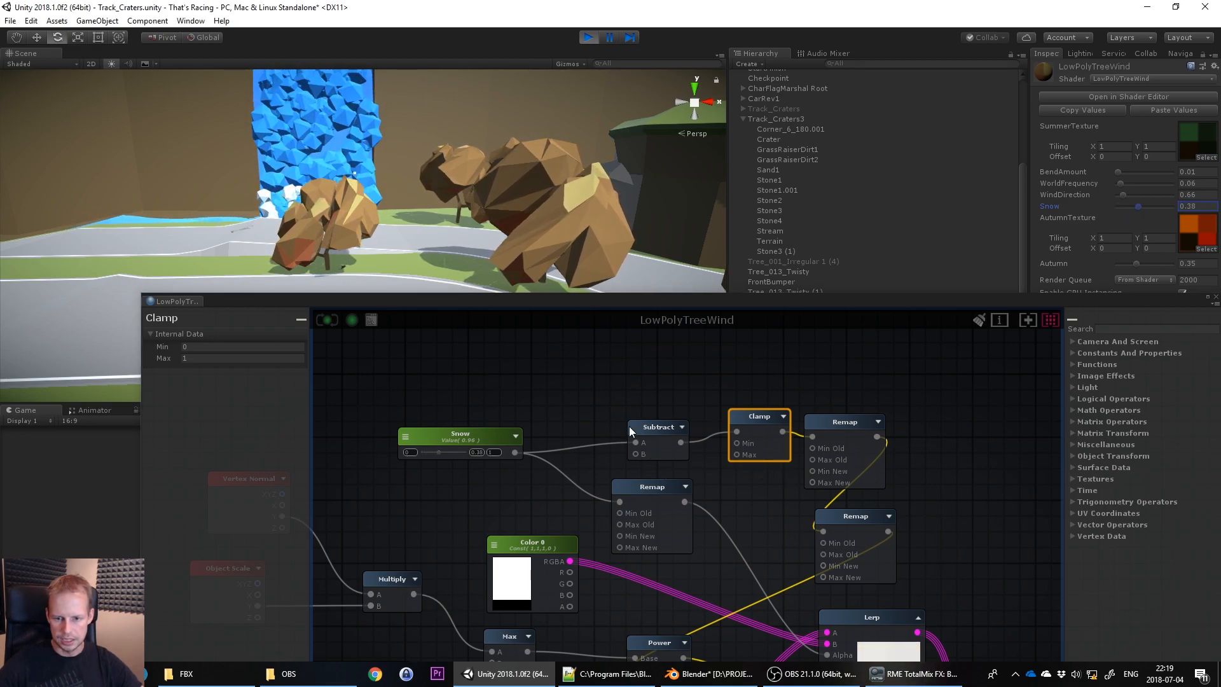
mouse_move(758, 423)
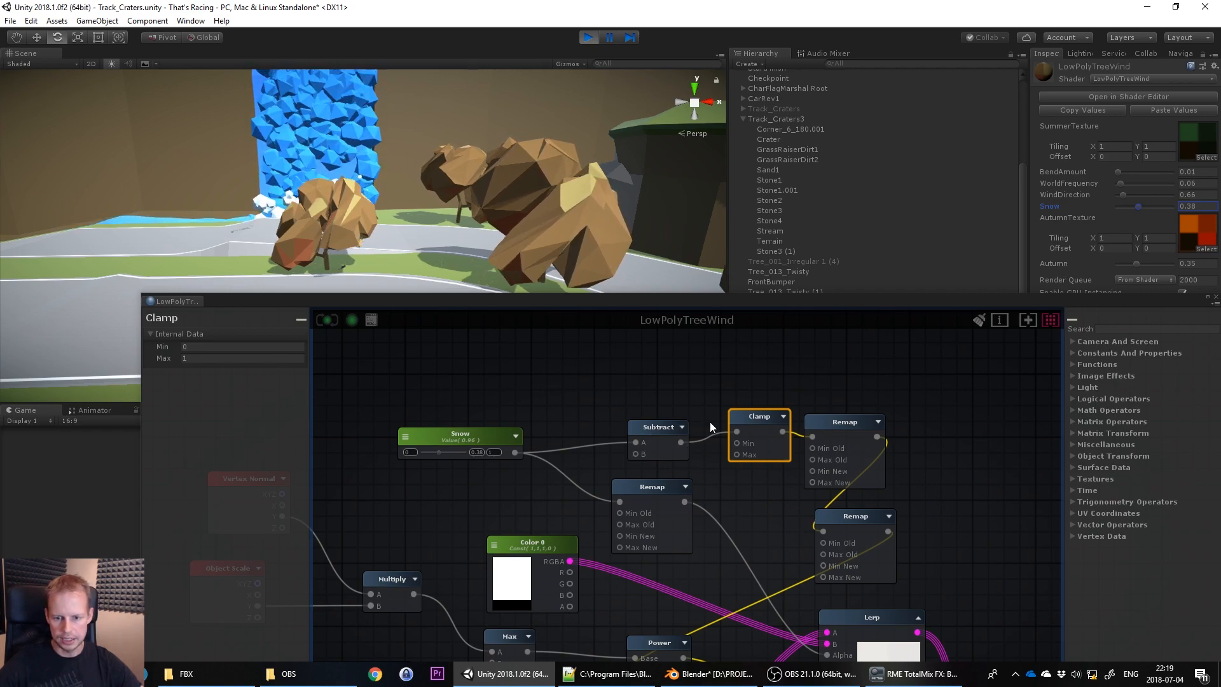
drag(1138, 206, 1150, 205)
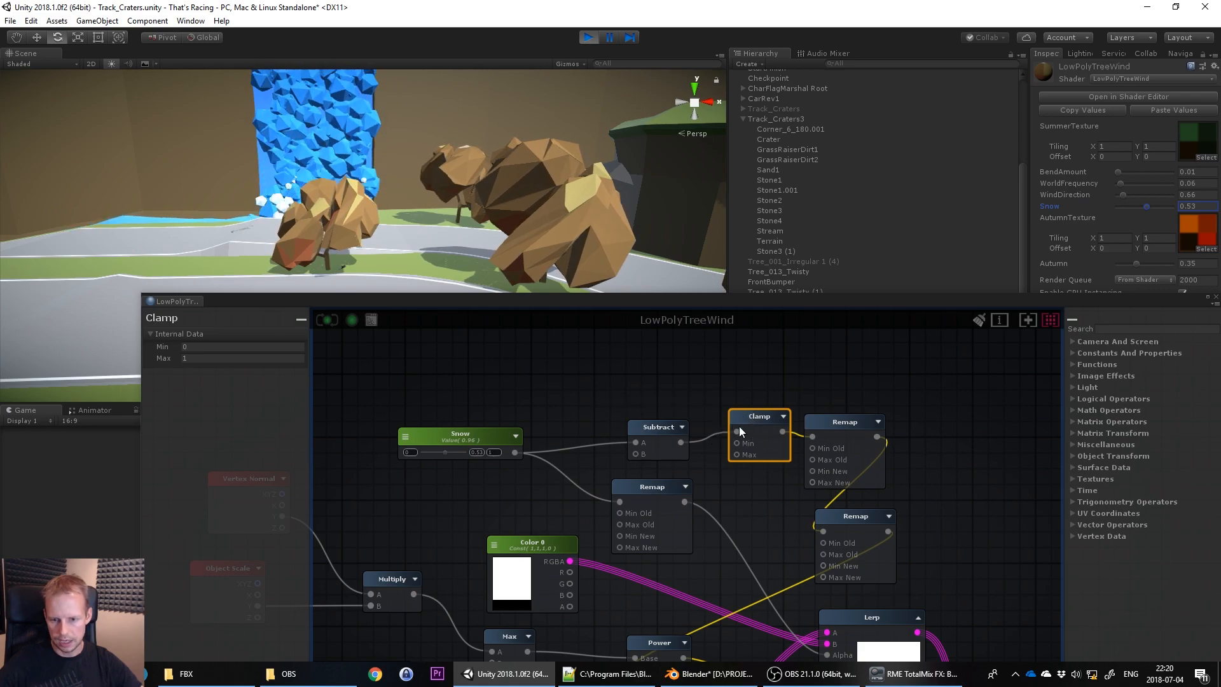
Inspect the Remap node after Clamp, then separate the second Remap node from it and examine its range values
click(848, 421)
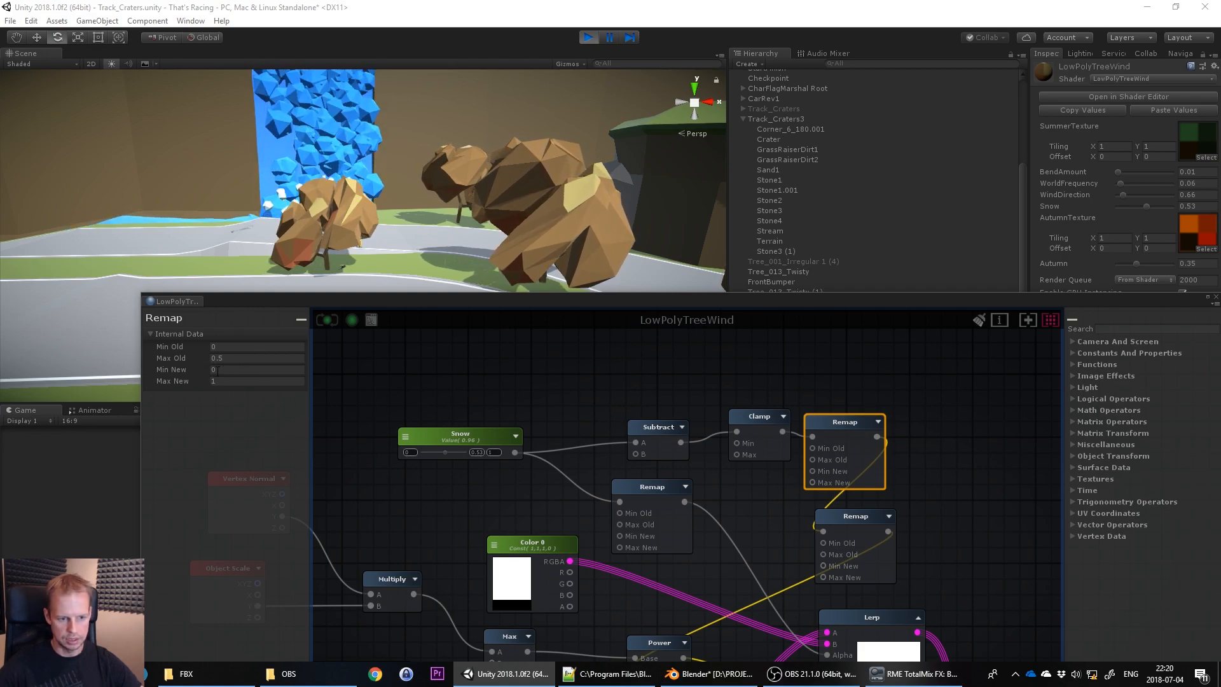
drag(880, 528, 980, 511)
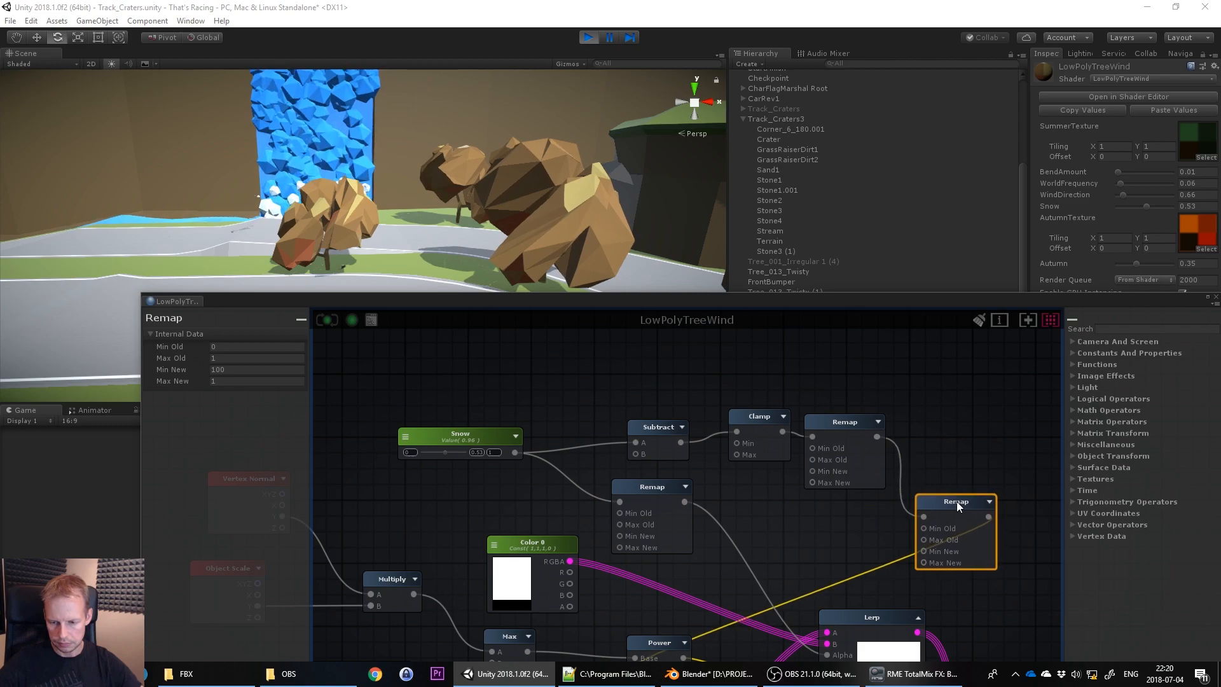
middle_drag(968, 456, 853, 406)
scroll(846, 438, up, 4)
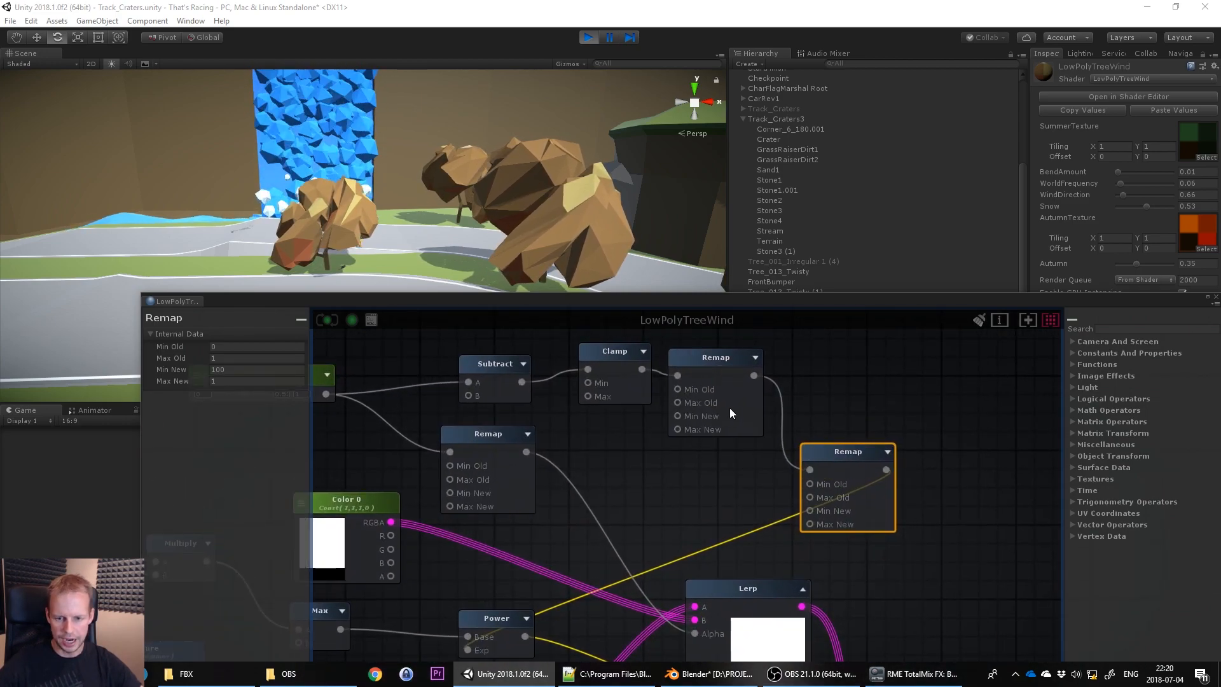
scroll(634, 446, down, 2)
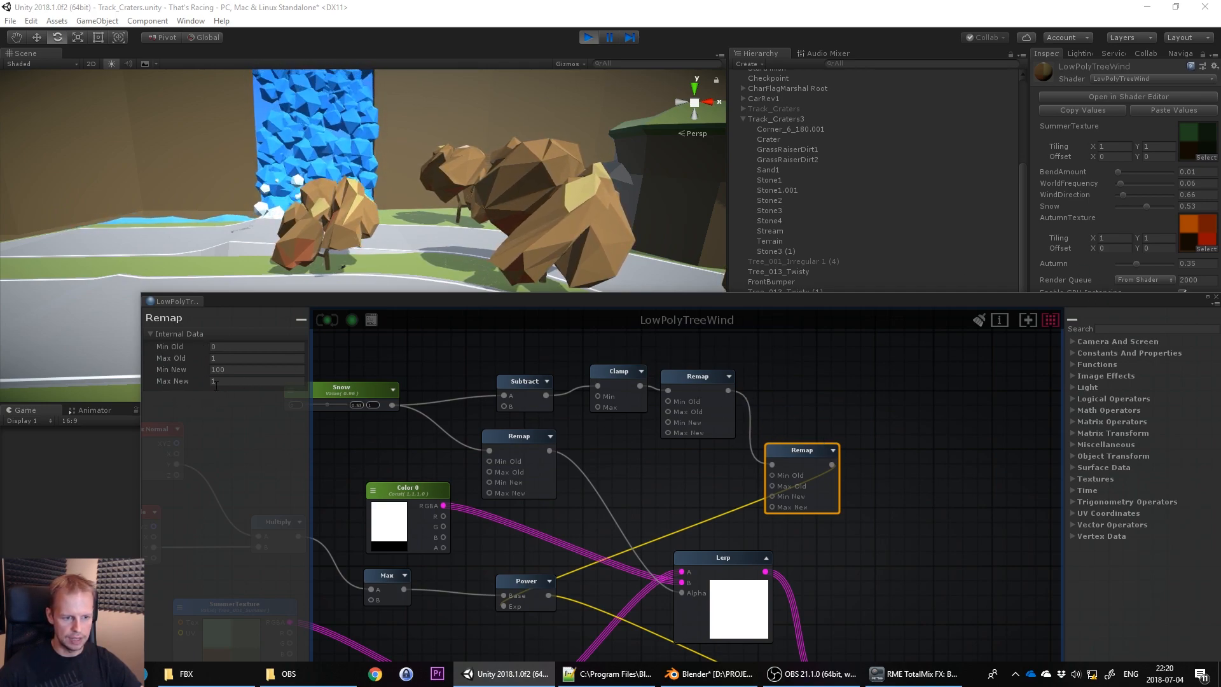
Reposition the Power node between Max and the Lerp nodes, then review the Snow and Vertex Normal branches feeding it
middle_drag(668, 470, 808, 368)
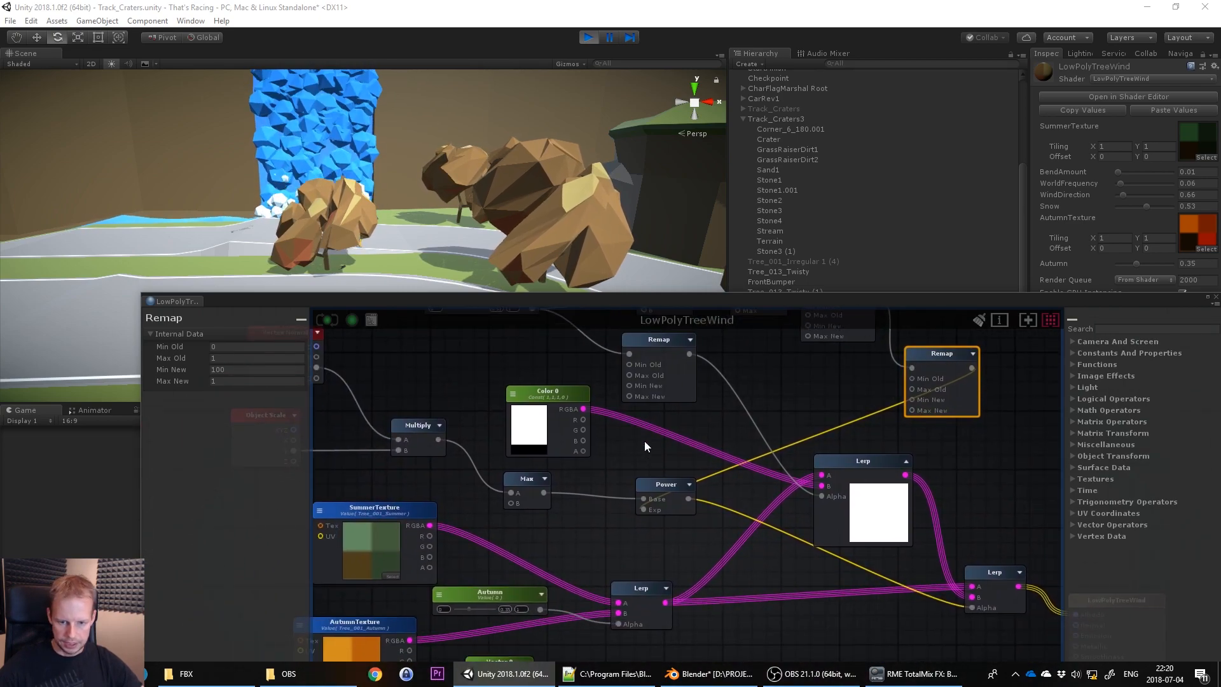
drag(660, 490, 695, 488)
middle_drag(568, 475, 653, 456)
drag(780, 463, 793, 465)
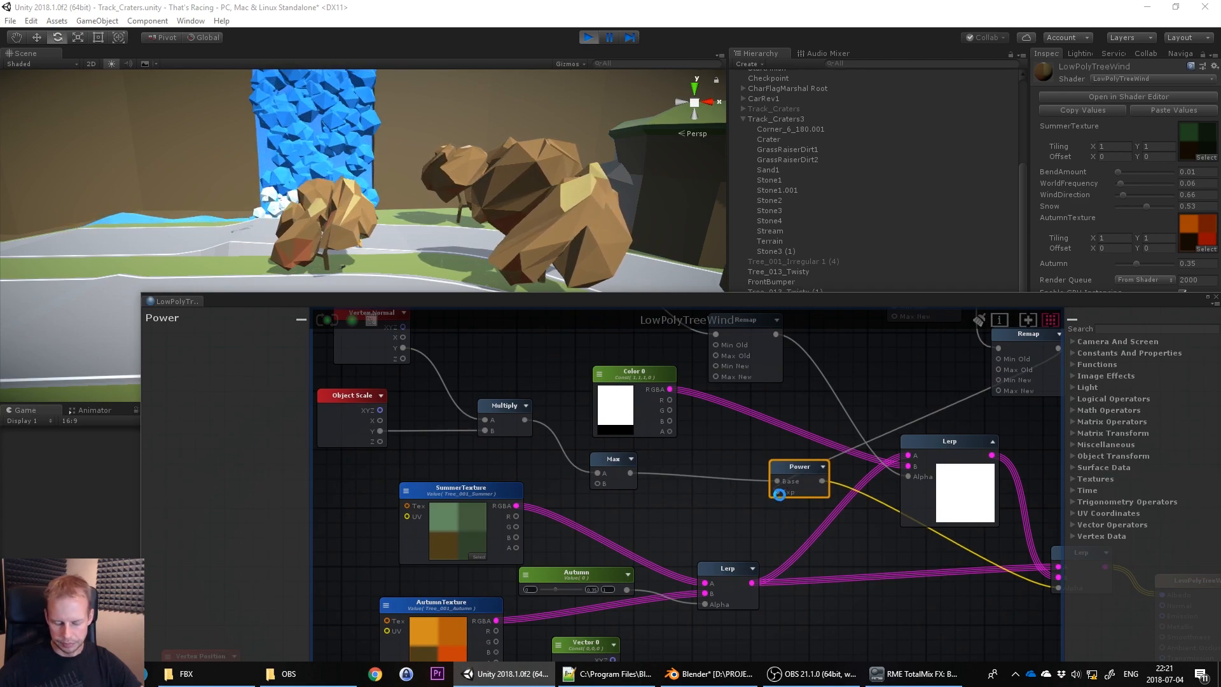
drag(797, 470, 775, 479)
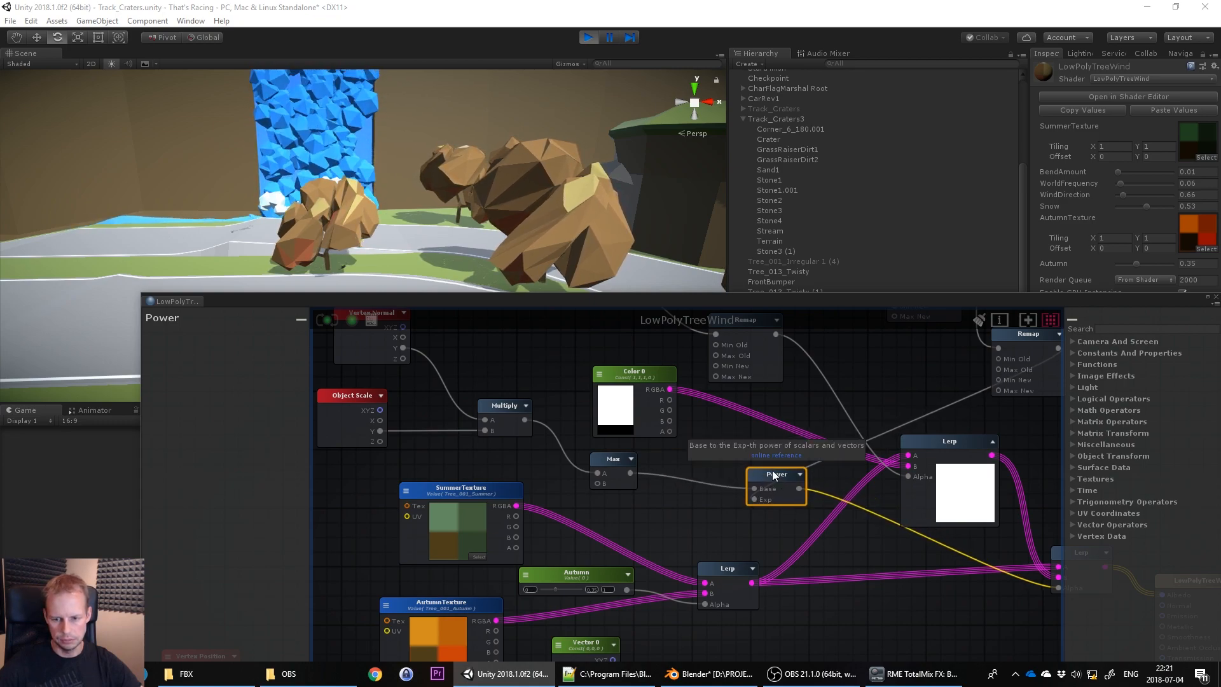
middle_drag(812, 435, 794, 457)
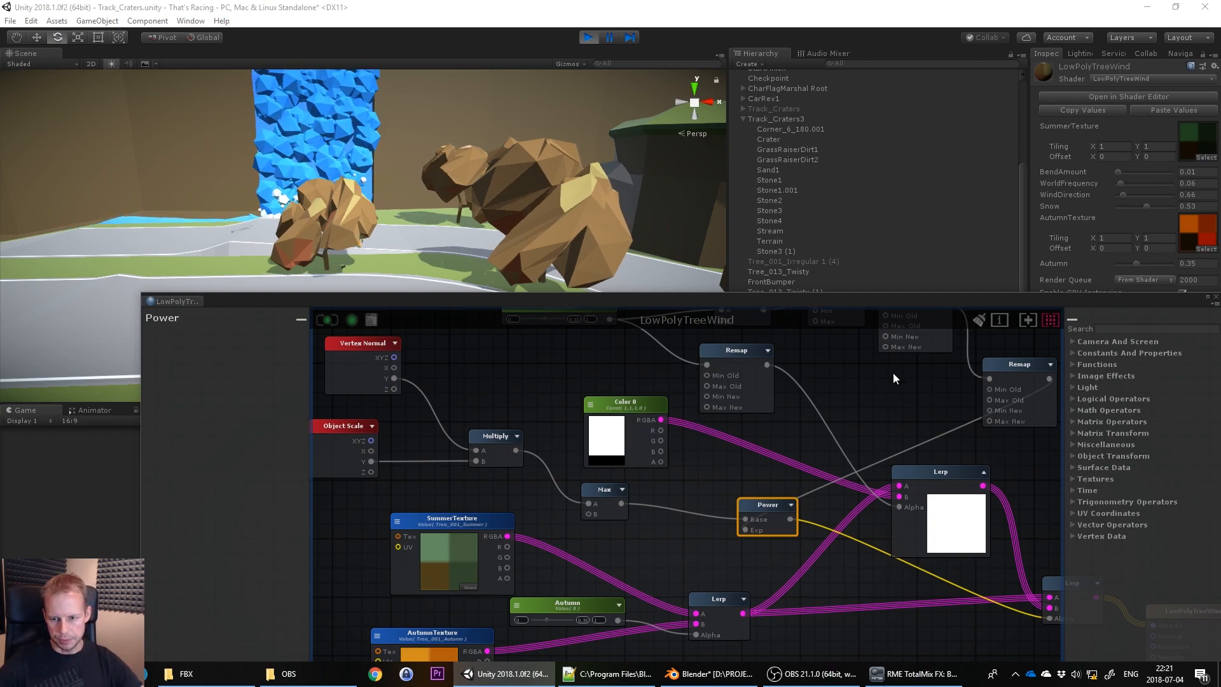
middle_drag(941, 357, 924, 427)
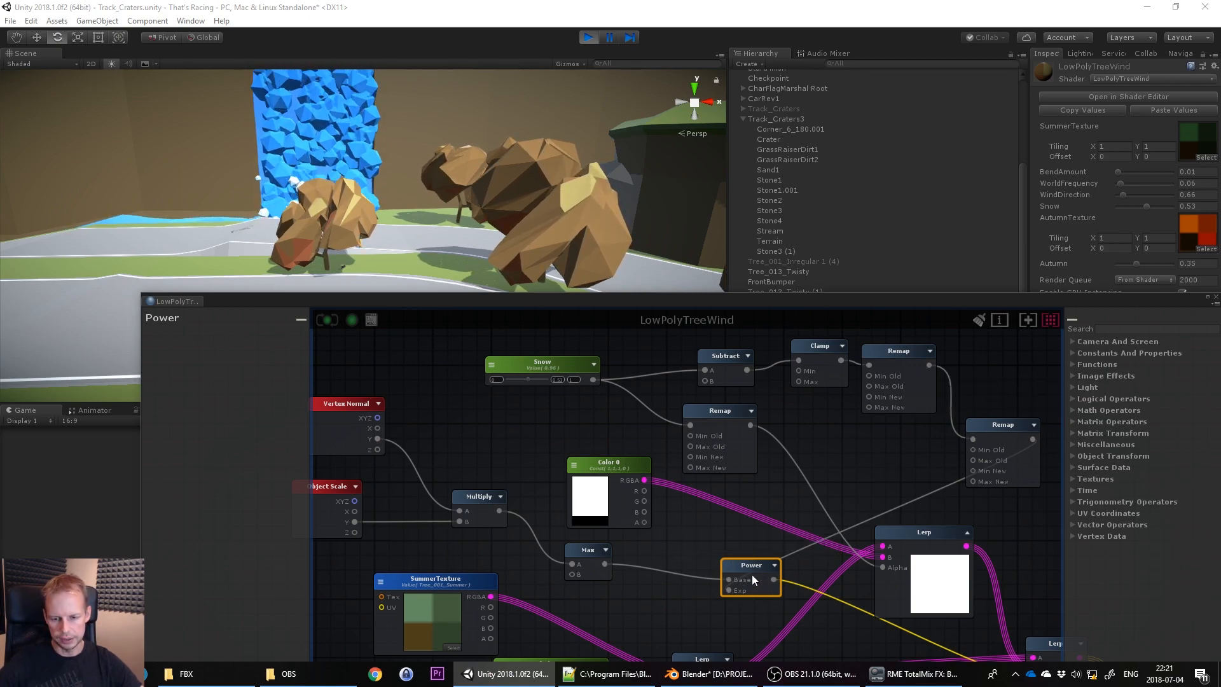
middle_drag(759, 574, 775, 578)
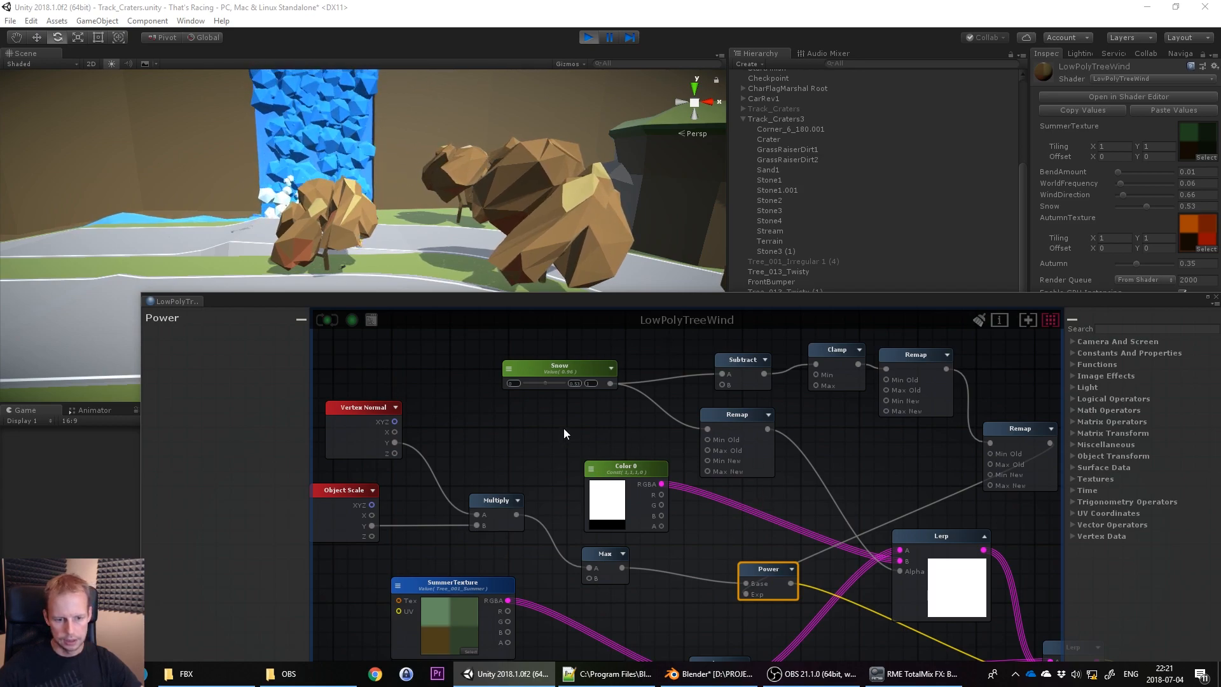
middle_drag(585, 416, 616, 414)
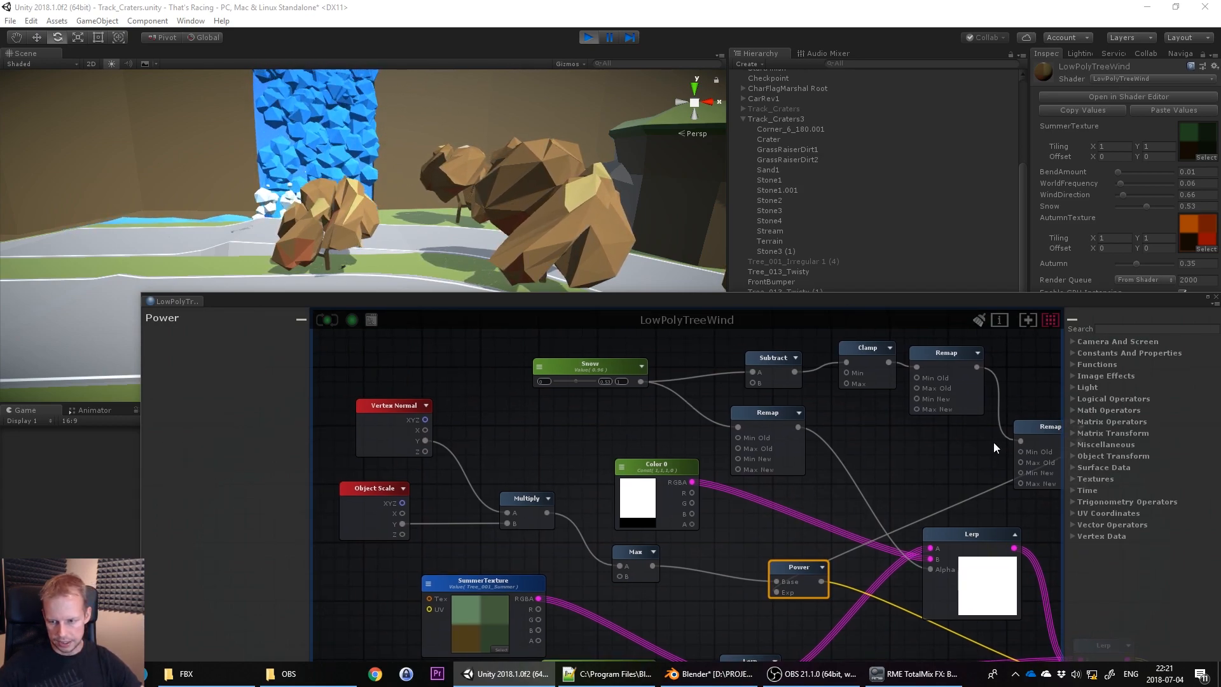
Move the Vertex Normal node slightly up, then select the large twisty tree and examine its faces from a new angle
drag(373, 411, 379, 399)
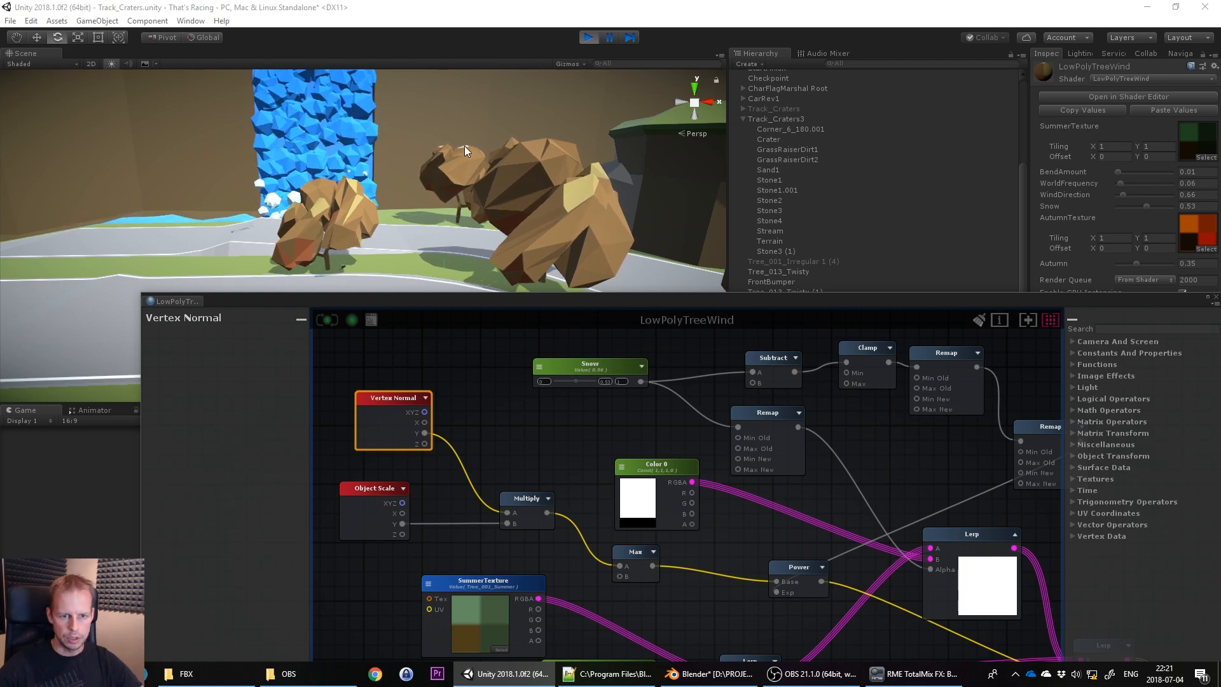
middle_drag(459, 143, 471, 165)
alt+drag(471, 163, 605, 189)
alt+drag(605, 254, 531, 186)
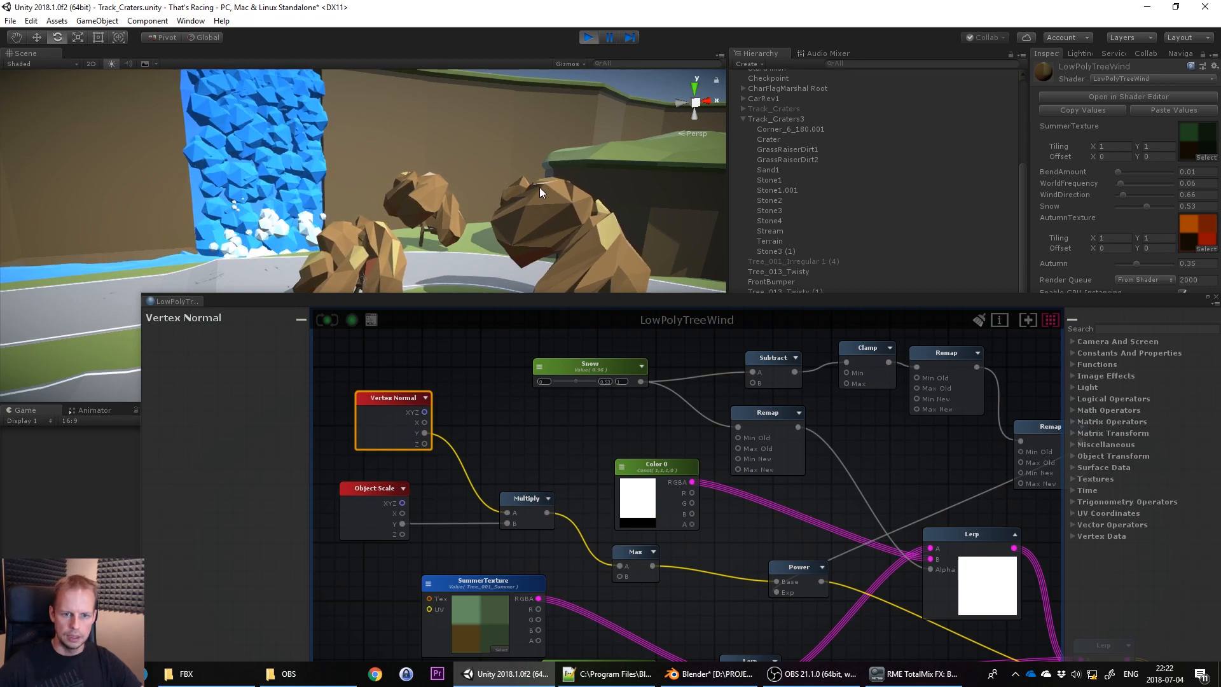
click(506, 220)
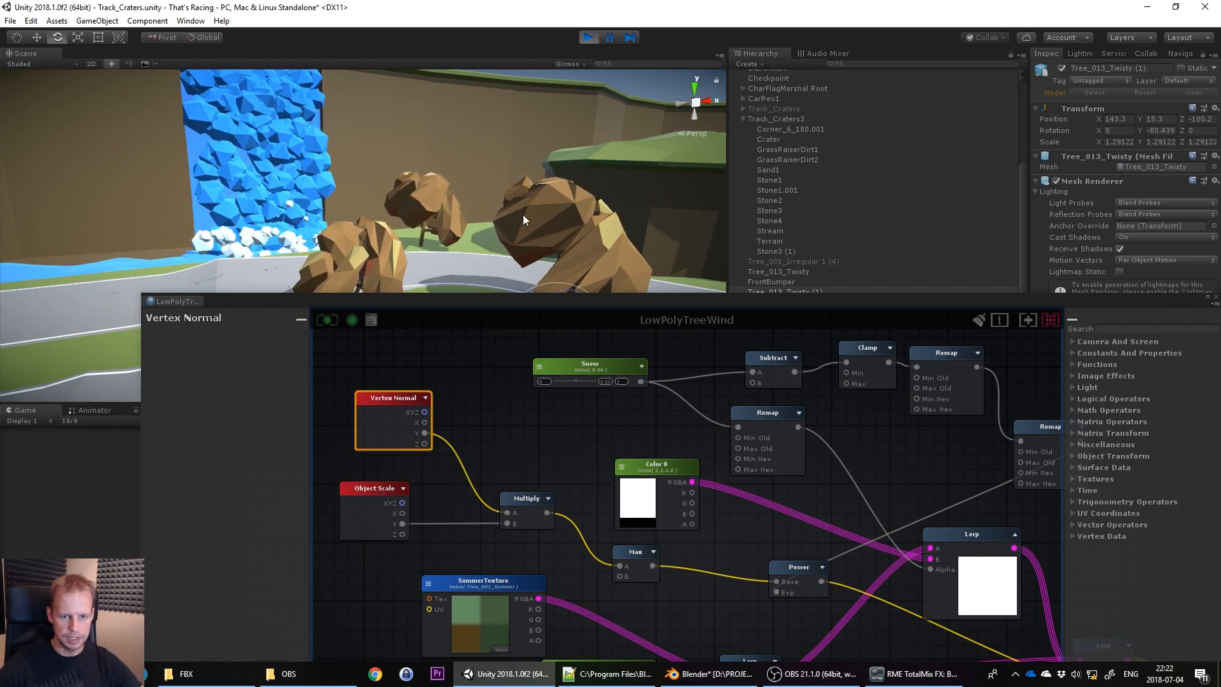
scroll(551, 207, down, 1)
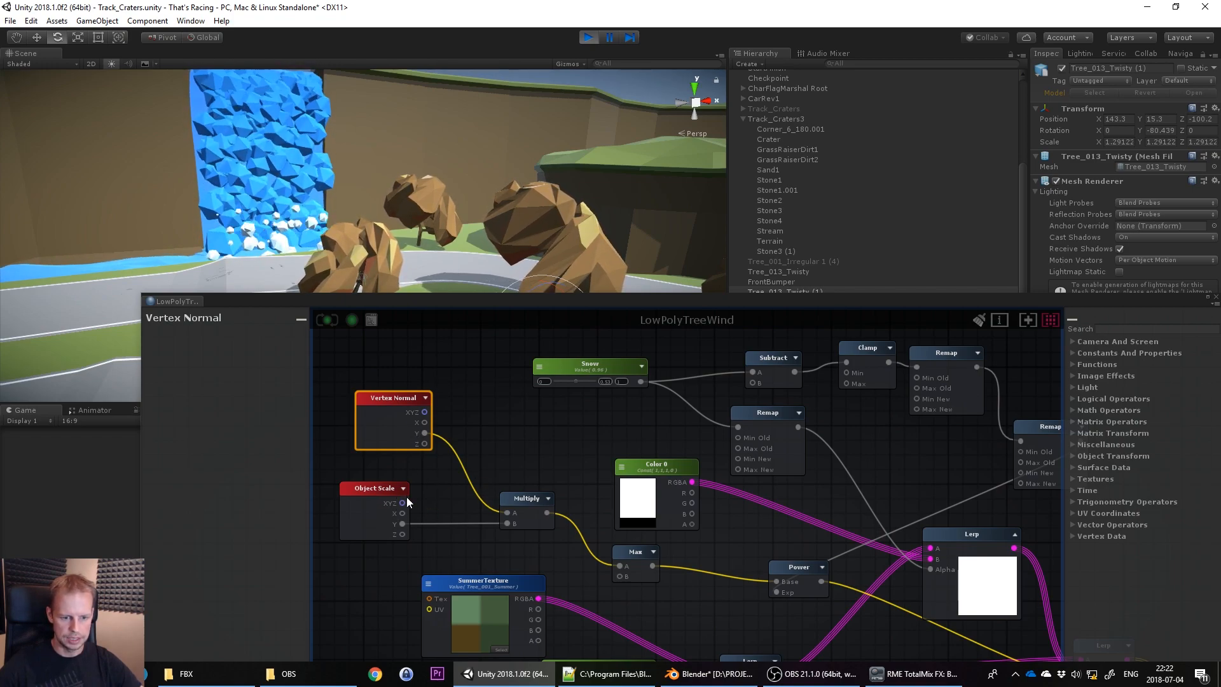
Inspect the Max node's B value and follow its output through Power to the final Lerp
scroll(559, 441, down, 5)
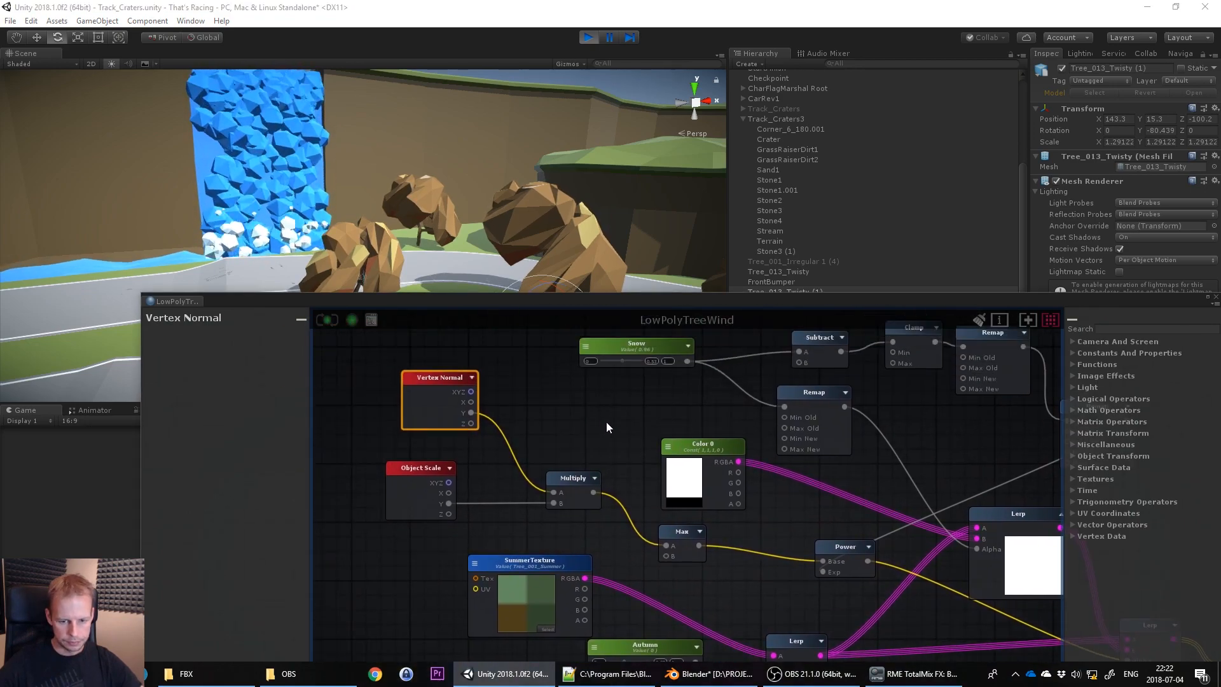
click(660, 513)
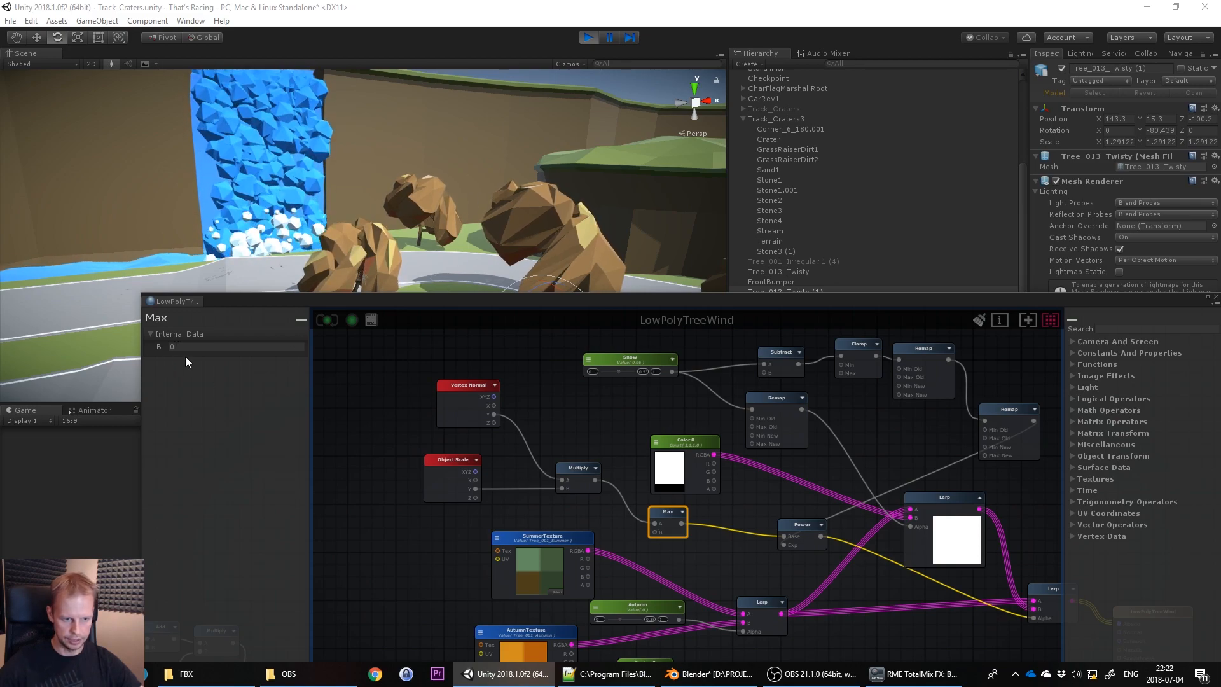
right_drag(766, 475, 611, 433)
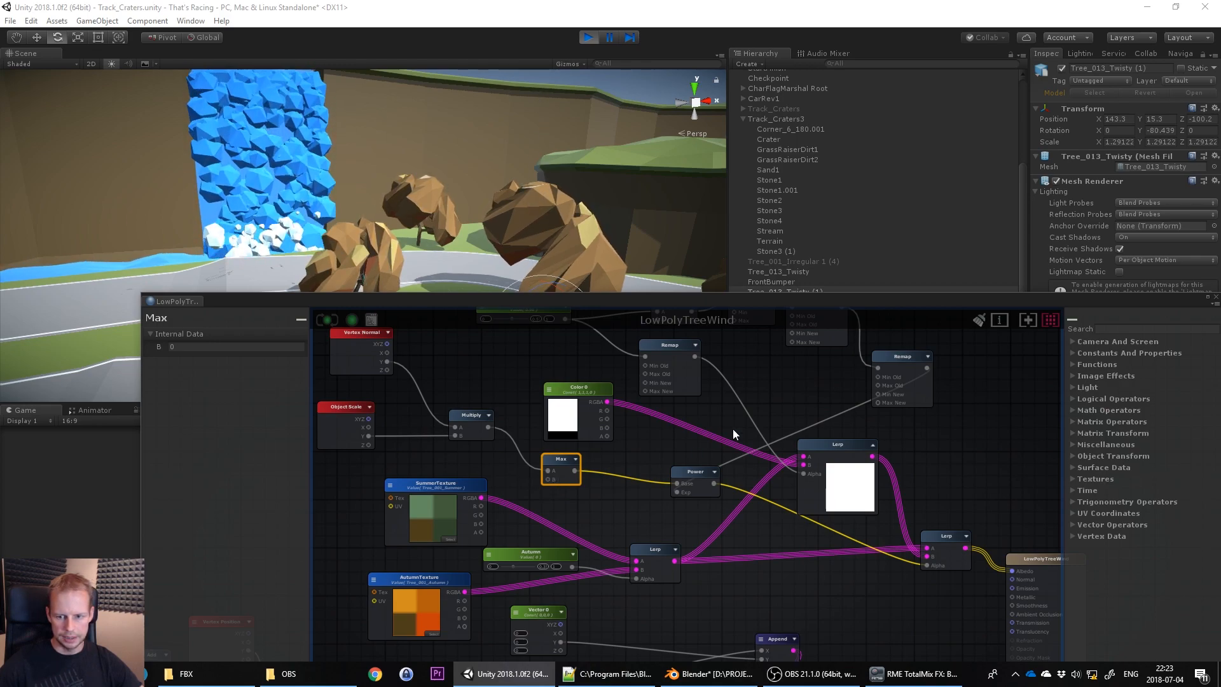
right_drag(777, 369, 781, 408)
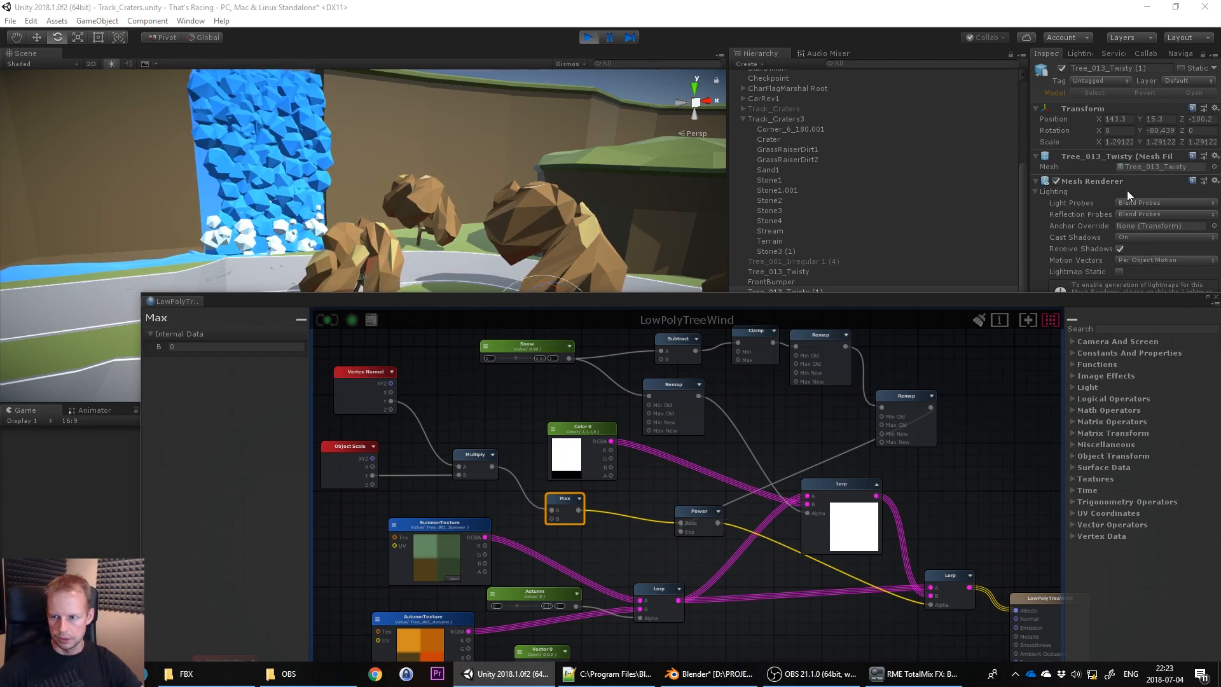
Move the shader graph window aside to uncover the tree's material settings and place the Max node lower in the graph
scroll(938, 226, down, 1)
drag(895, 304, 558, 474)
click(793, 402)
drag(478, 475, 545, 213)
drag(526, 278, 708, 296)
Raise the material's Snow to 0.98 and finally to 1
click(1146, 206)
drag(1145, 205, 1169, 200)
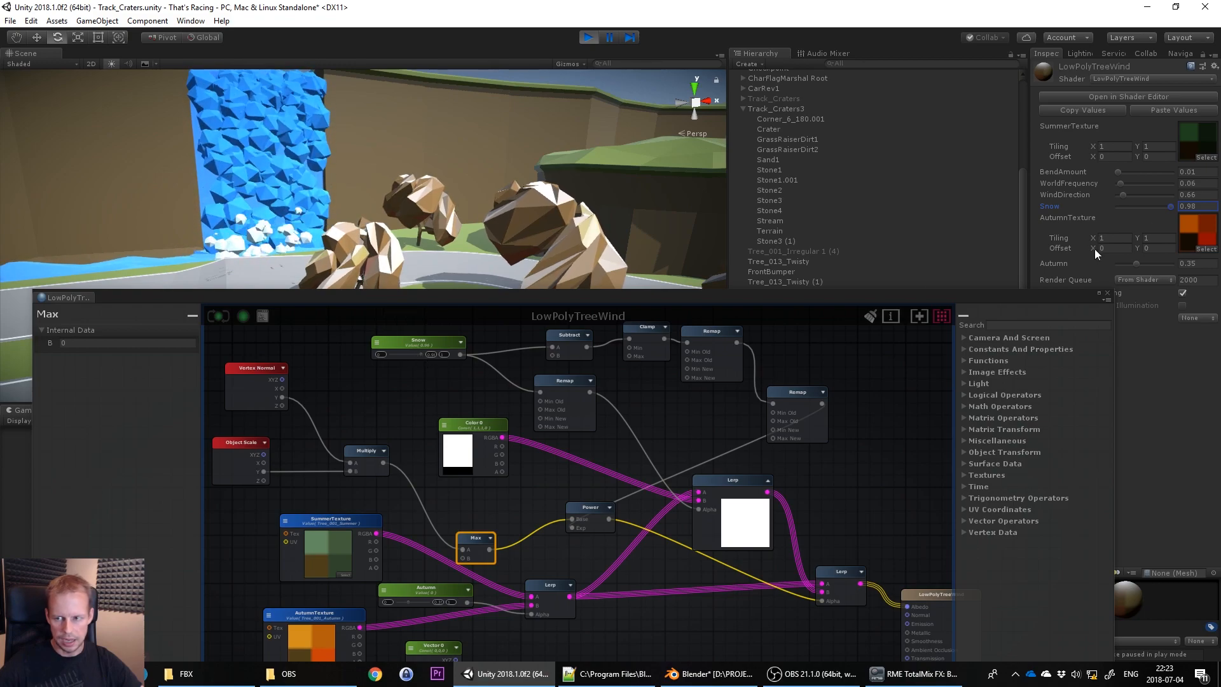
drag(1172, 207, 1180, 207)
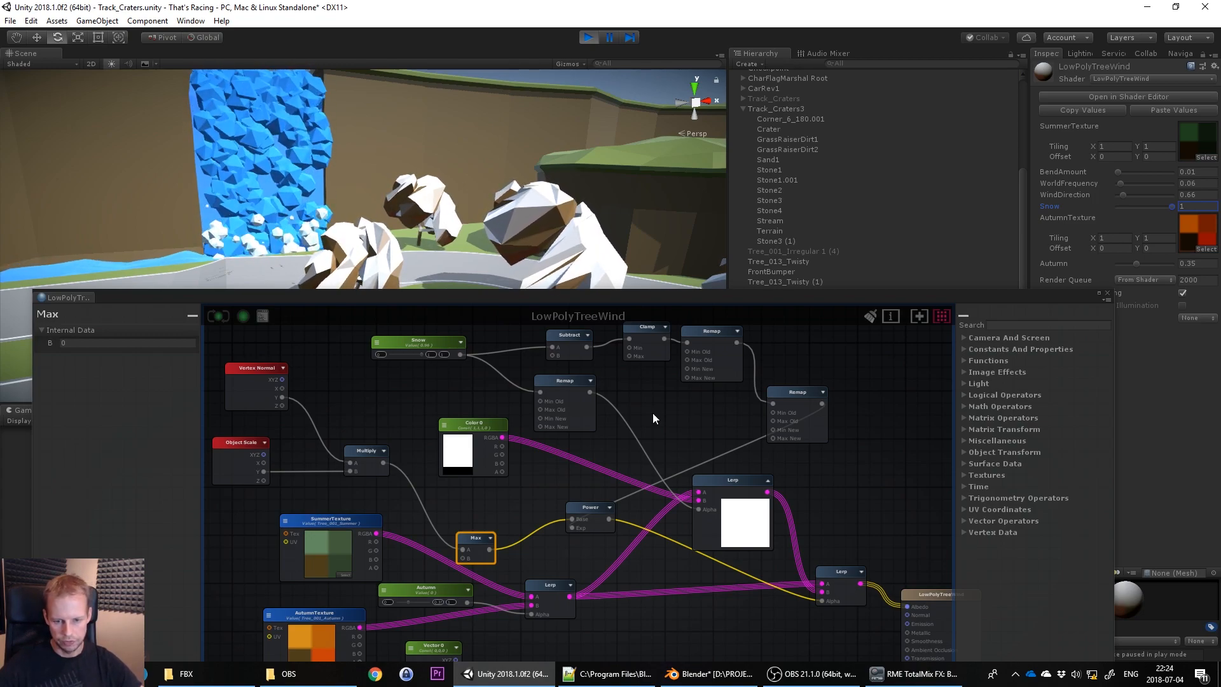
Survey the whole shader graph, then inspect the World Position node and the Add node that combines its X and Z
scroll(784, 468, down, 3)
scroll(773, 509, down, 2)
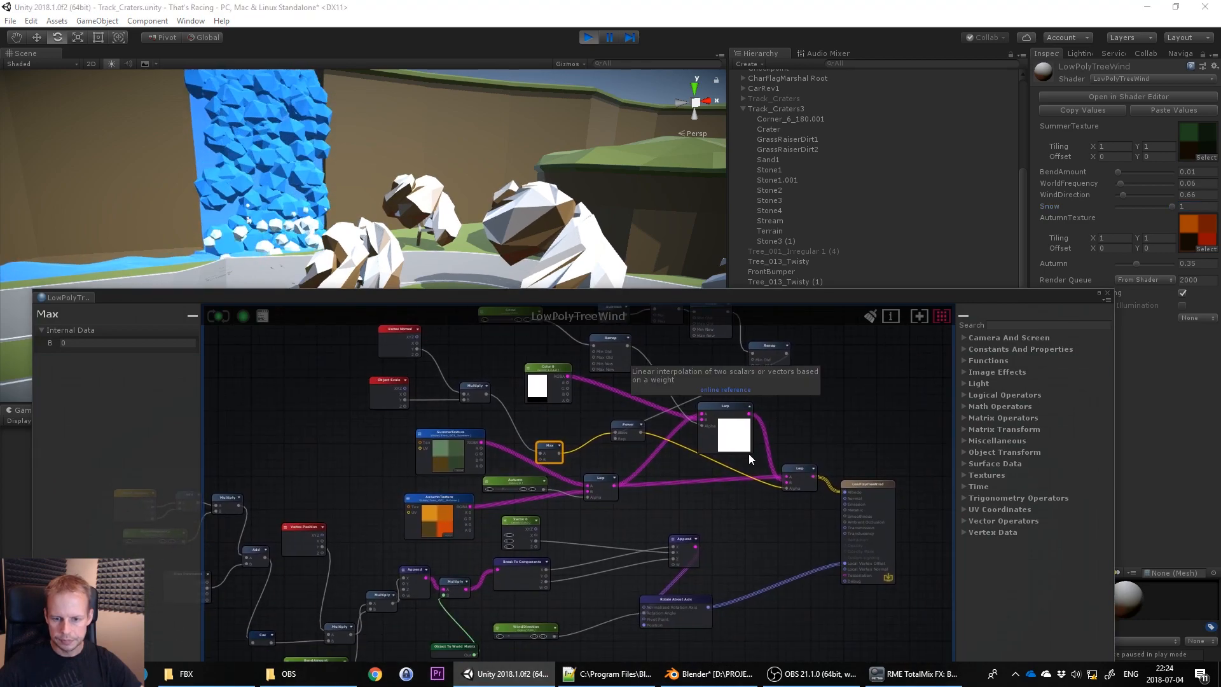
scroll(673, 455, down, 1)
scroll(673, 455, down, 1)
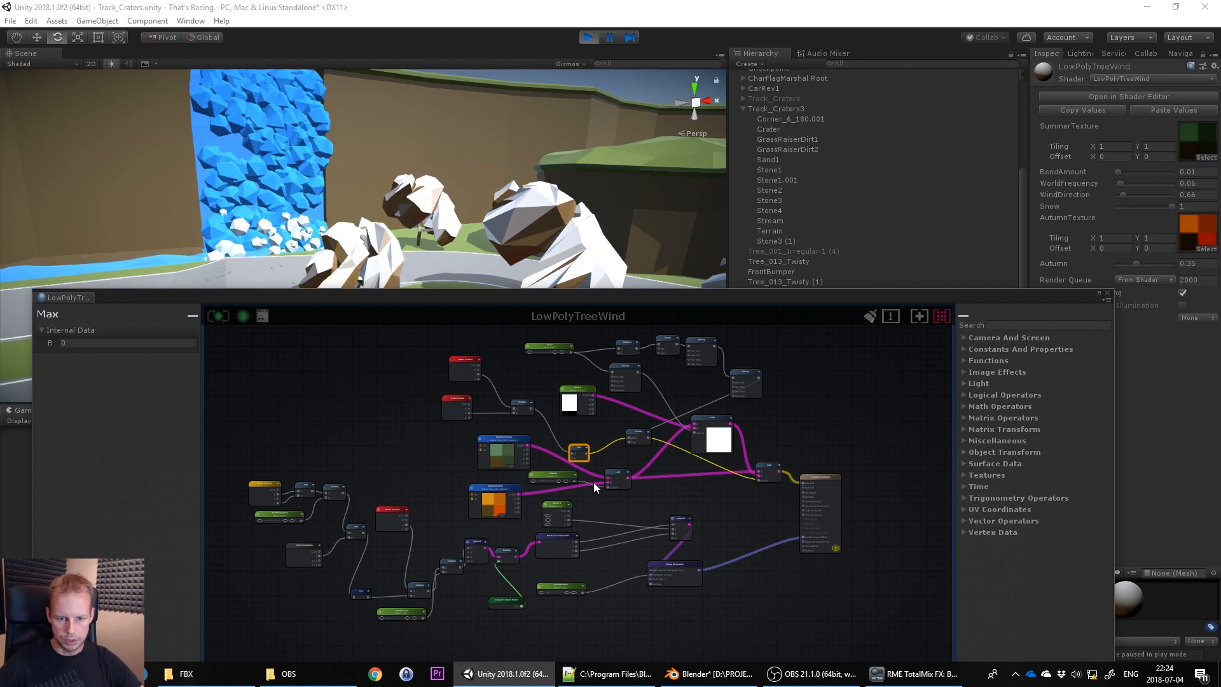
scroll(467, 494, up, 5)
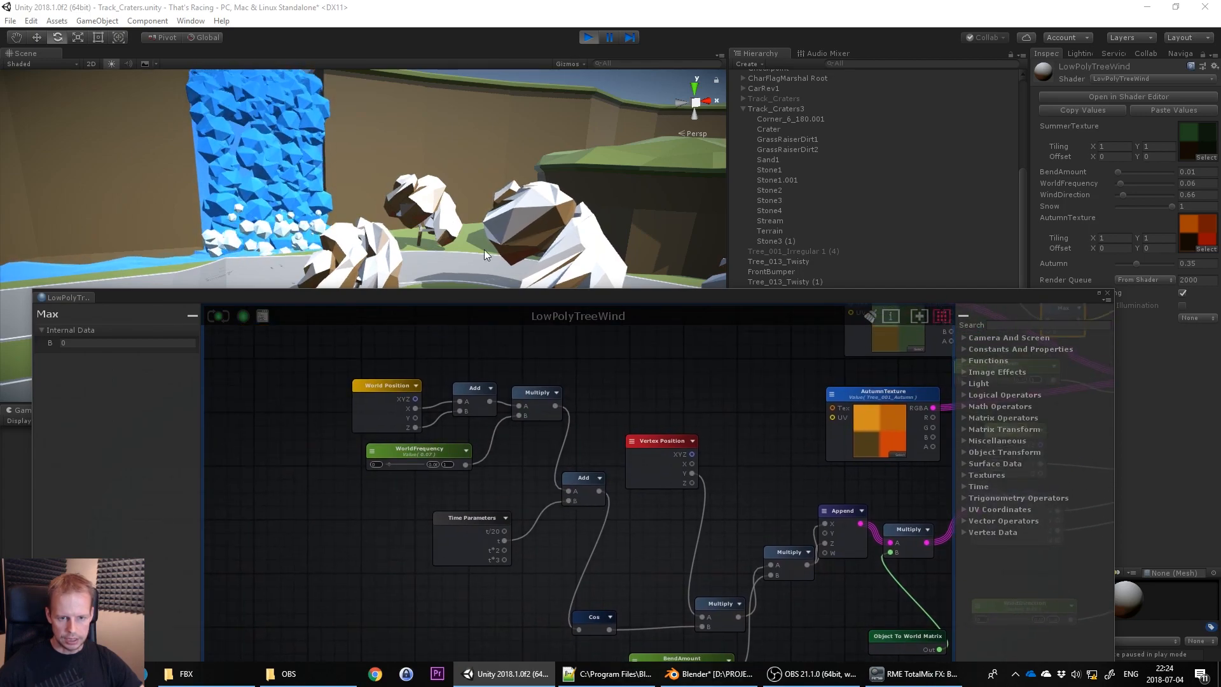
click(397, 385)
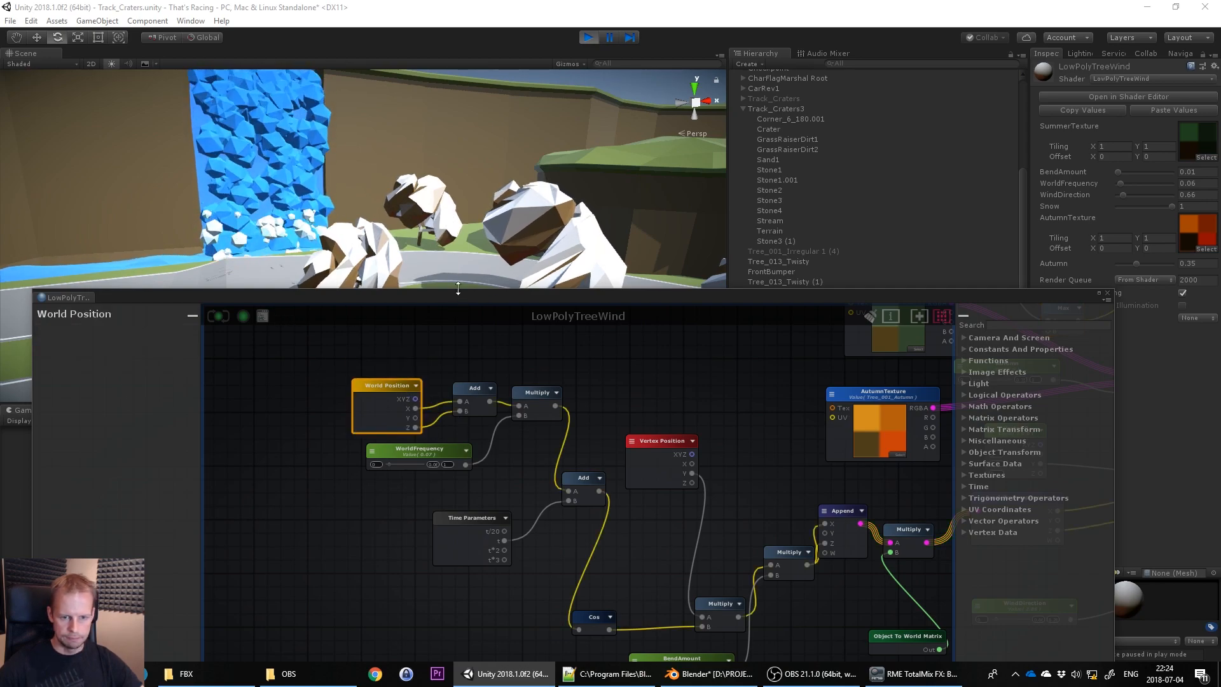
click(469, 390)
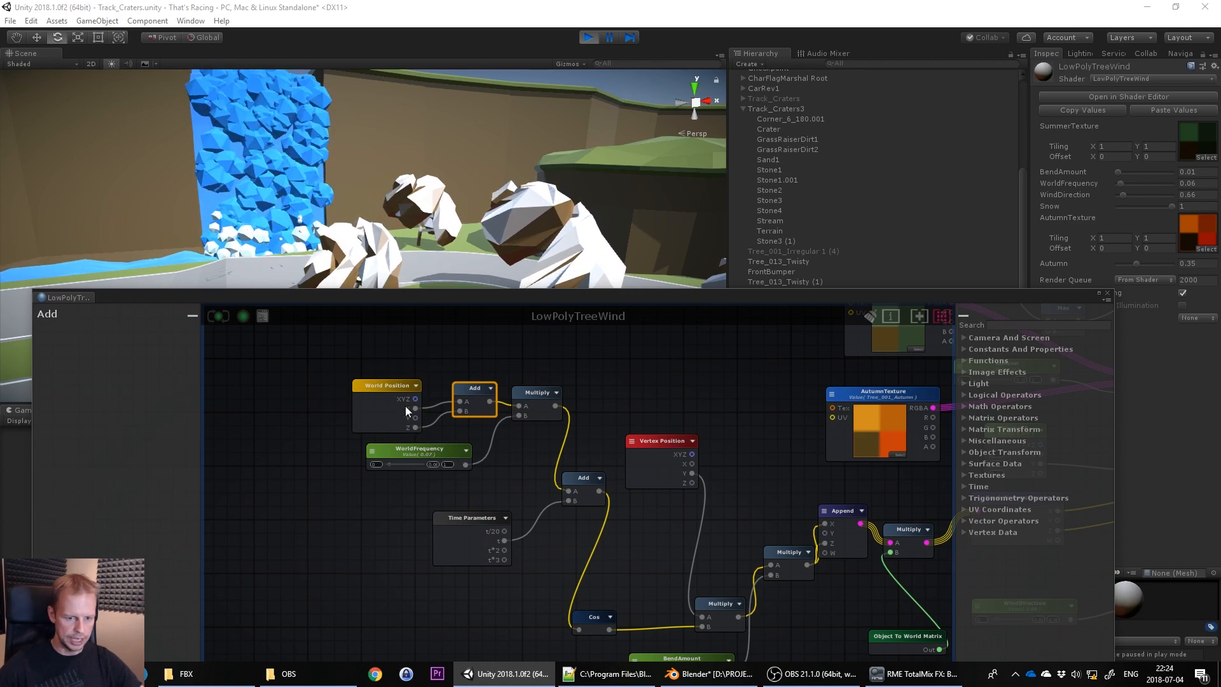
Show the trees along the track from farther away and higher up in the scene
scroll(489, 252, down, 4)
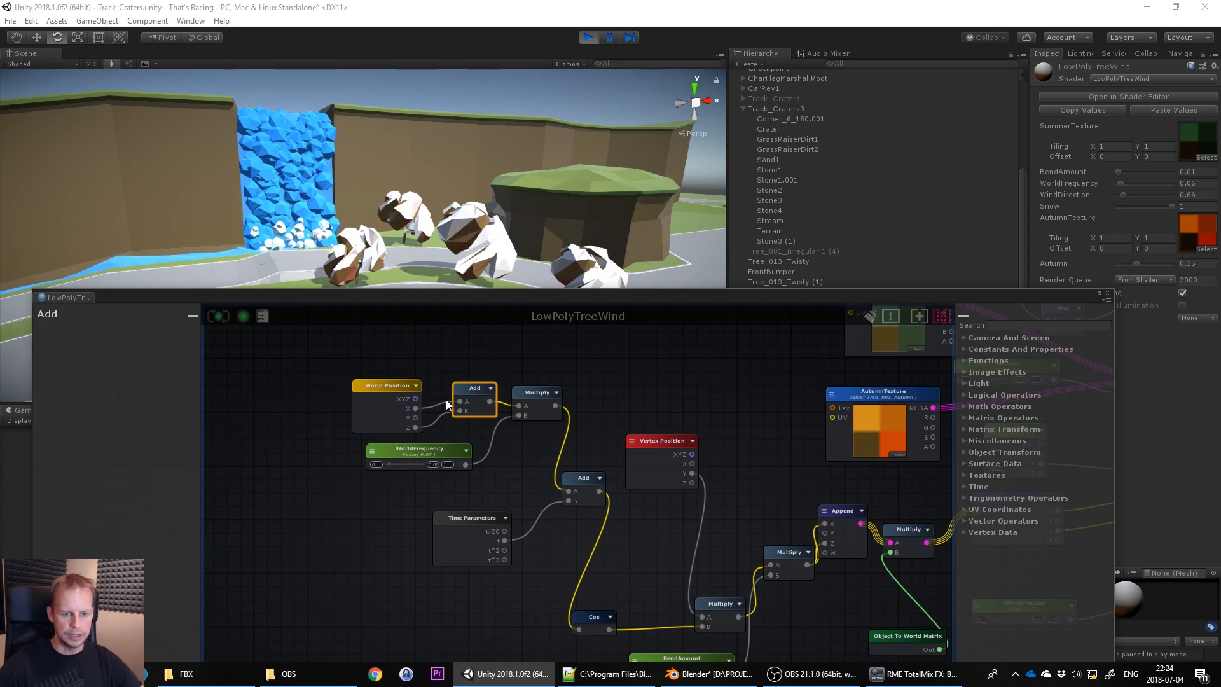
scroll(478, 196, down, 2)
alt+drag(479, 196, 512, 292)
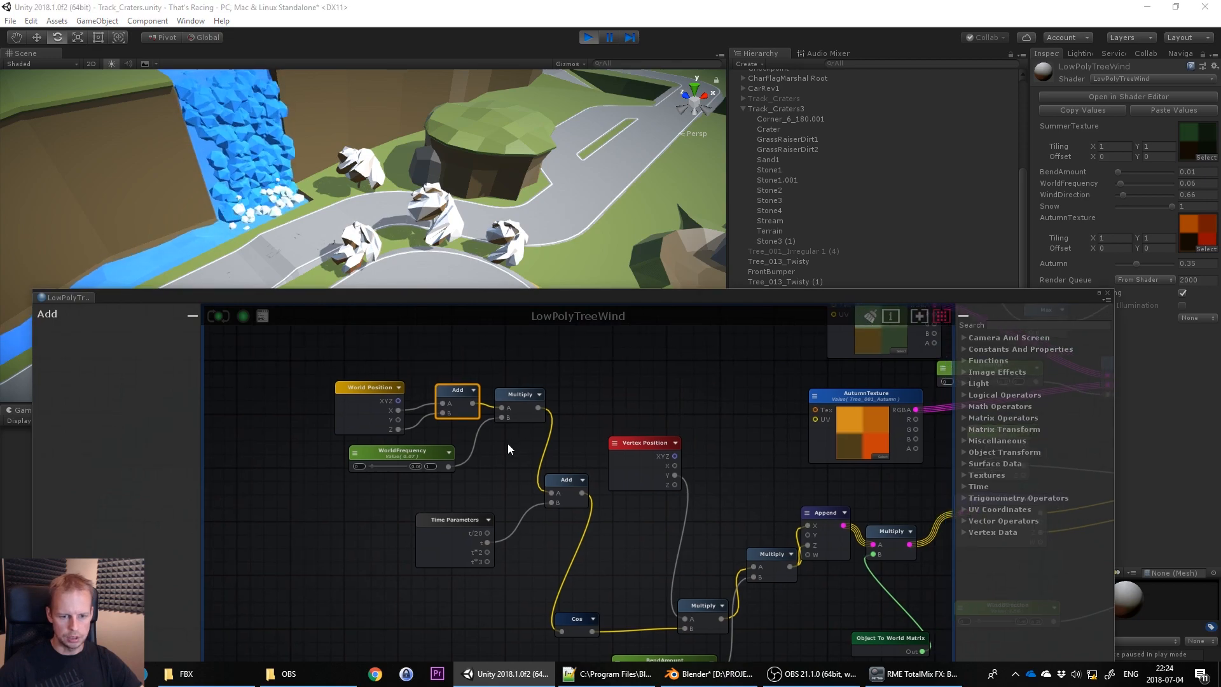
Shift the Multiply node fed by WorldFrequency slightly, then inspect the following Add node and its Time Parameters input
scroll(512, 419, up, 3)
drag(526, 392, 540, 402)
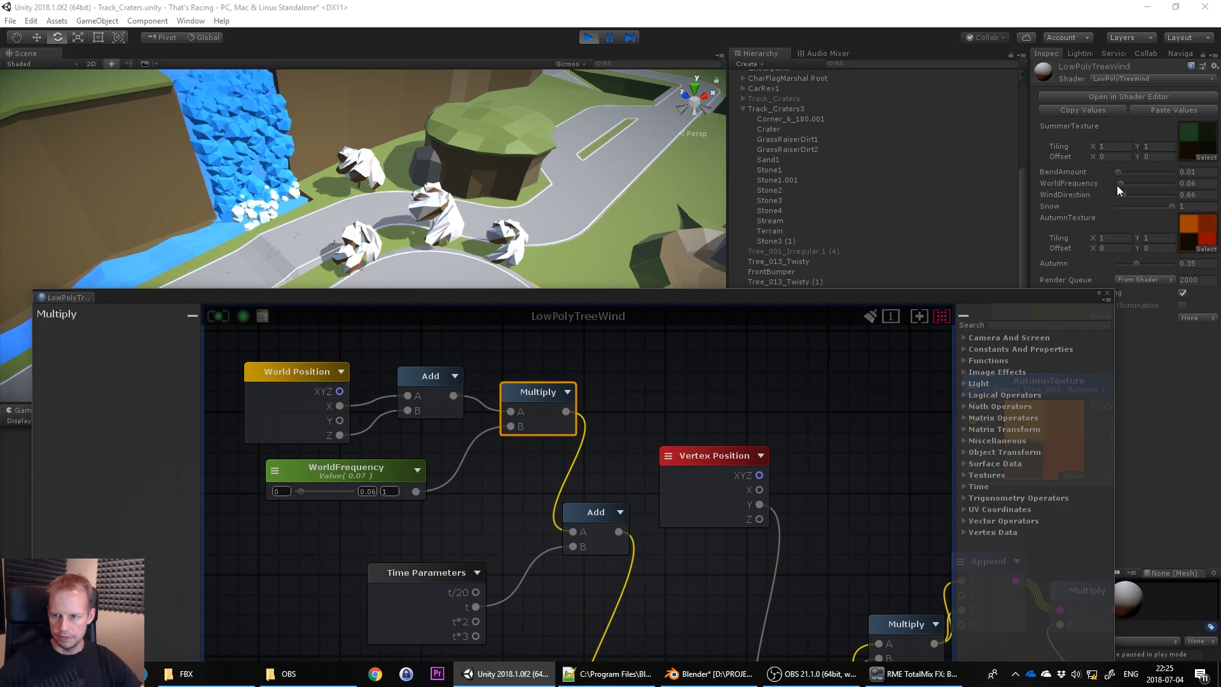
middle_drag(696, 441, 601, 371)
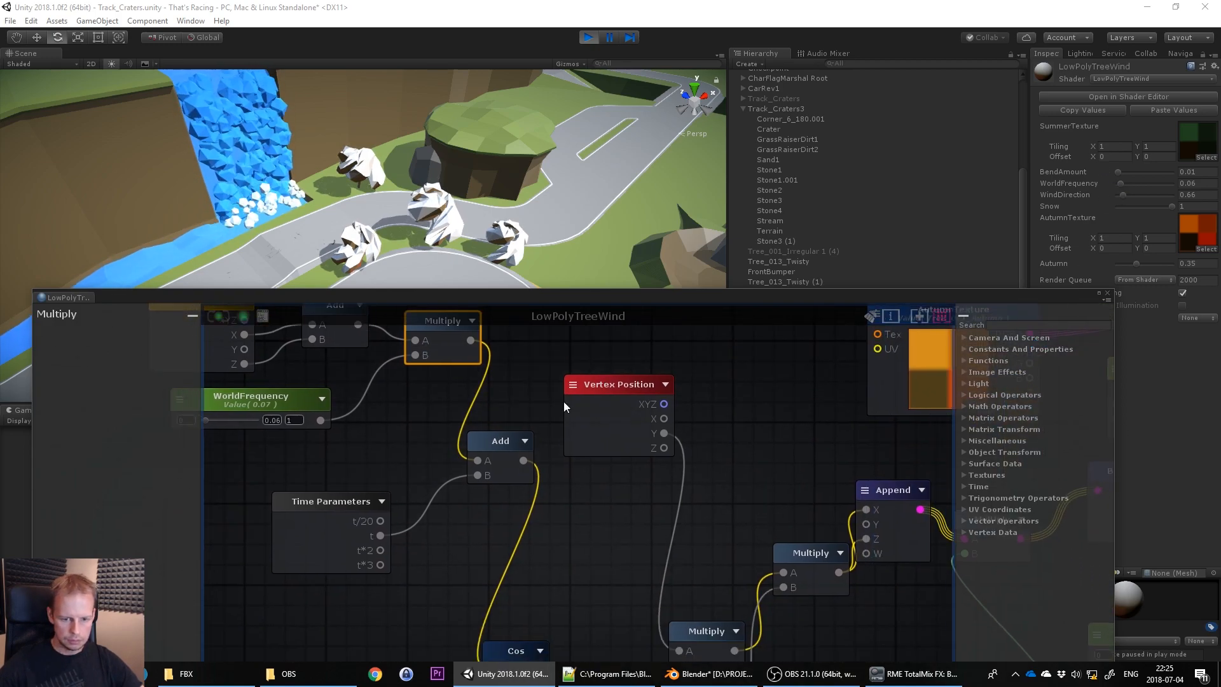
click(501, 446)
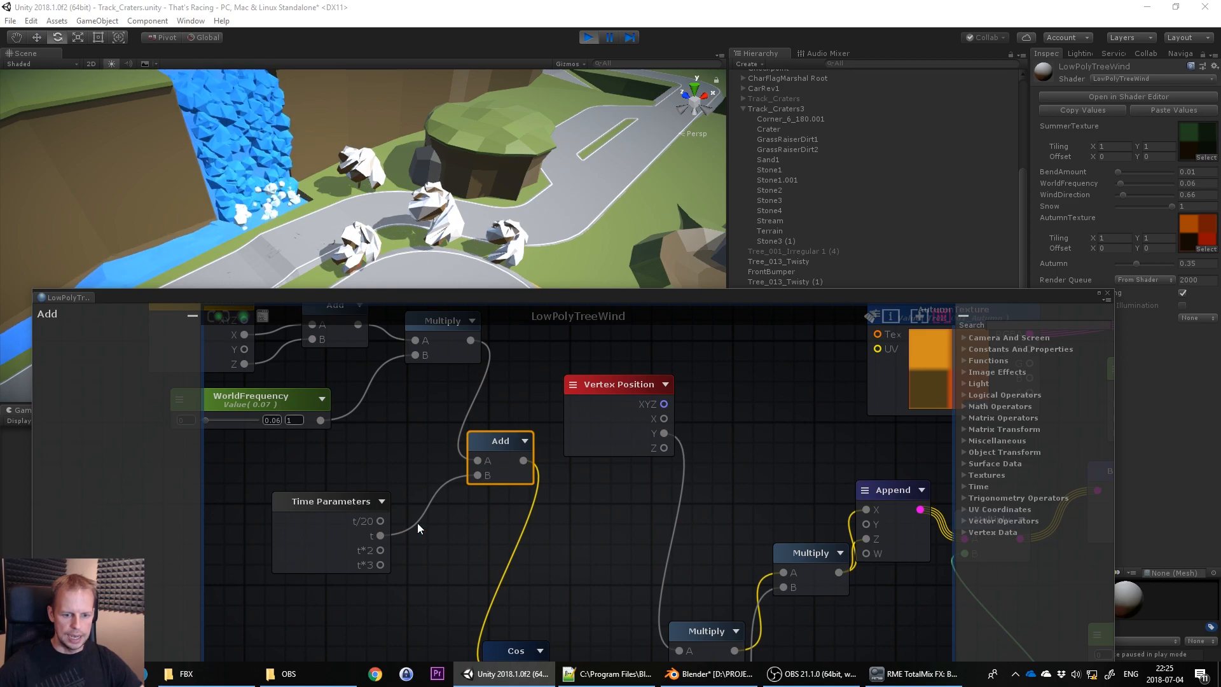
click(339, 506)
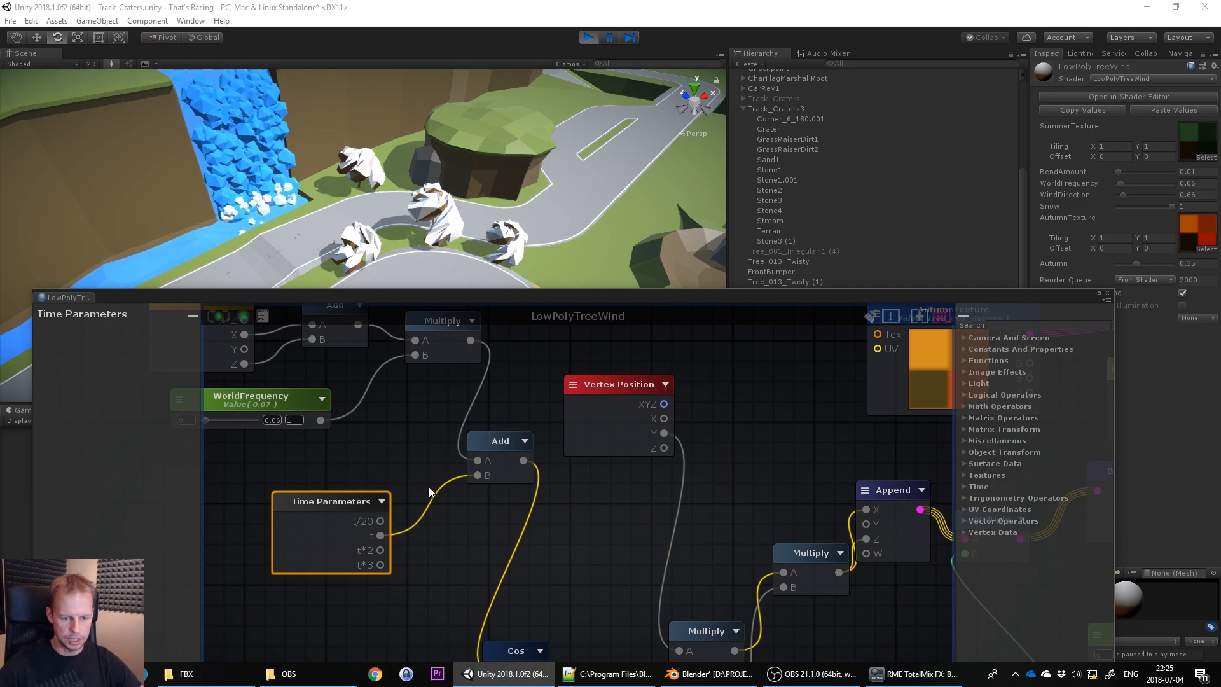
Trace the wind chain from Time Parameters to the Cos node and inspect how Cos feeds the next Multiply
scroll(505, 456, down, 2)
scroll(461, 474, down, 1)
scroll(442, 525, down, 1)
scroll(442, 525, up, 2)
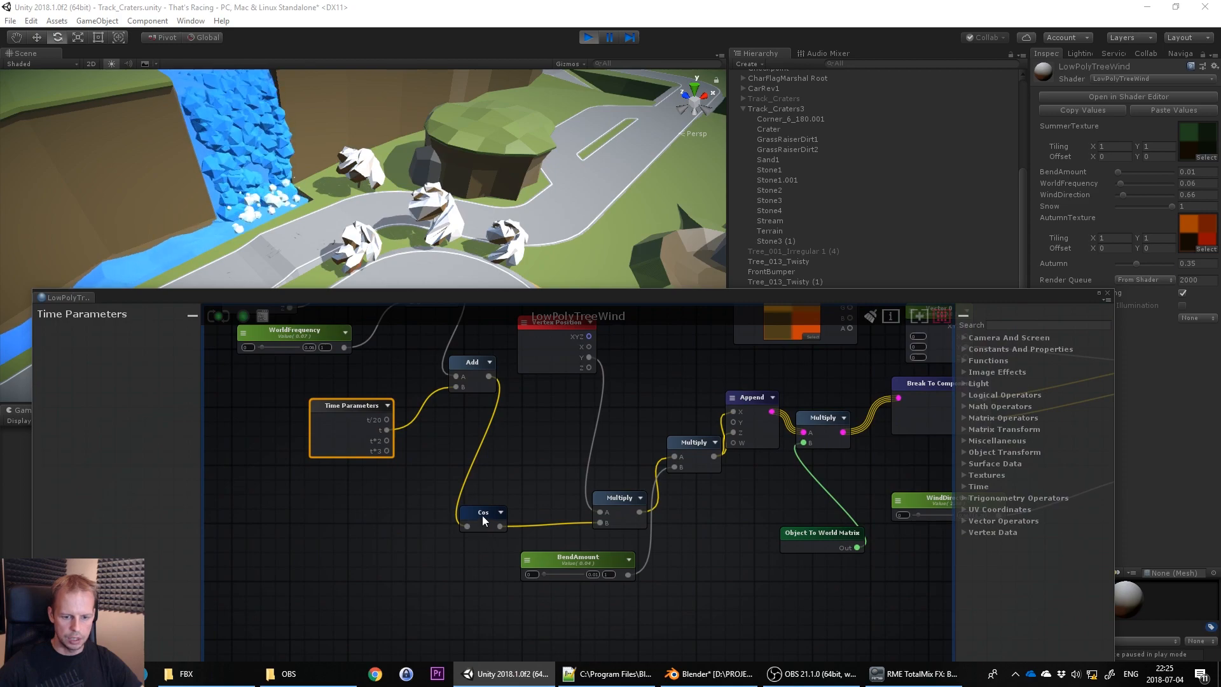
middle_drag(496, 419, 536, 494)
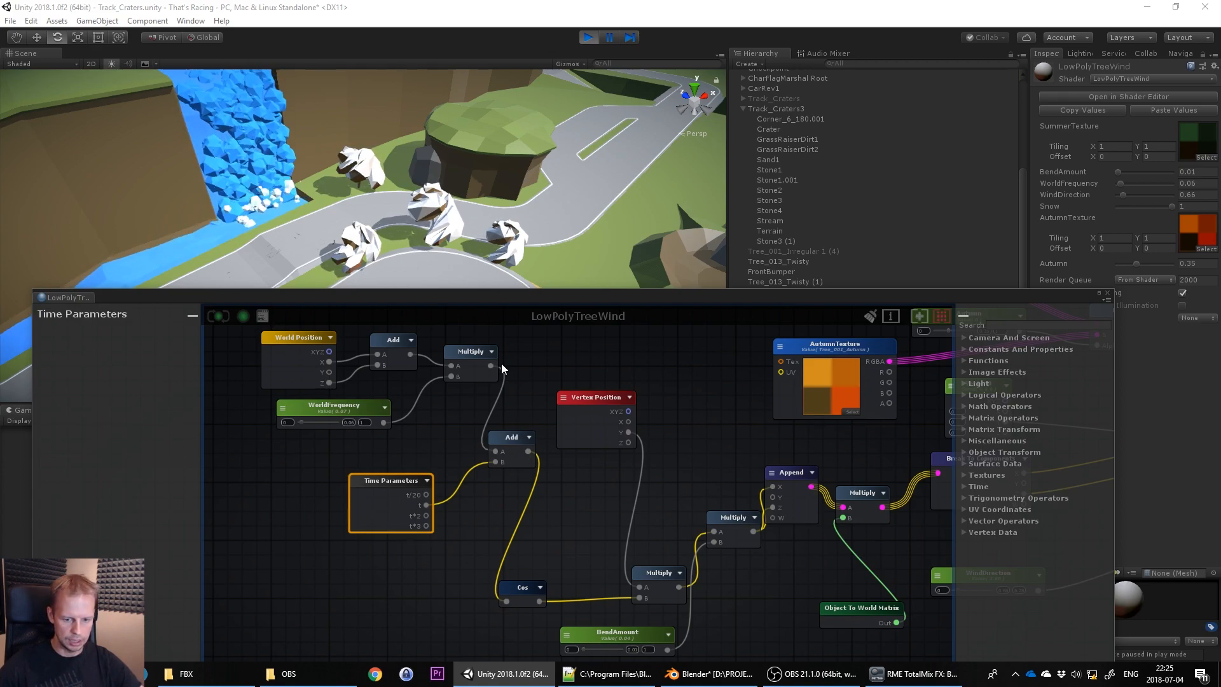
click(525, 585)
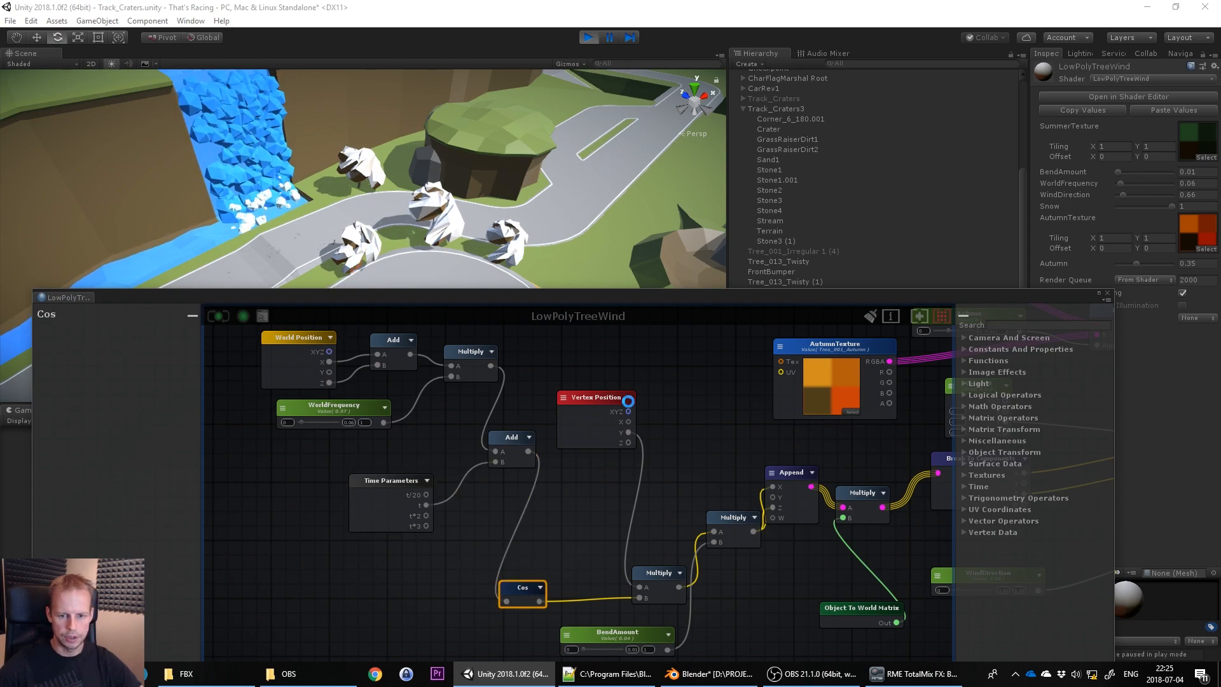
middle_drag(689, 505, 559, 459)
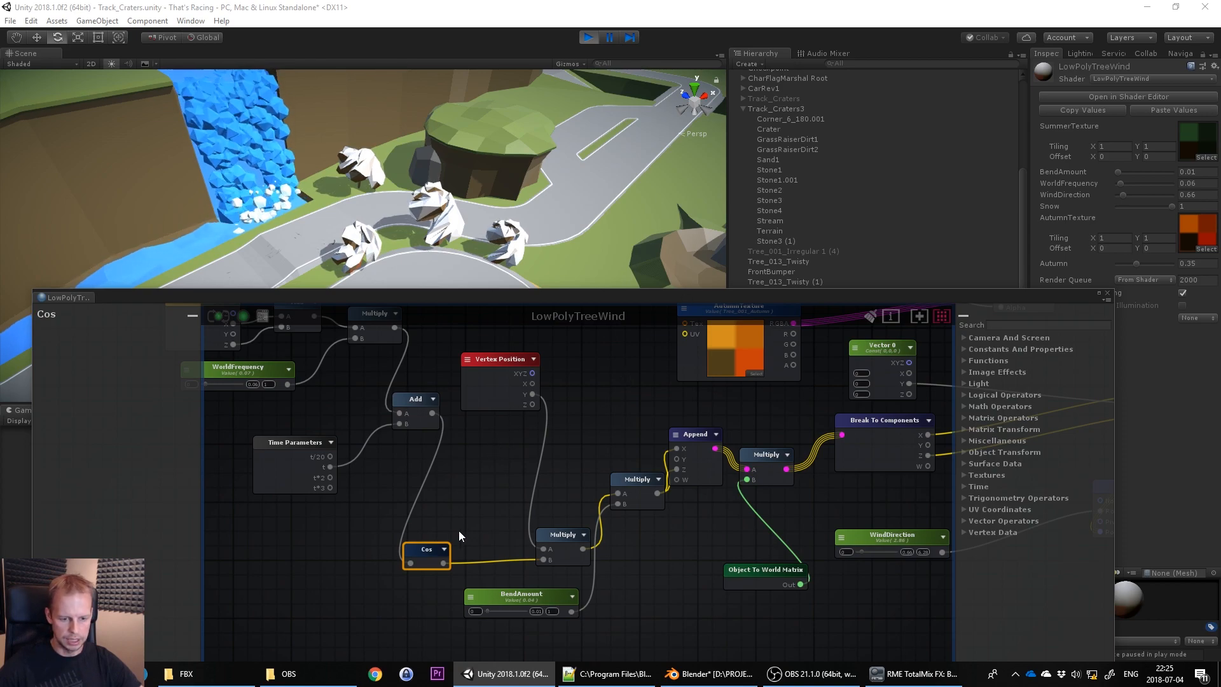
Inspect the Vertex Position node with the trees in closer view, then move the Multiply joining it with Cos up beneath it
click(493, 362)
scroll(452, 238, up, 3)
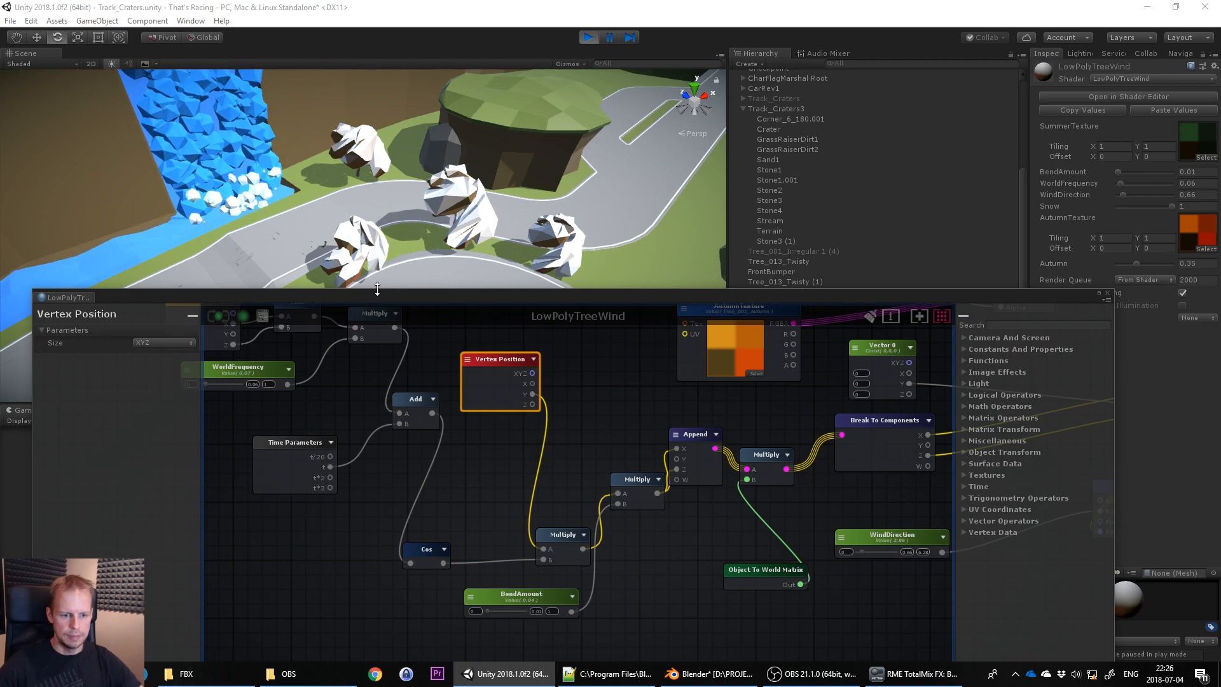
middle_drag(308, 374, 359, 414)
middle_drag(418, 326, 391, 333)
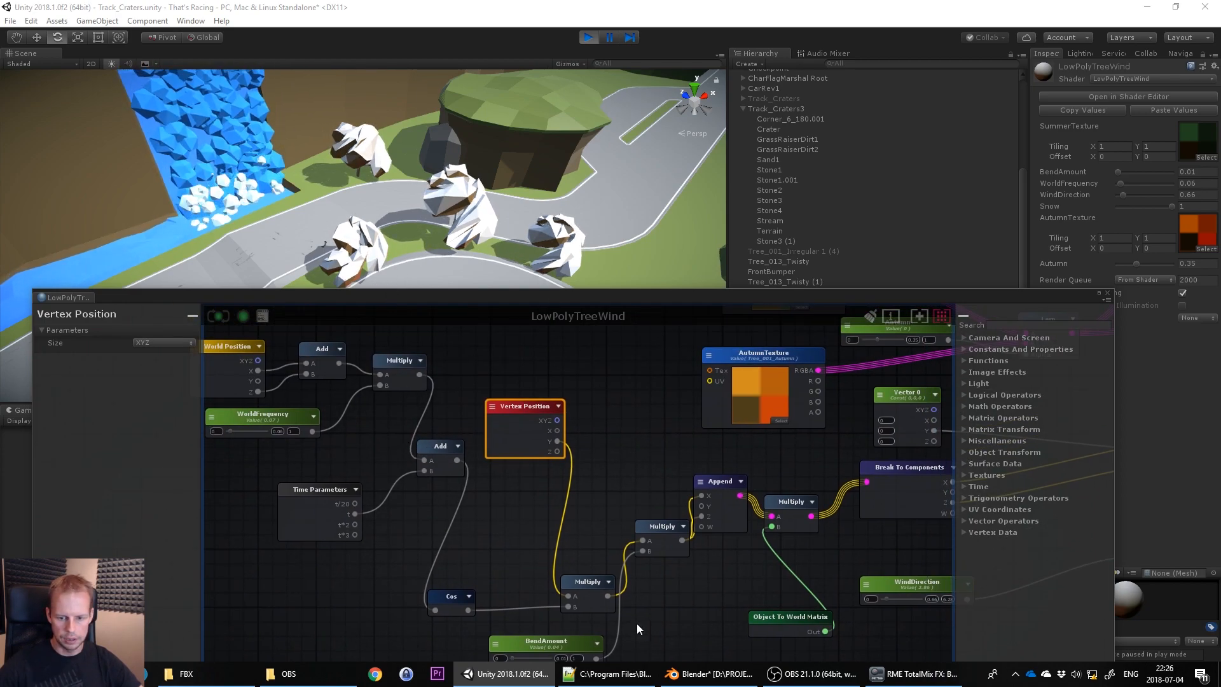
drag(589, 580, 564, 543)
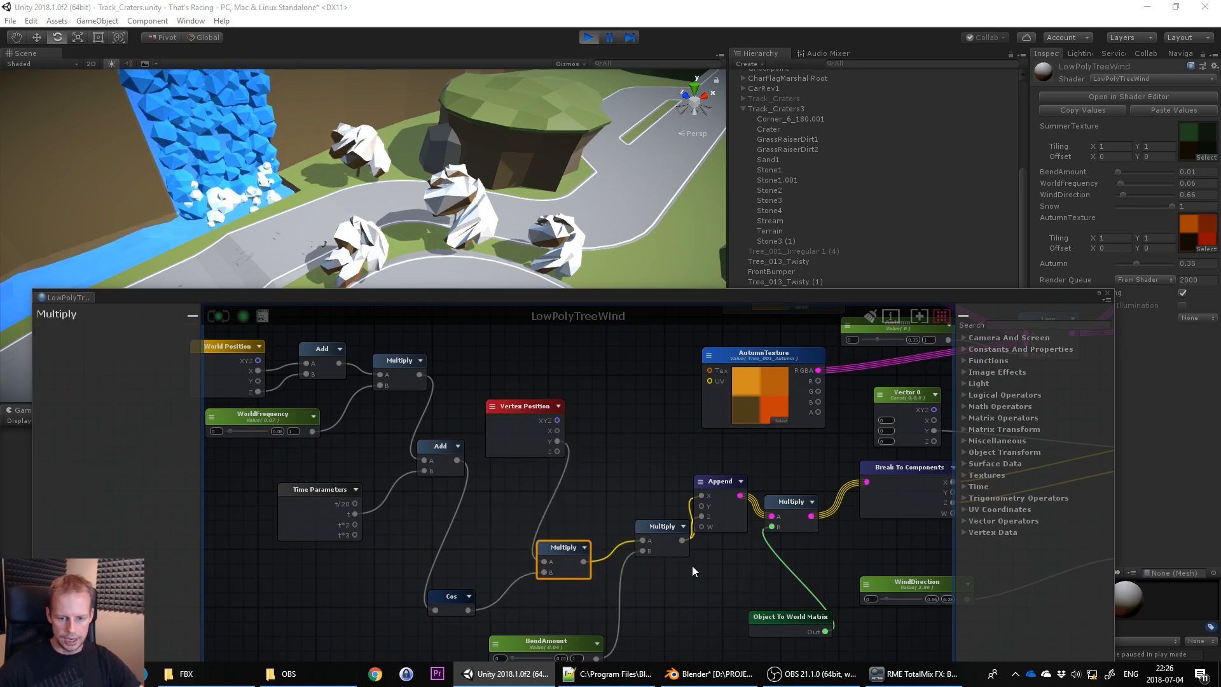
Shift the Multiply node fed by BendAmount slightly, then demonstrate BendAmount at 1 and set it to 0.08
middle_drag(676, 556, 577, 456)
drag(565, 429, 555, 426)
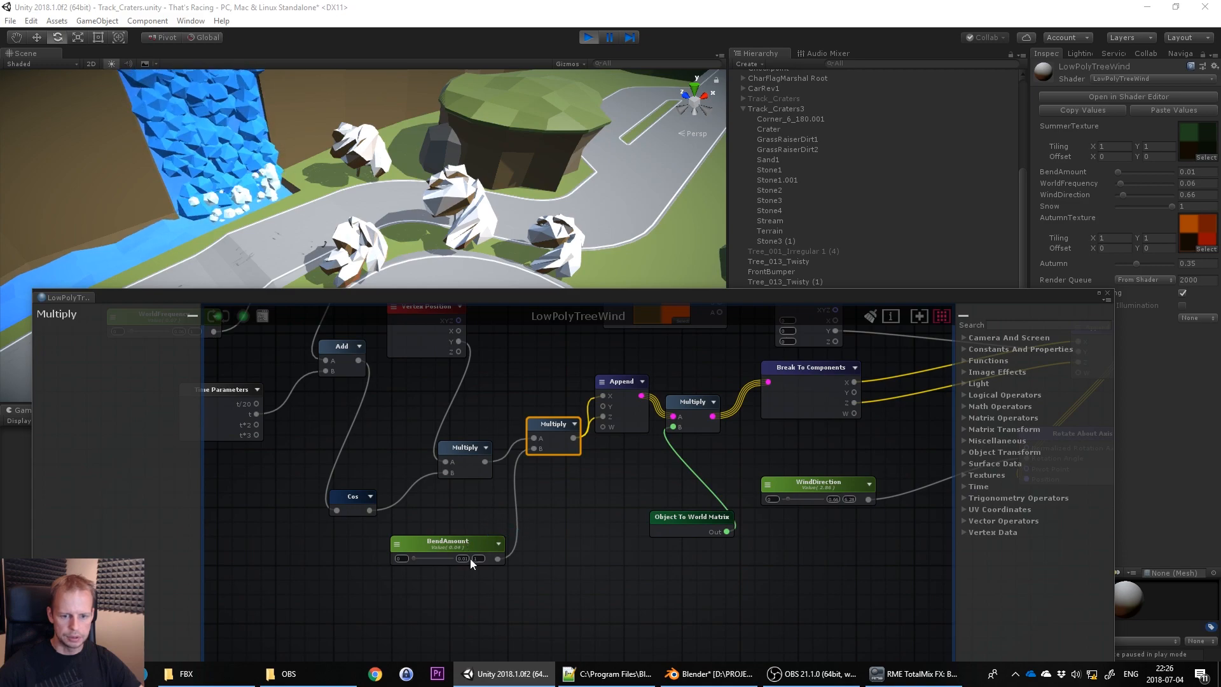
drag(1119, 170, 1175, 174)
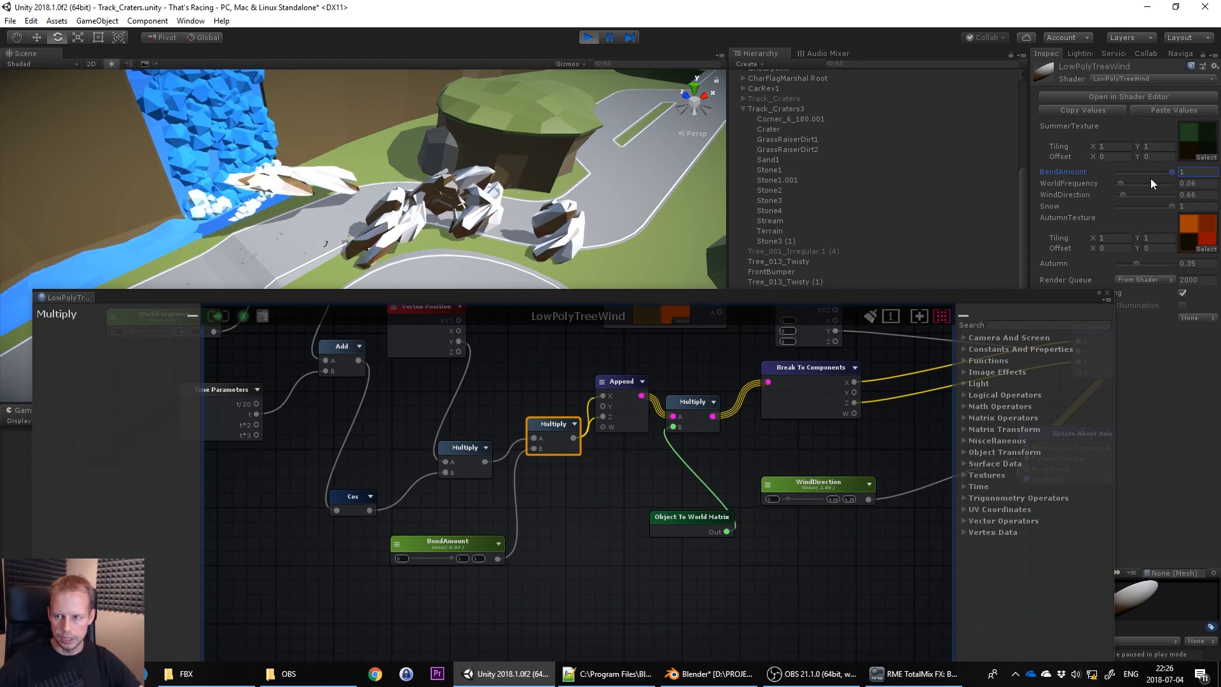
drag(1175, 174, 1124, 170)
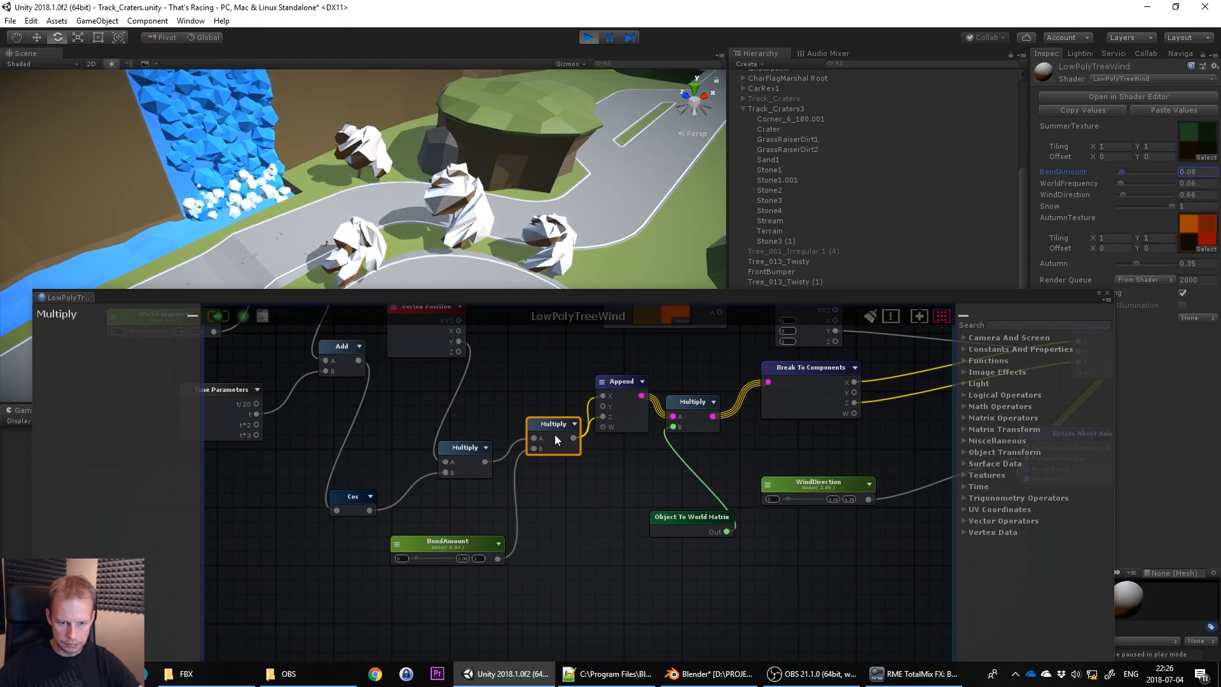
Reposition the Multiply nodes before and after the Append node, then inspect Append's settings
middle_drag(562, 494, 468, 565)
click(531, 452)
drag(532, 450, 602, 474)
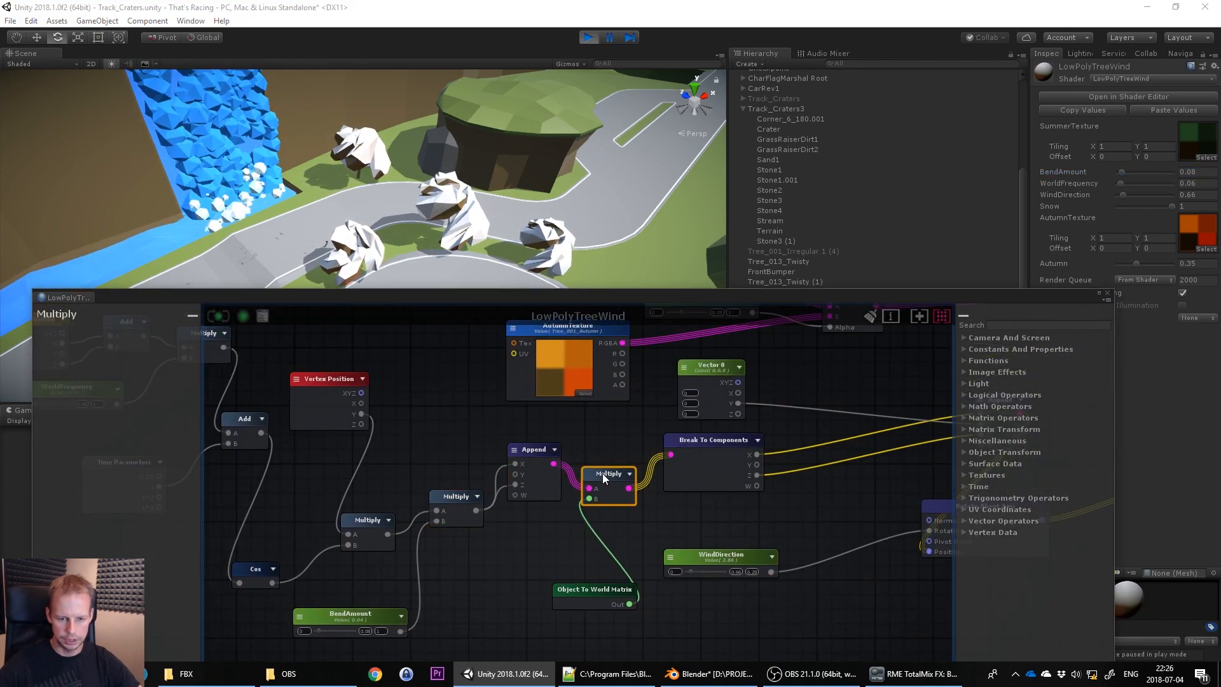
drag(447, 494, 433, 463)
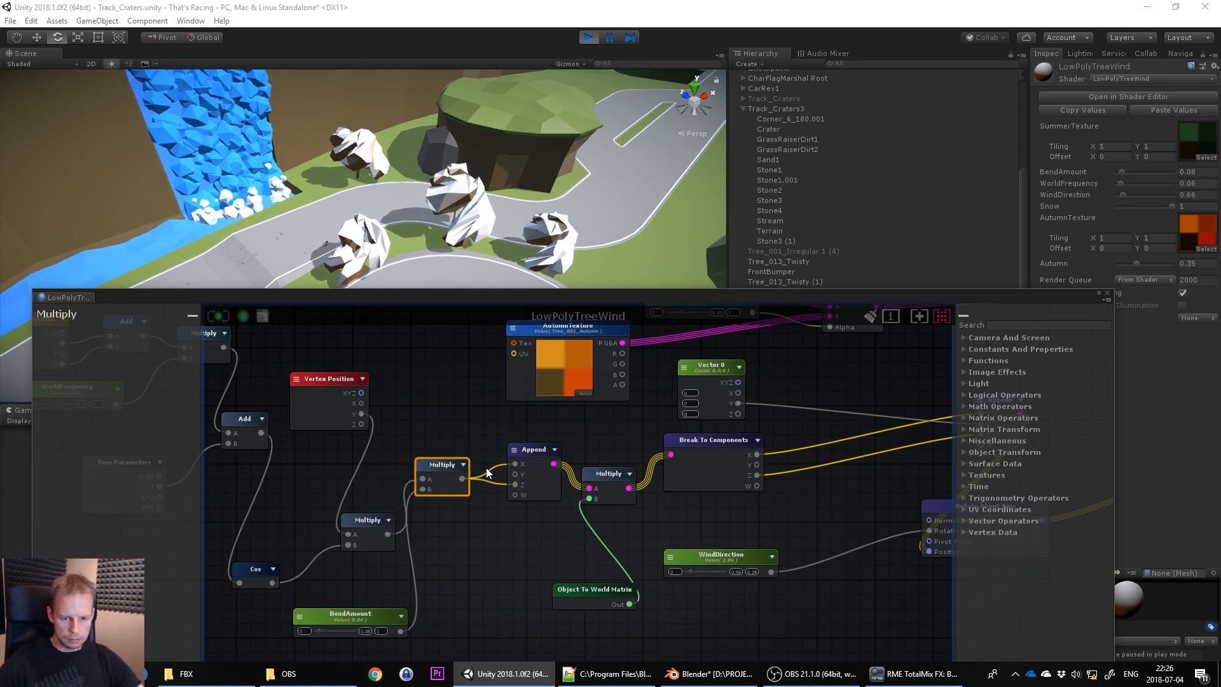
drag(446, 465, 454, 466)
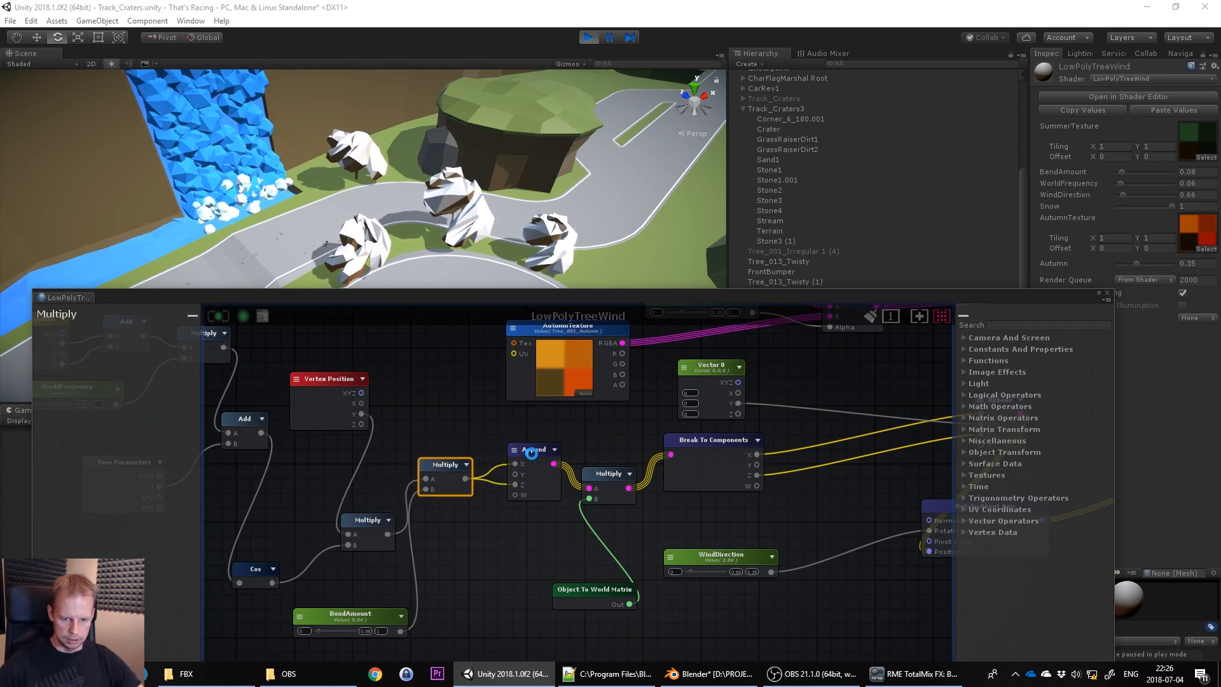
click(529, 452)
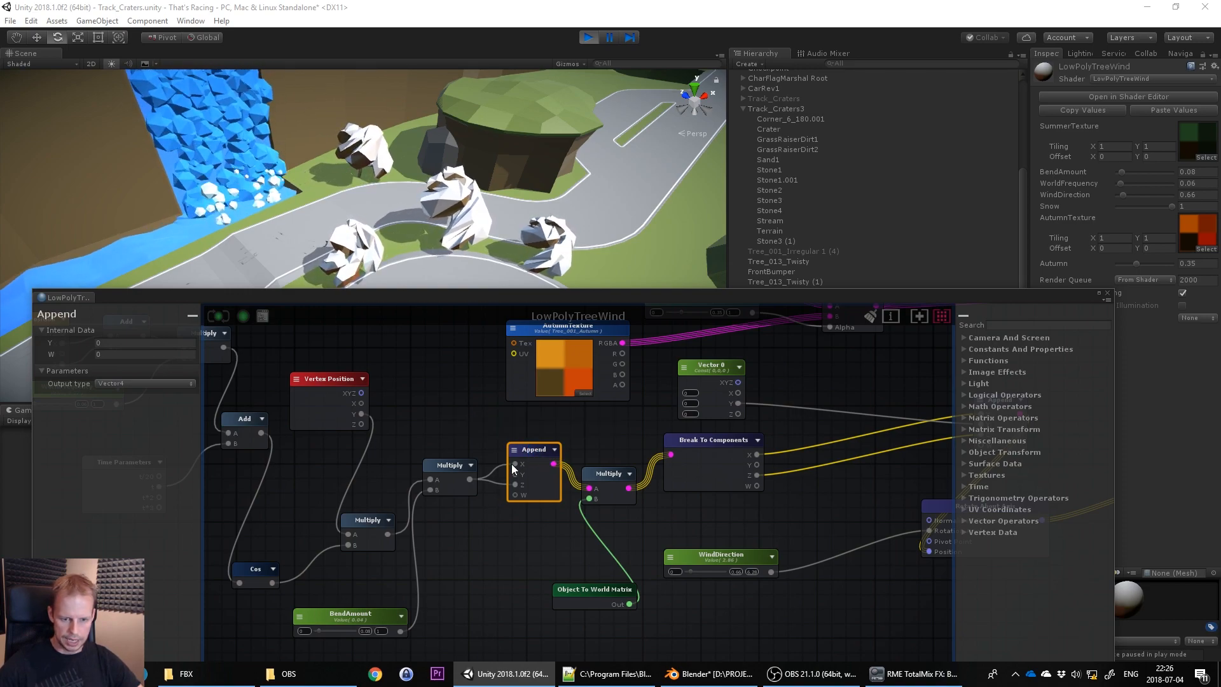
Nudge the Multiply joining Vertex Position and Cos, and view the swaying trees from higher above
click(372, 522)
drag(370, 518, 360, 517)
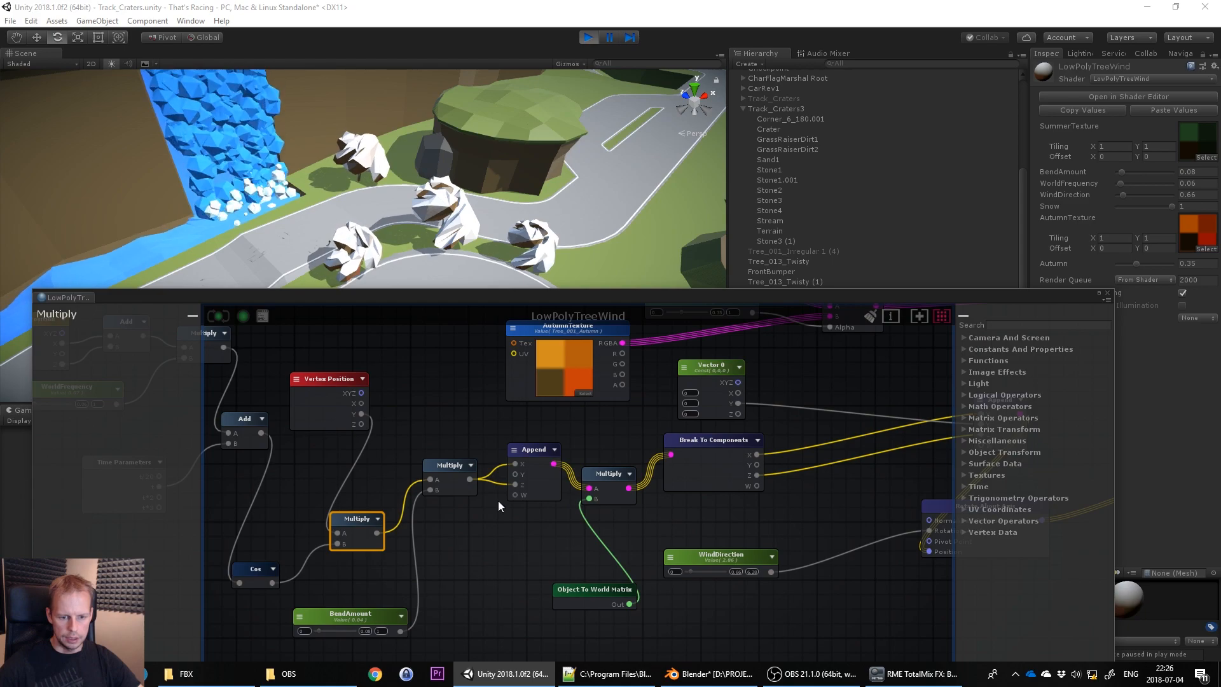
alt+drag(381, 171, 440, 235)
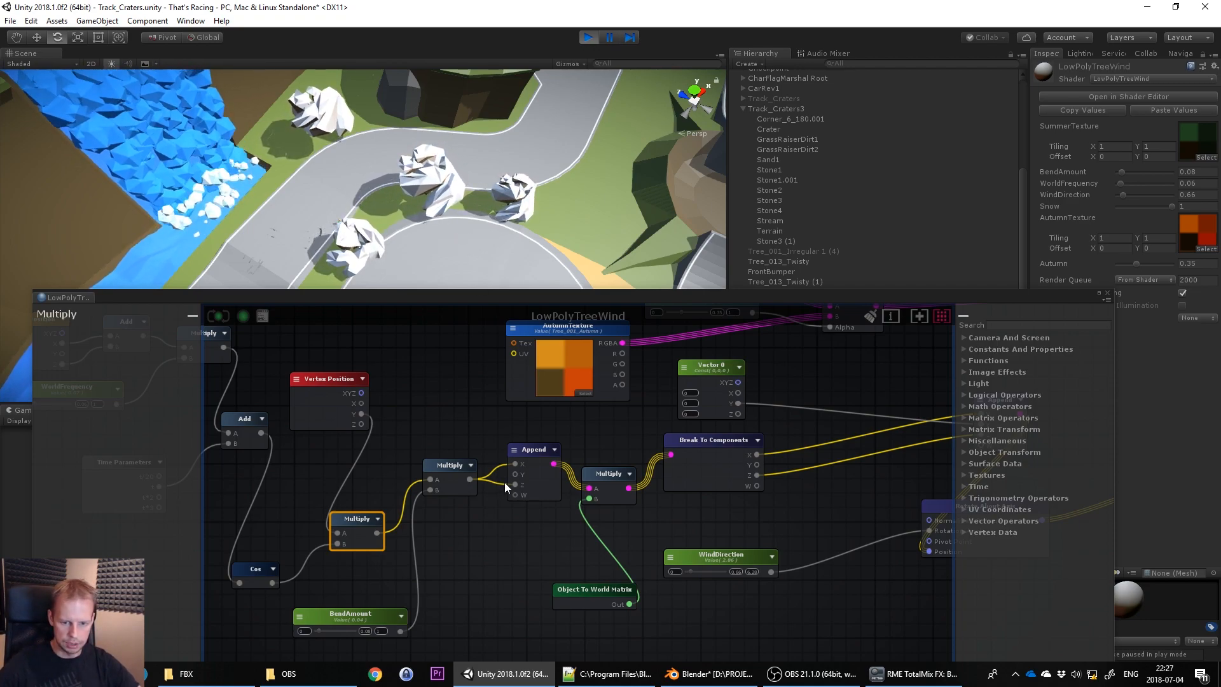
Move Object To World Matrix closer beneath the Append node and space out the following Multiply and Break To Components nodes
middle_drag(646, 494, 589, 459)
drag(534, 551, 491, 516)
drag(551, 439, 560, 443)
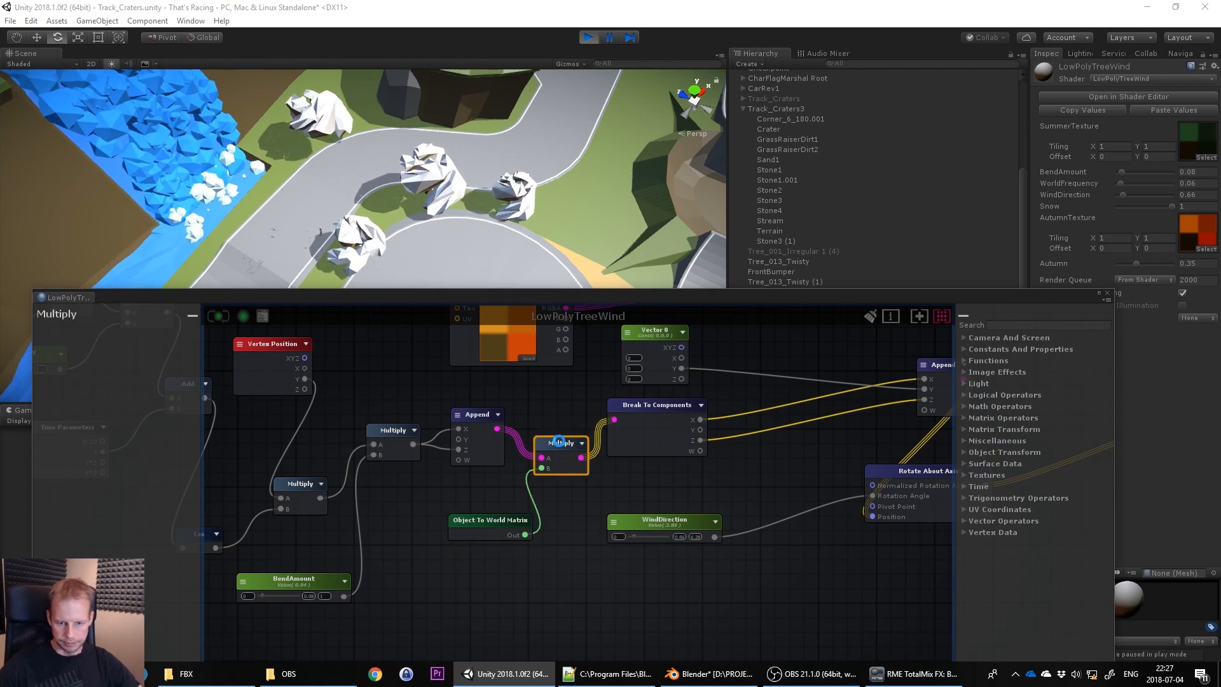
drag(558, 441, 539, 434)
drag(657, 404, 681, 413)
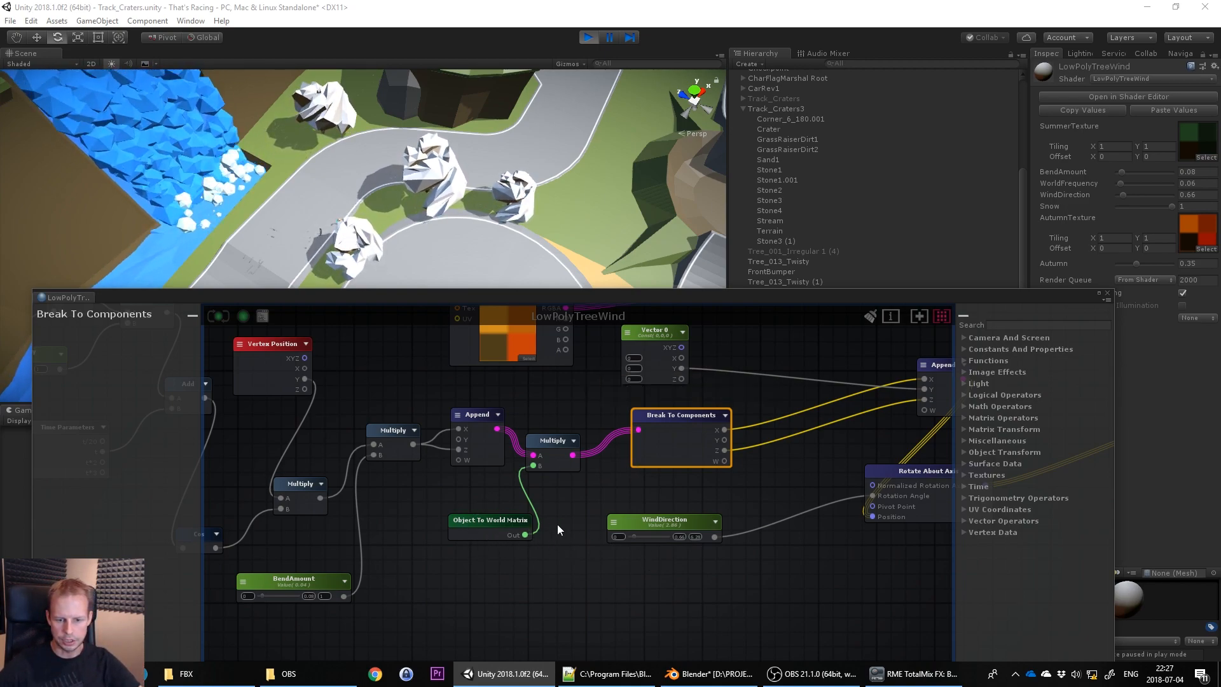
drag(551, 441, 562, 444)
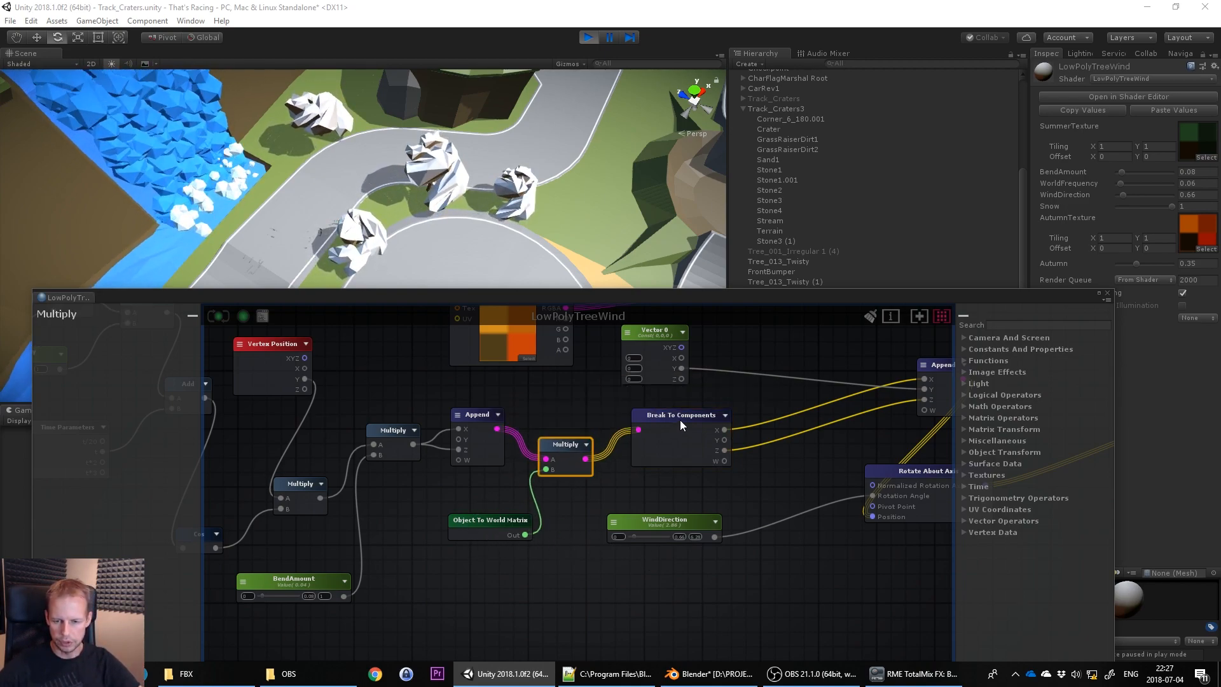
drag(681, 420, 686, 418)
drag(561, 448, 570, 442)
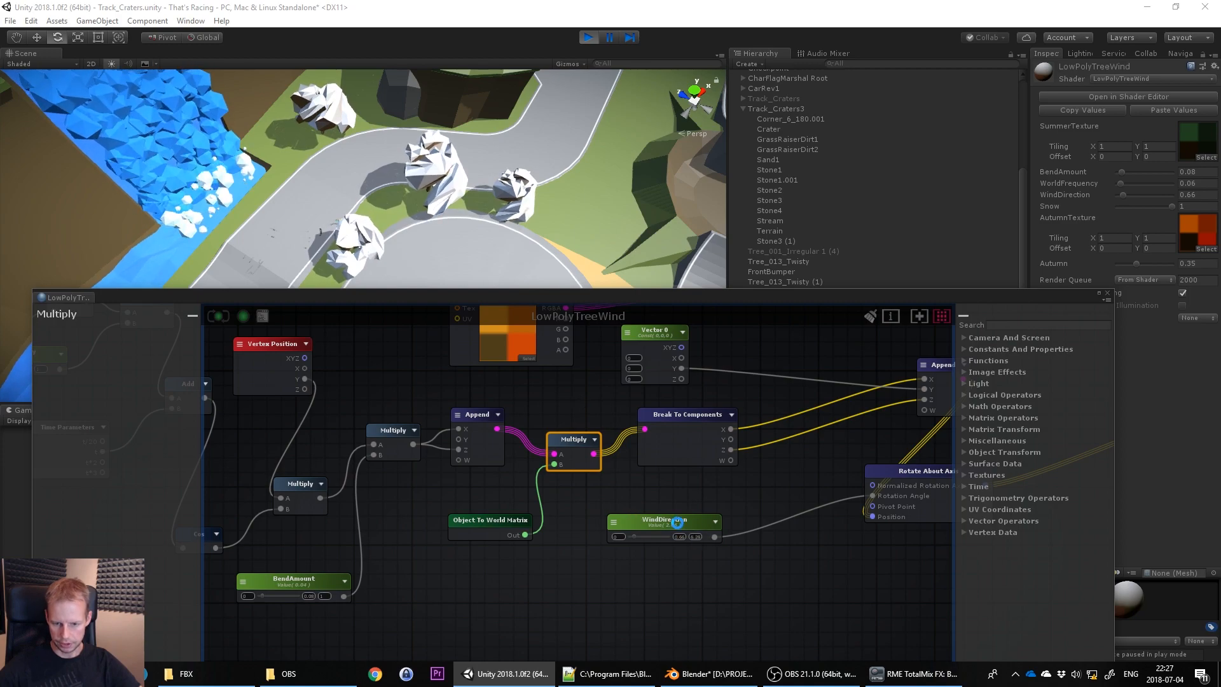
Rearrange the WindDirection and Rotate About Axis nodes, and move the Append feeding the rotation's Position closer to Break To Components
drag(693, 521, 695, 518)
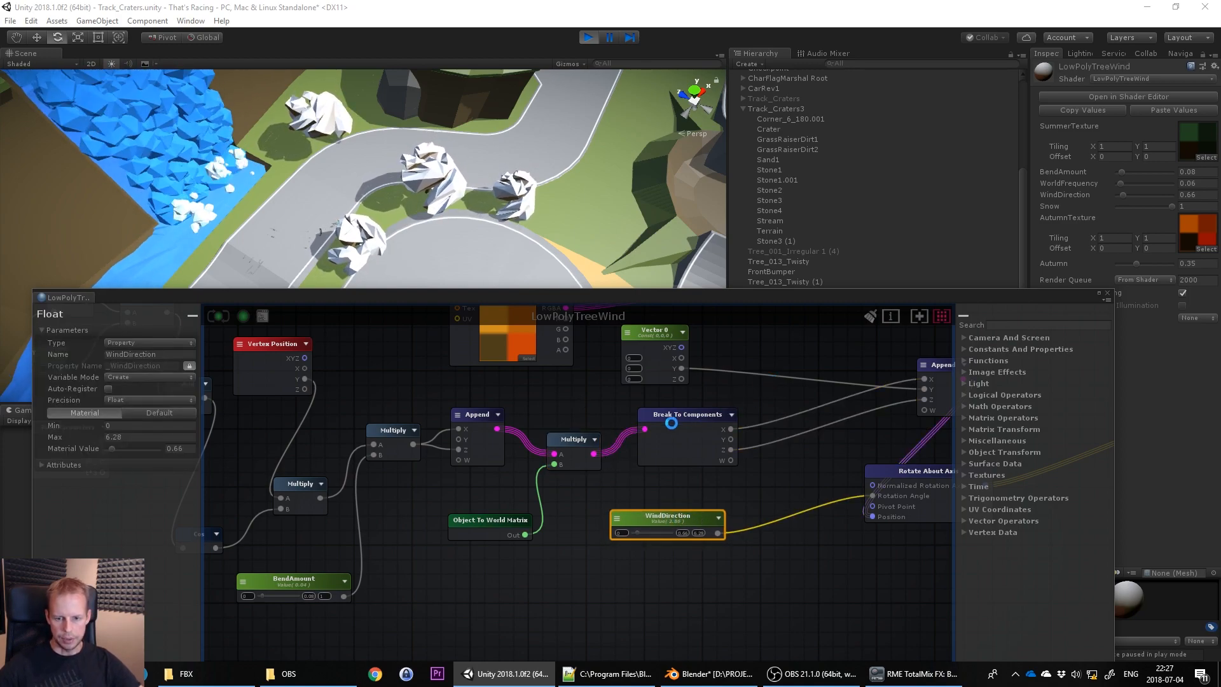
right_drag(845, 448, 650, 499)
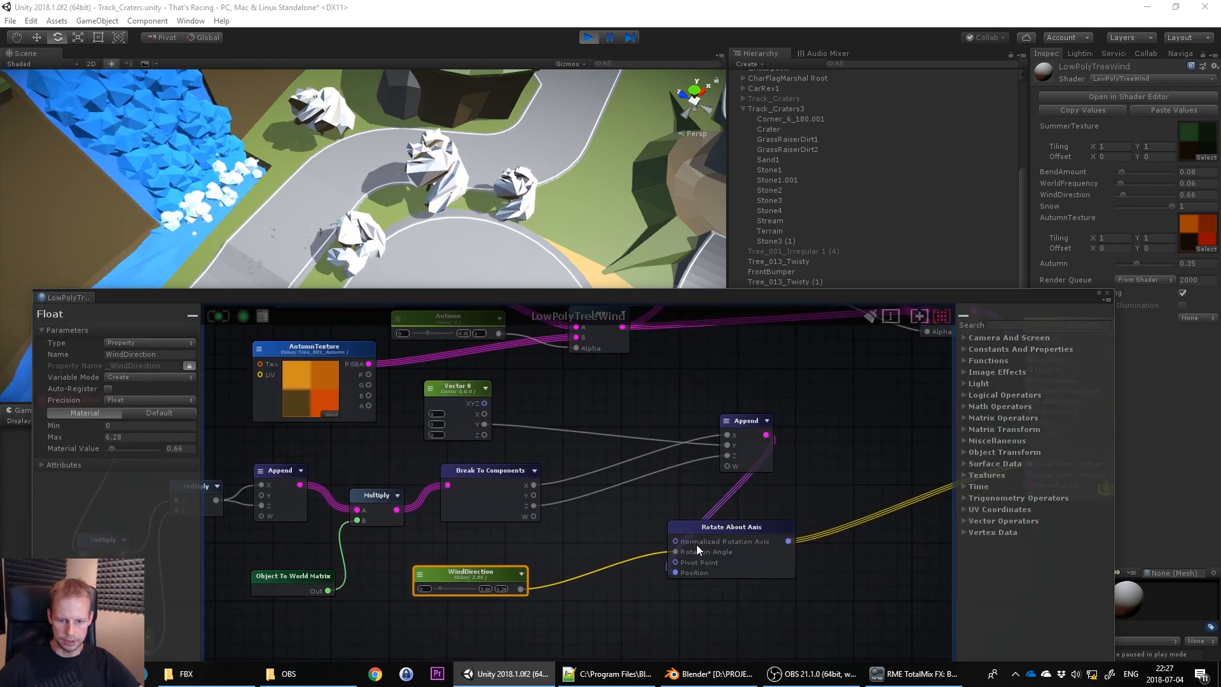
drag(739, 528, 807, 522)
drag(455, 576, 493, 566)
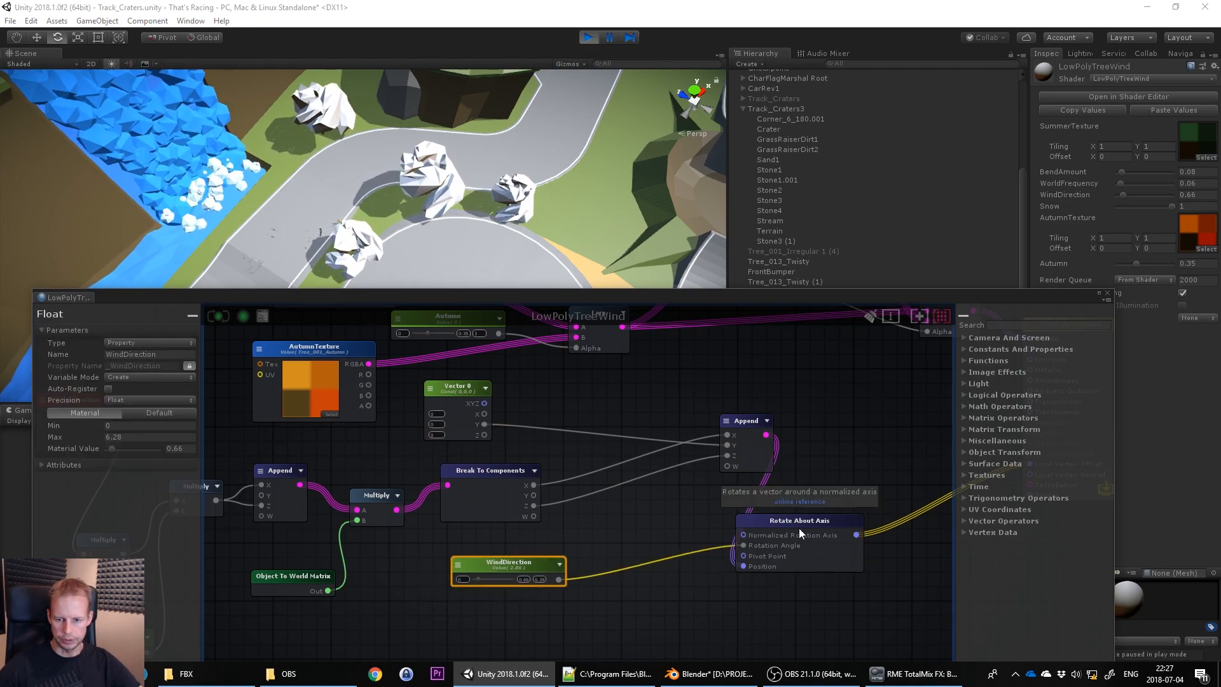
drag(747, 418, 678, 425)
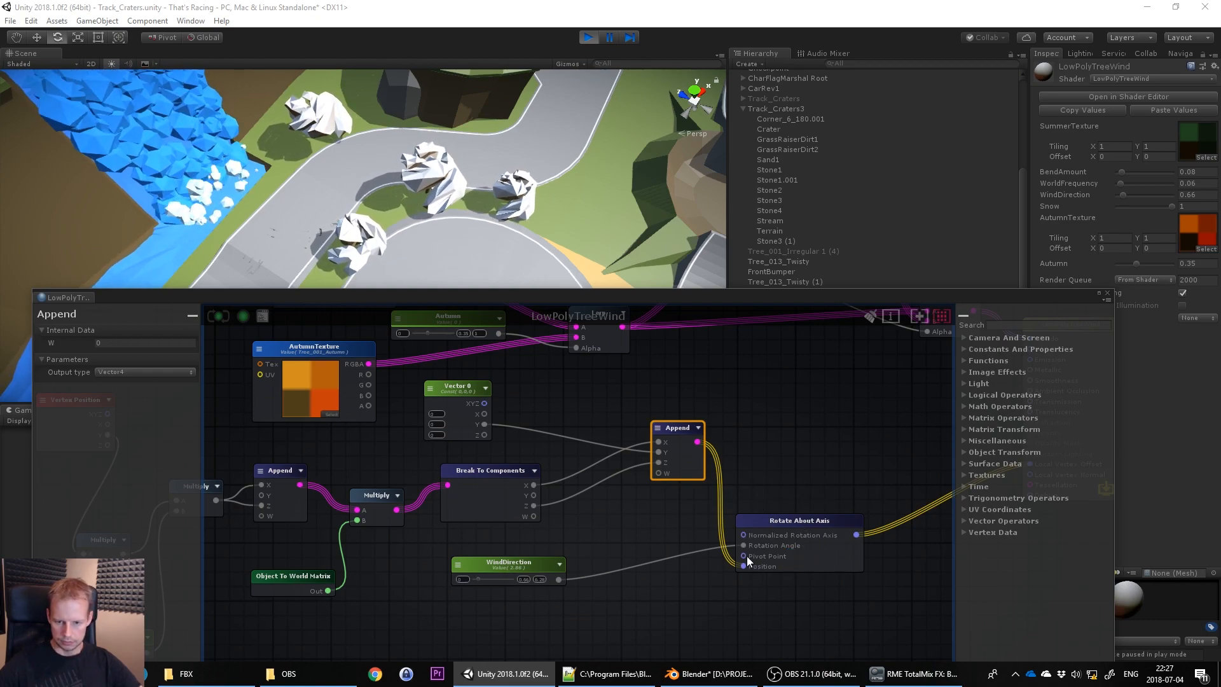
Trace the Rotate About Axis output to Local Vertex Offset on the output node and check the trees in the scene
middle_drag(804, 442, 703, 461)
scroll(642, 518, down, 3)
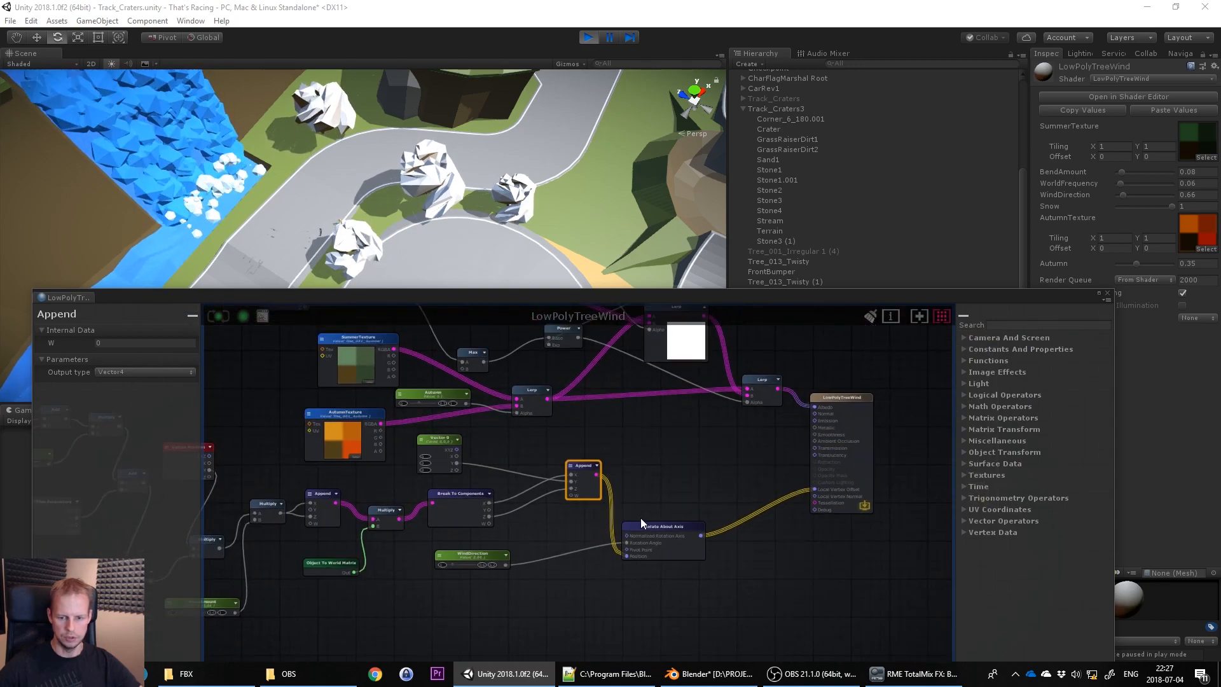
scroll(825, 496, up, 5)
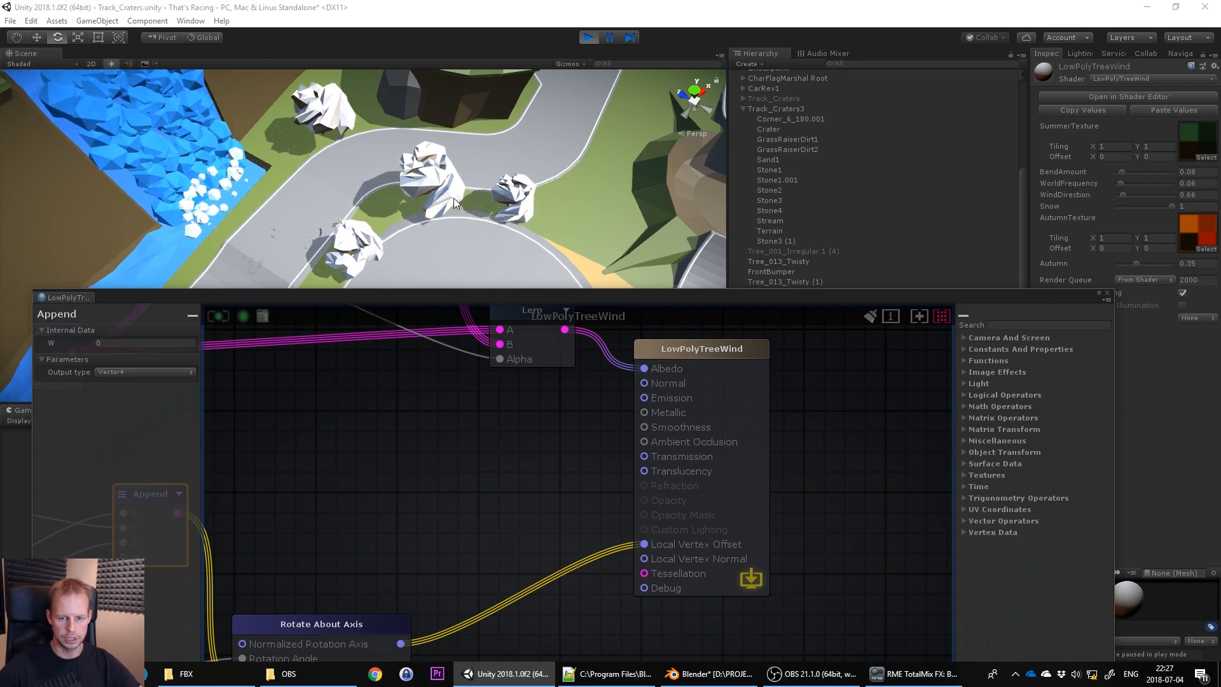
alt+drag(455, 203, 462, 203)
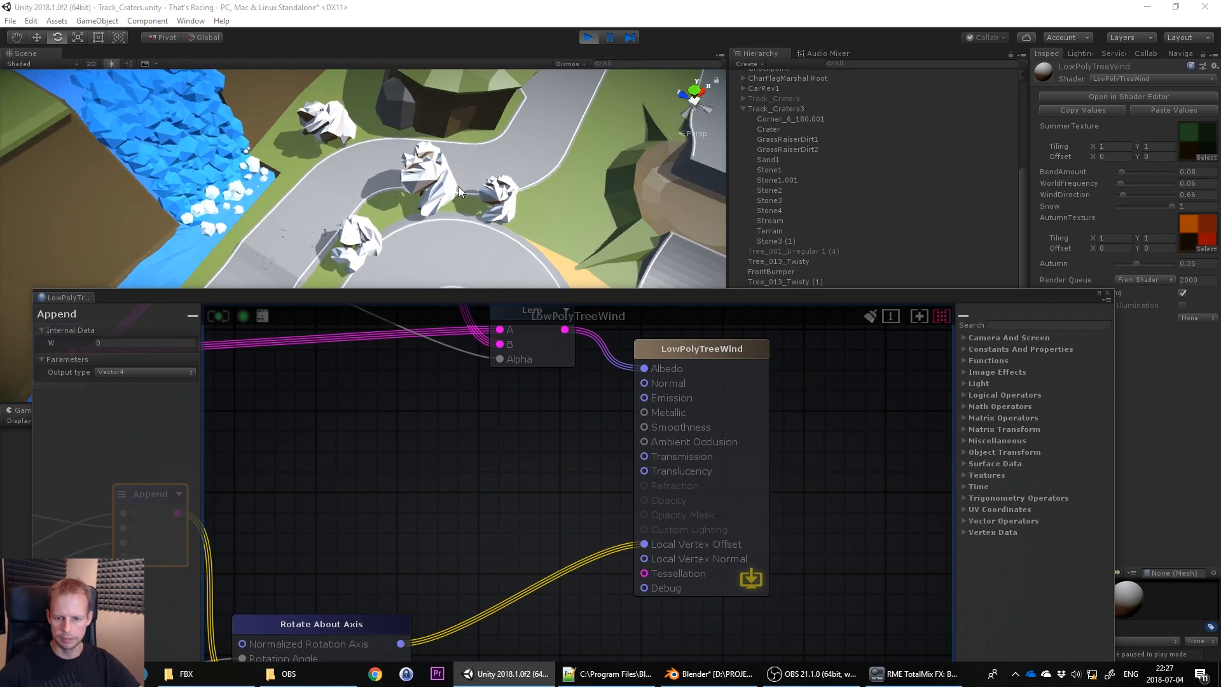
Examine how the final Lerp feeds Albedo on the output node, then look at its Local Vertex Offset input
middle_drag(558, 387, 650, 504)
middle_drag(619, 425, 684, 509)
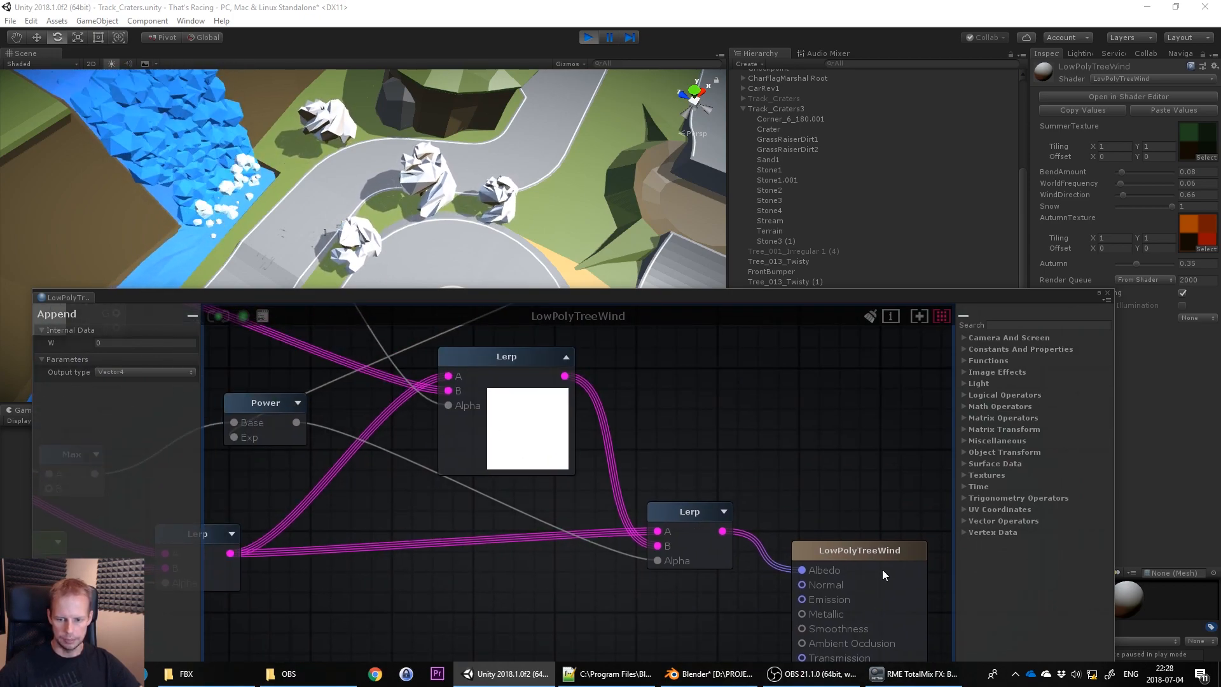
scroll(839, 570, down, 1)
scroll(837, 577, down, 3)
scroll(786, 568, up, 3)
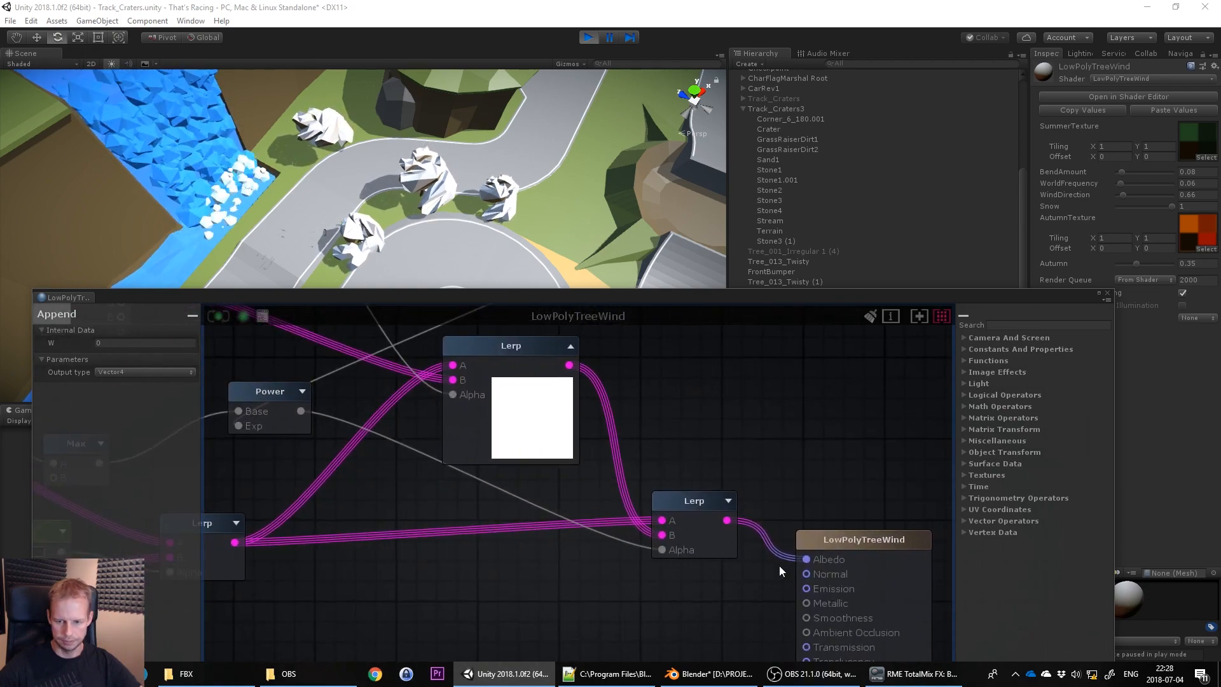
scroll(763, 560, down, 3)
middle_drag(802, 588, 686, 493)
scroll(654, 482, up, 4)
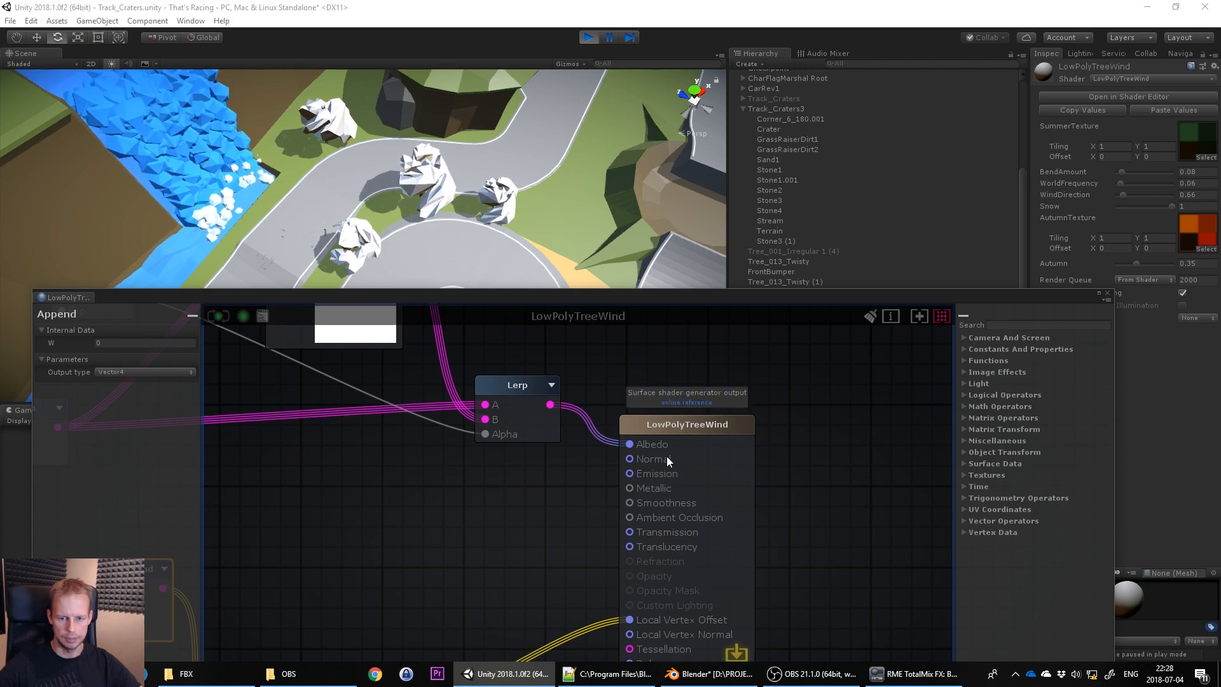
middle_drag(662, 528, 670, 450)
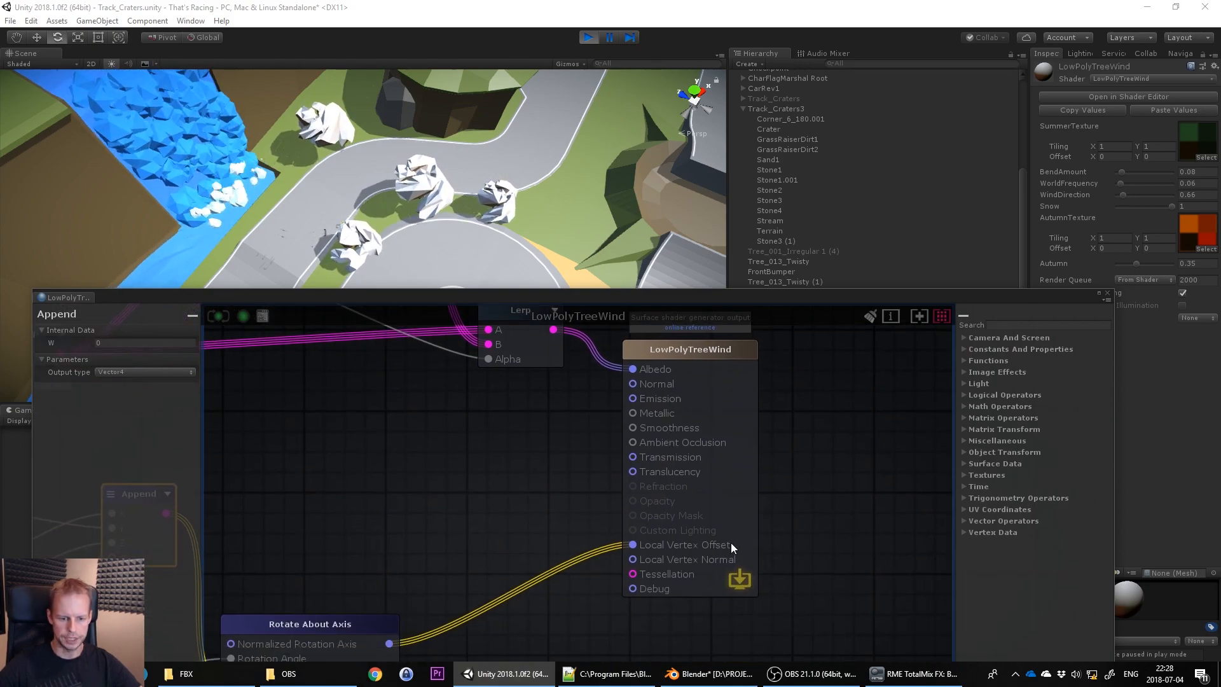
Review the complete LowPolyTreeWind graph with its editor window moved higher up
scroll(731, 544, down, 10)
middle_drag(501, 483, 720, 498)
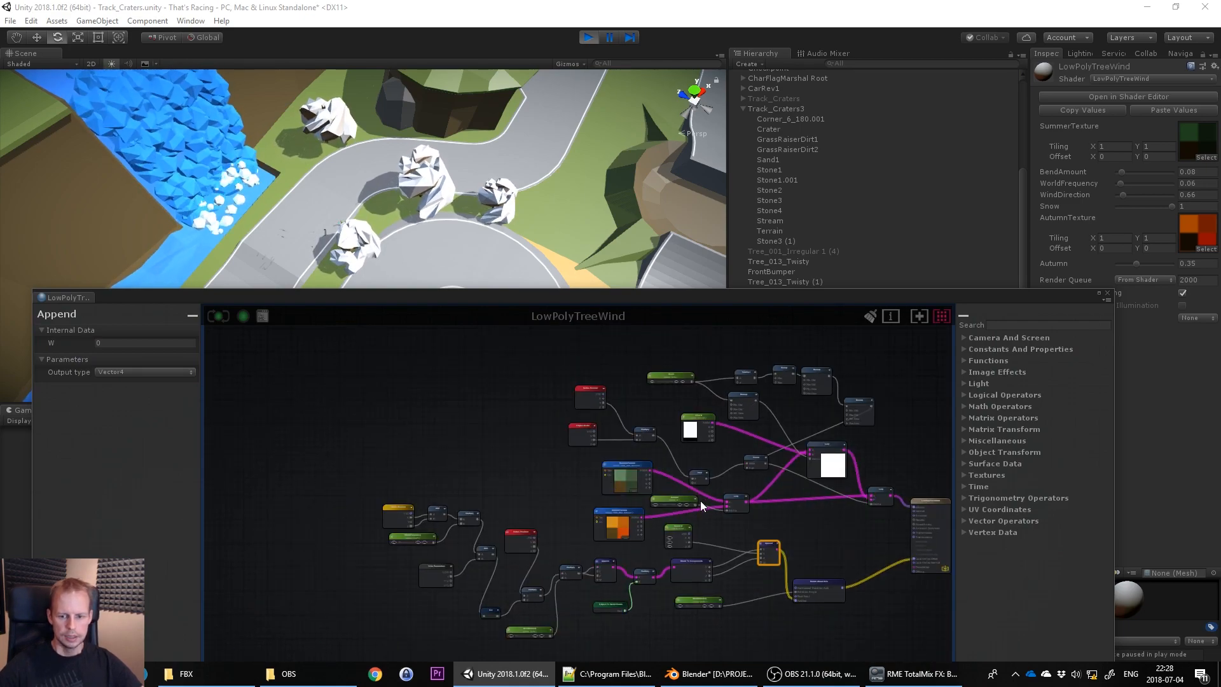
middle_drag(805, 456, 686, 414)
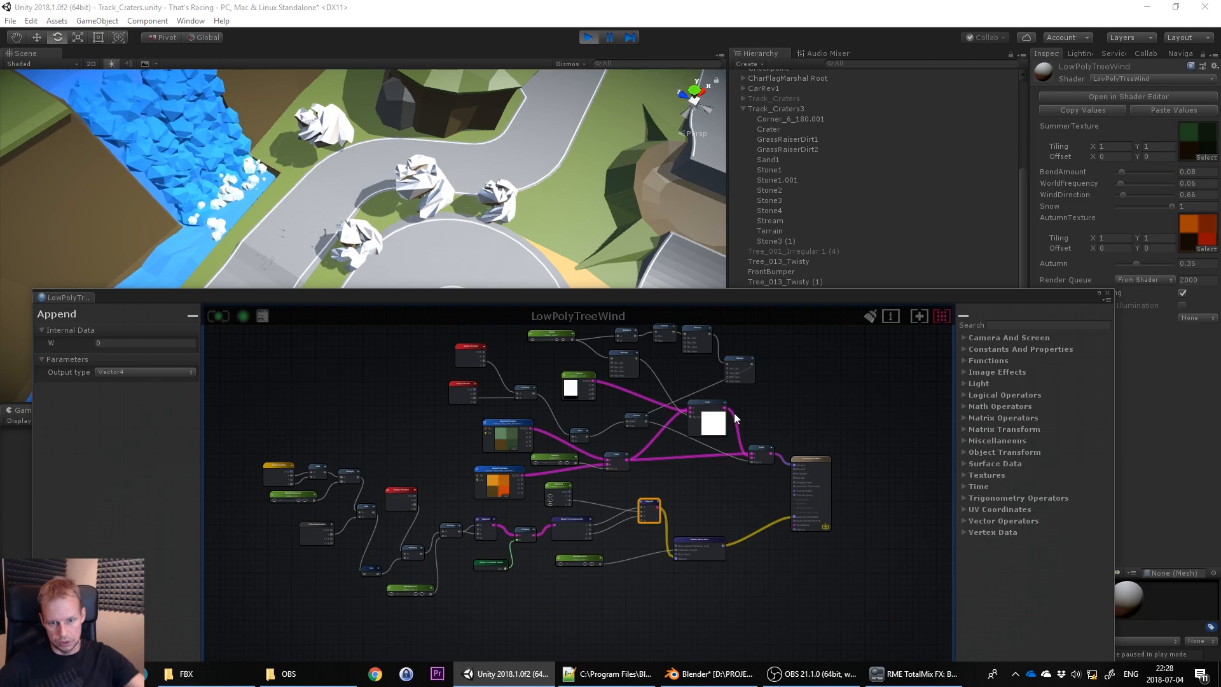
drag(729, 293, 734, 177)
scroll(673, 344, up, 2)
middle_drag(565, 306, 712, 368)
scroll(712, 368, down, 2)
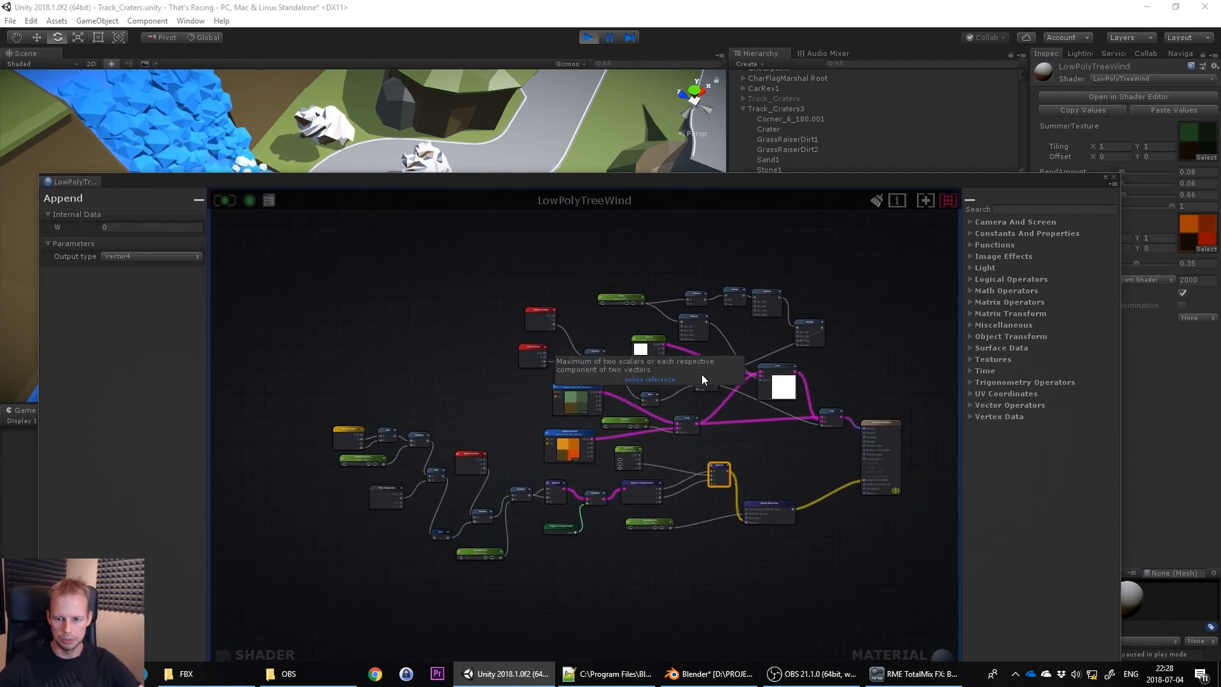
Examine the Autumn texture blending nodes and the Append and Break To Components wind nodes up close
scroll(695, 445, up, 1)
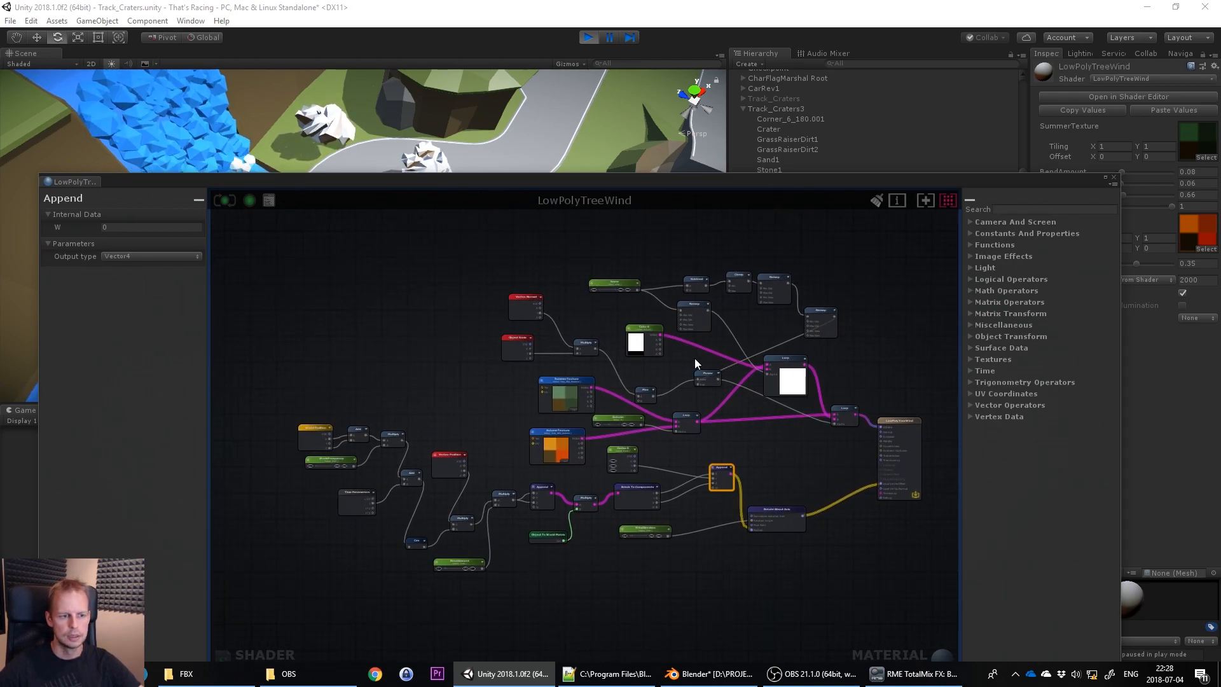
middle_drag(694, 358, 684, 387)
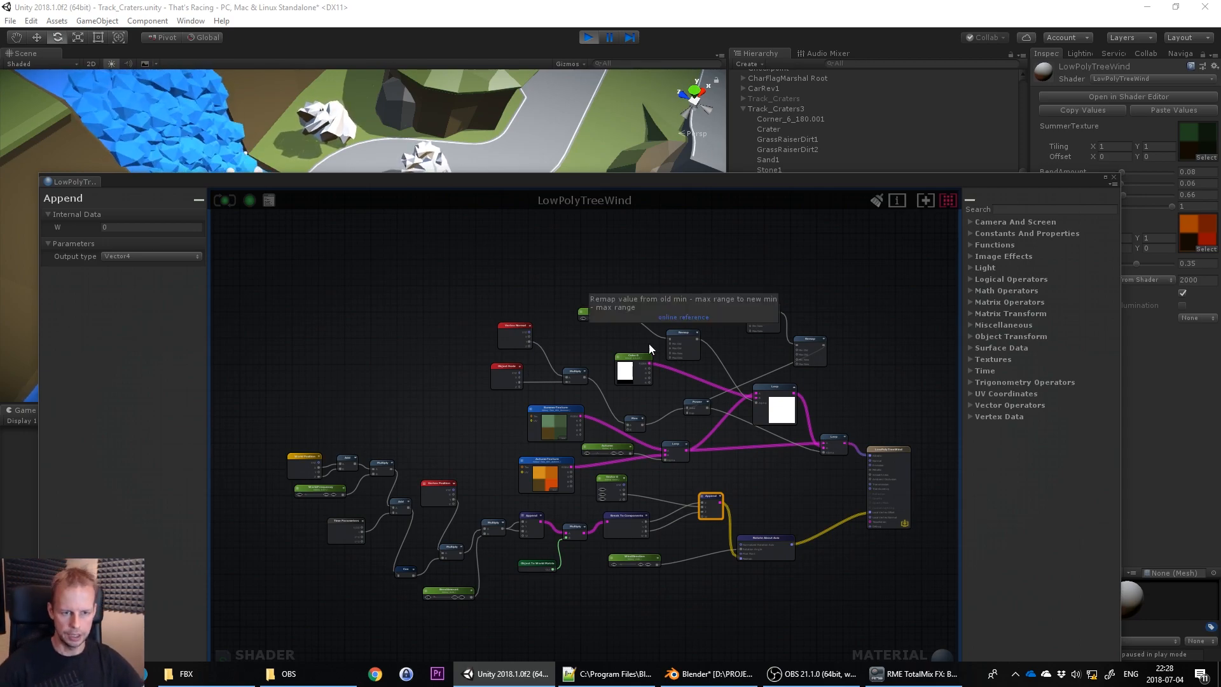
scroll(620, 465, up, 6)
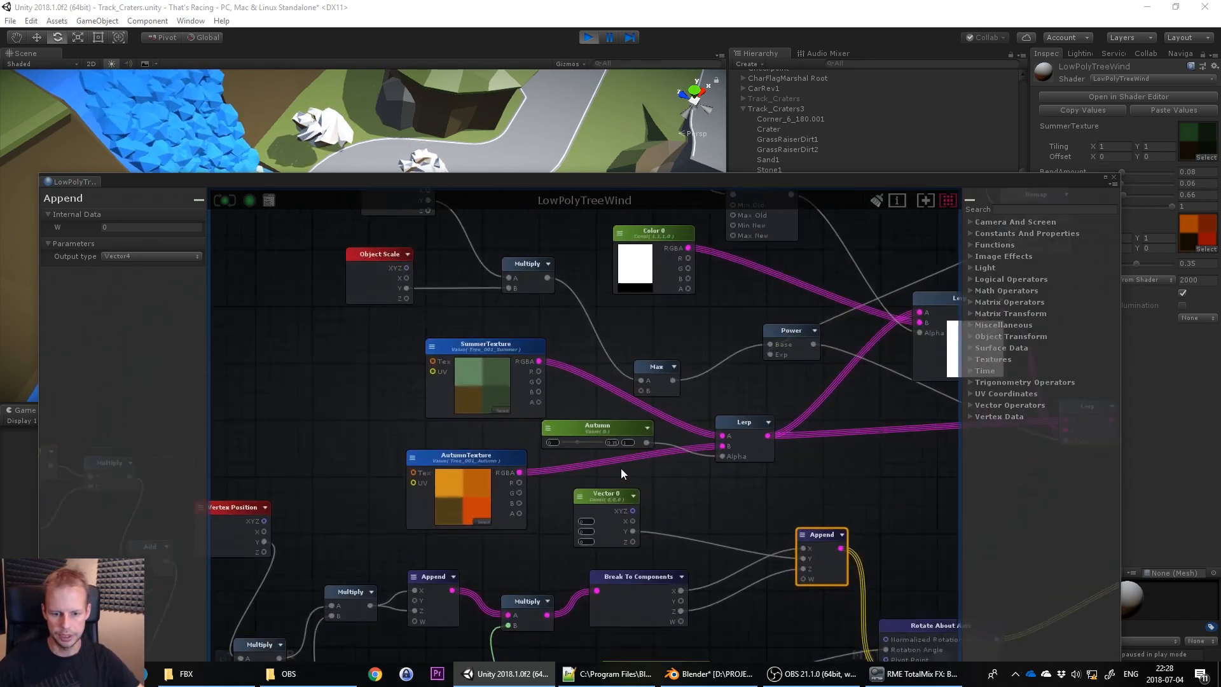
middle_drag(779, 486, 760, 376)
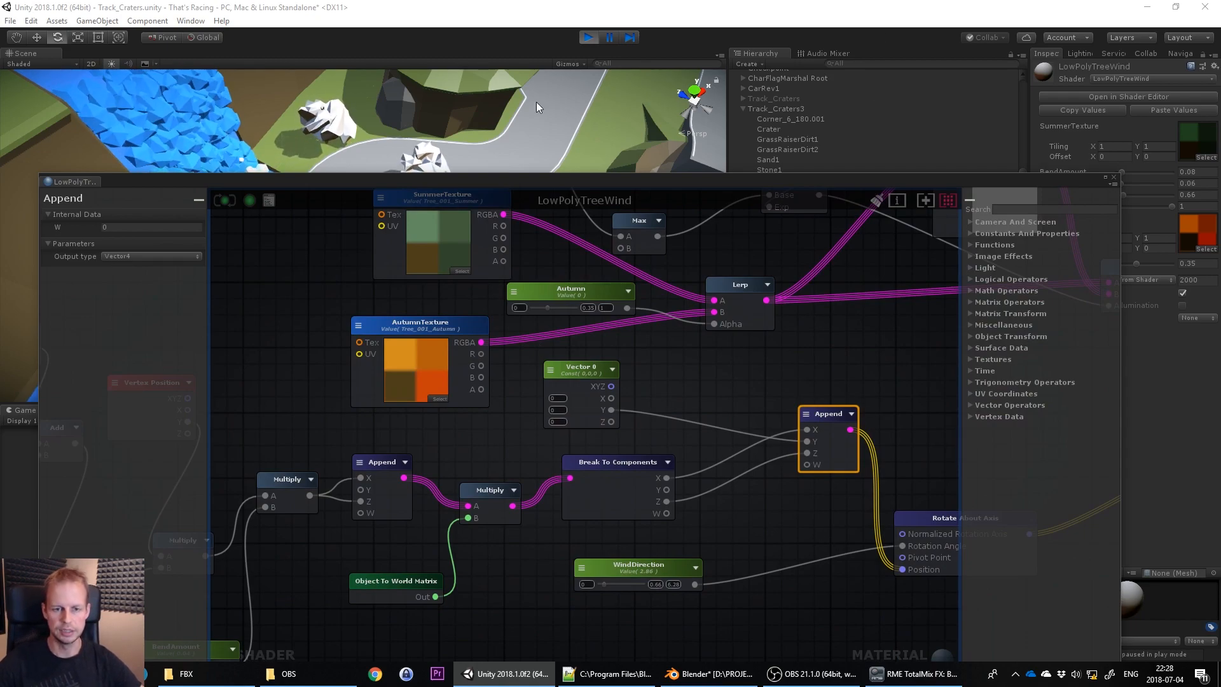
Reposition the shader editor window below the trees in the scene and show the whole graph in it
drag(504, 185, 837, 331)
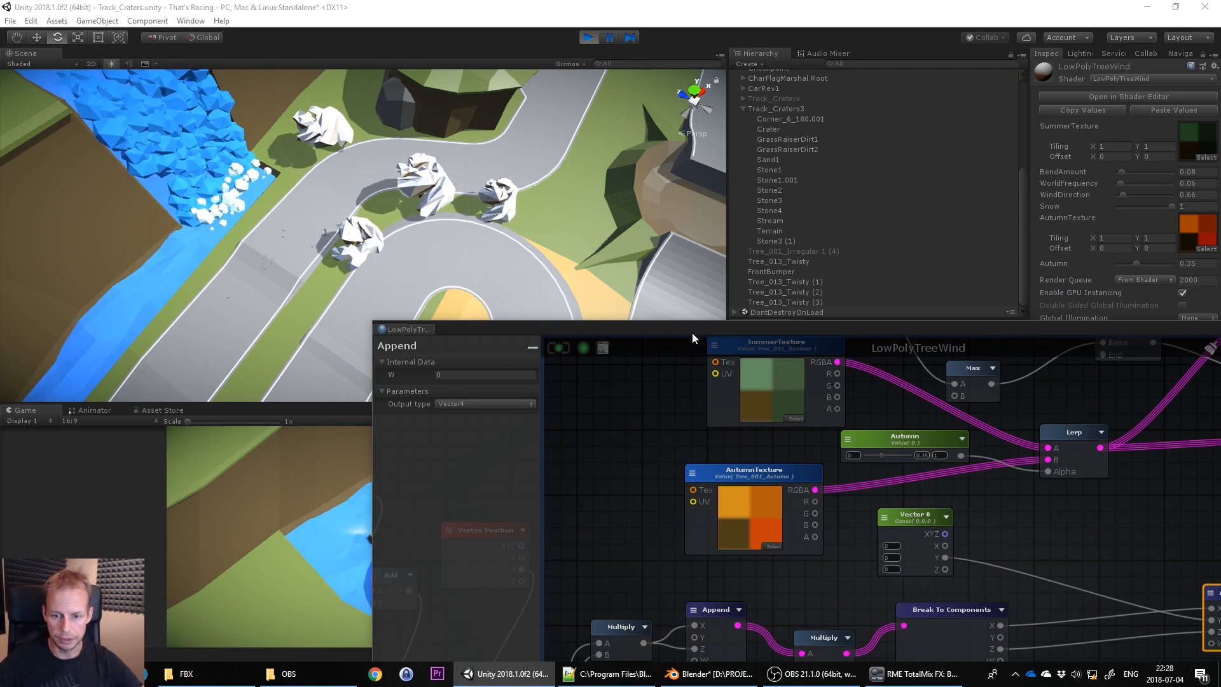
drag(695, 332, 431, 260)
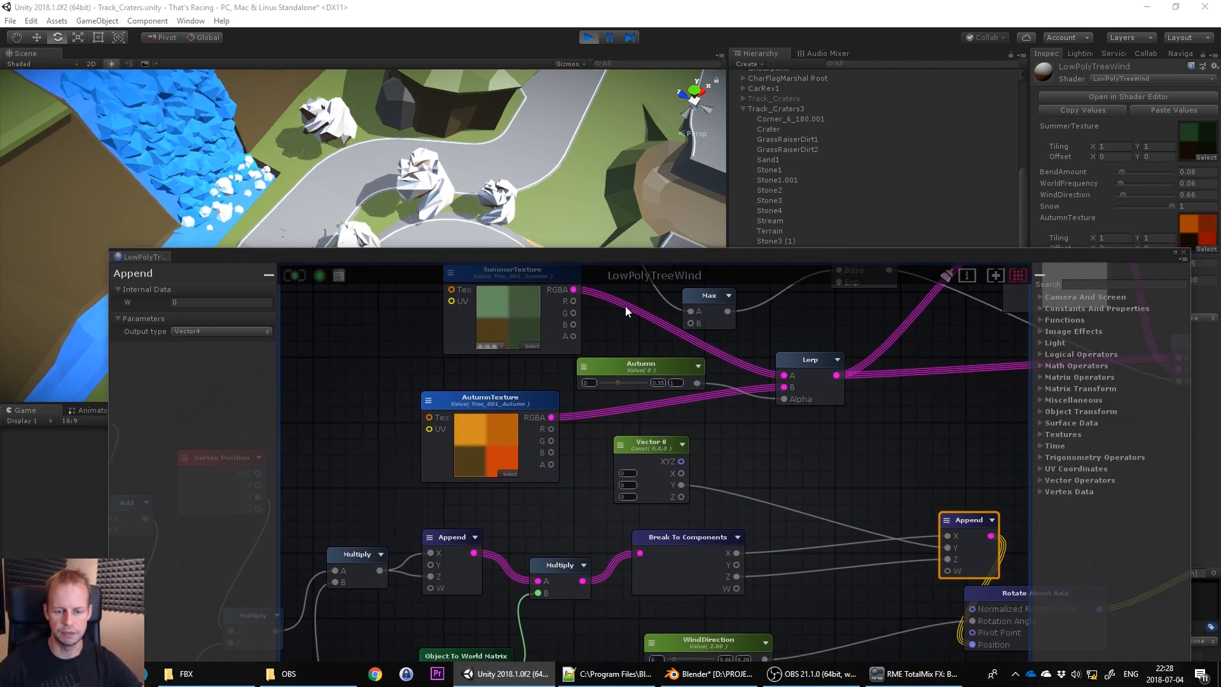
scroll(624, 356, down, 3)
middle_drag(657, 386, 668, 473)
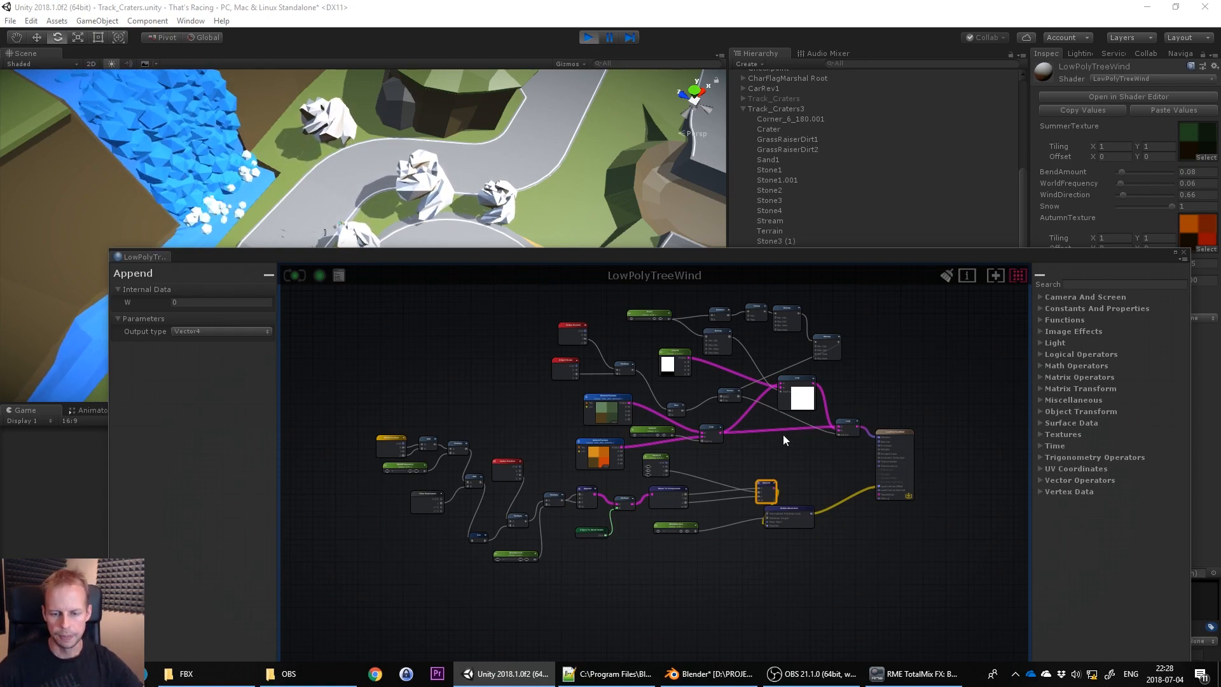
middle_drag(735, 415, 710, 466)
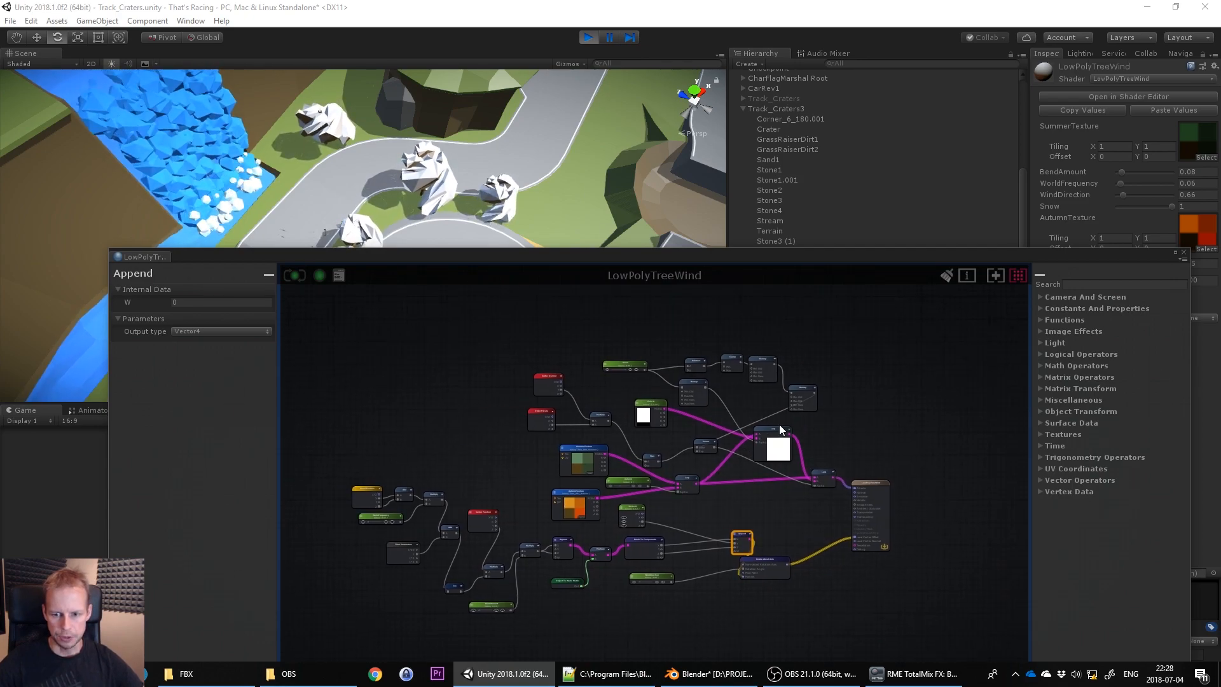
Close the LowPolyTreeWind shader editor window to uncover the whole scene with the race track
drag(1065, 254, 862, 260)
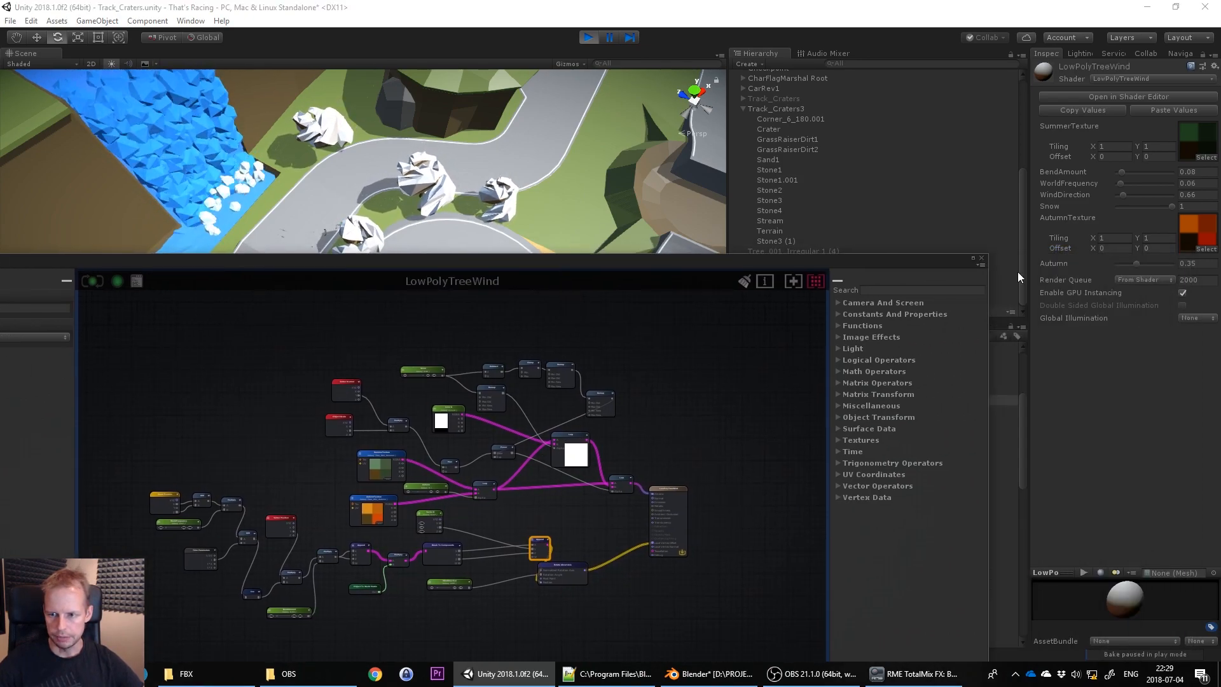
click(982, 259)
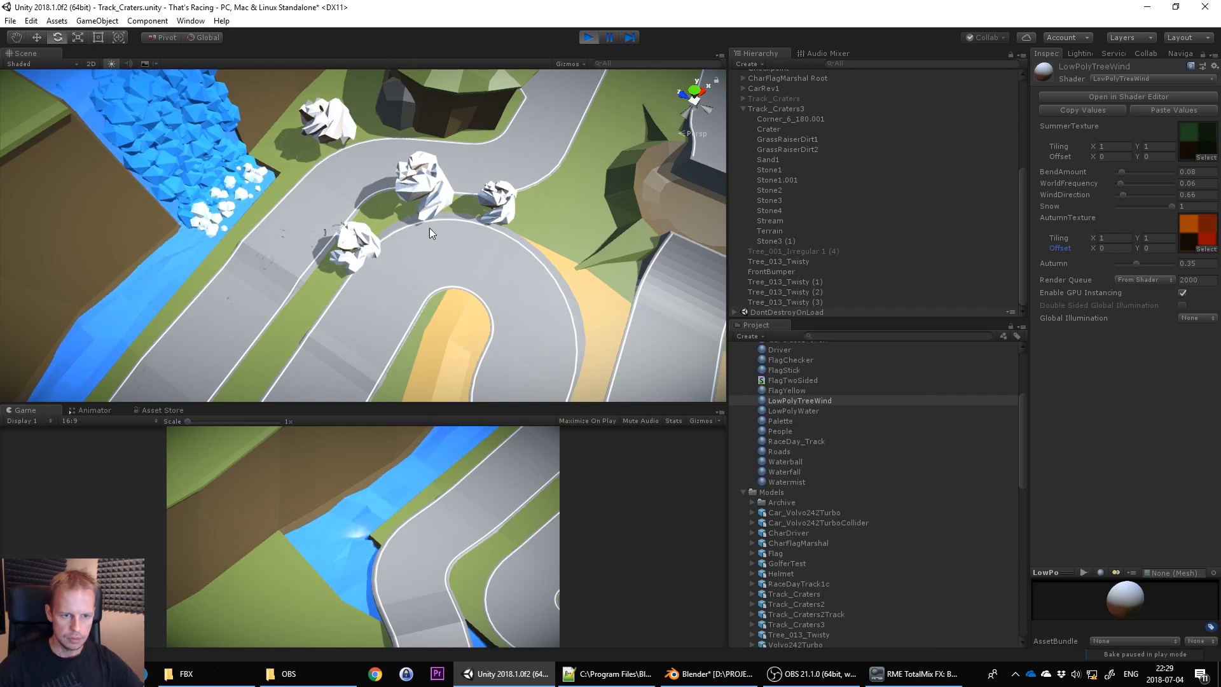
Examine the snow-covered trees beside the waterfall from low and raised angles around the track bend
alt+drag(434, 248, 388, 296)
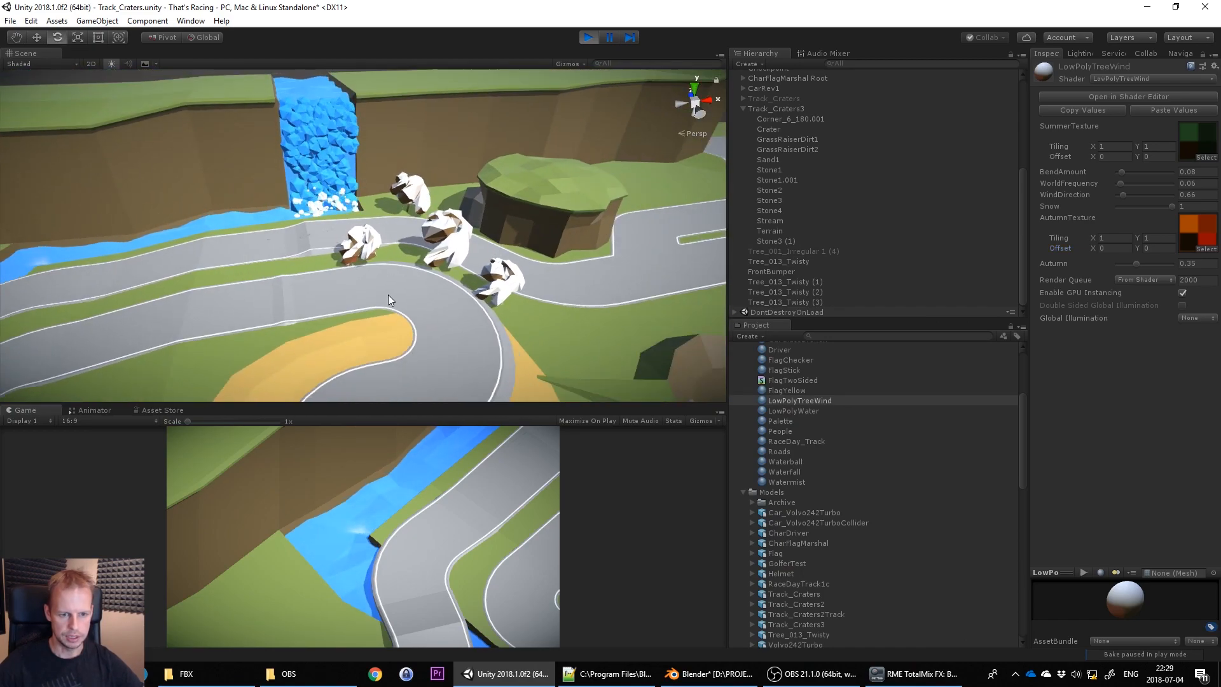
alt+drag(550, 227, 690, 137)
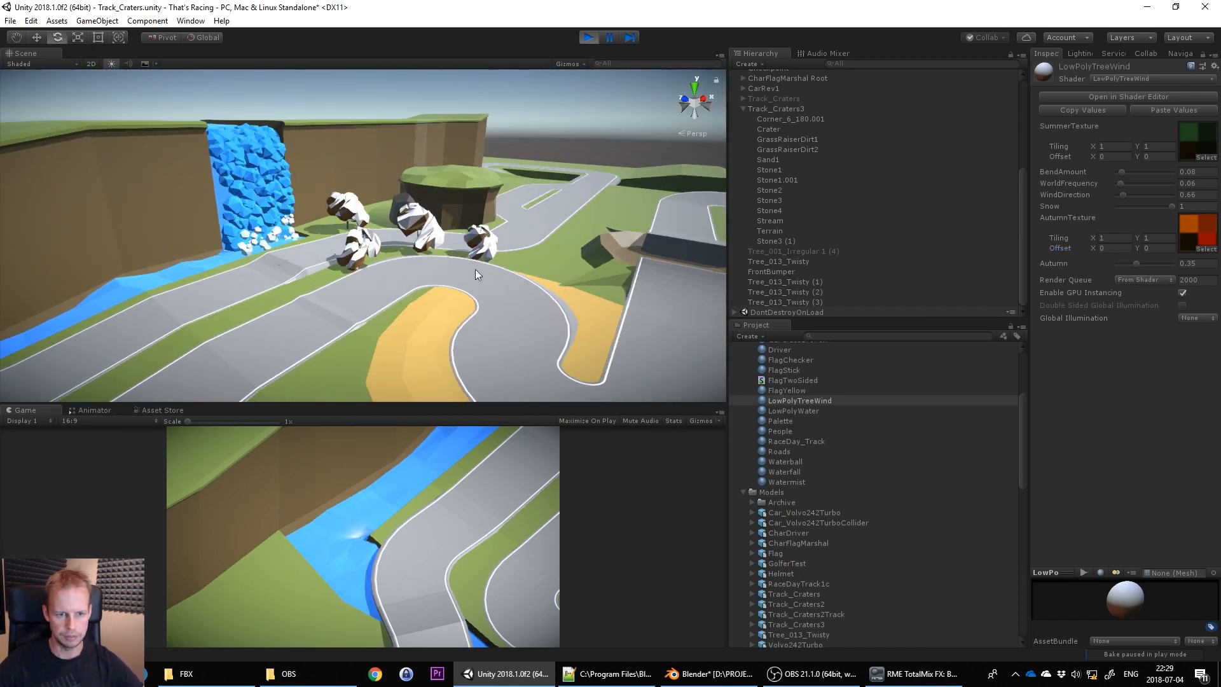
scroll(340, 270, up, 3)
alt+drag(339, 270, 463, 272)
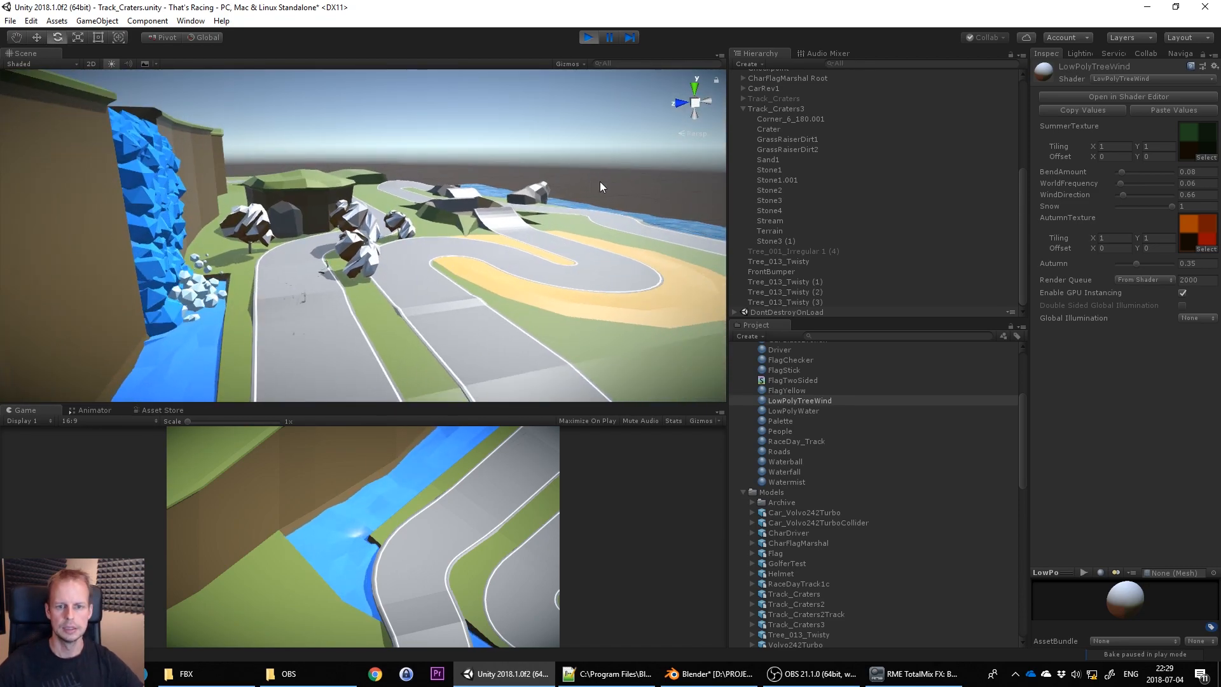
alt+drag(599, 181, 401, 244)
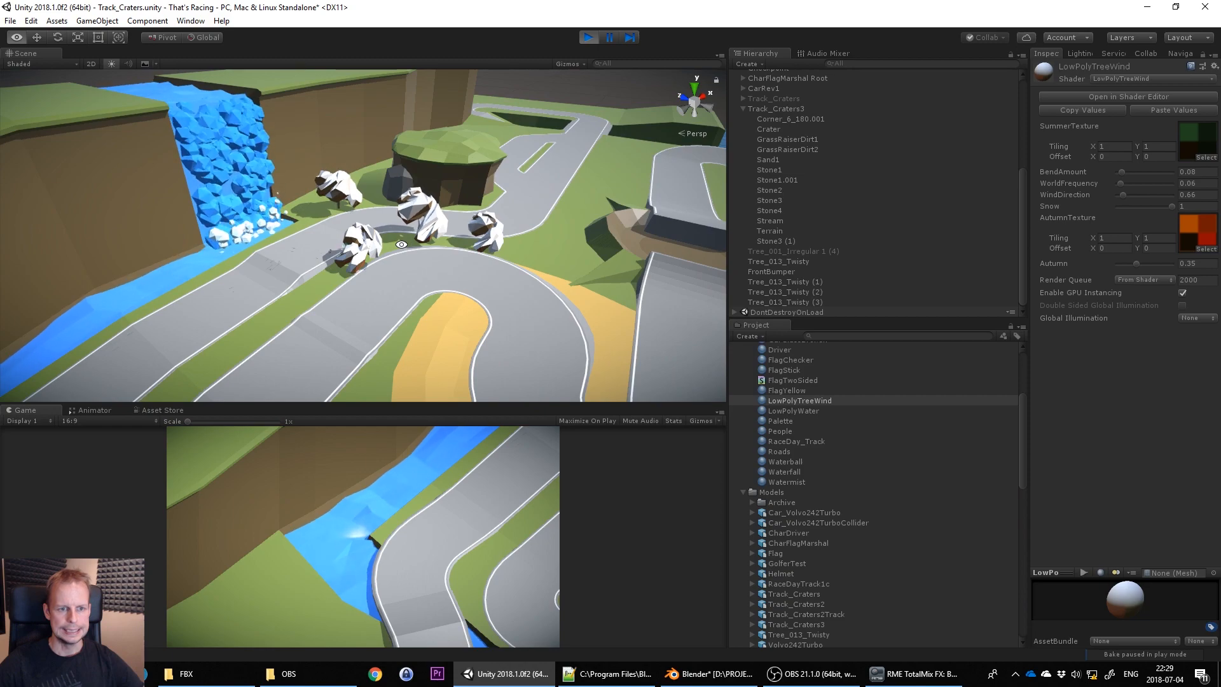
middle_drag(254, 159, 331, 222)
middle_drag(460, 302, 420, 249)
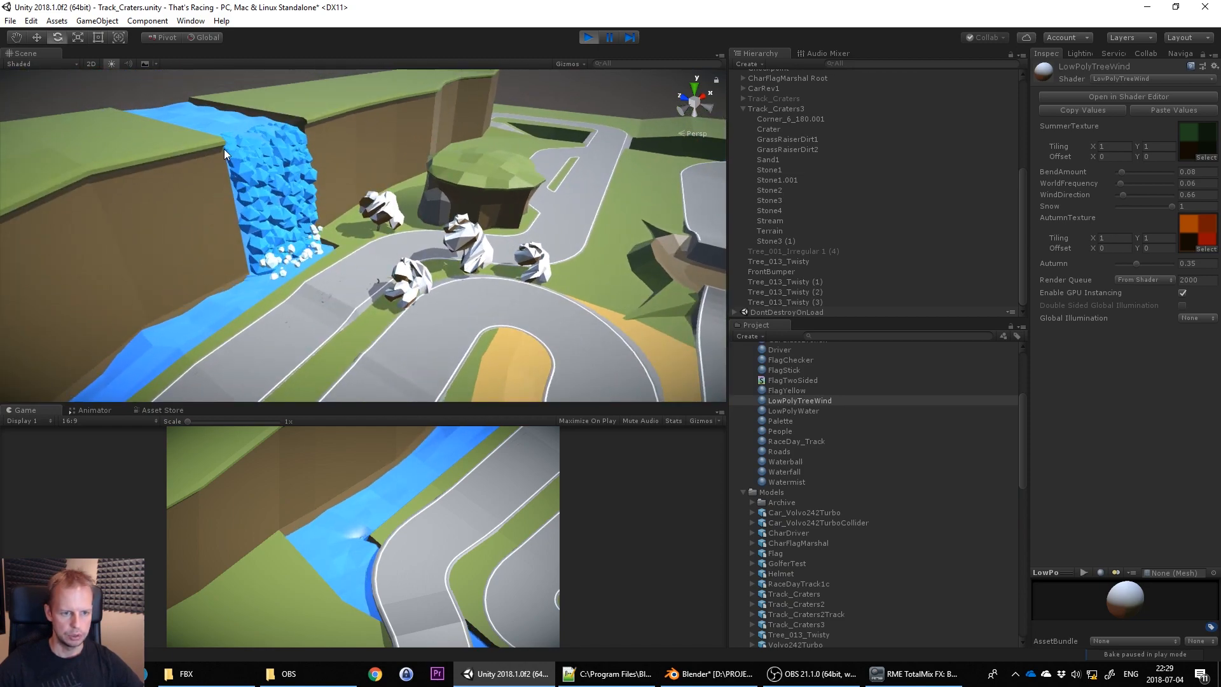
mouse_move(300, 191)
alt+mouse_down()
mouse_move(312, 211)
mouse_move(309, 189)
alt+mouse_up()
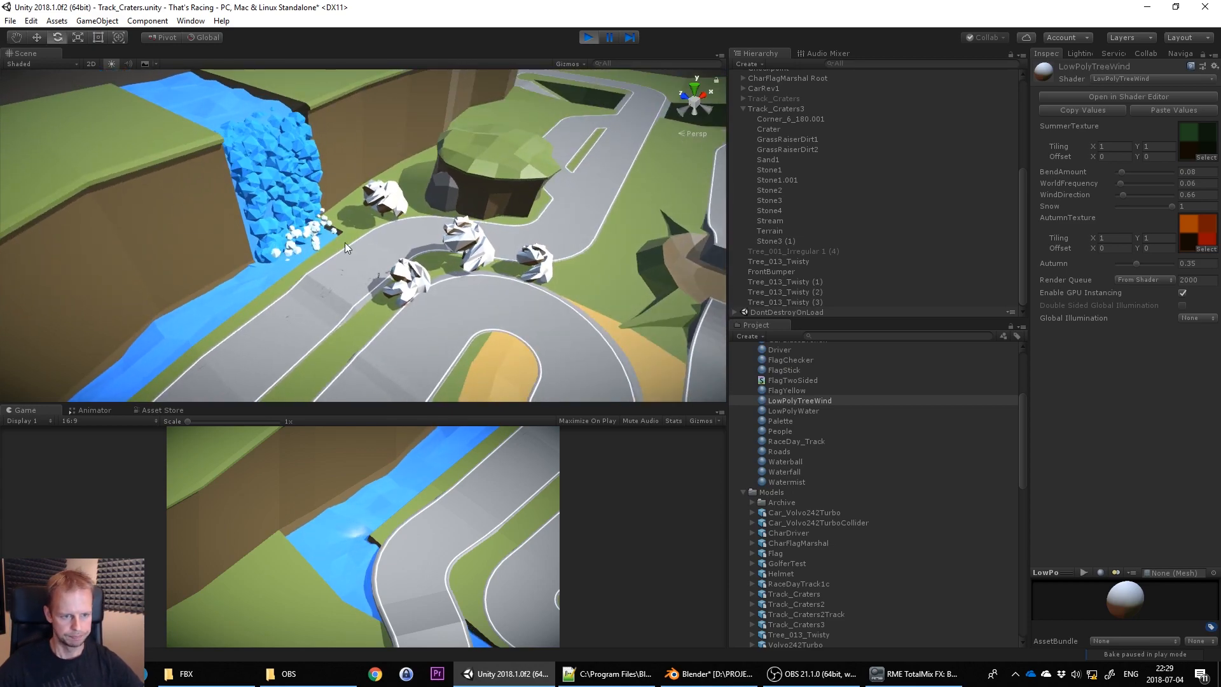
scroll(526, 261, up, 3)
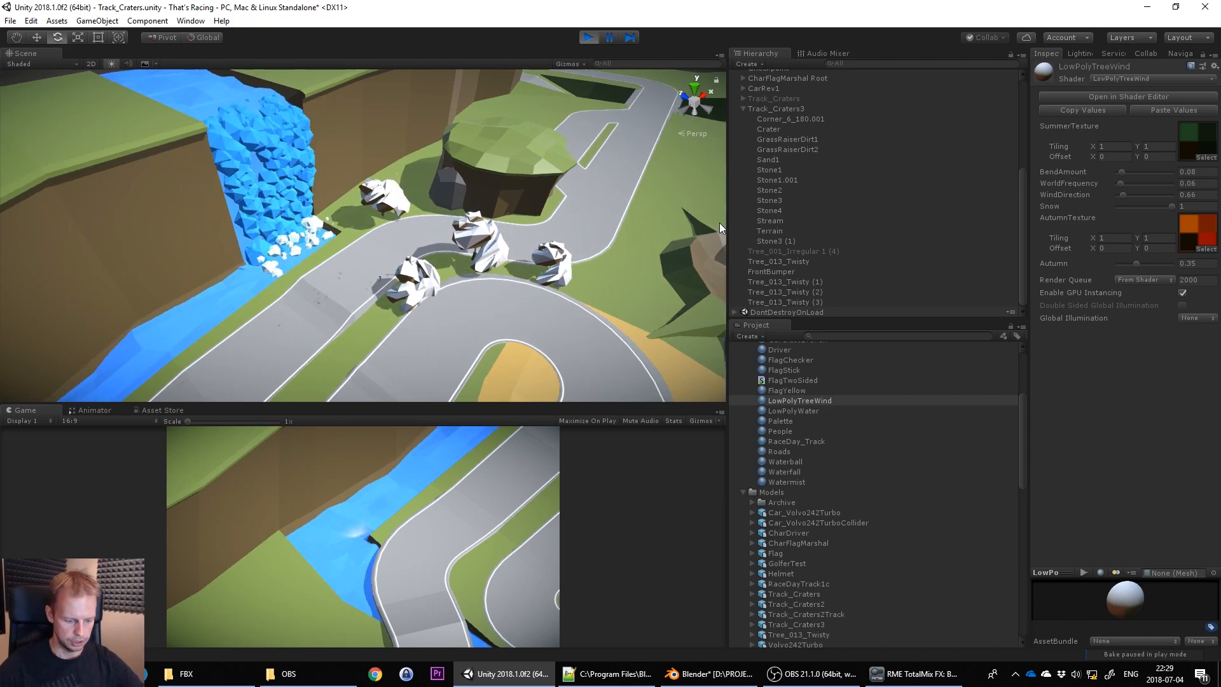
Survey the wider track layout around the trees, waterfall and grassy crater from above and face-on to the cliff
middle_drag(673, 194, 643, 218)
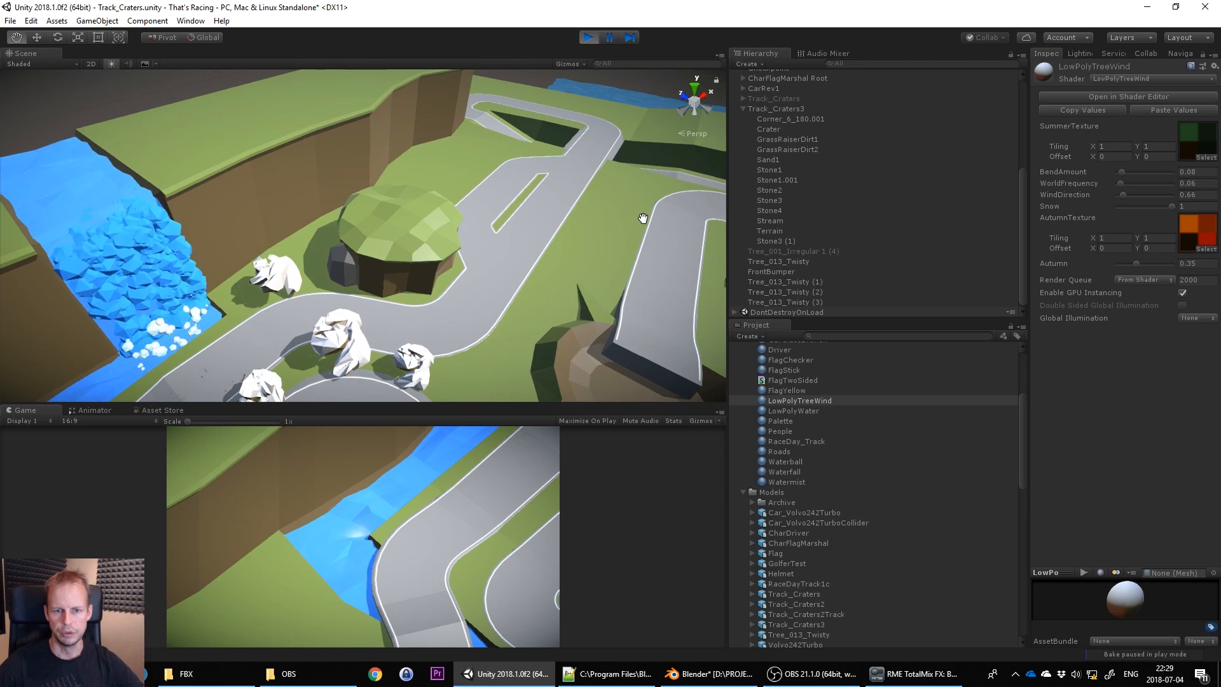
scroll(540, 223, down, 3)
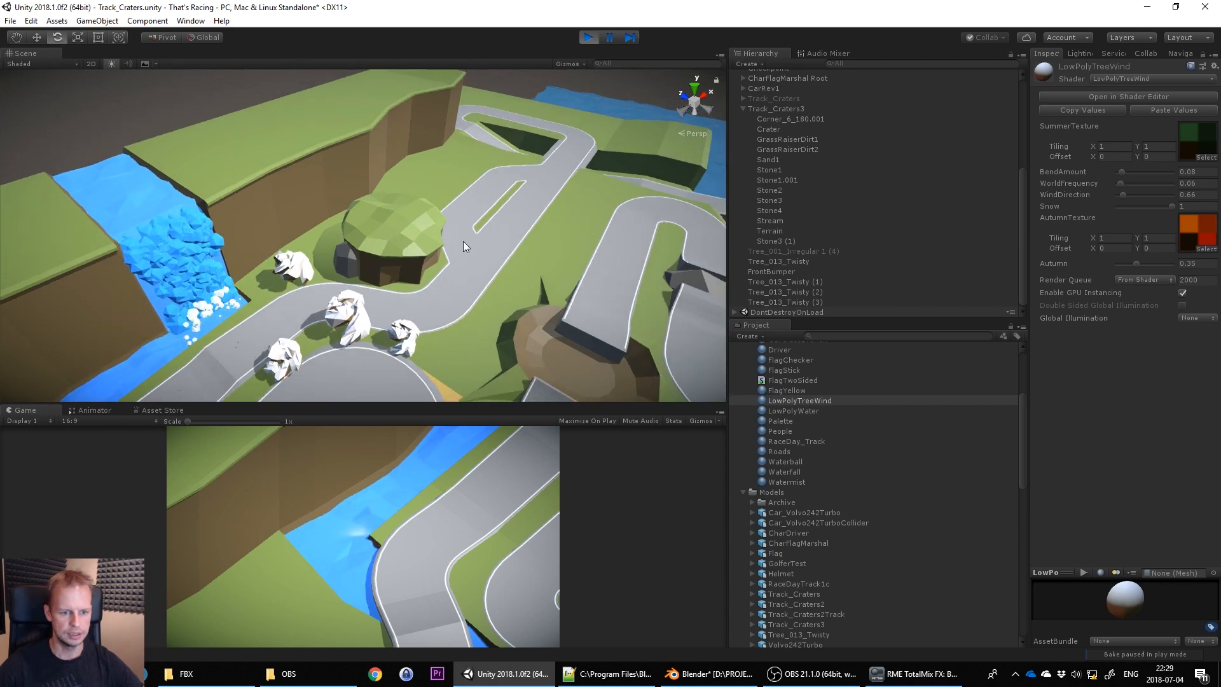
alt+drag(464, 241, 394, 320)
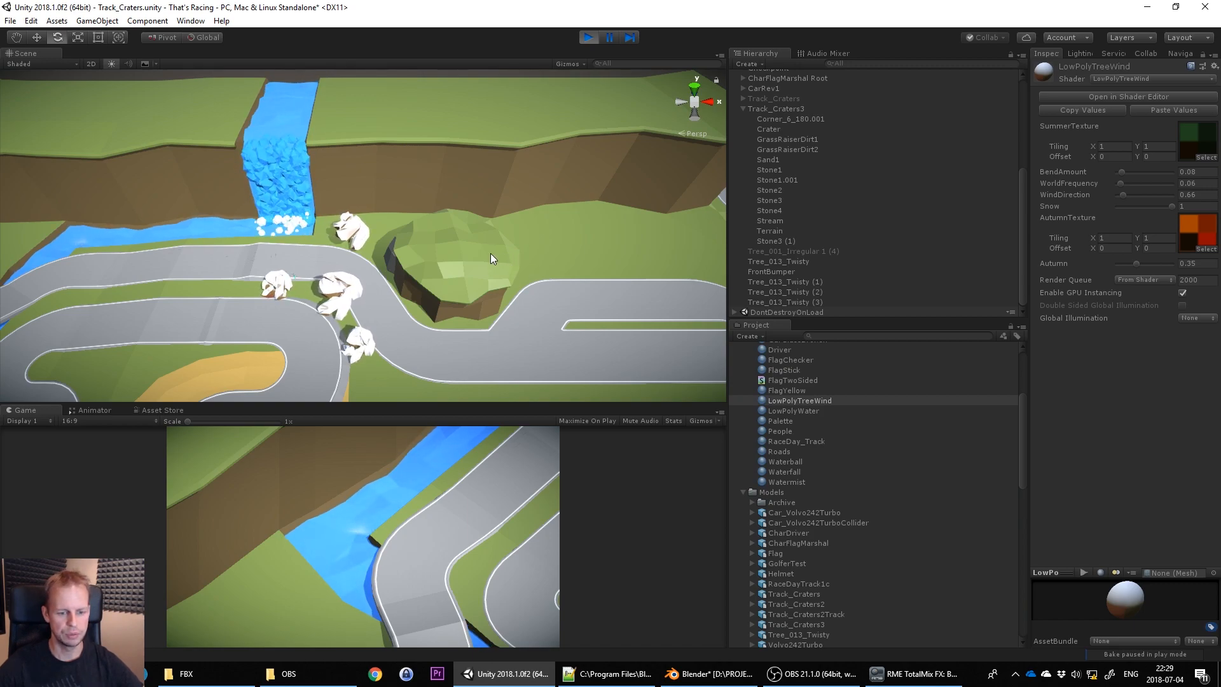
middle_drag(489, 253, 368, 271)
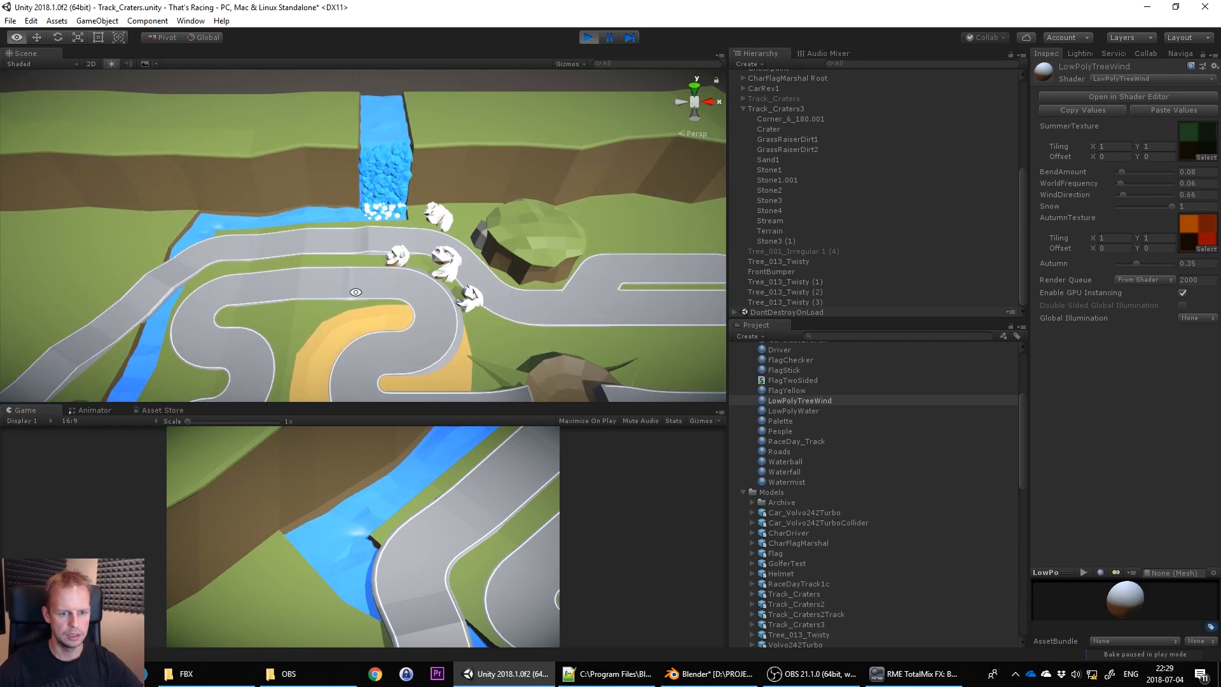
alt+drag(333, 249, 432, 226)
scroll(339, 247, up, 5)
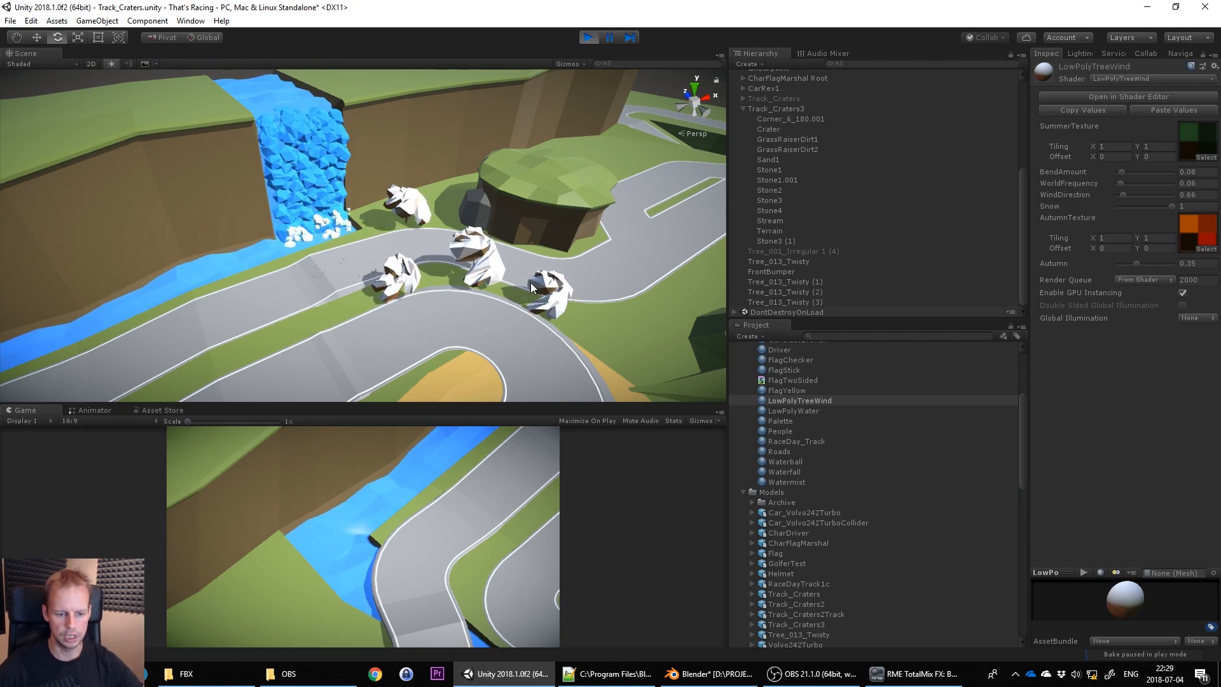
Look over the four swaying snowy trees and the neighbouring waterfall up close from several elevated angles
scroll(450, 117, down, 1)
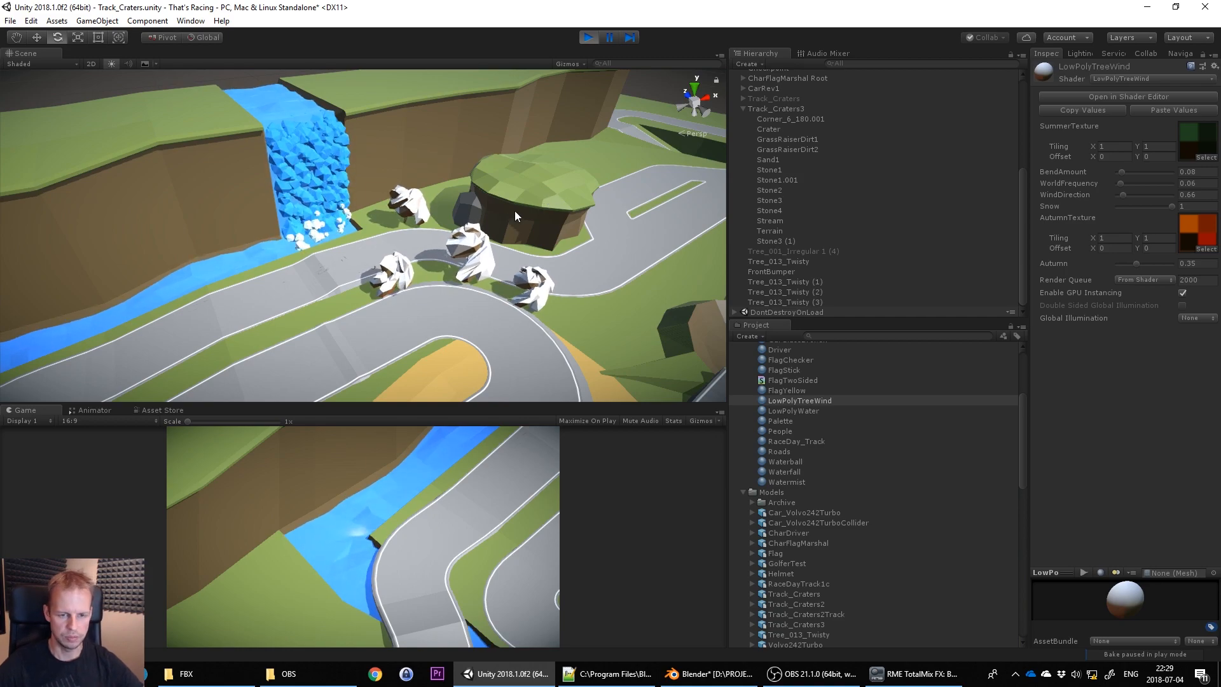
alt+drag(489, 207, 467, 264)
middle_drag(400, 215, 494, 263)
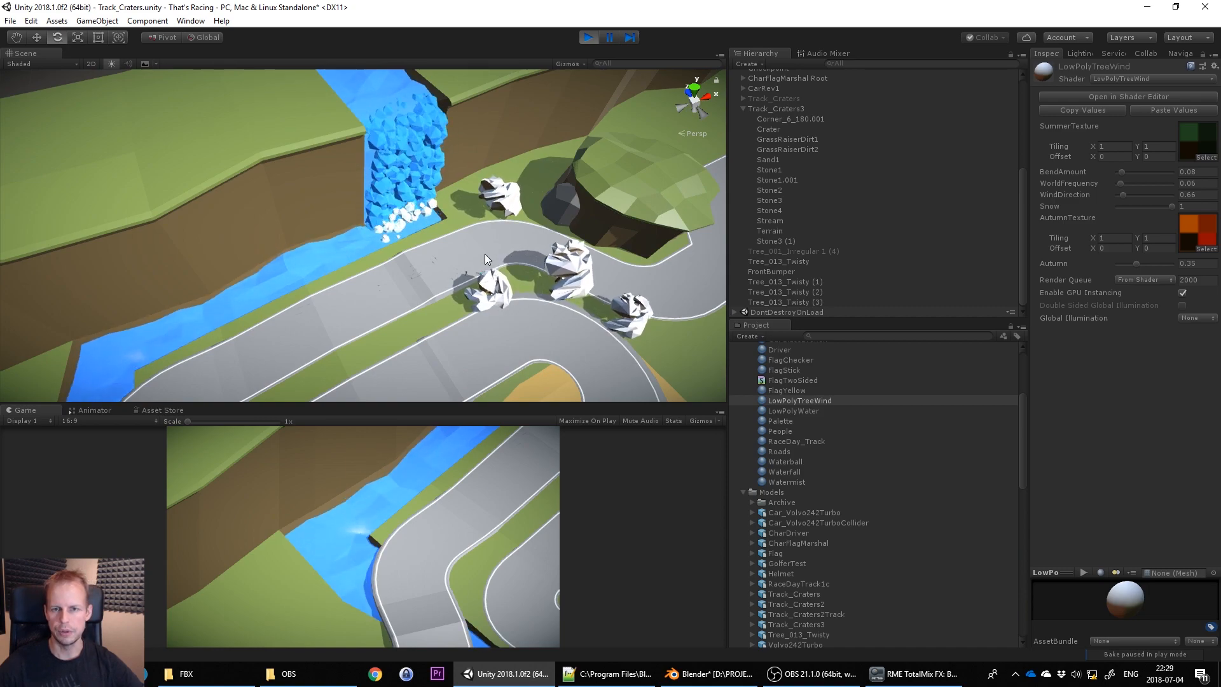
scroll(488, 243, up, 3)
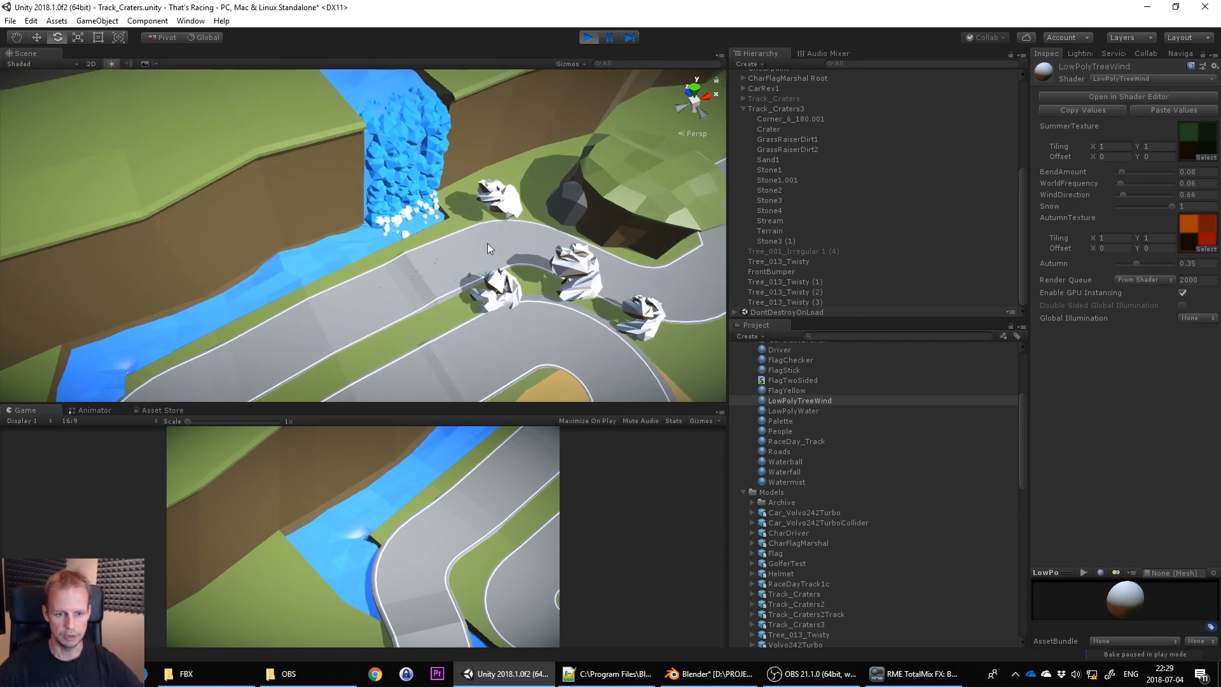
middle_drag(595, 261, 439, 237)
alt+drag(392, 223, 312, 296)
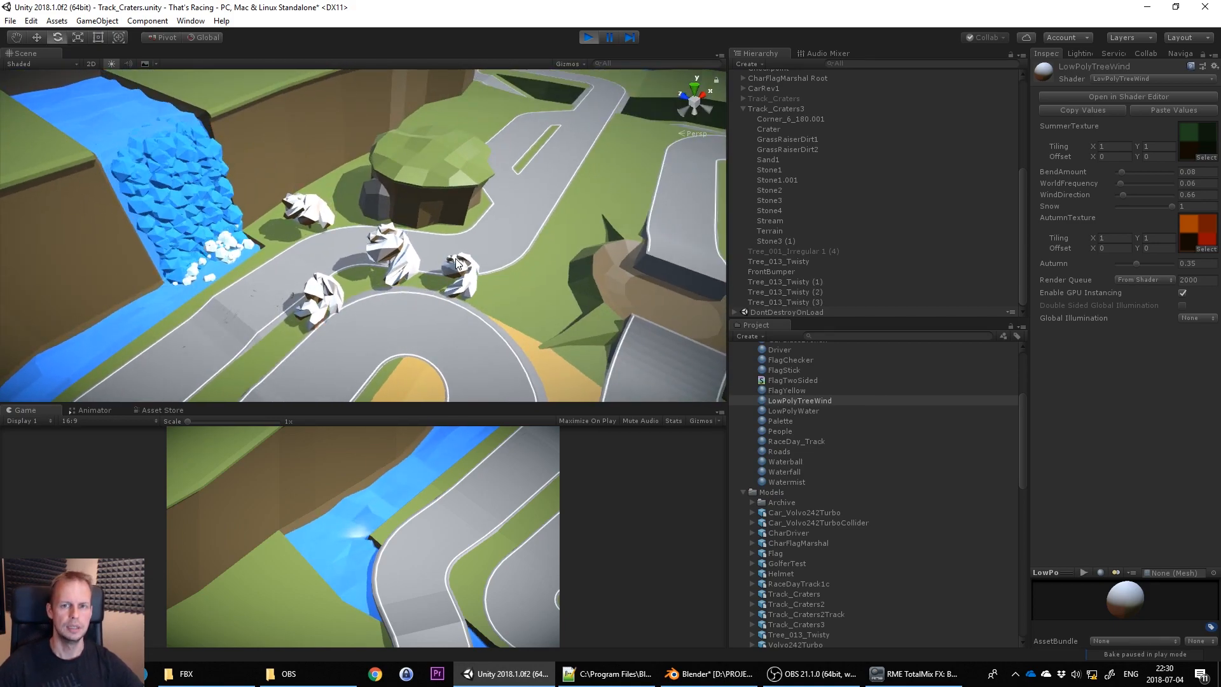
alt+drag(457, 263, 660, 253)
alt+drag(652, 204, 521, 182)
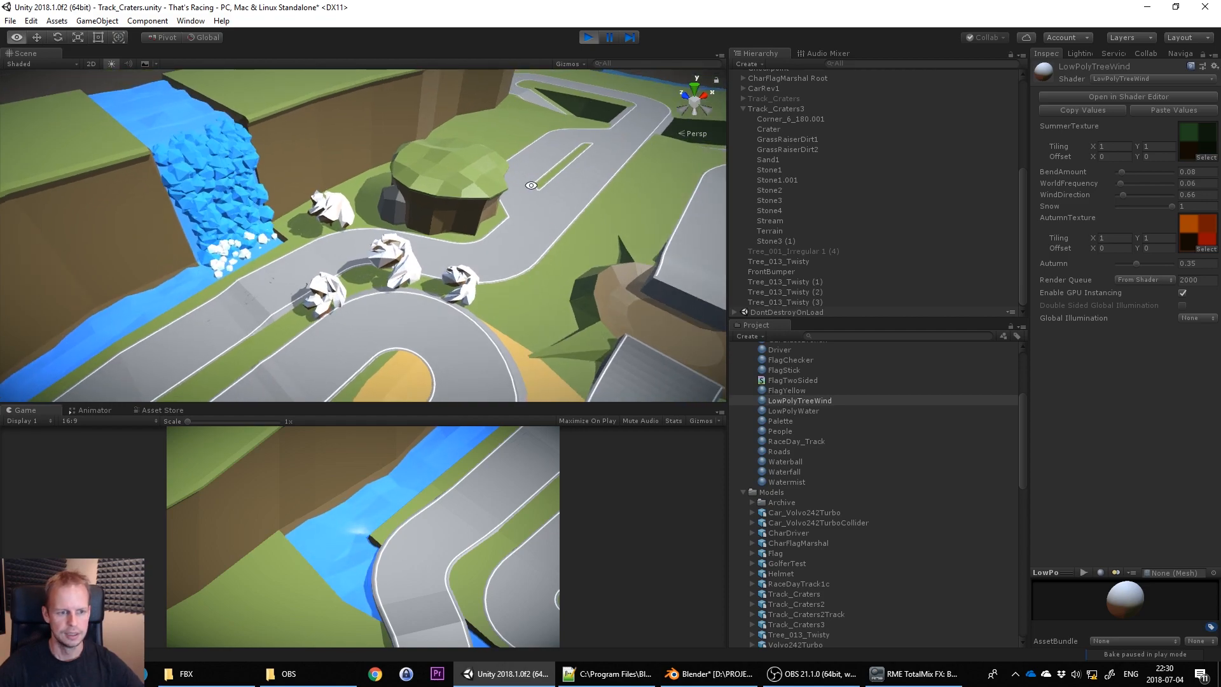